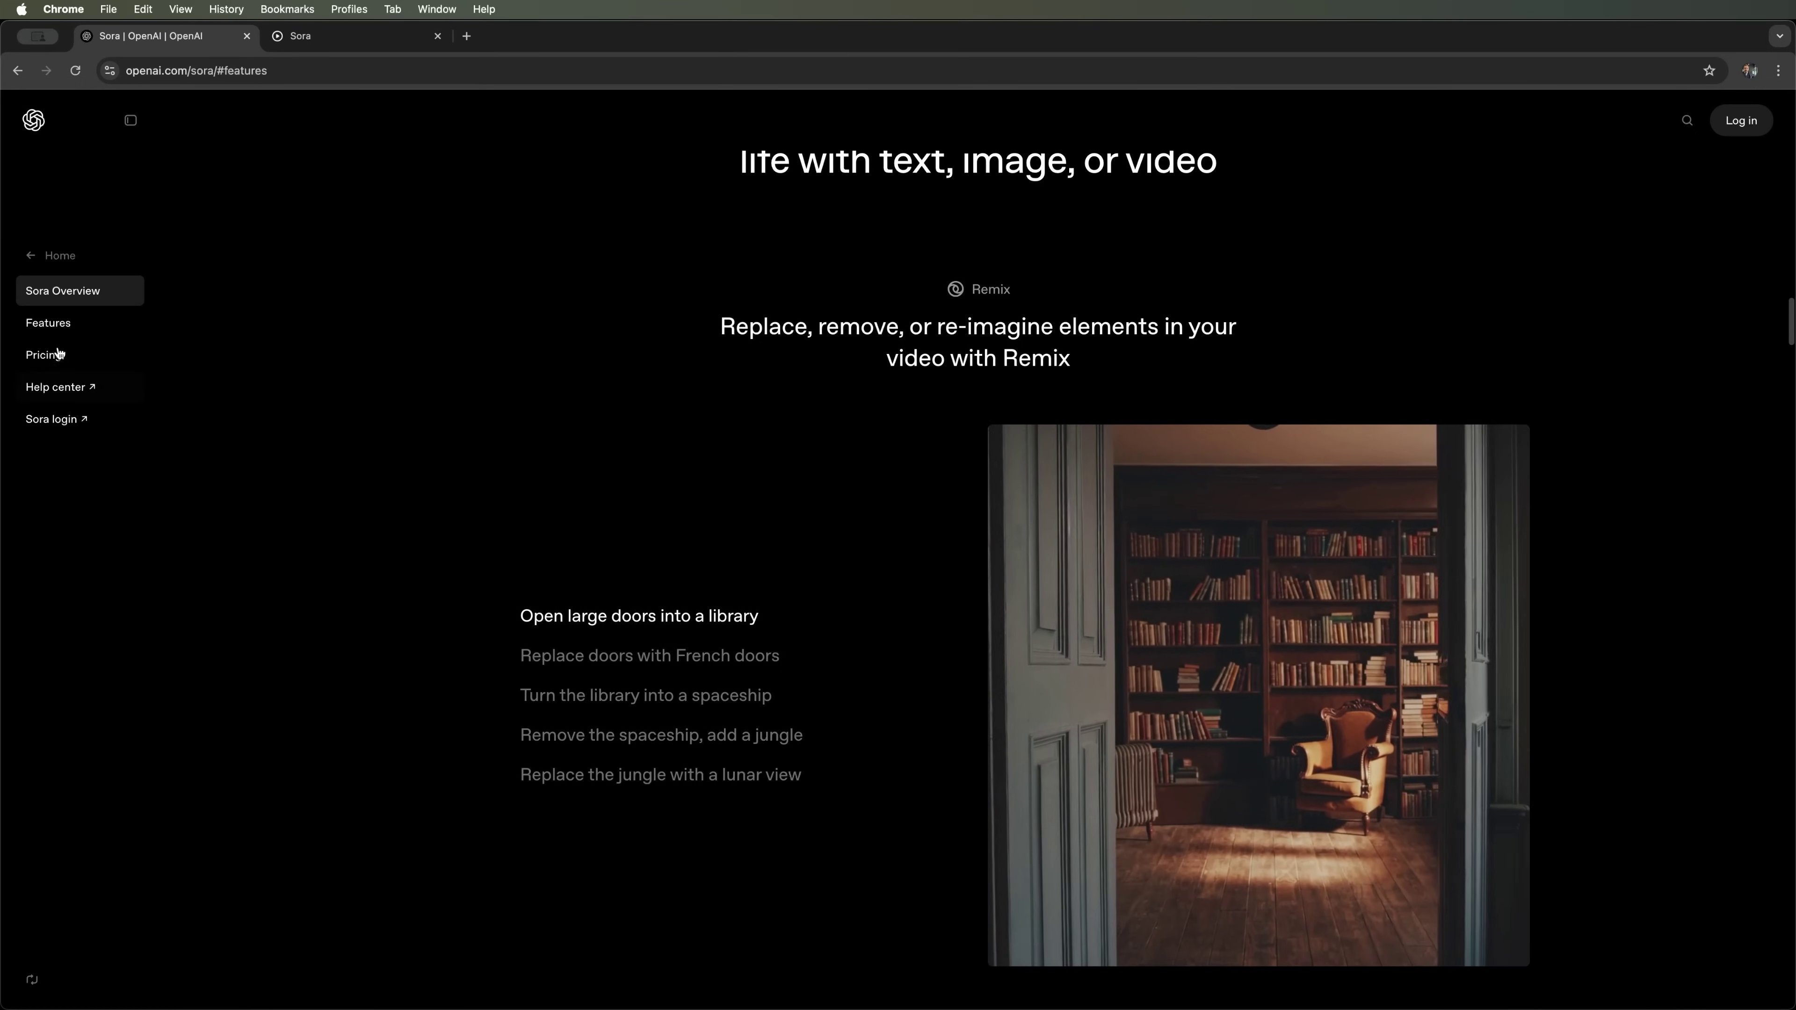
# Jump to the Sora Features section and scroll to the Remix examples such as French doors.
pyautogui.click(57, 326)
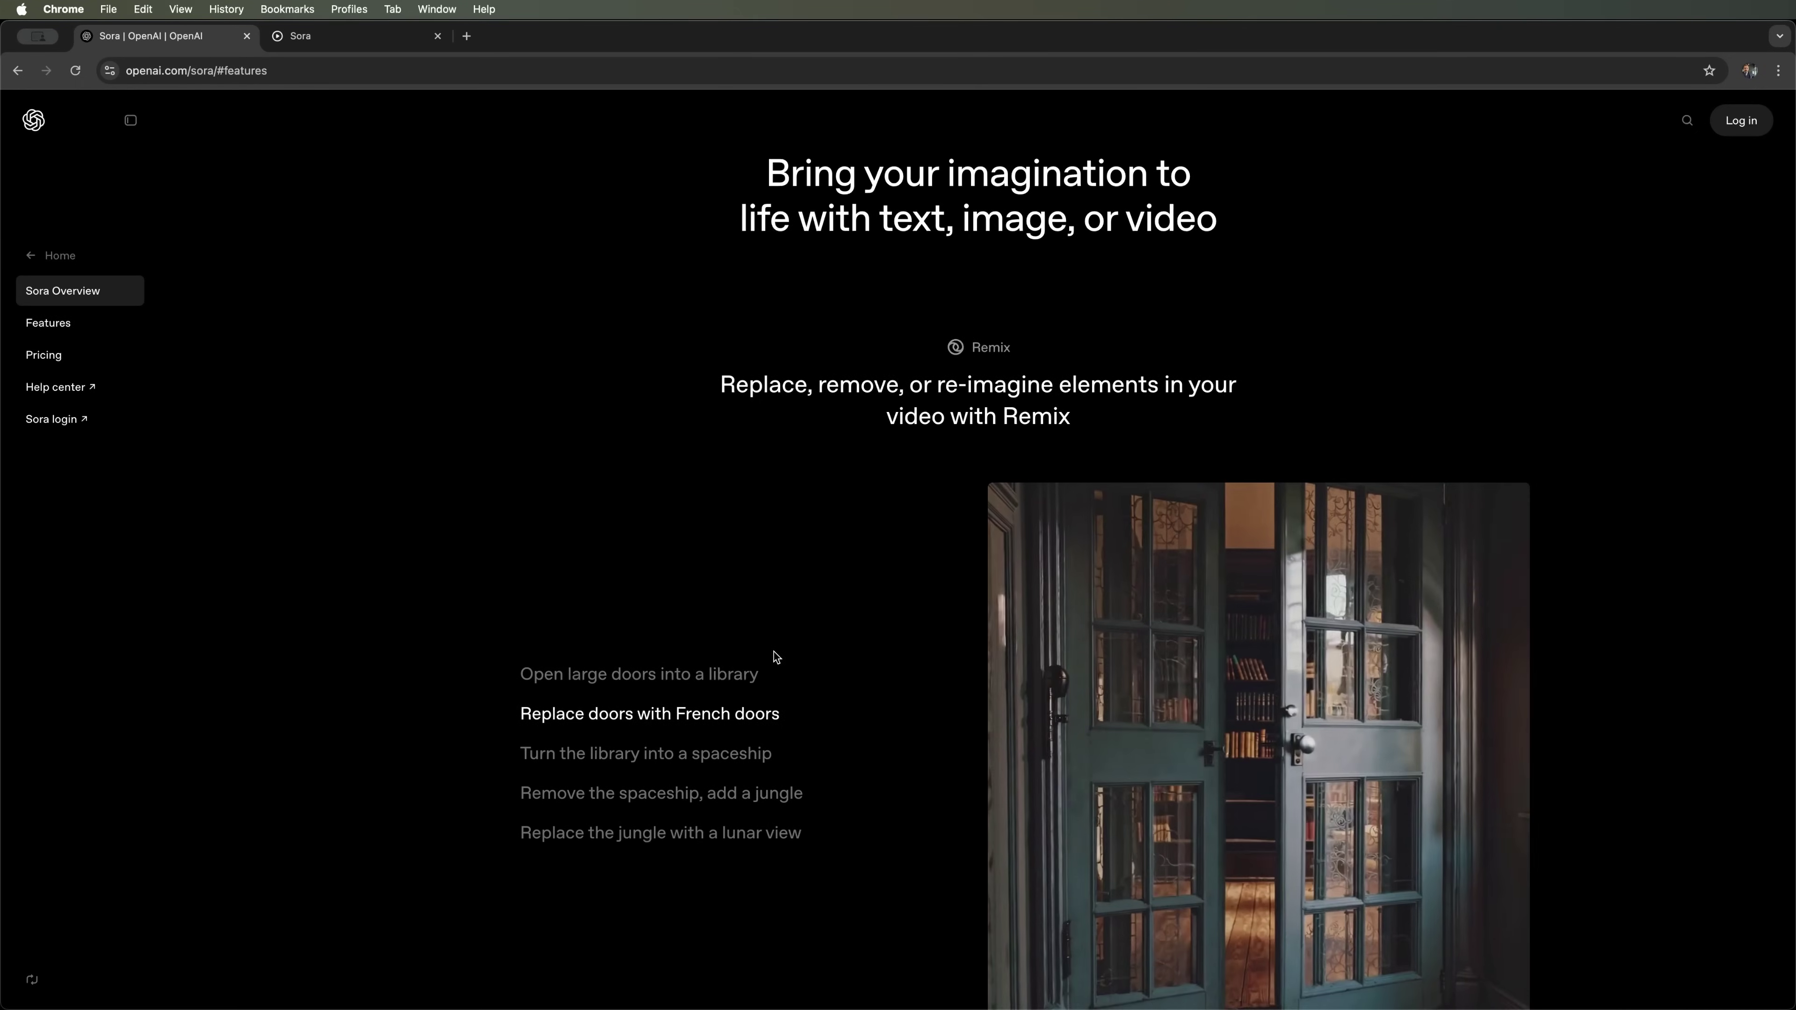
pyautogui.scroll(-2, 144, 505)
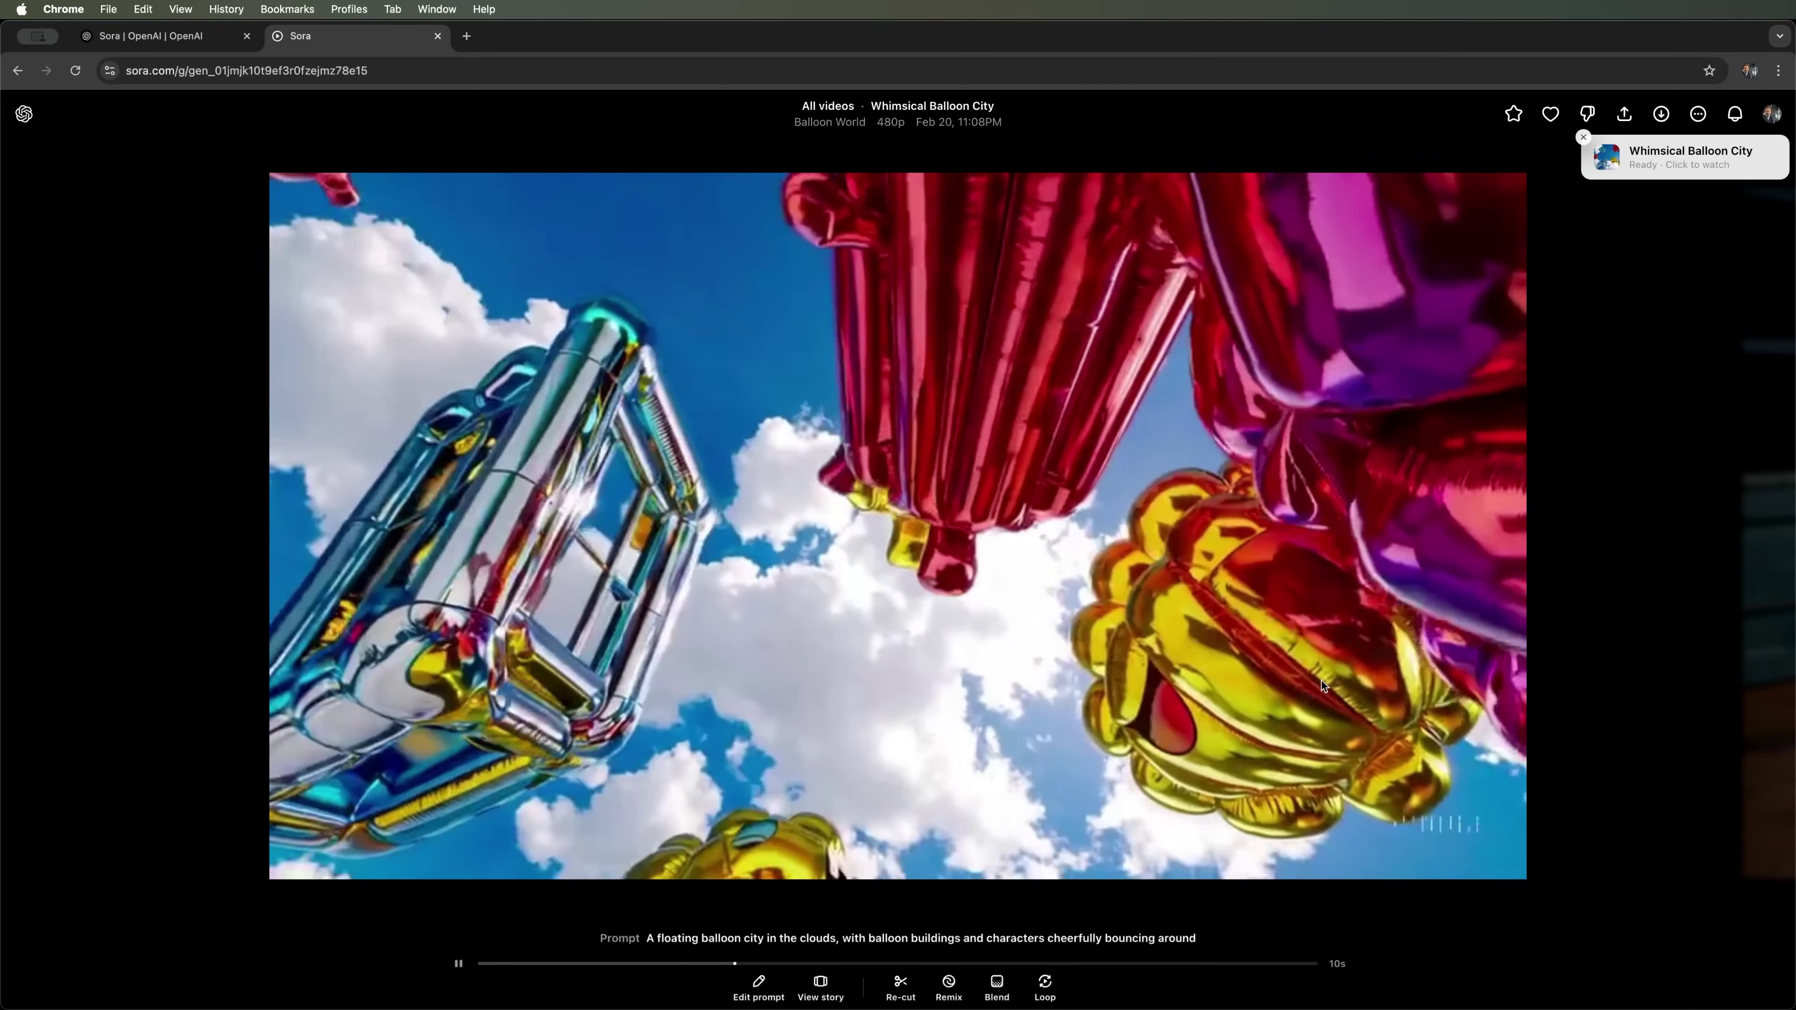
# Swipe to the City Sunrise Ride video and add a third scene to its storyboard.
pyautogui.moveTo(1326, 680); pyautogui.dragTo(980, 680)
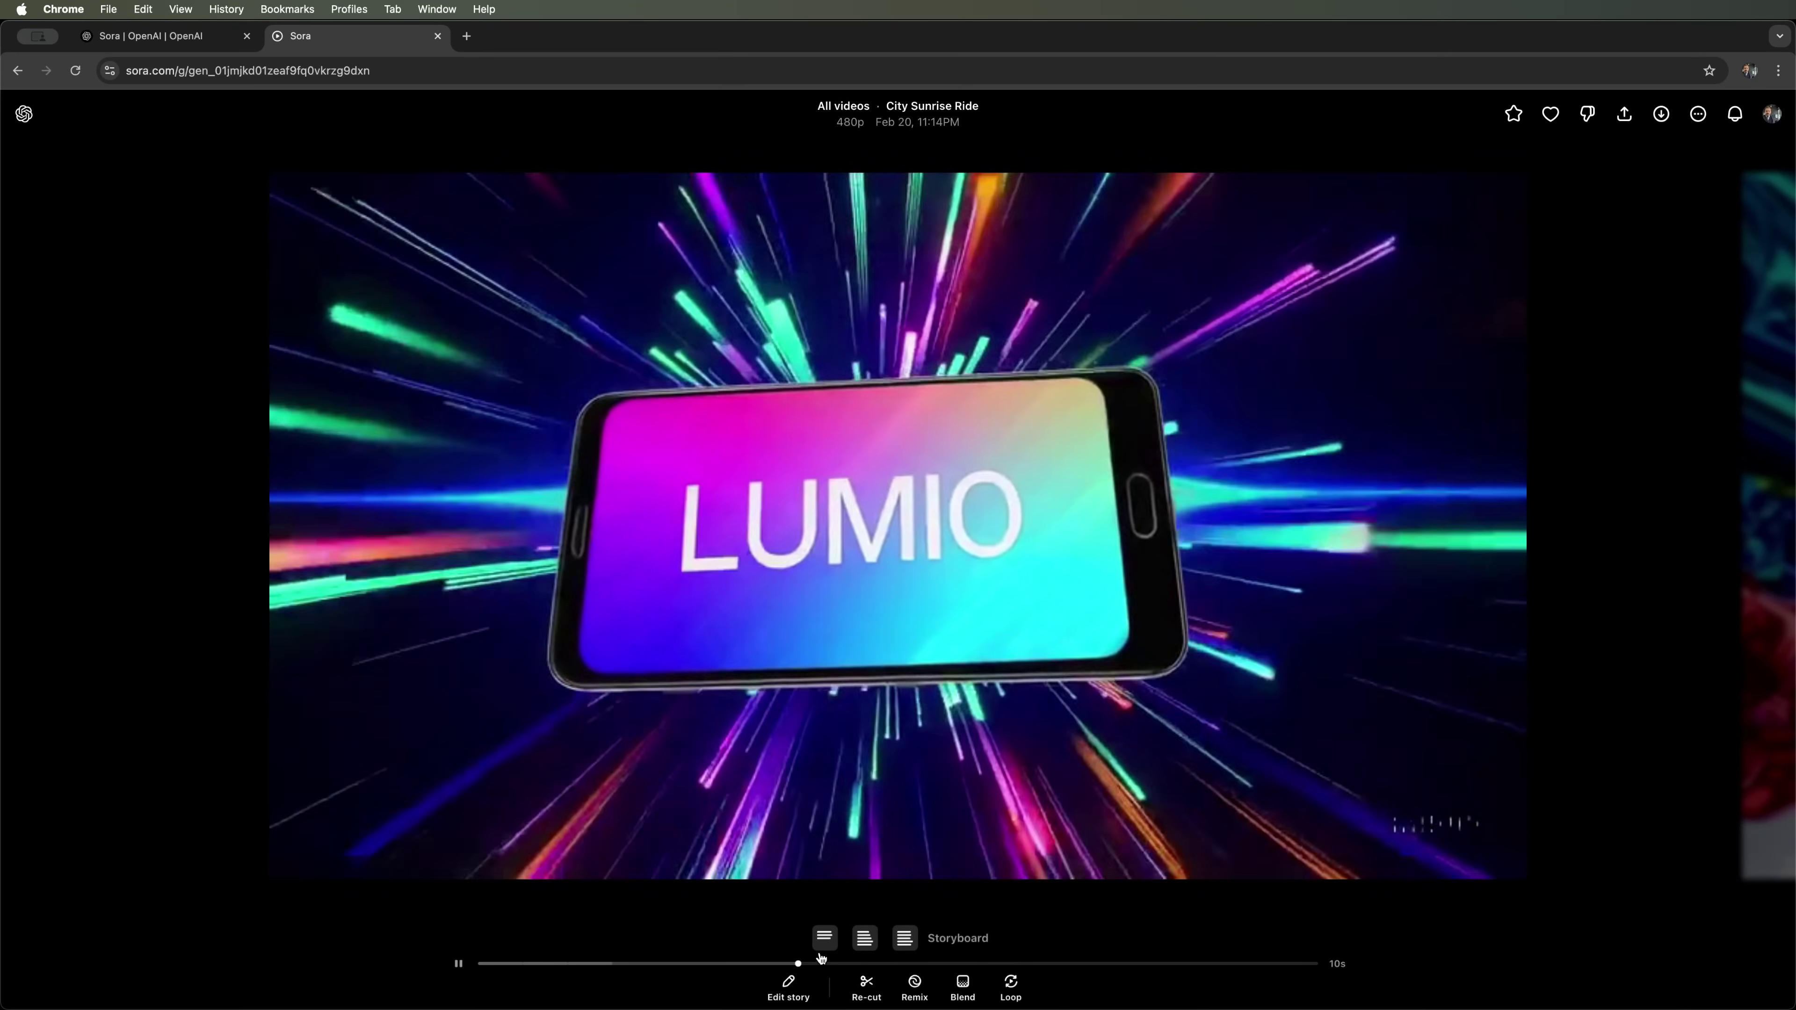
pyautogui.click(823, 938)
pyautogui.click(173, 863)
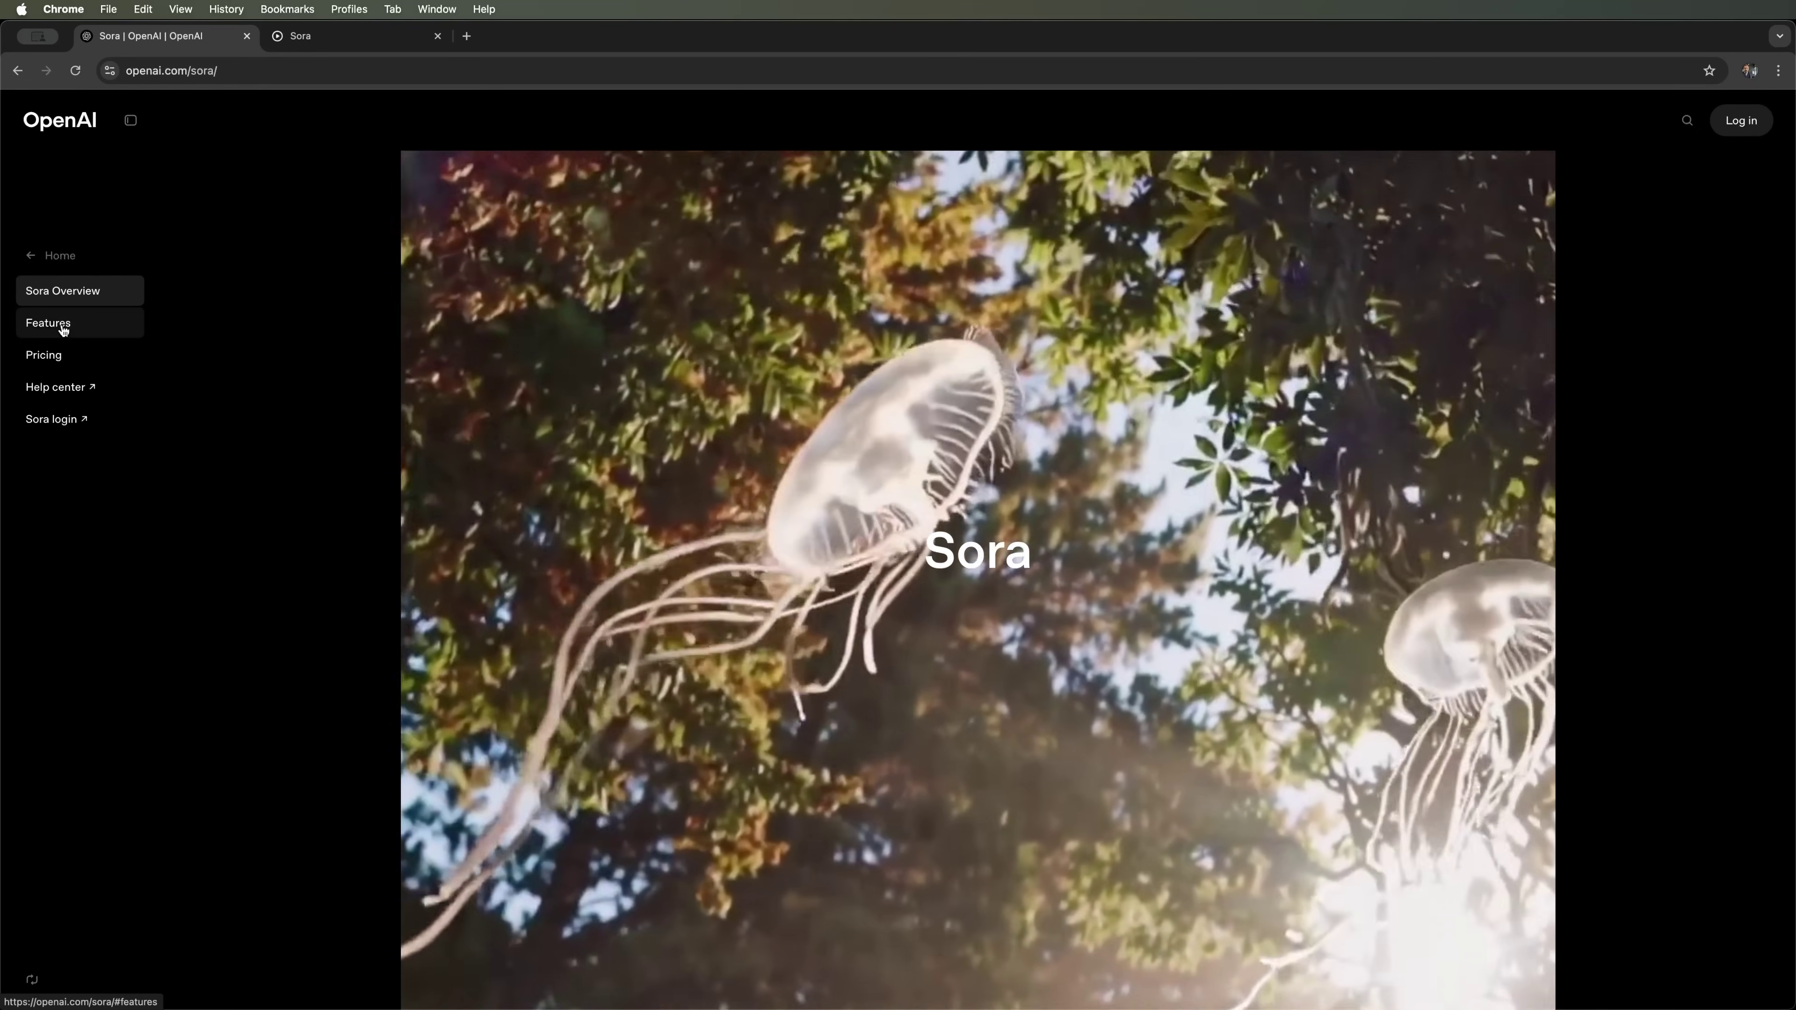
# Browse the Features Remix examples, then jump to the Plus and Pro pricing plans.
pyautogui.click(62, 328)
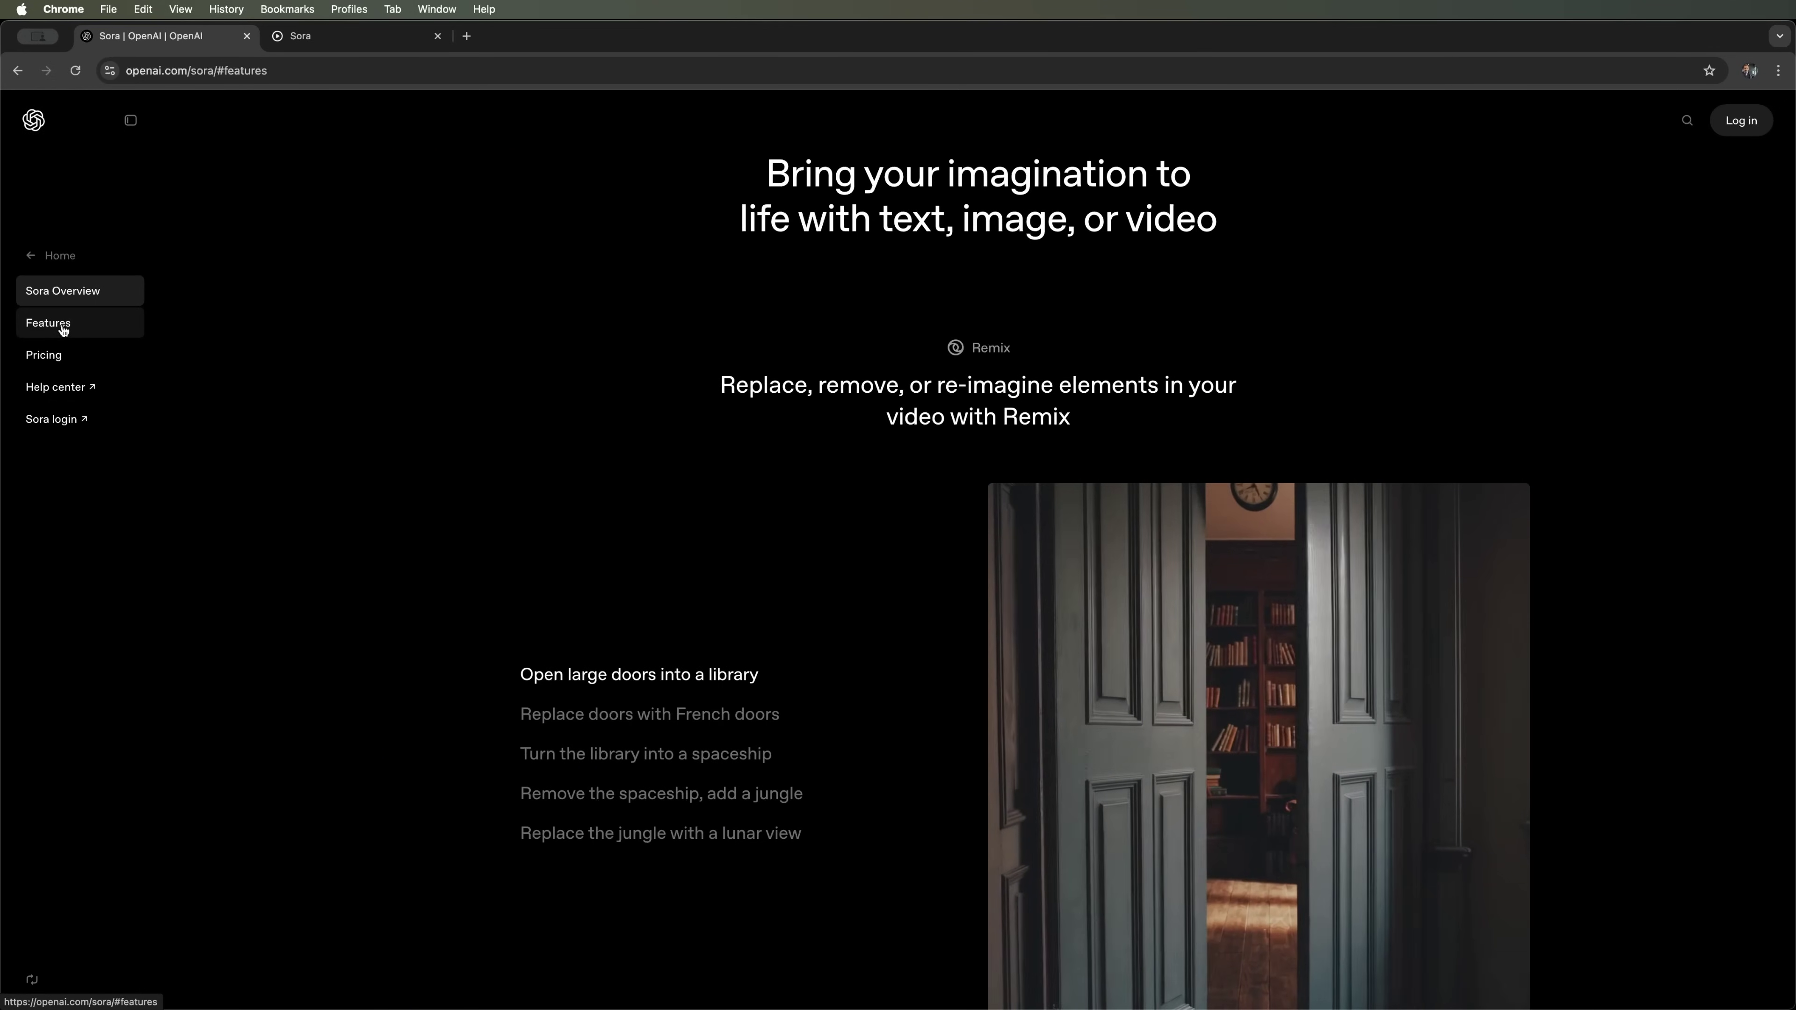
pyautogui.scroll(-2, 531, 616)
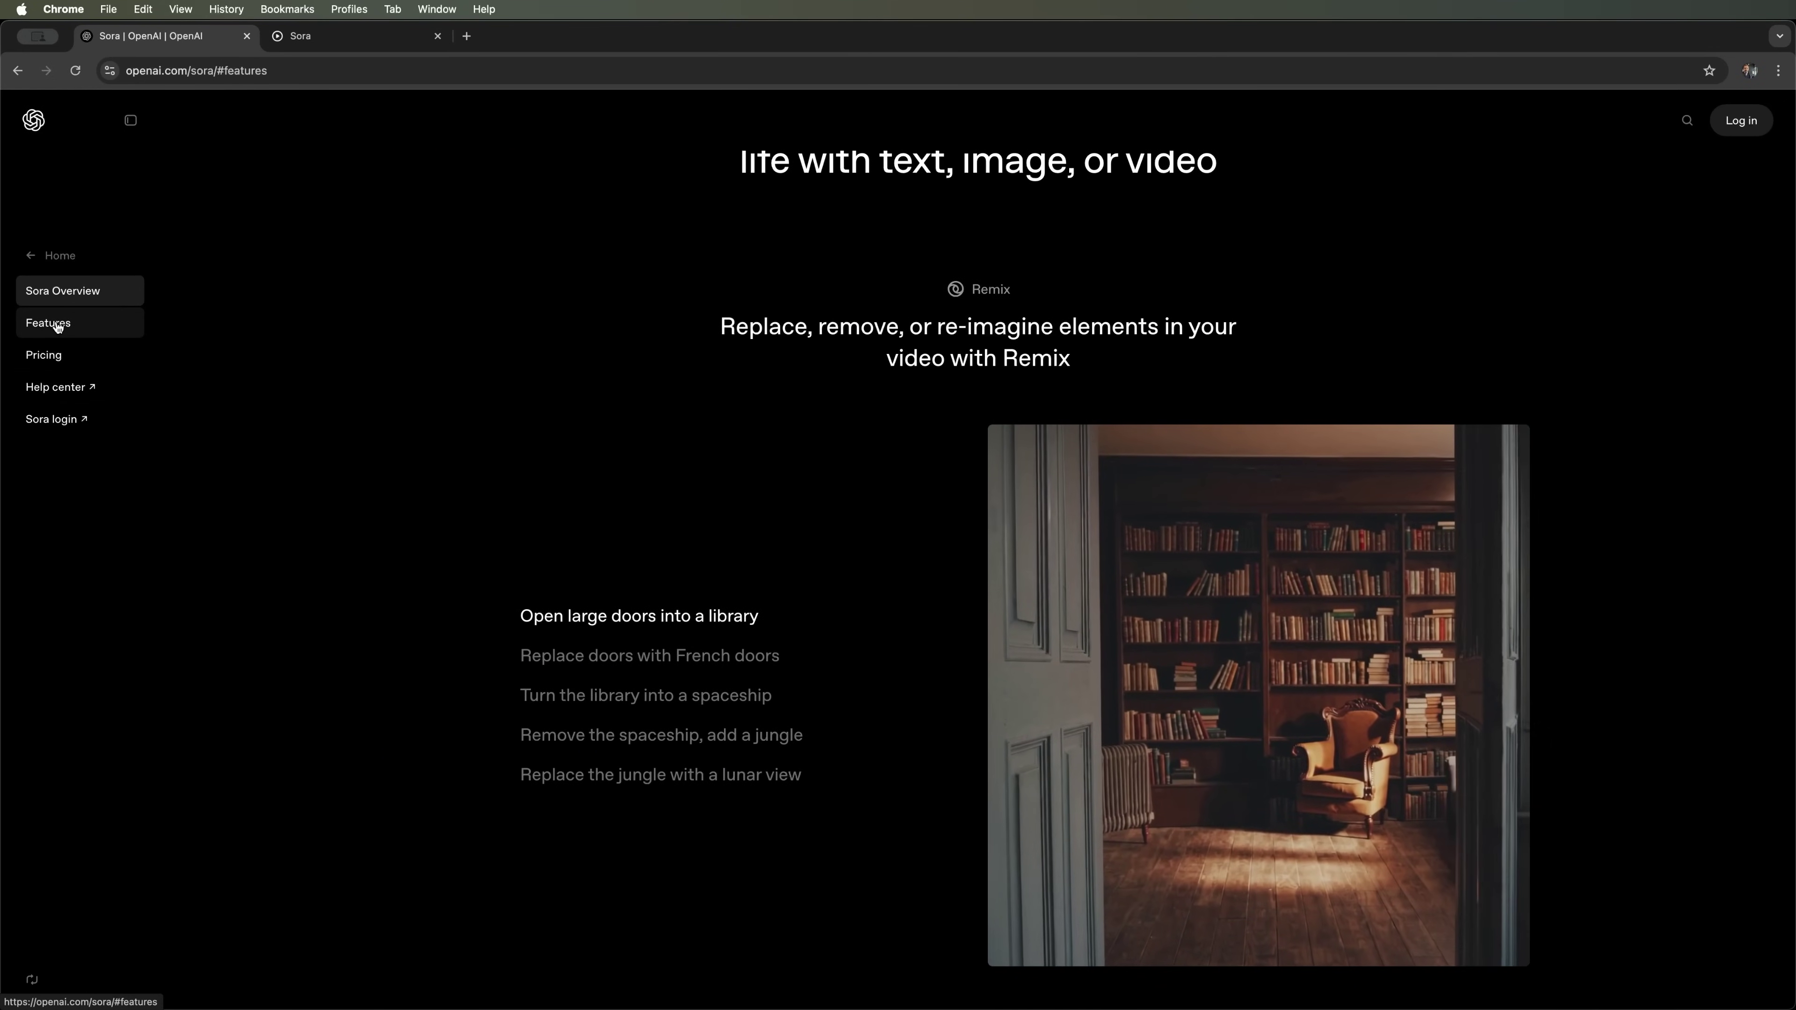
pyautogui.scroll(2, 58, 326)
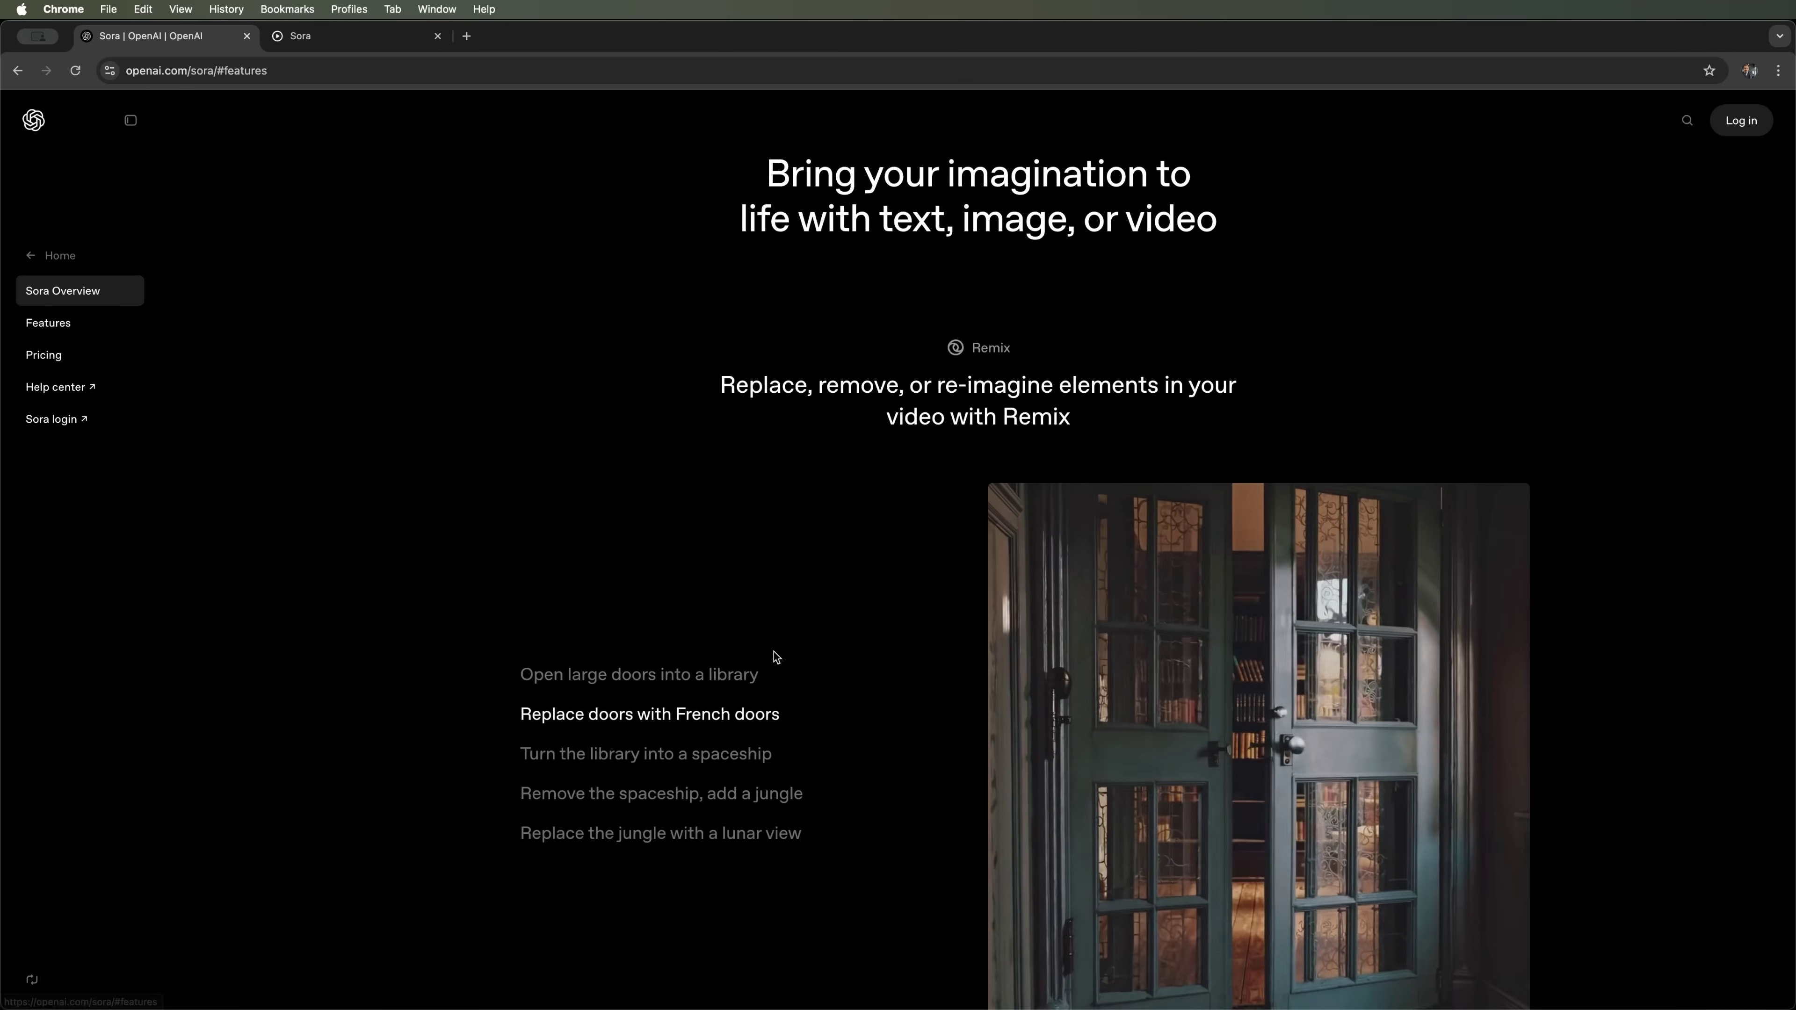
pyautogui.scroll(-2, 707, 655)
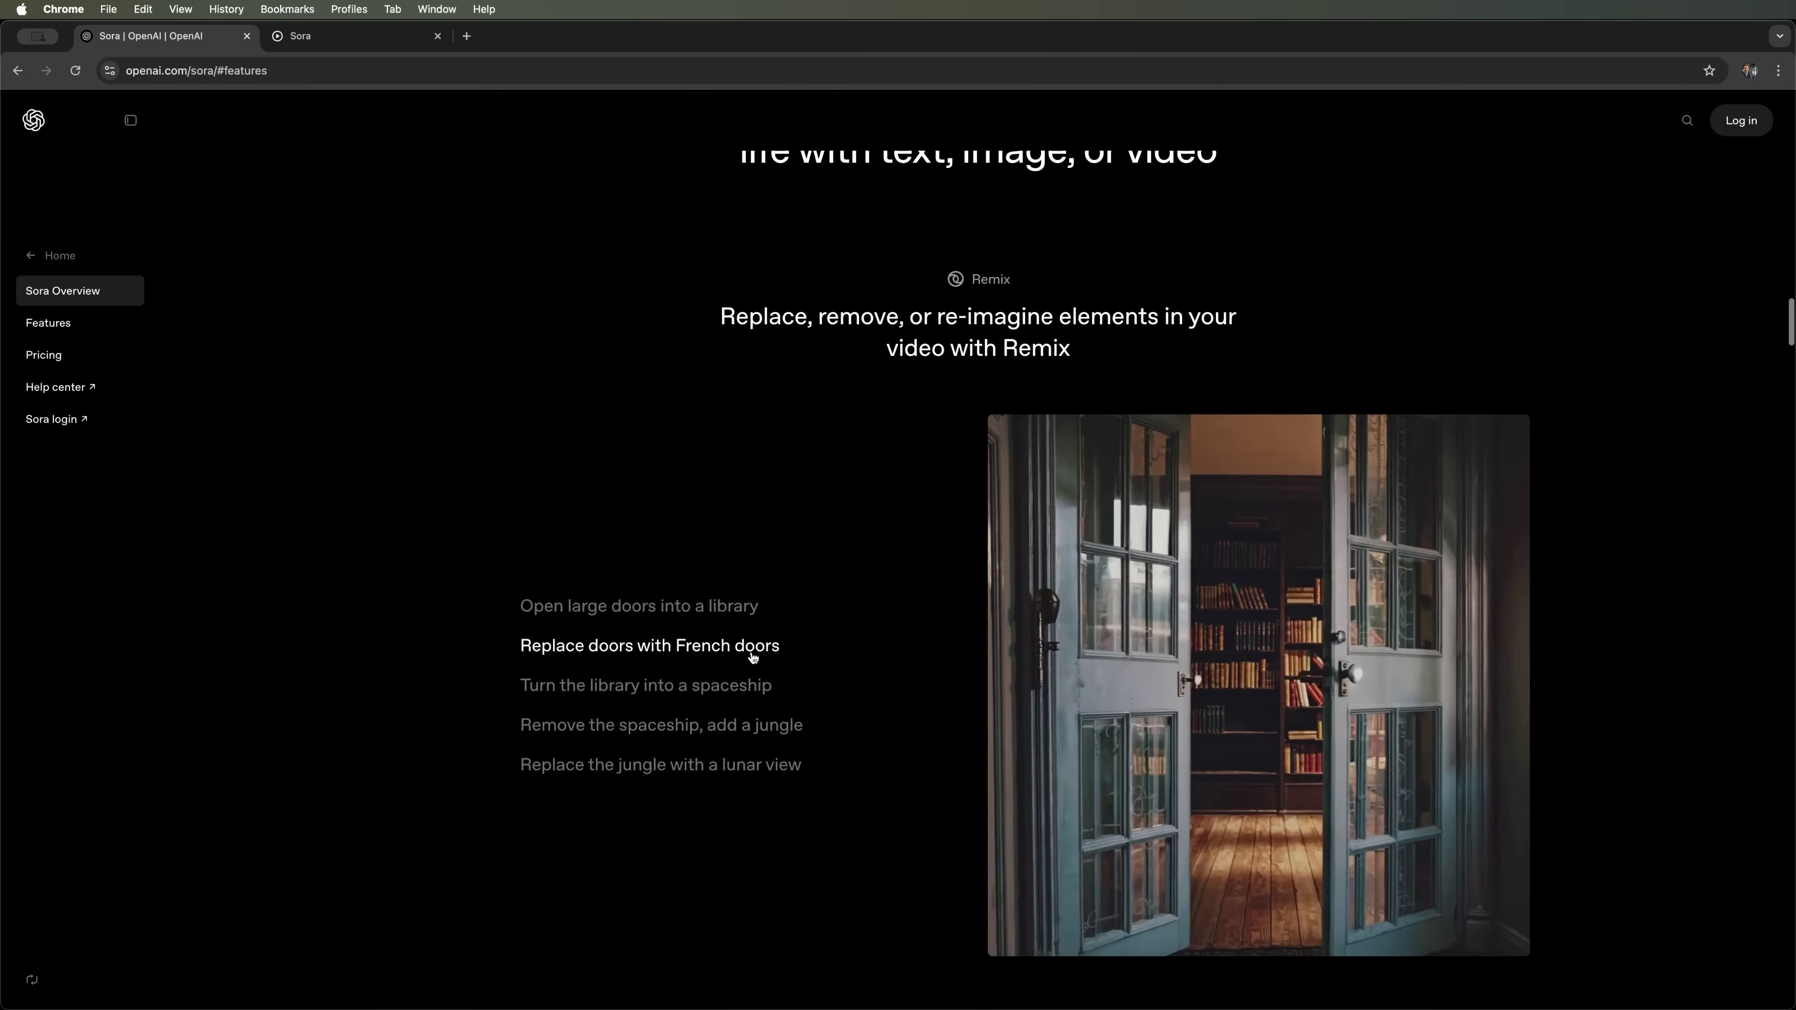
pyautogui.click(50, 355)
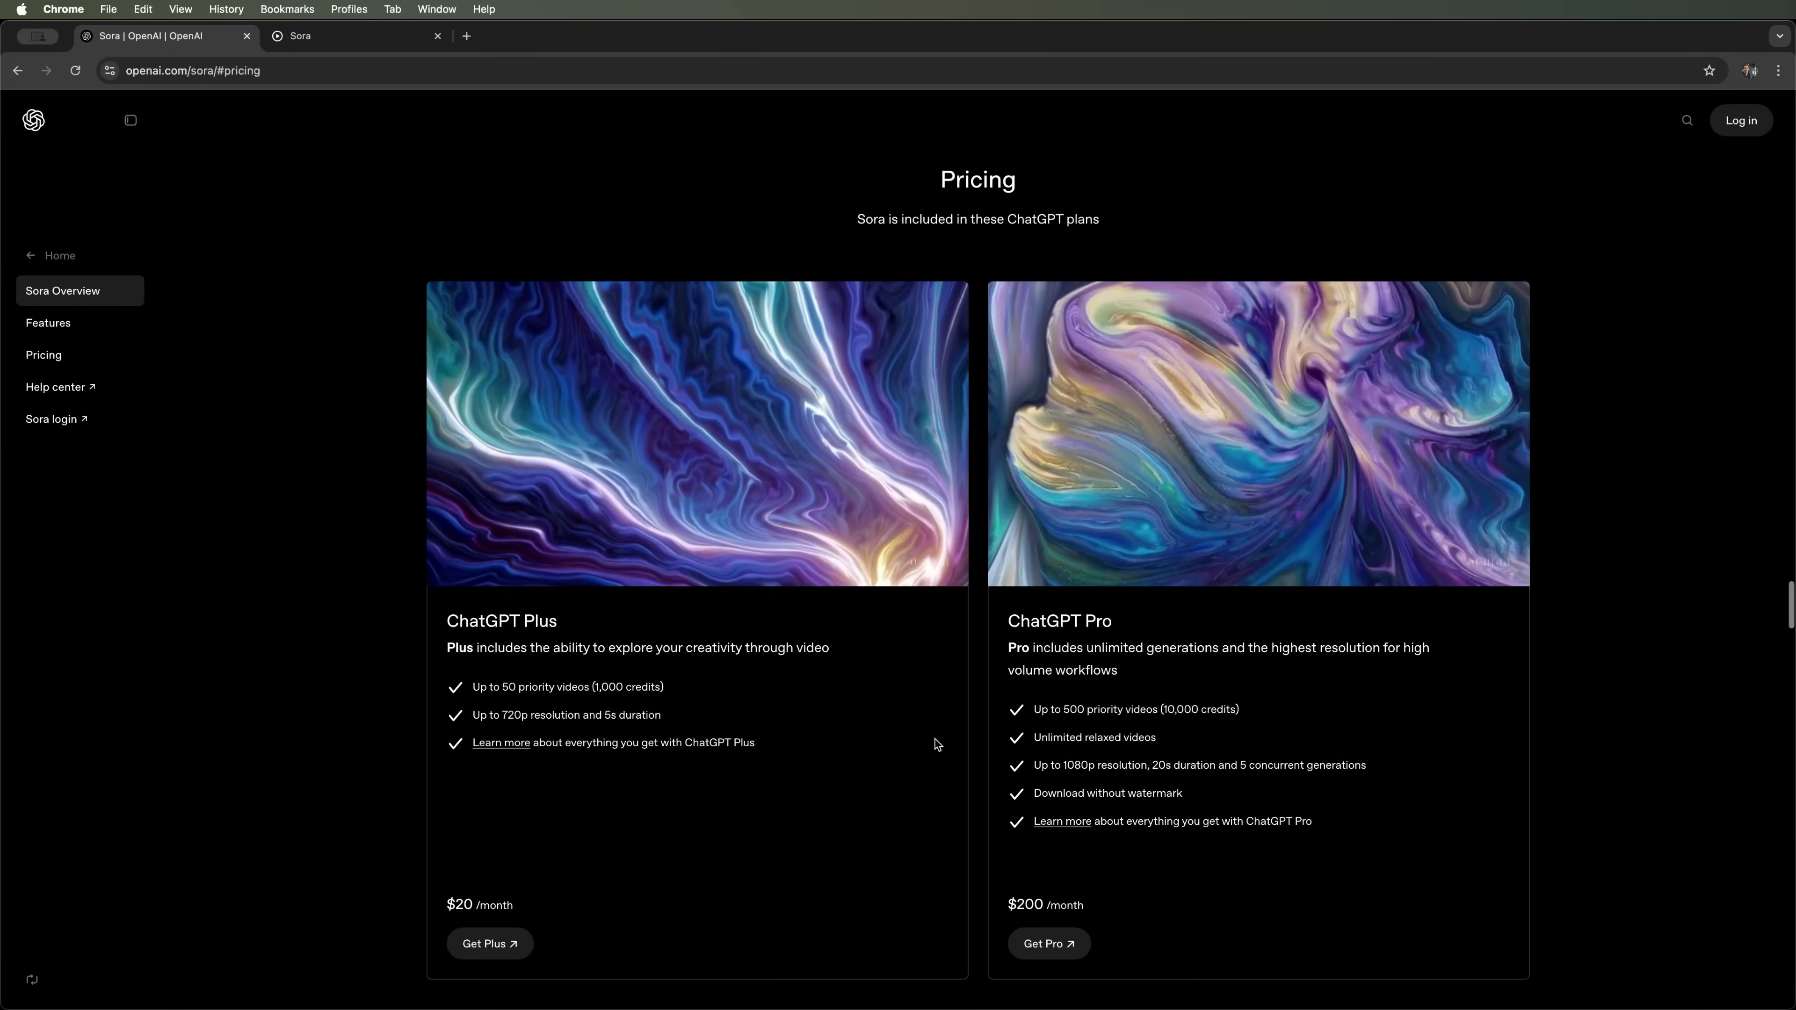
# Highlight the ChatGPT Plus $20/month and ChatGPT Pro $200/month plan names and prices.
pyautogui.scroll(-3, 934, 742)
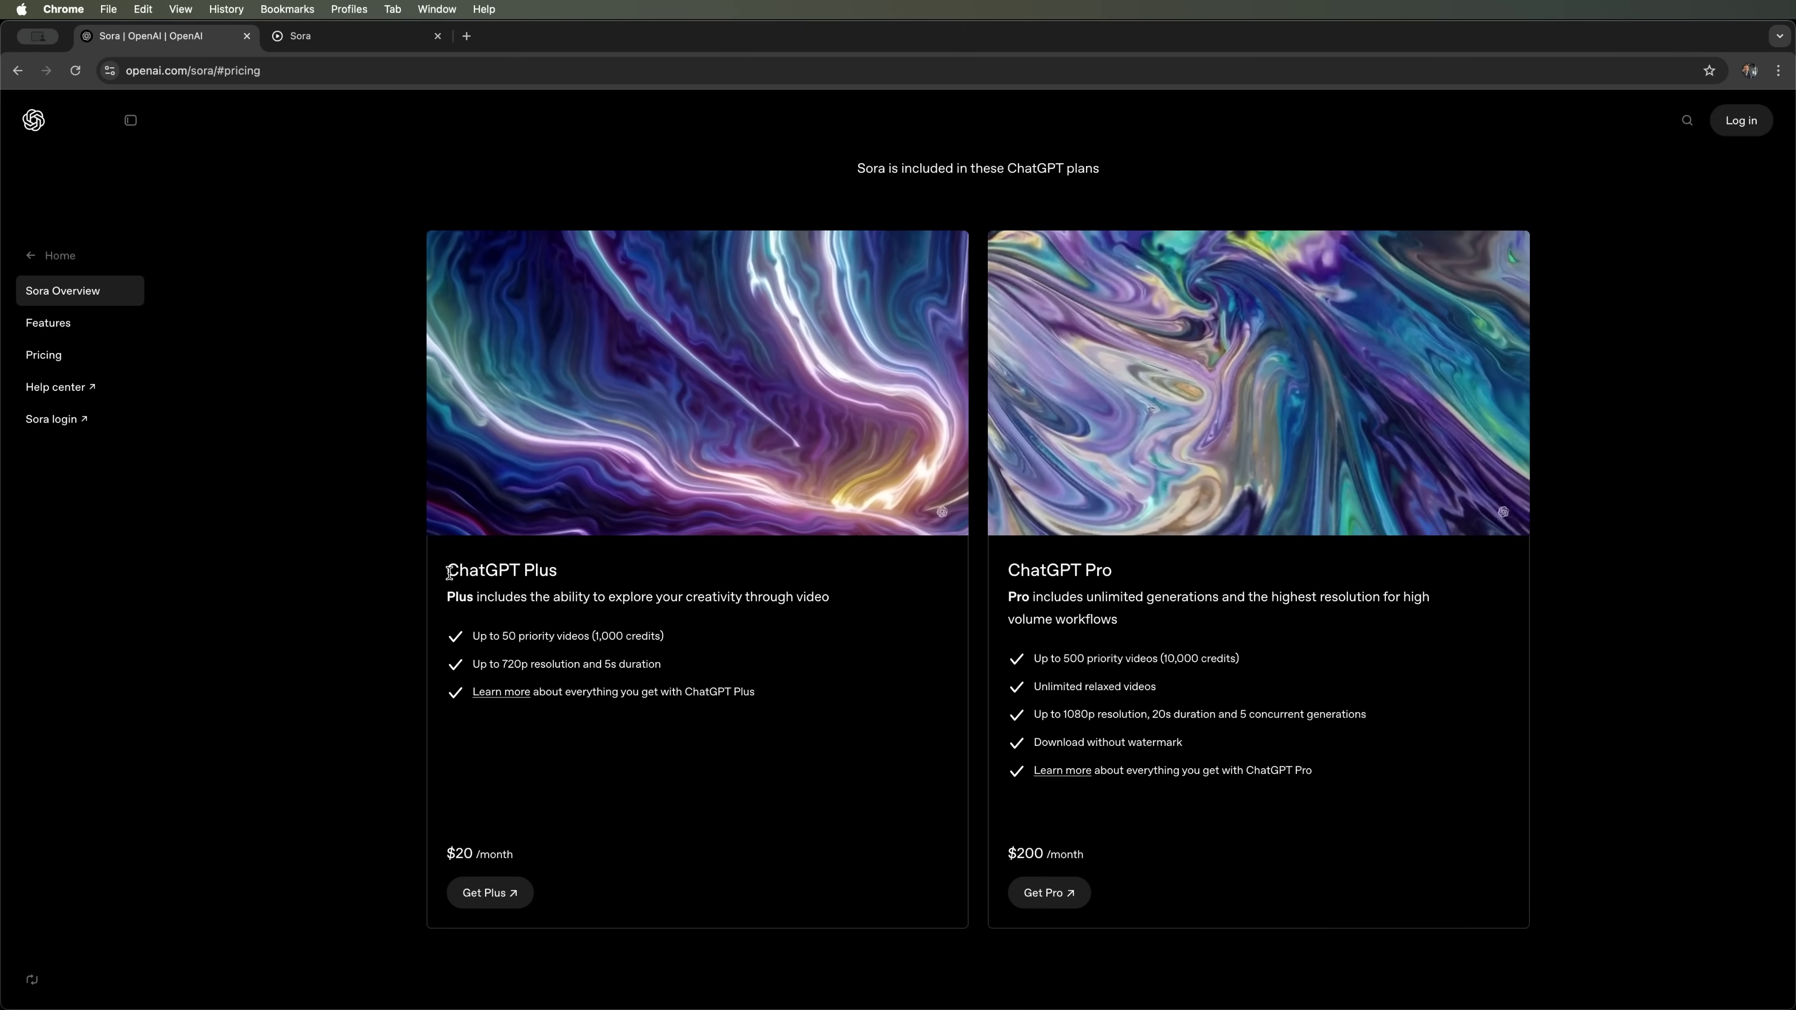
pyautogui.moveTo(446, 573); pyautogui.dragTo(570, 573)
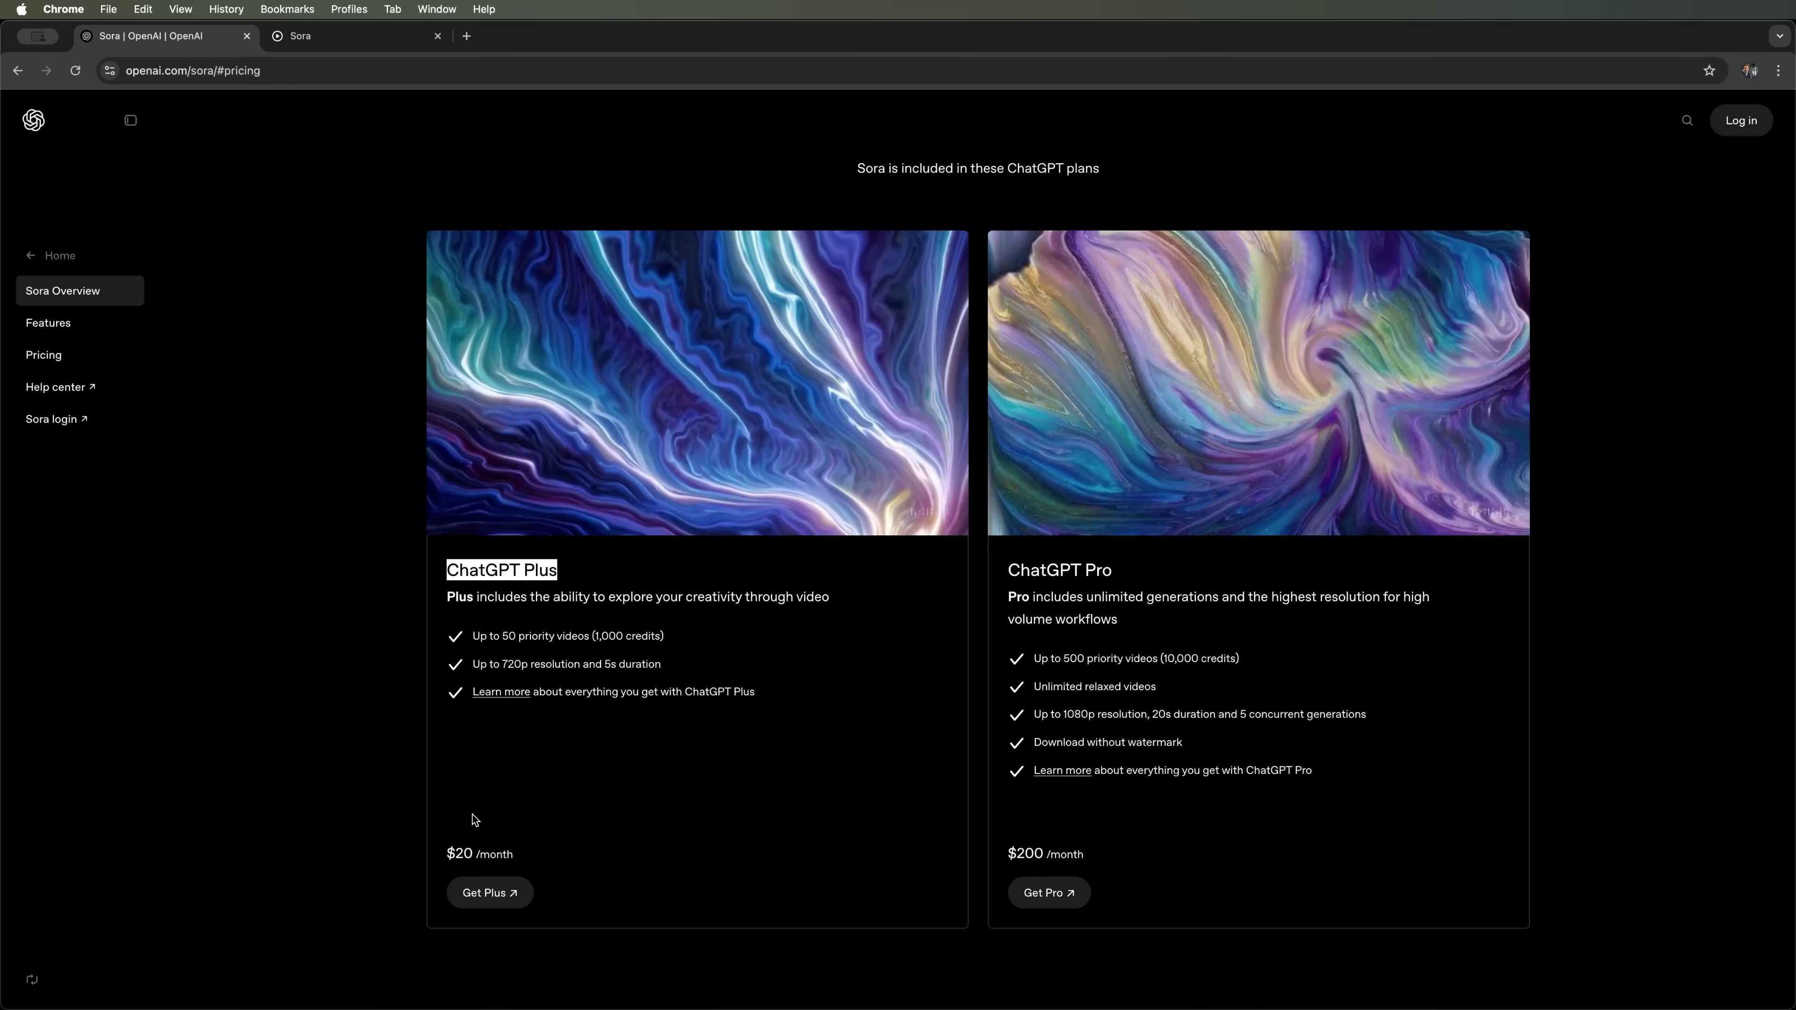
pyautogui.moveTo(444, 853); pyautogui.dragTo(526, 853)
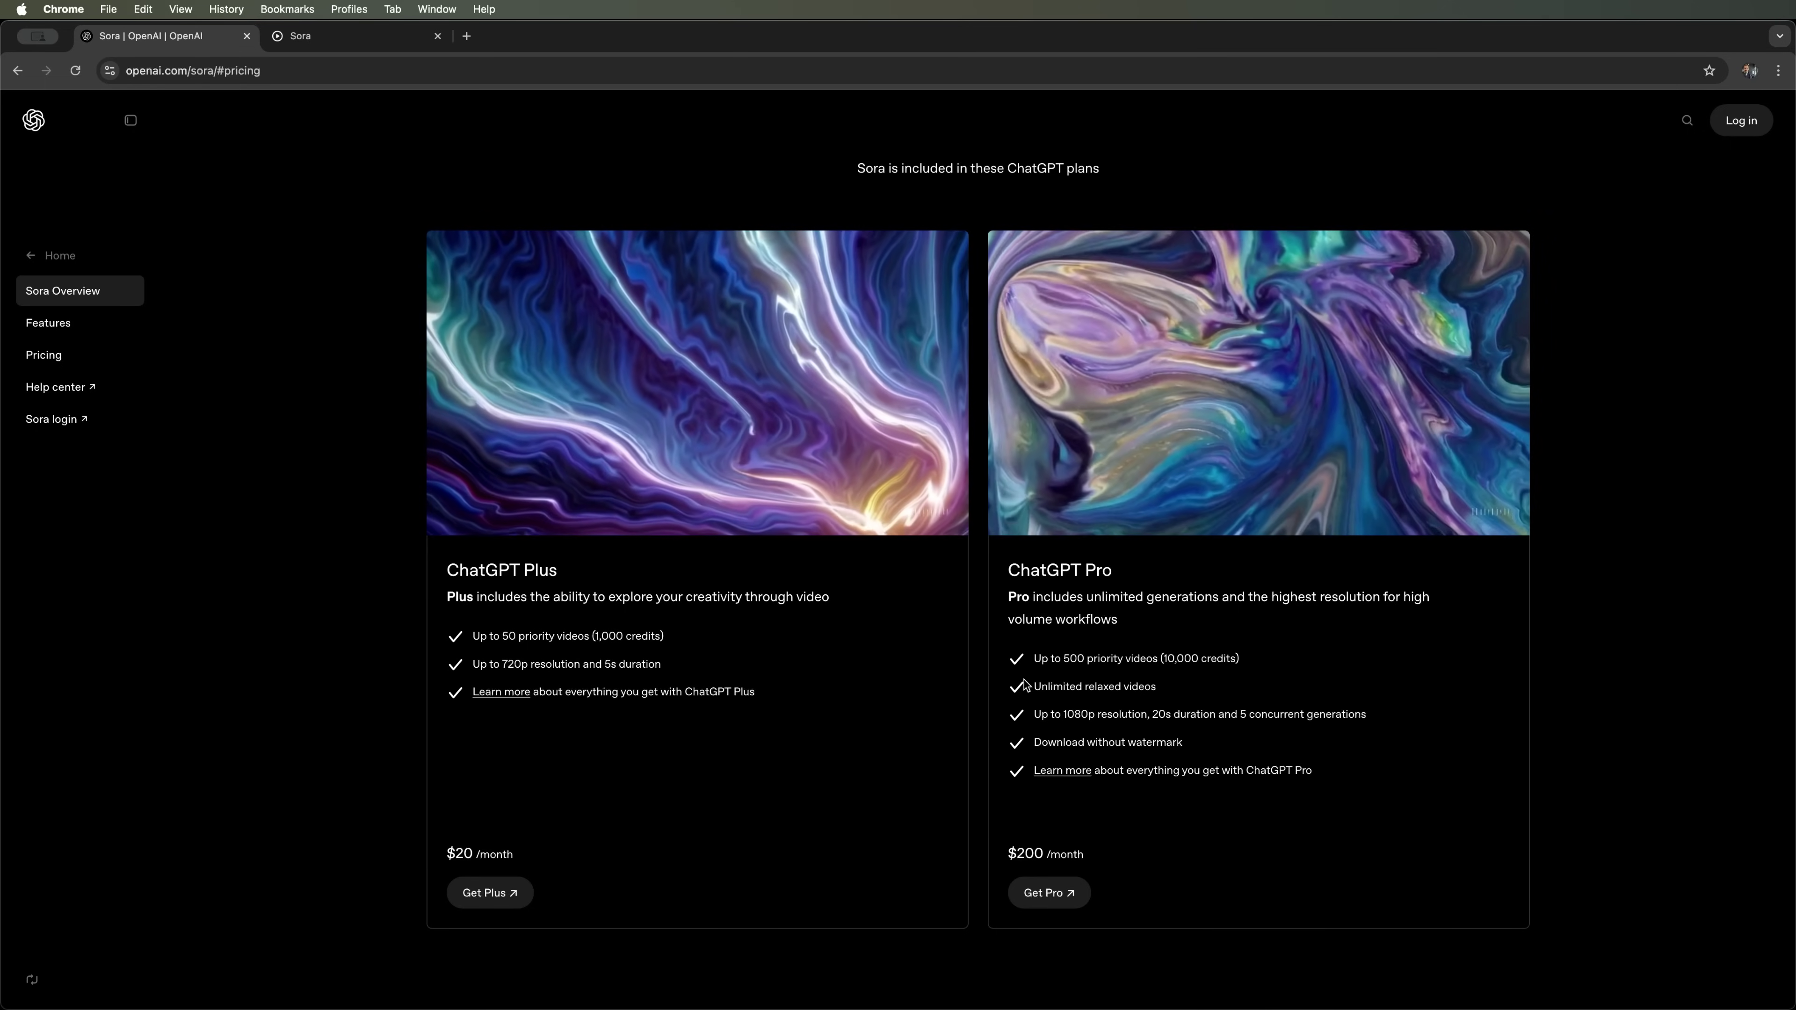
pyautogui.moveTo(1007, 570); pyautogui.dragTo(1134, 577)
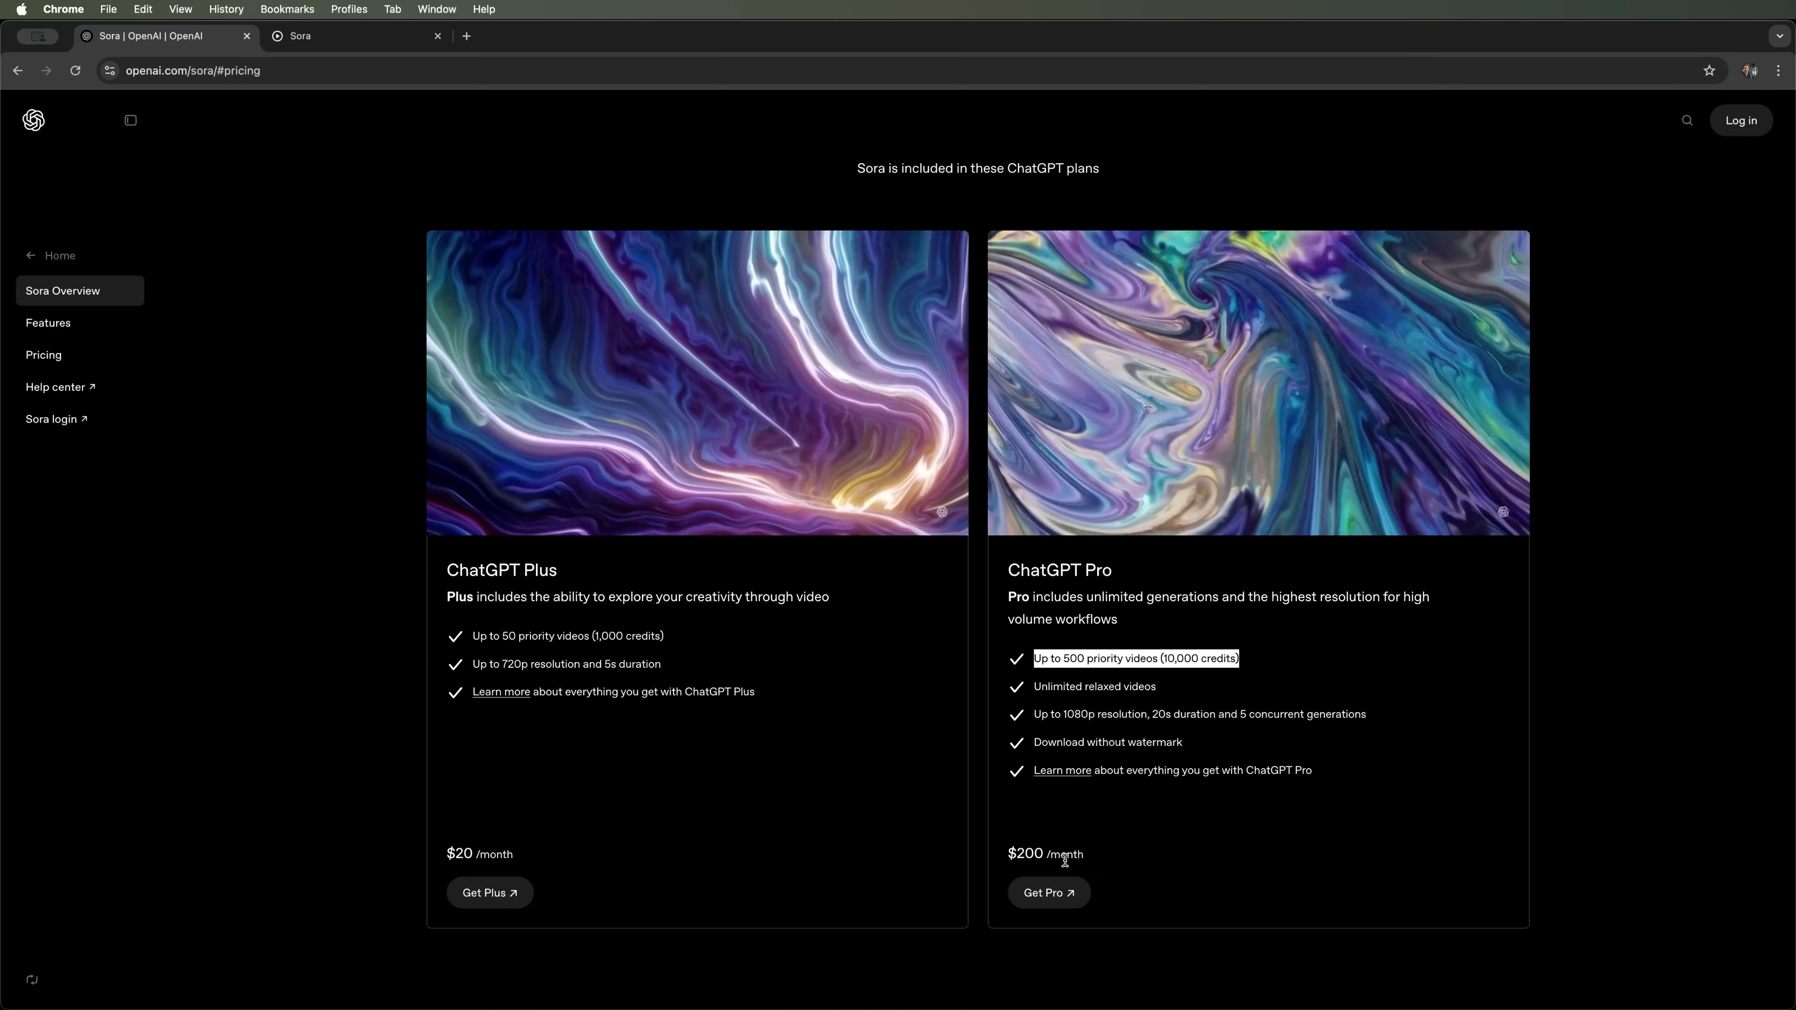
pyautogui.moveTo(1006, 860); pyautogui.dragTo(1115, 861)
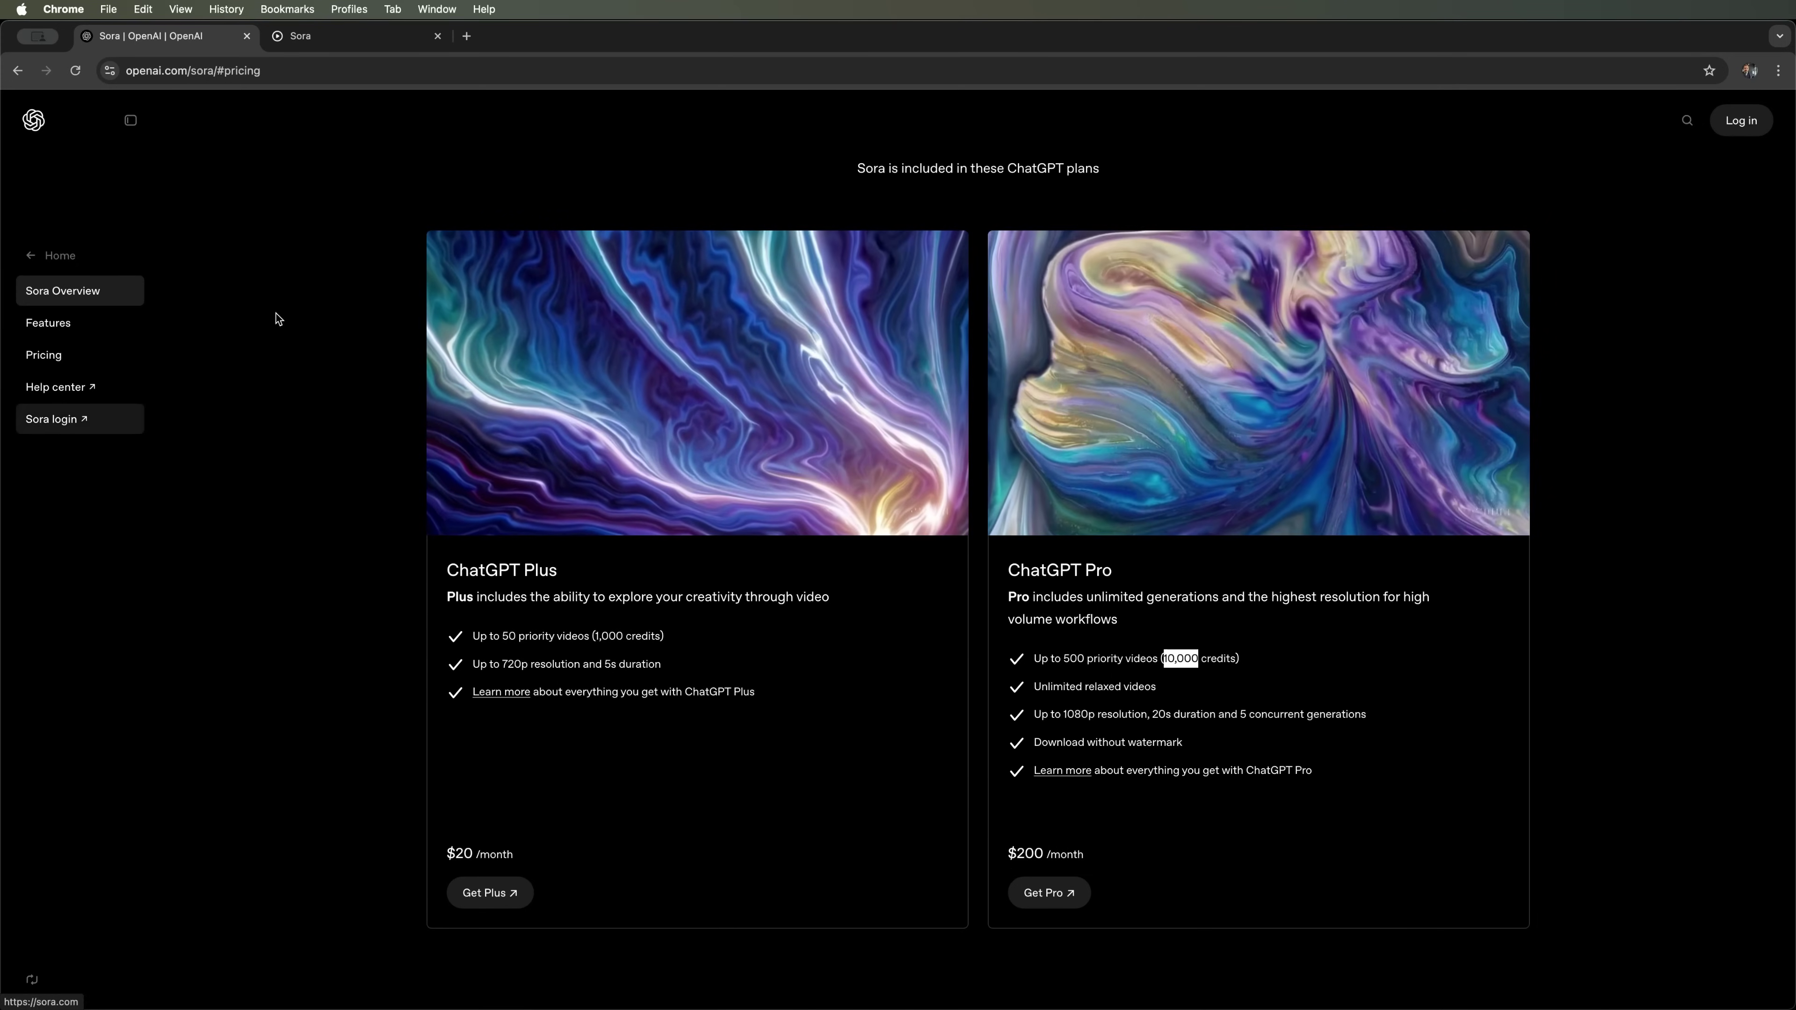
# Switch to the Sora site and show Top videos with the Day period kept.
pyautogui.click(322, 37)
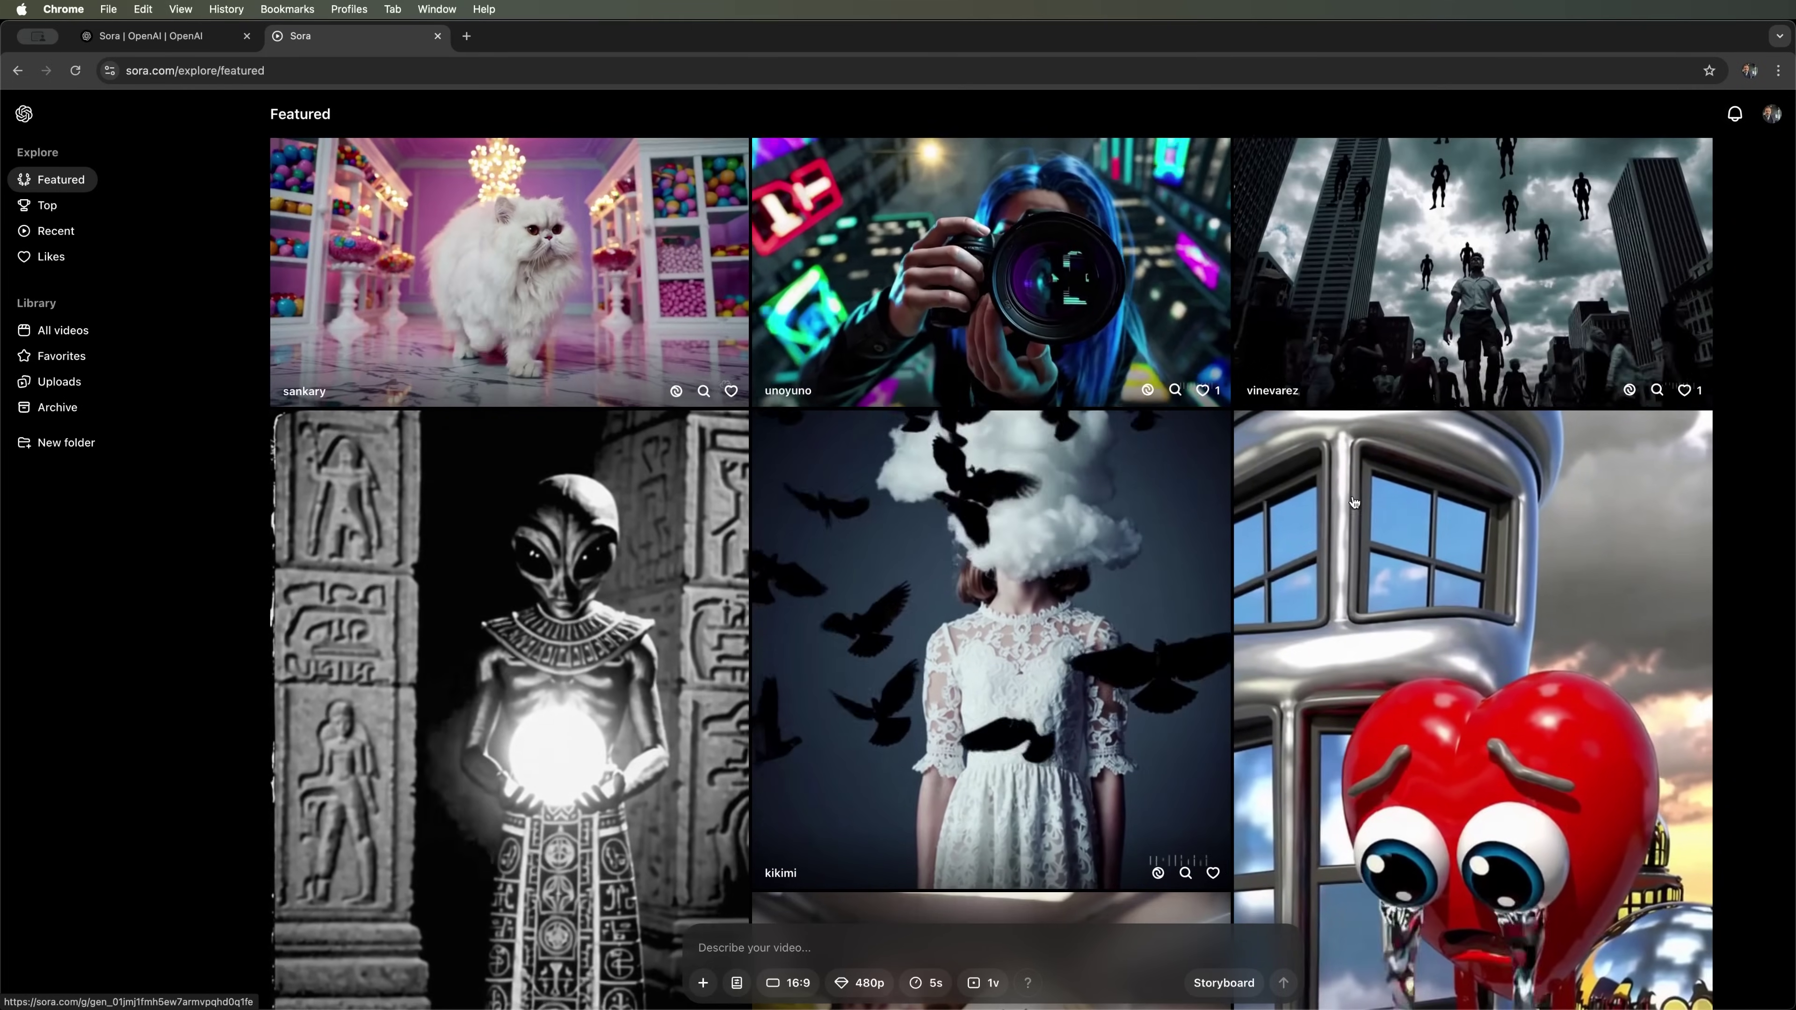
pyautogui.click(50, 207)
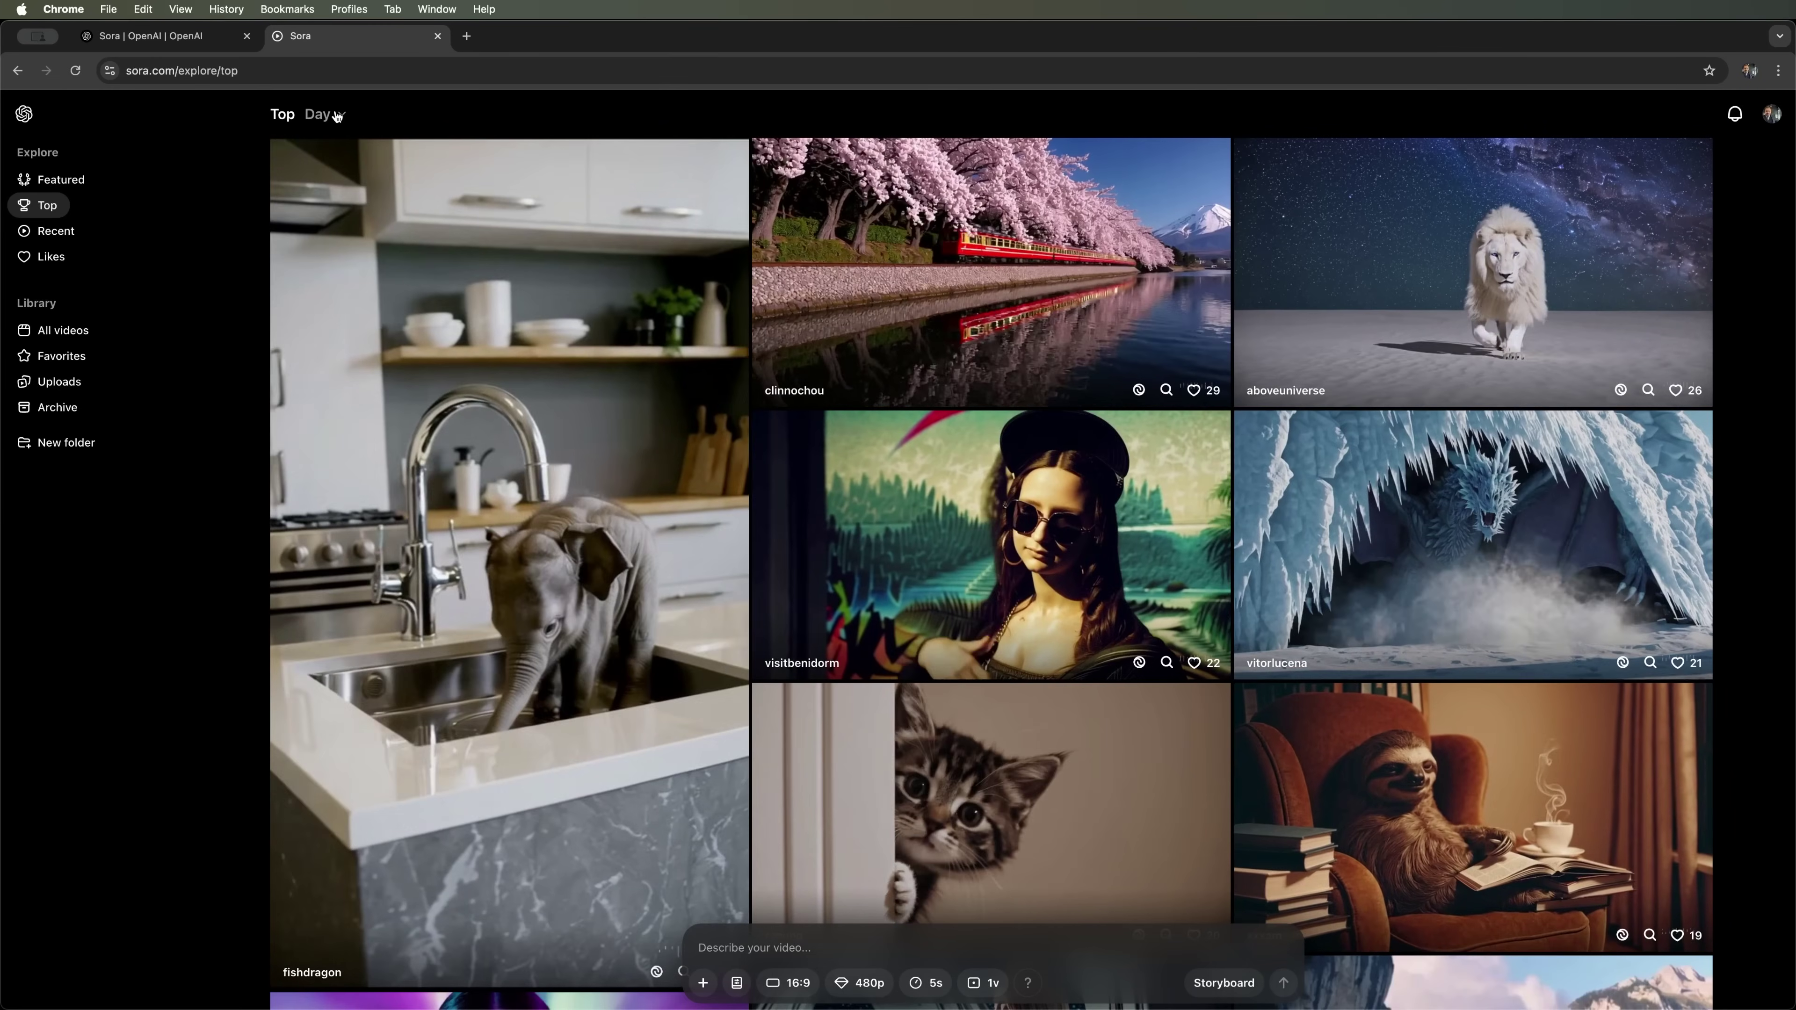
pyautogui.click(342, 114)
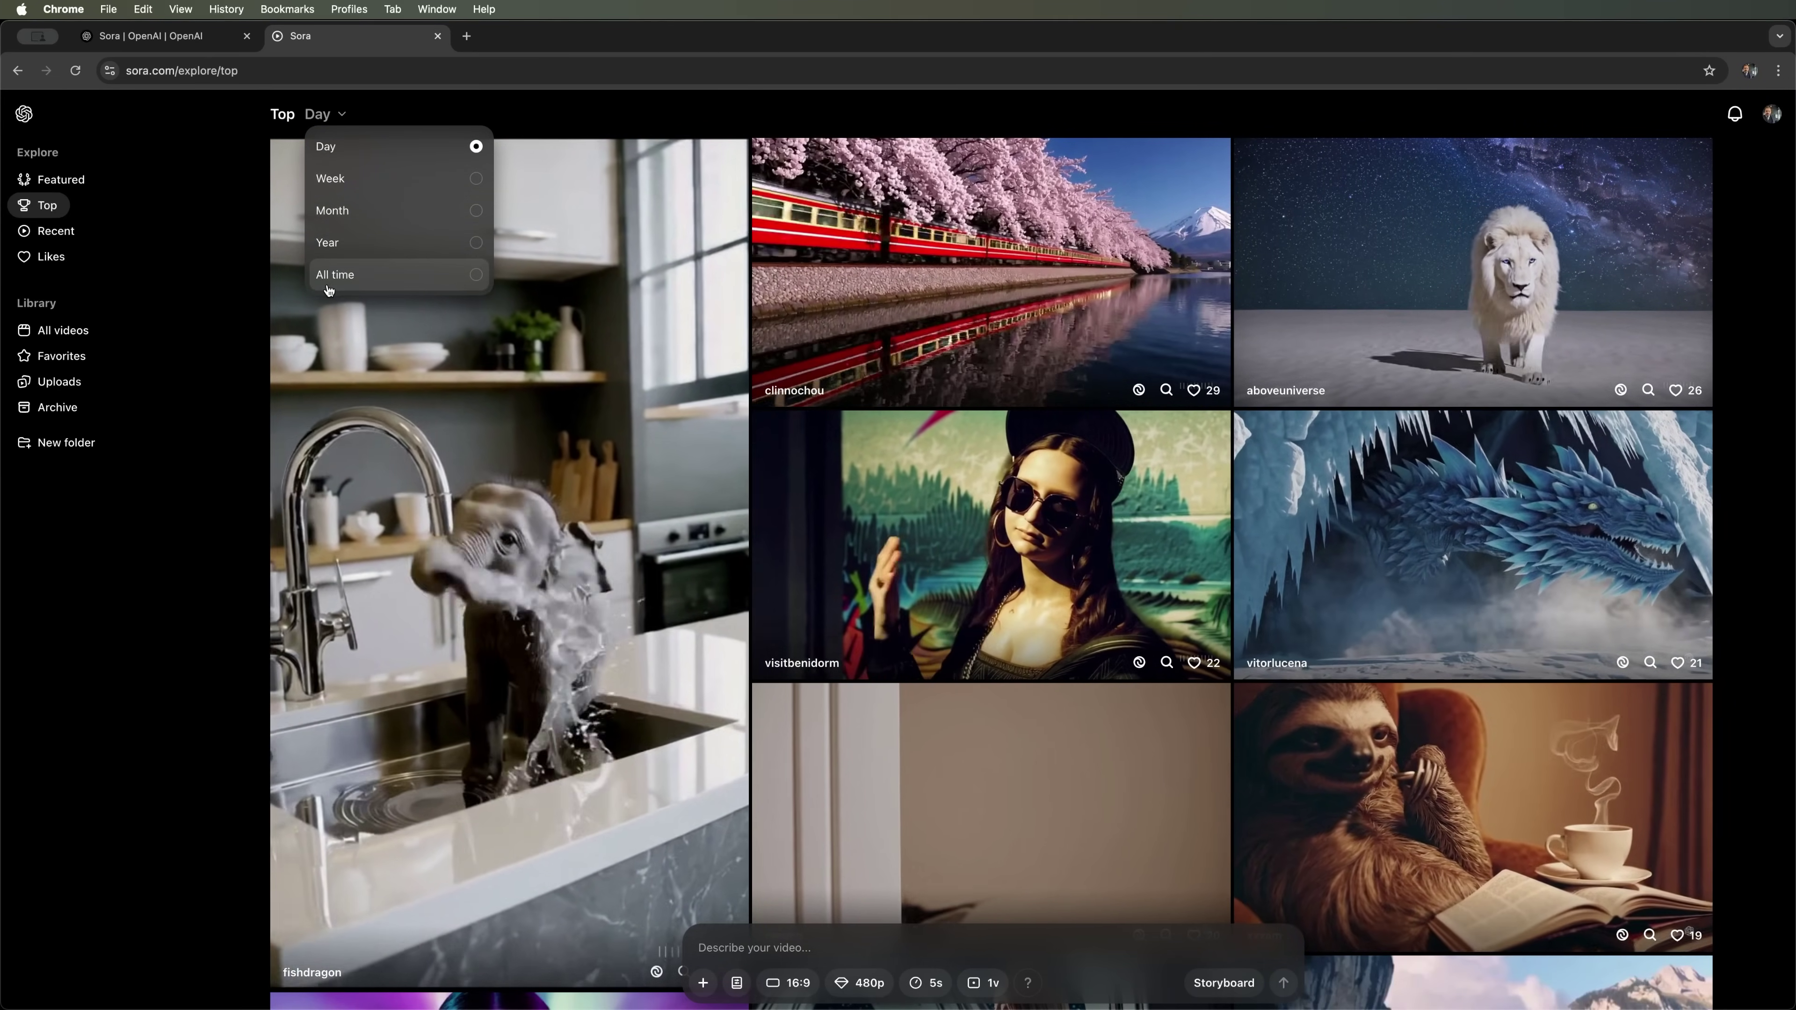
pyautogui.click(228, 272)
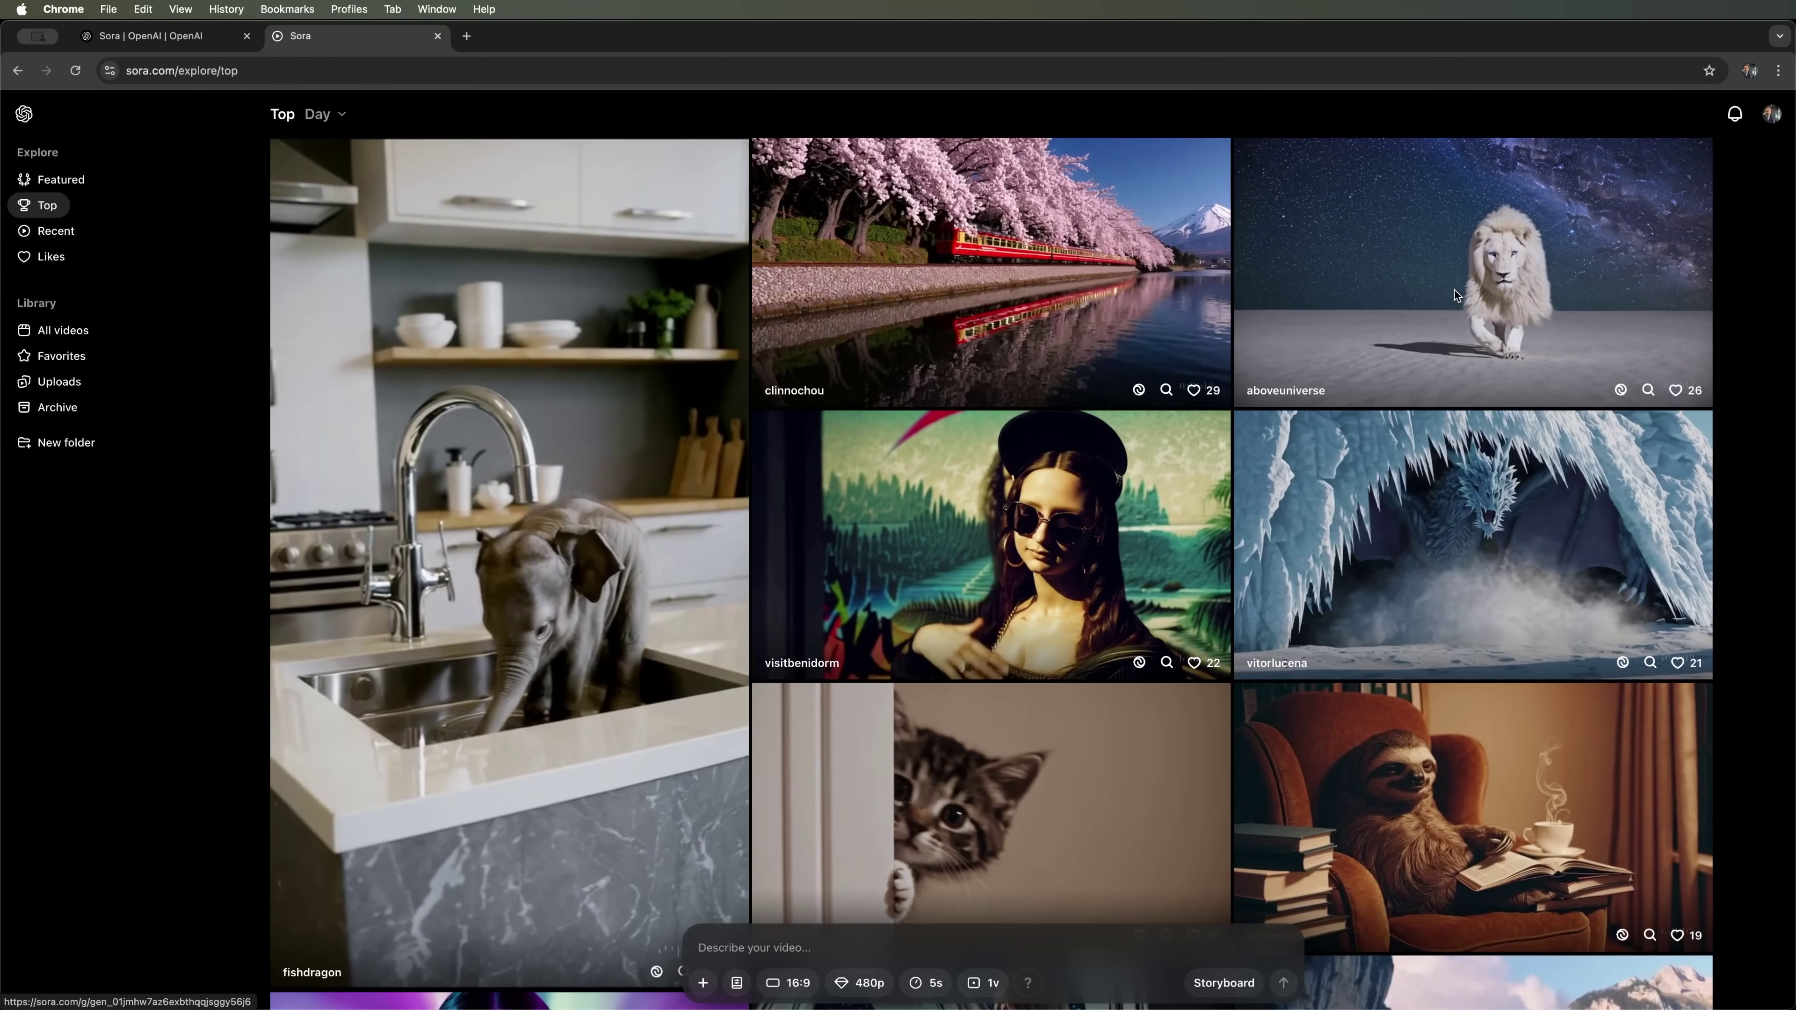
# Open the white lion video, Majestic Lion Under Stars, from the Top grid.
pyautogui.click(1453, 290)
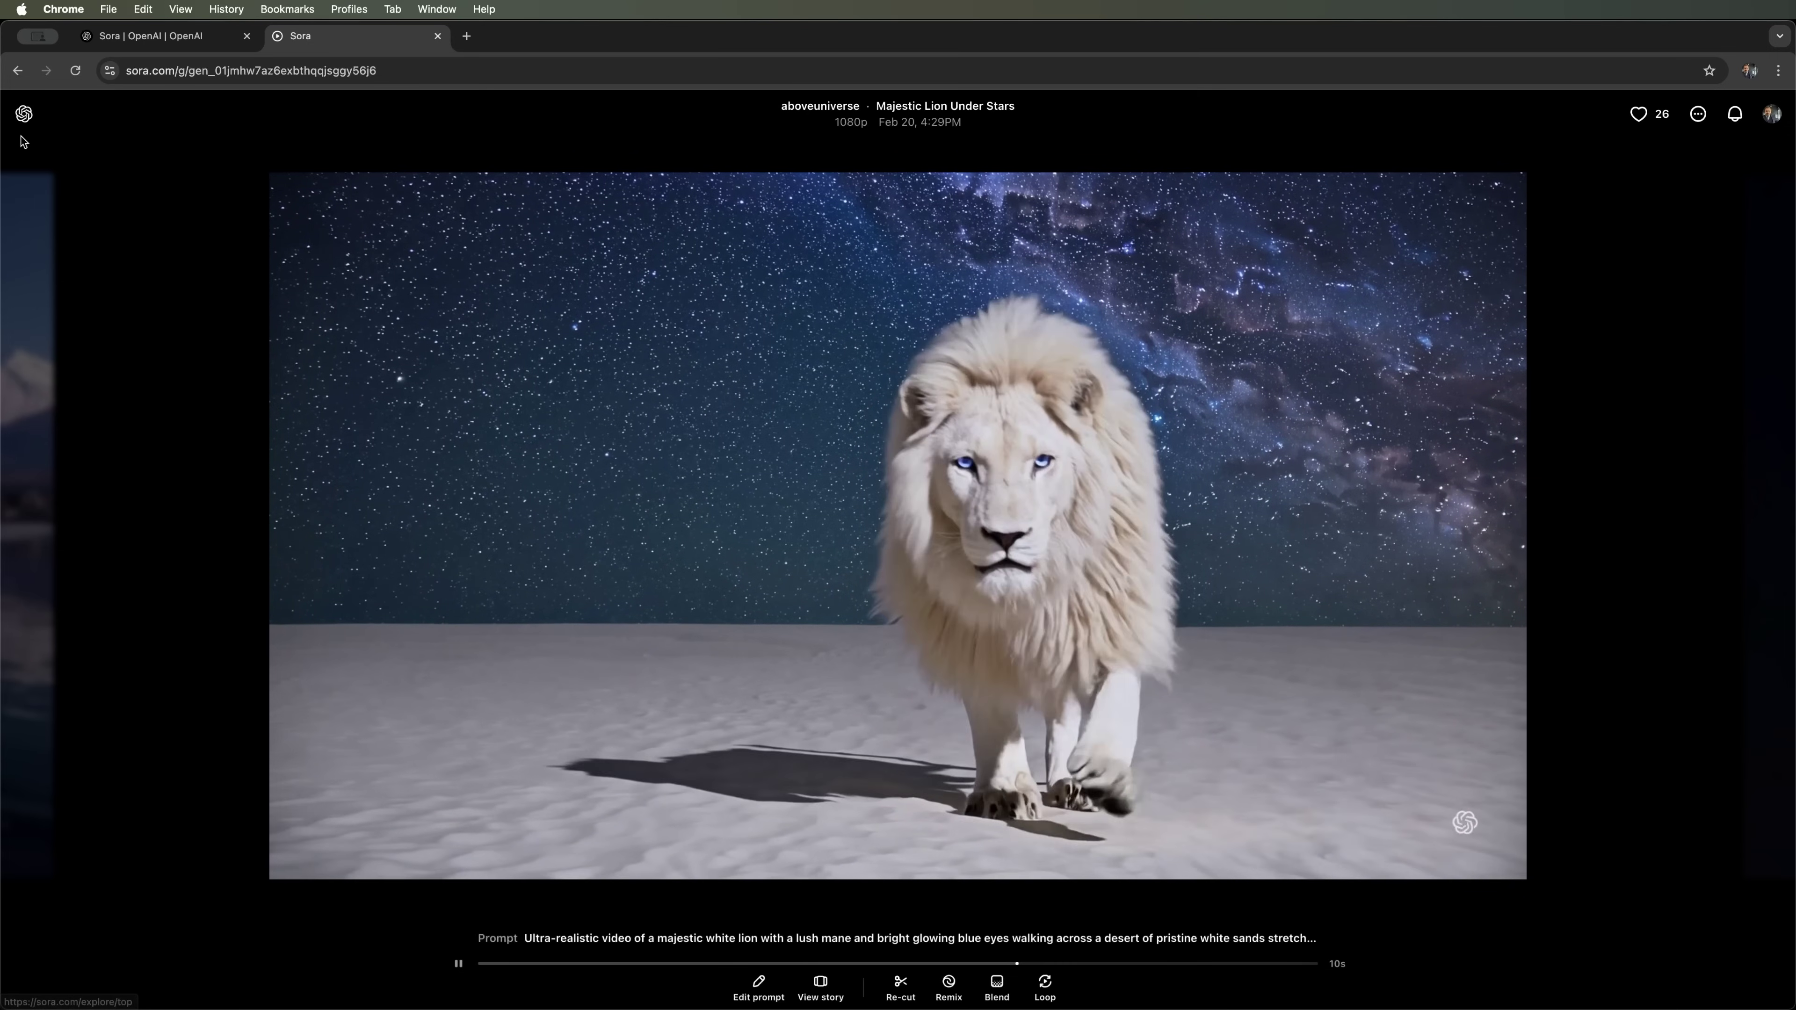
# Return to Explore, open the empty All videos library, and show the add-media options.
pyautogui.click(23, 116)
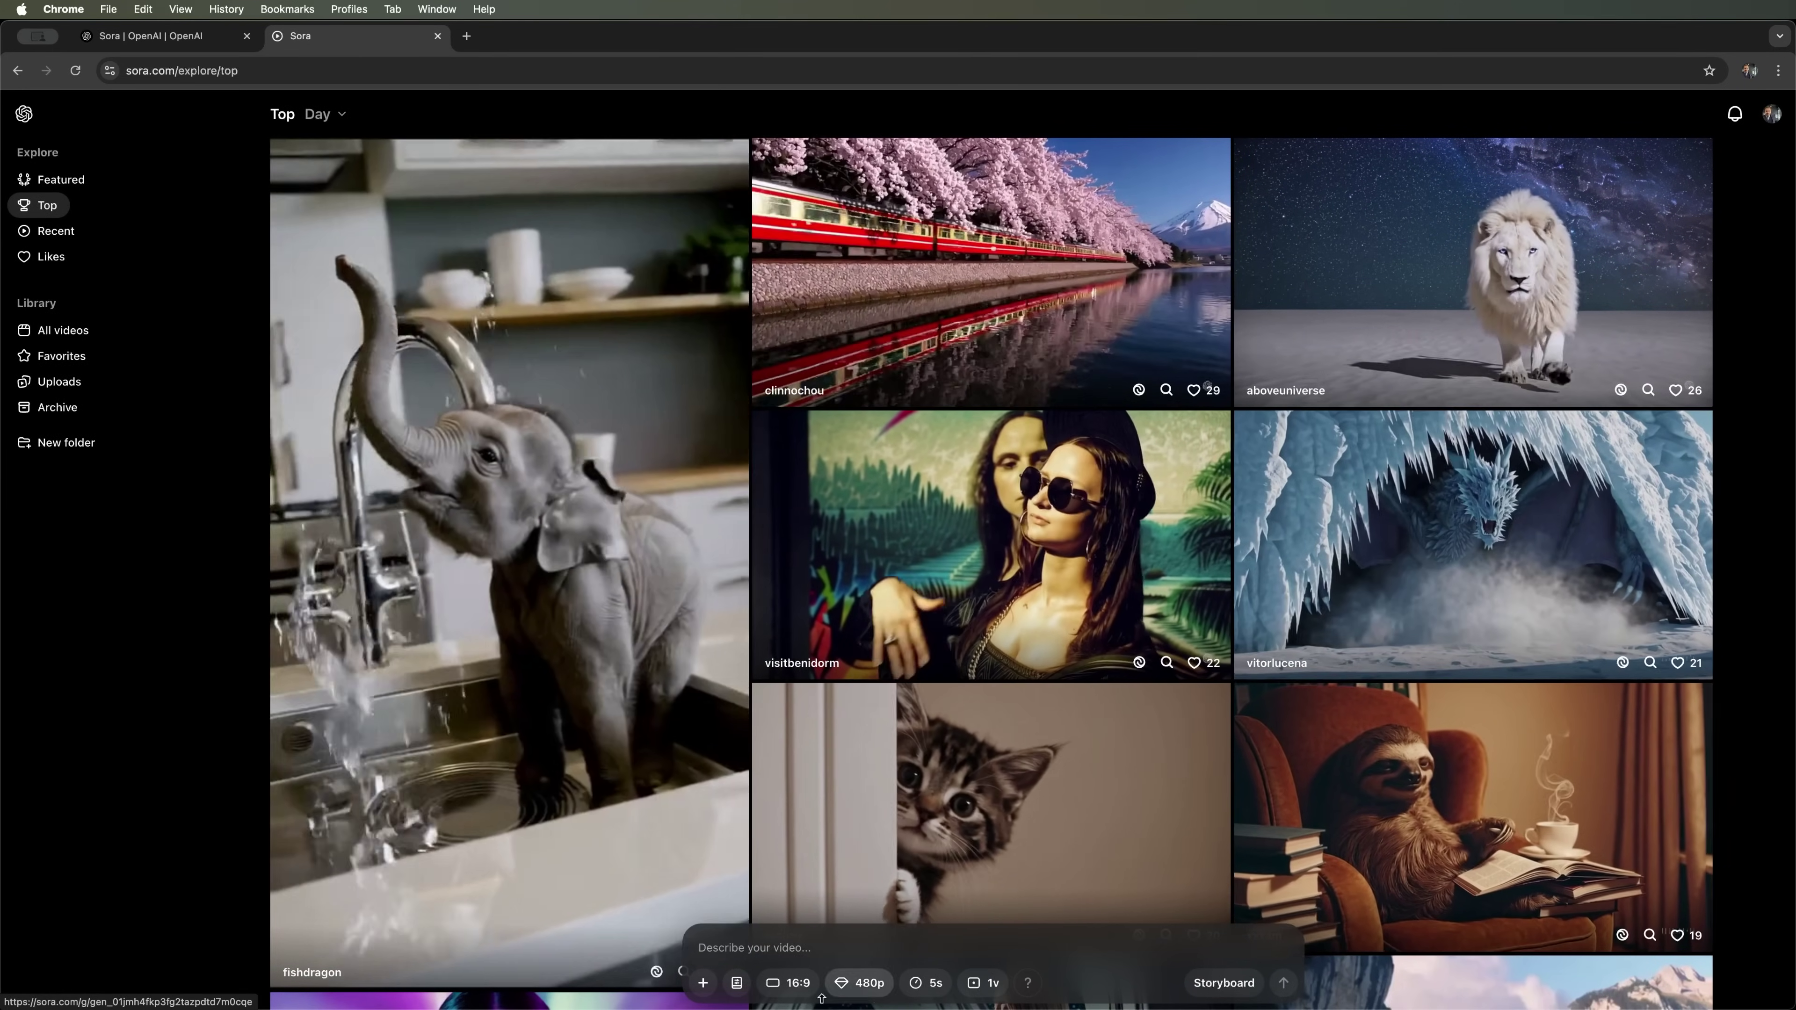
pyautogui.click(70, 331)
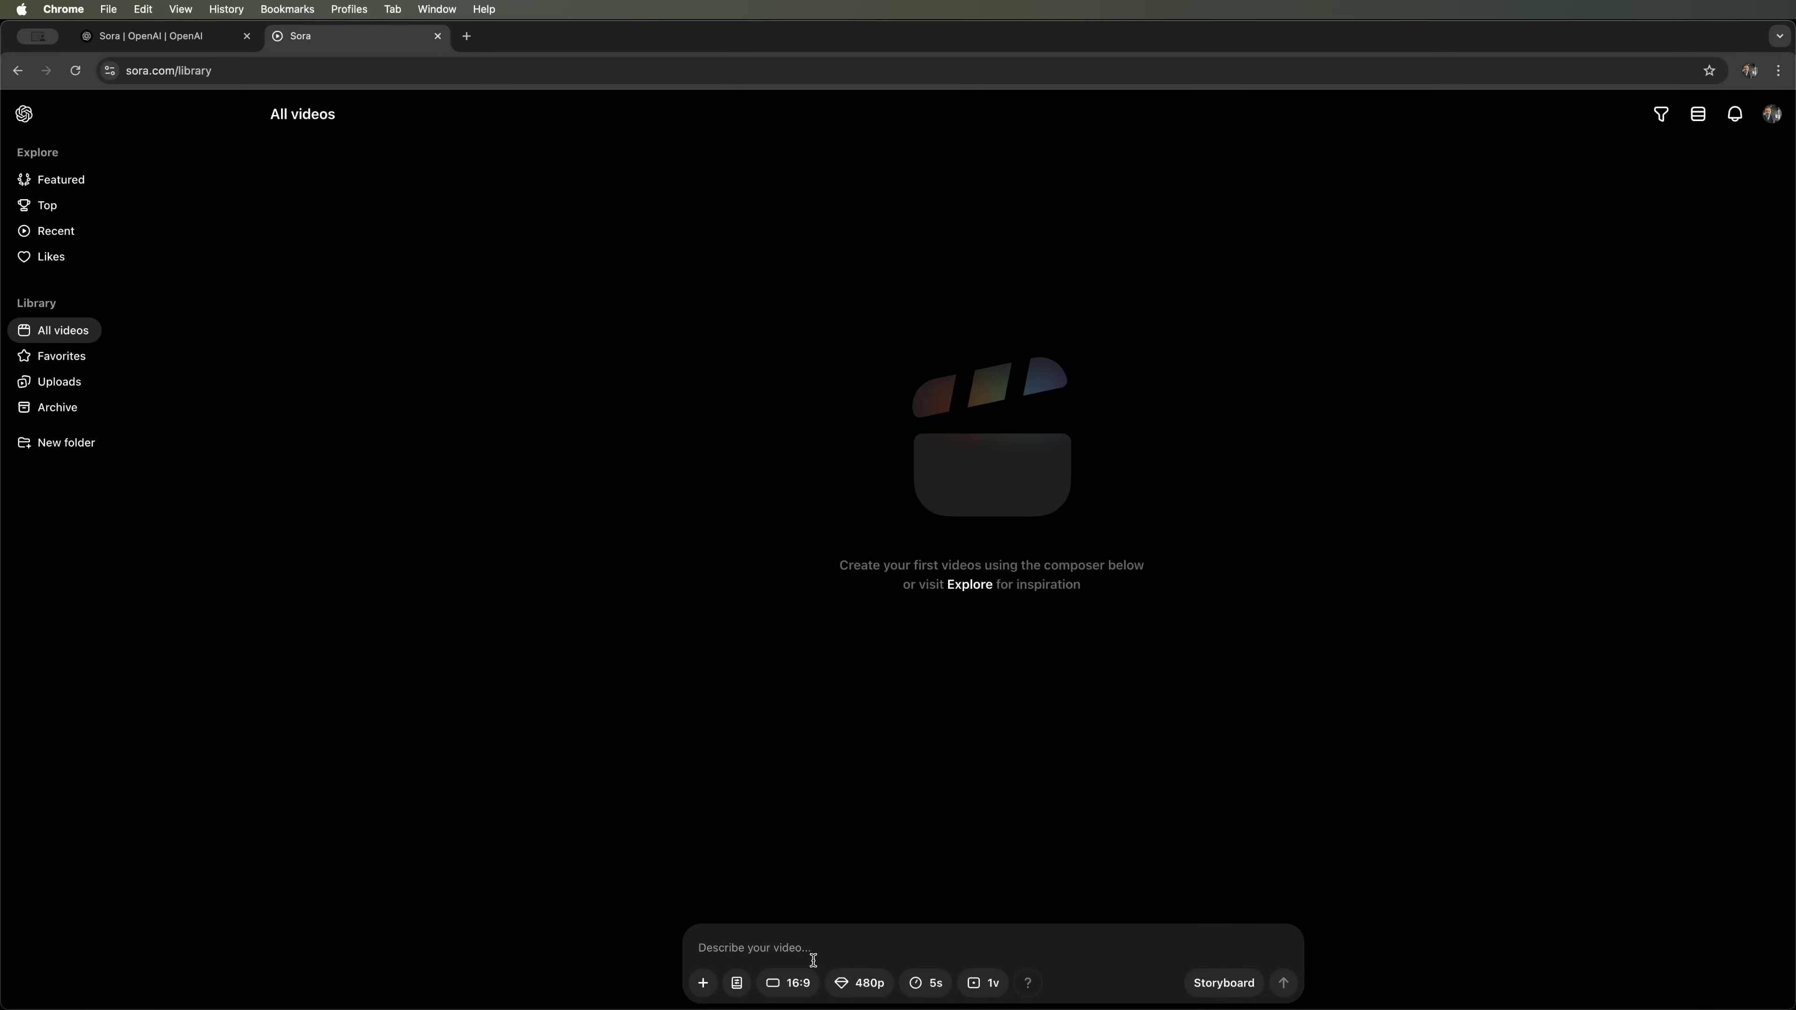
pyautogui.click(699, 985)
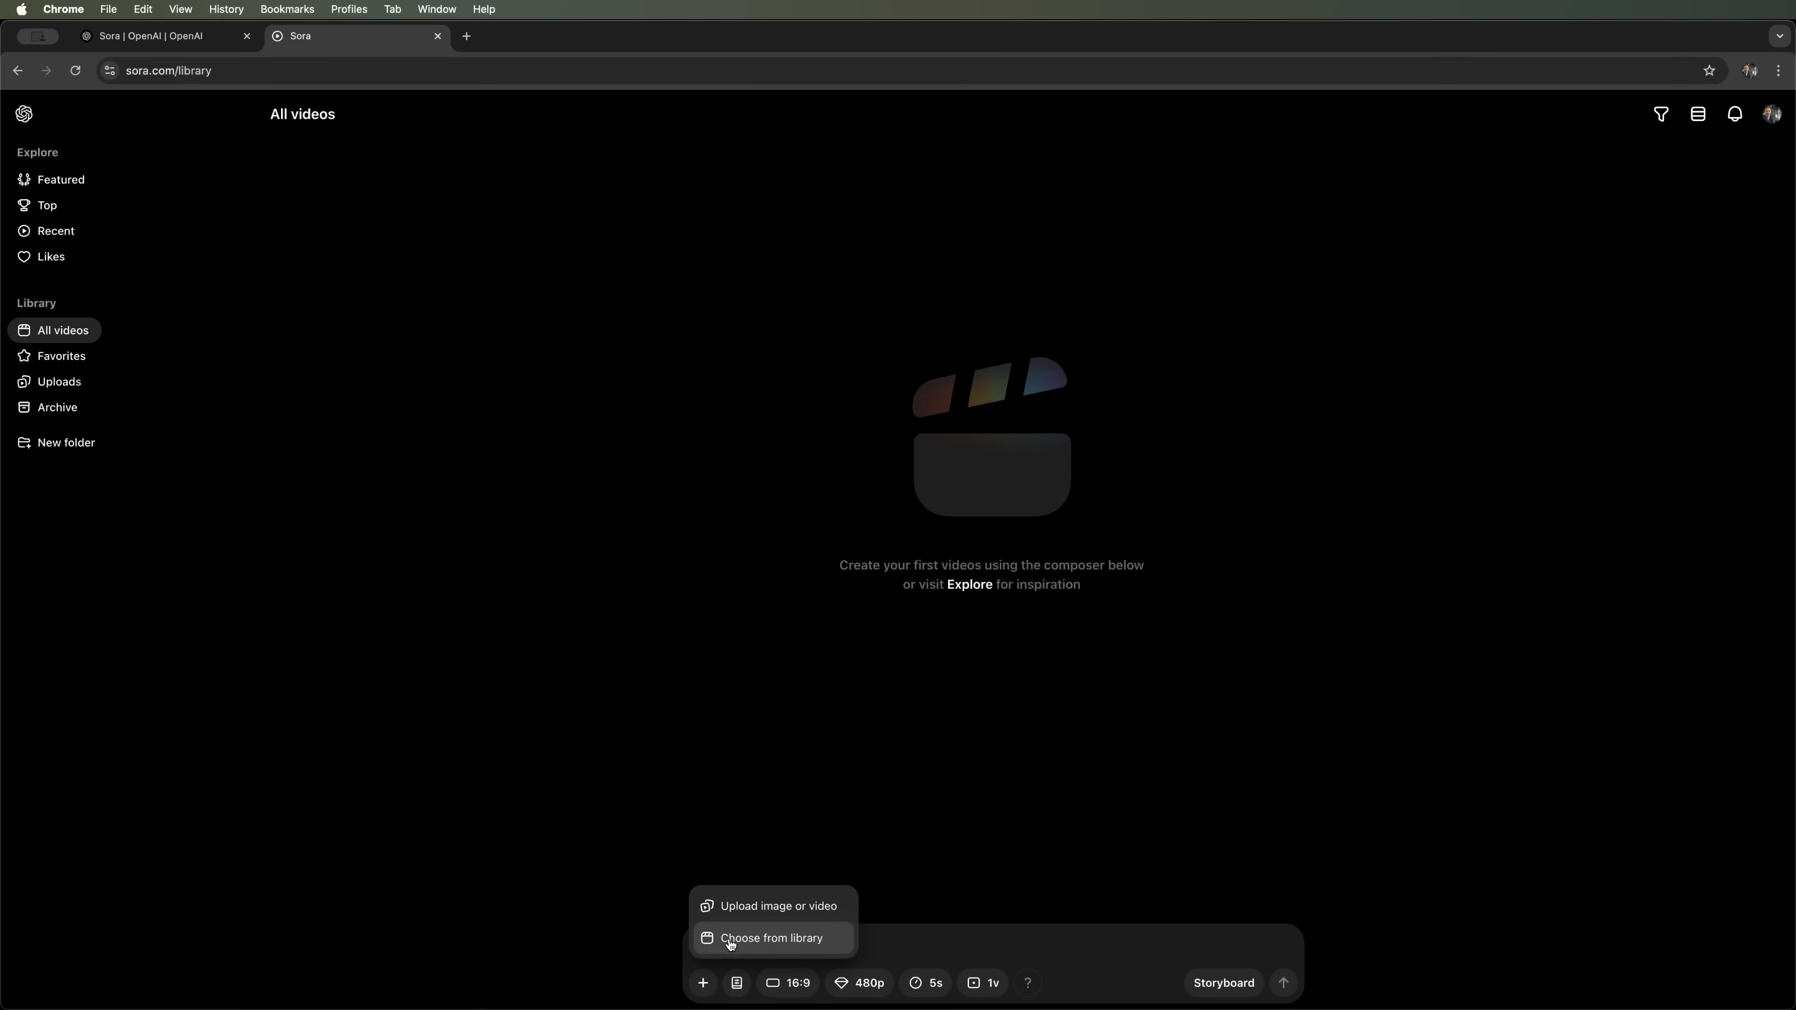
# Accept the media upload agreement terms and acknowledge the people notice to load the castle image.
pyautogui.click(756, 907)
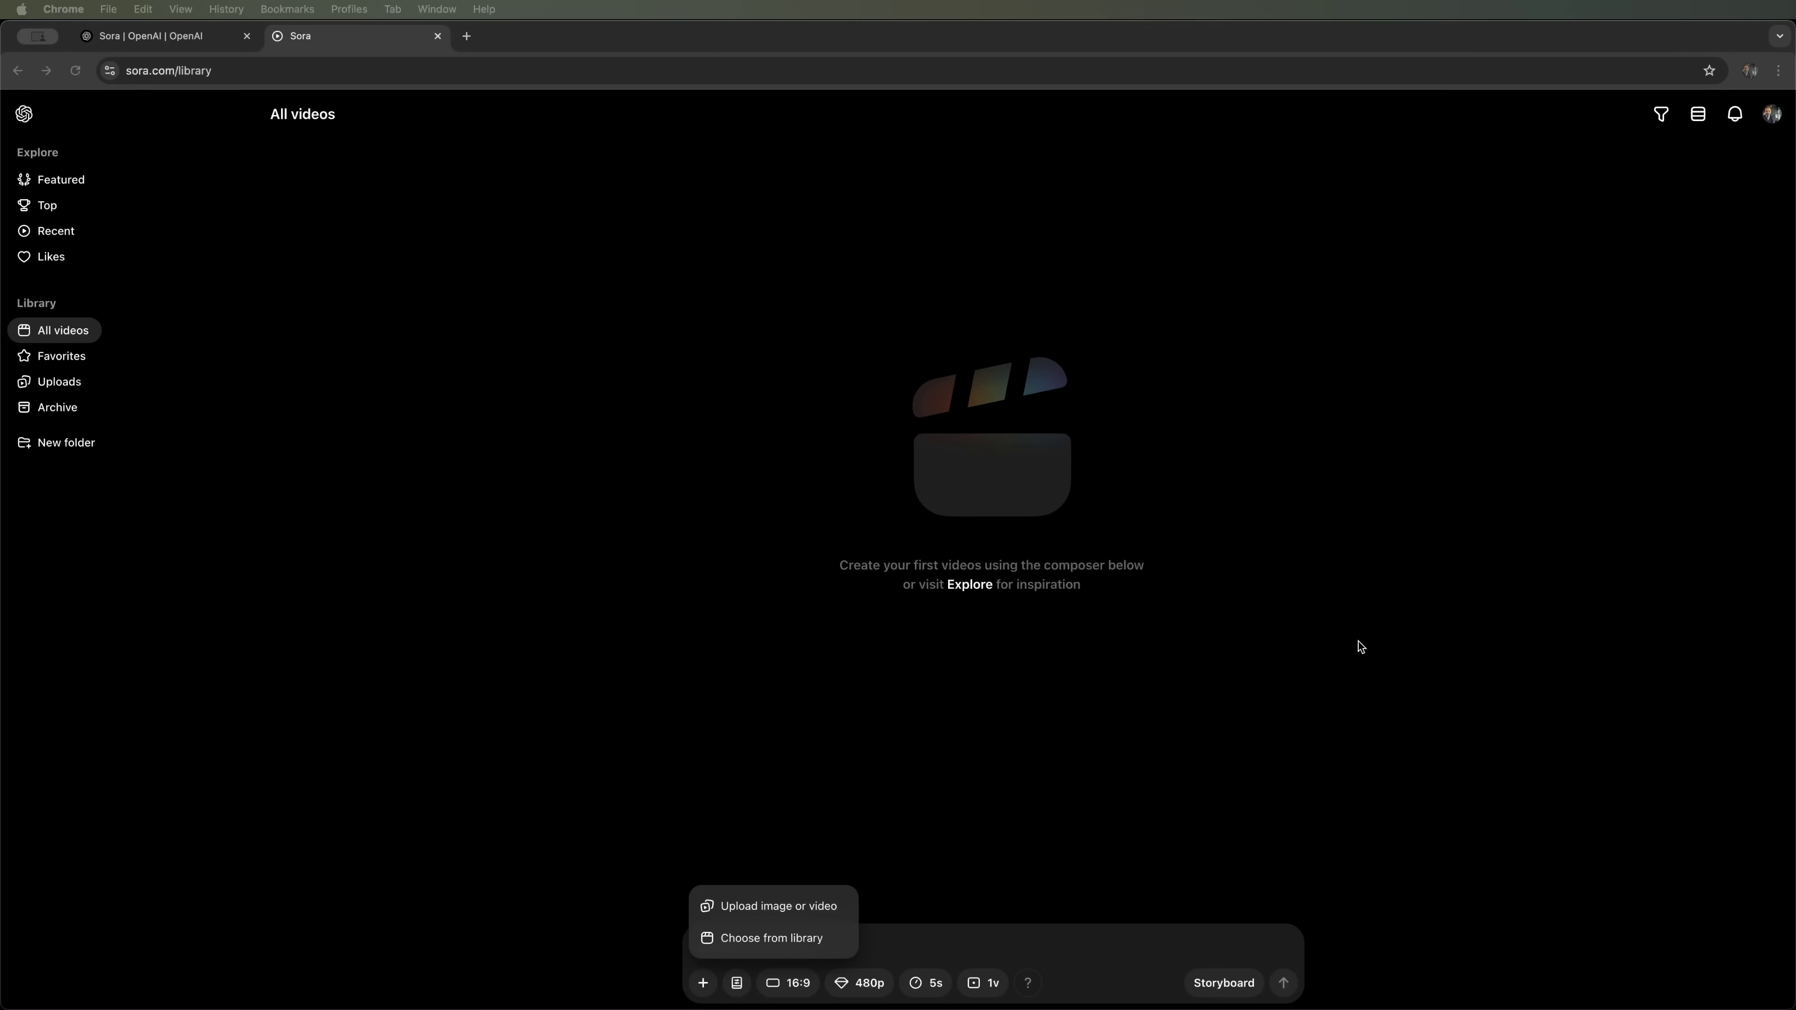
pyautogui.click(766, 906)
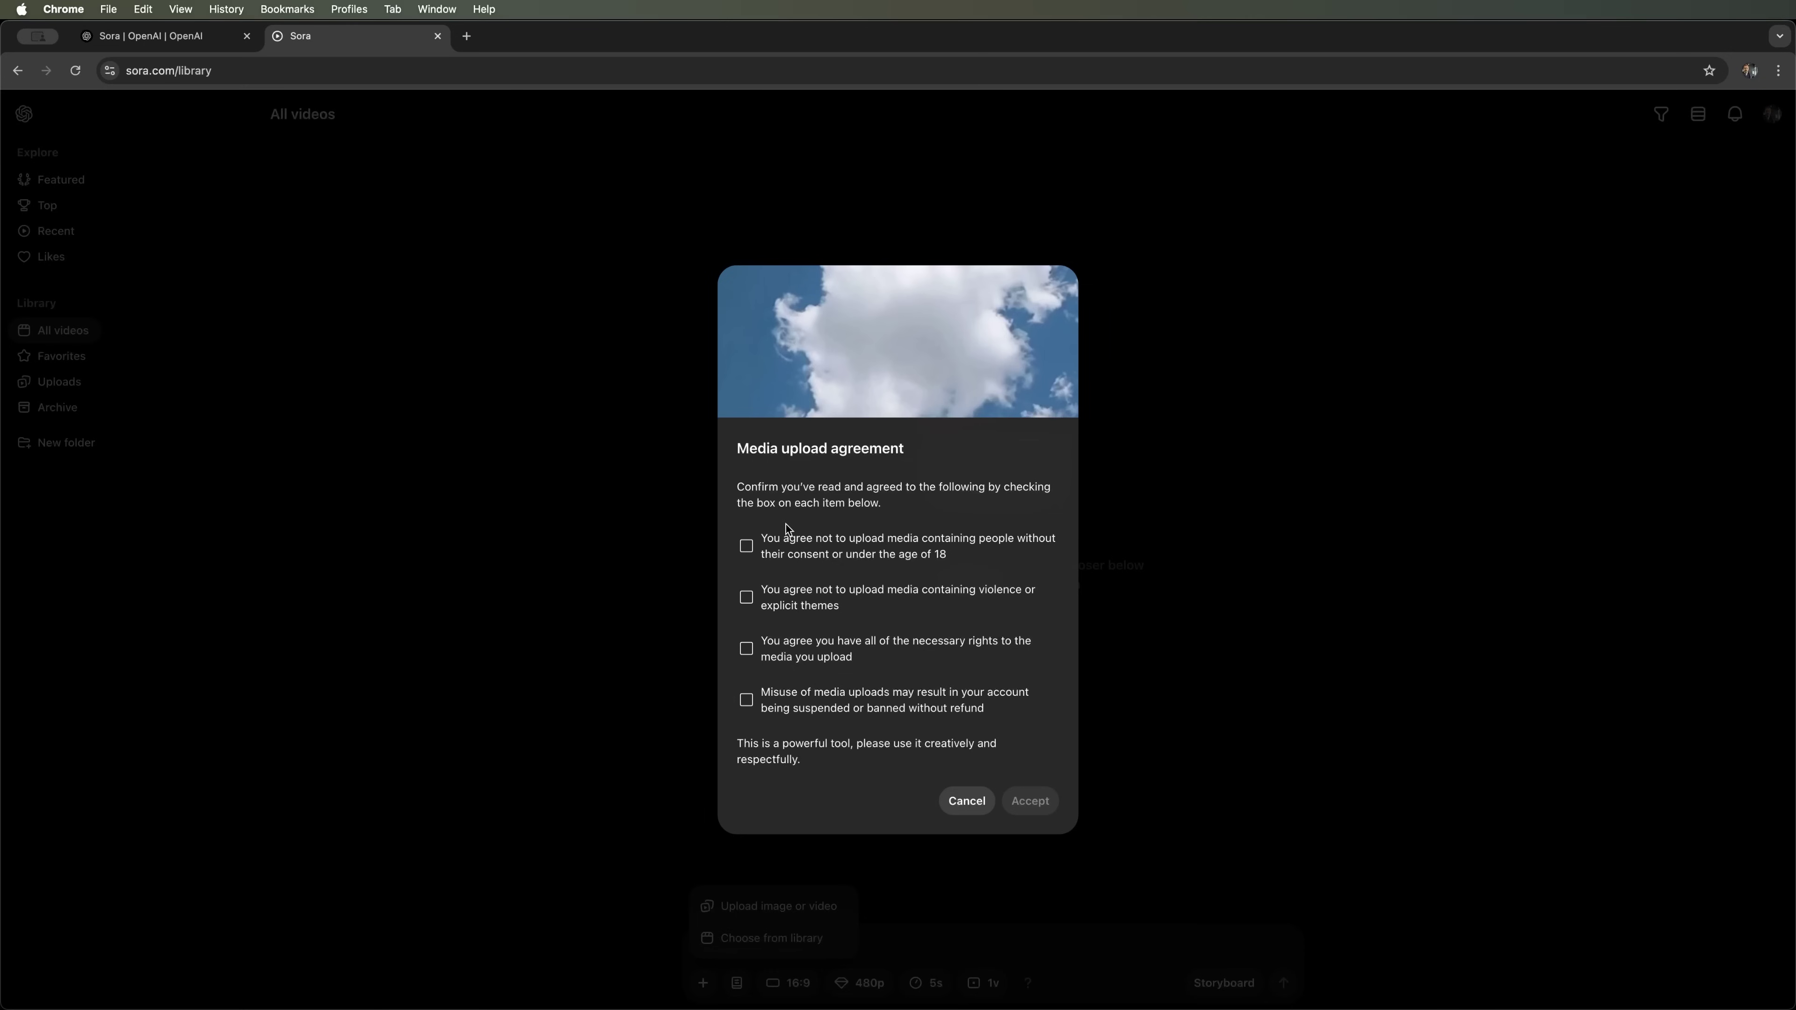
pyautogui.click(750, 553)
pyautogui.click(748, 702)
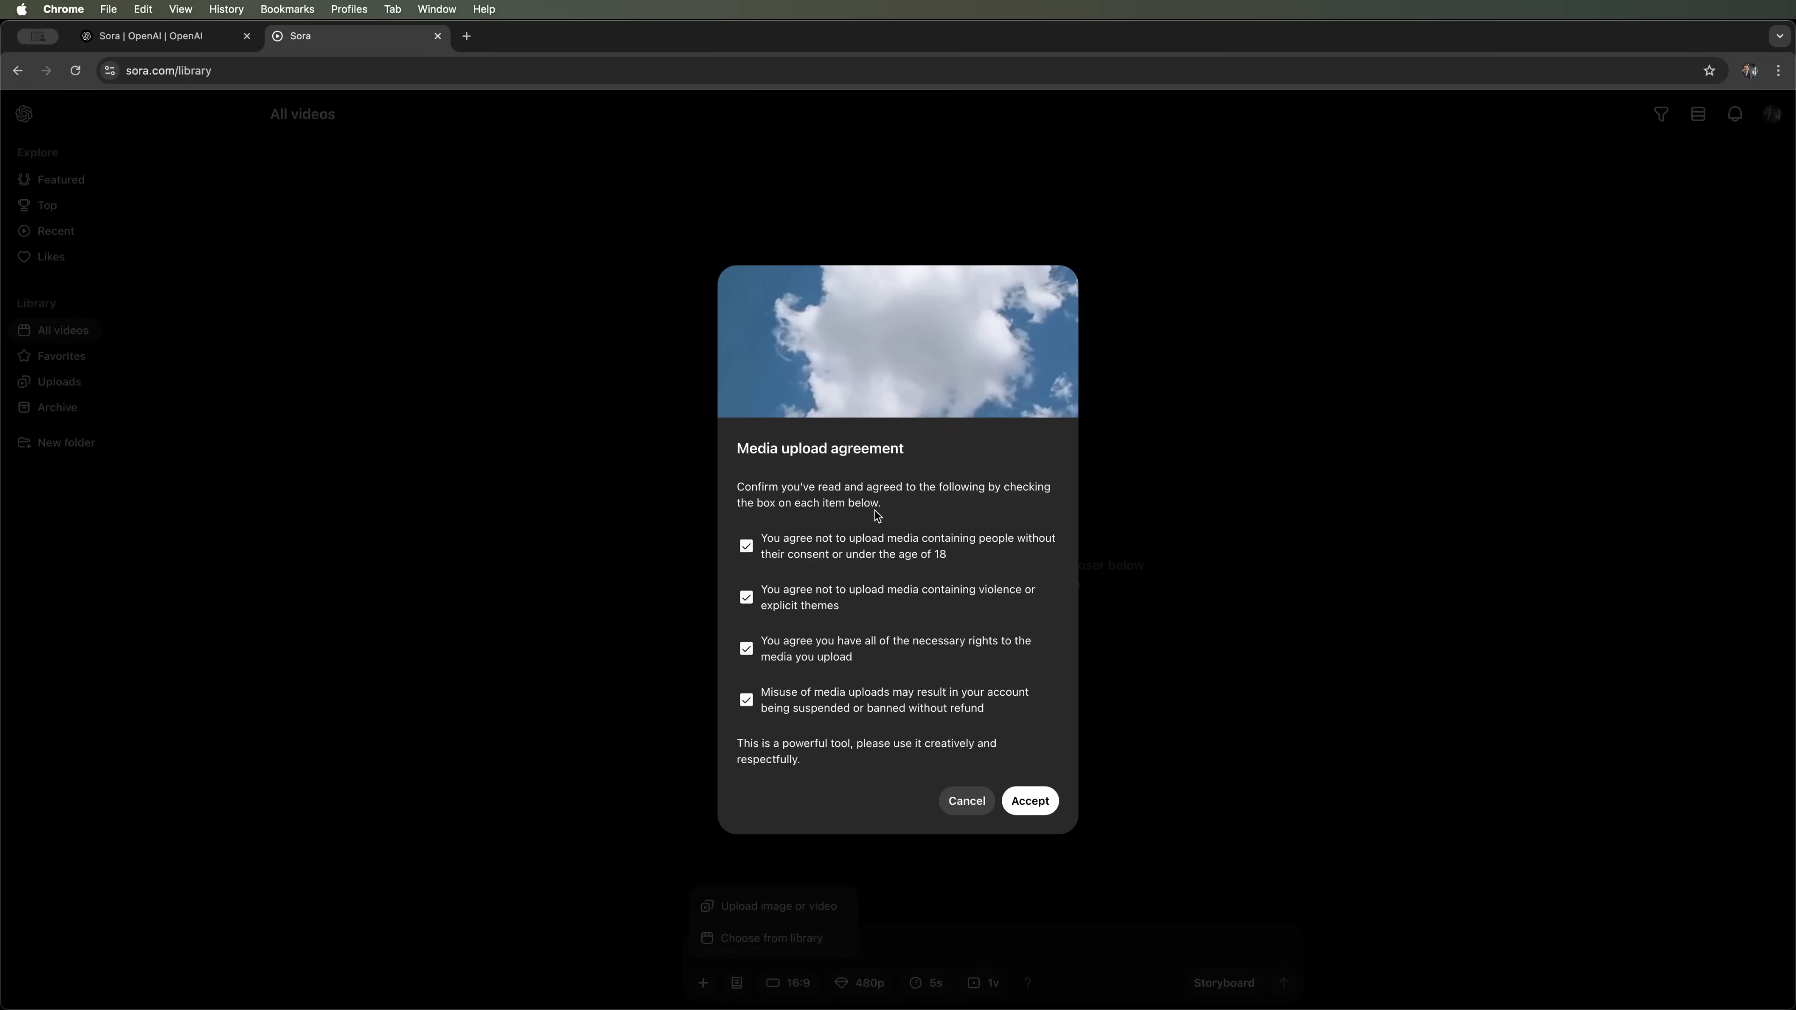
pyautogui.click(1030, 801)
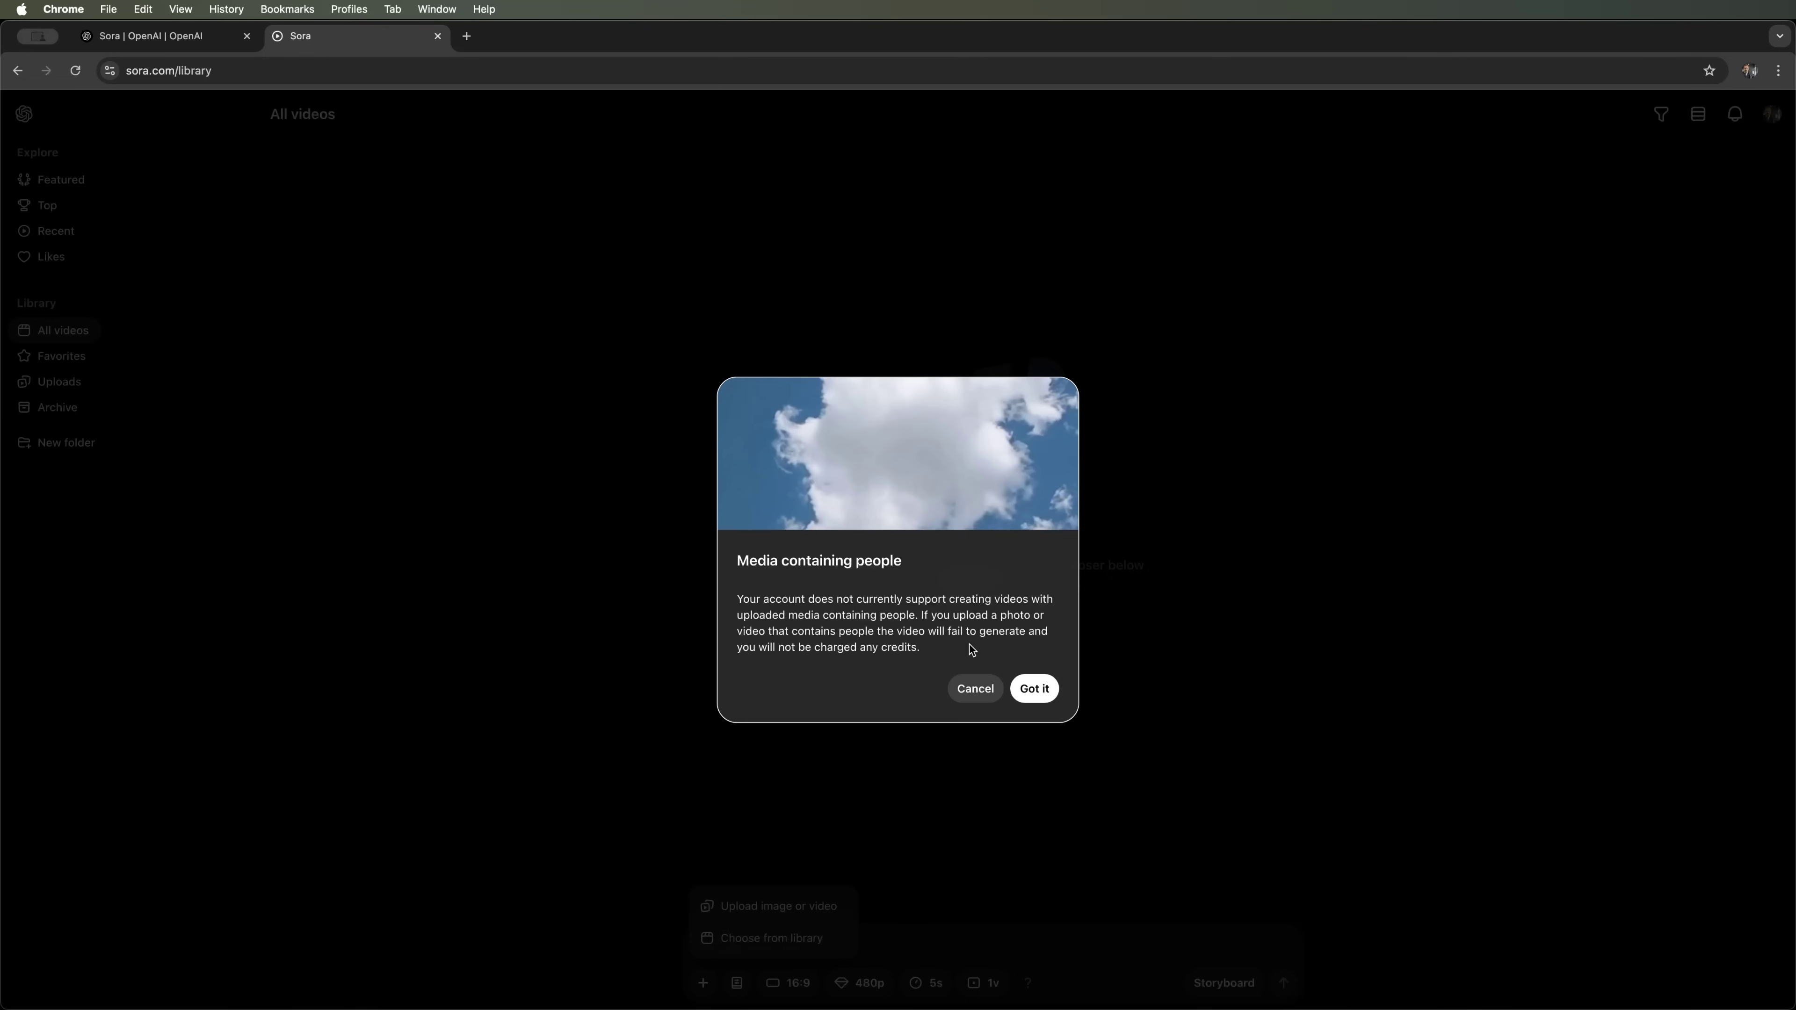
pyautogui.click(1036, 690)
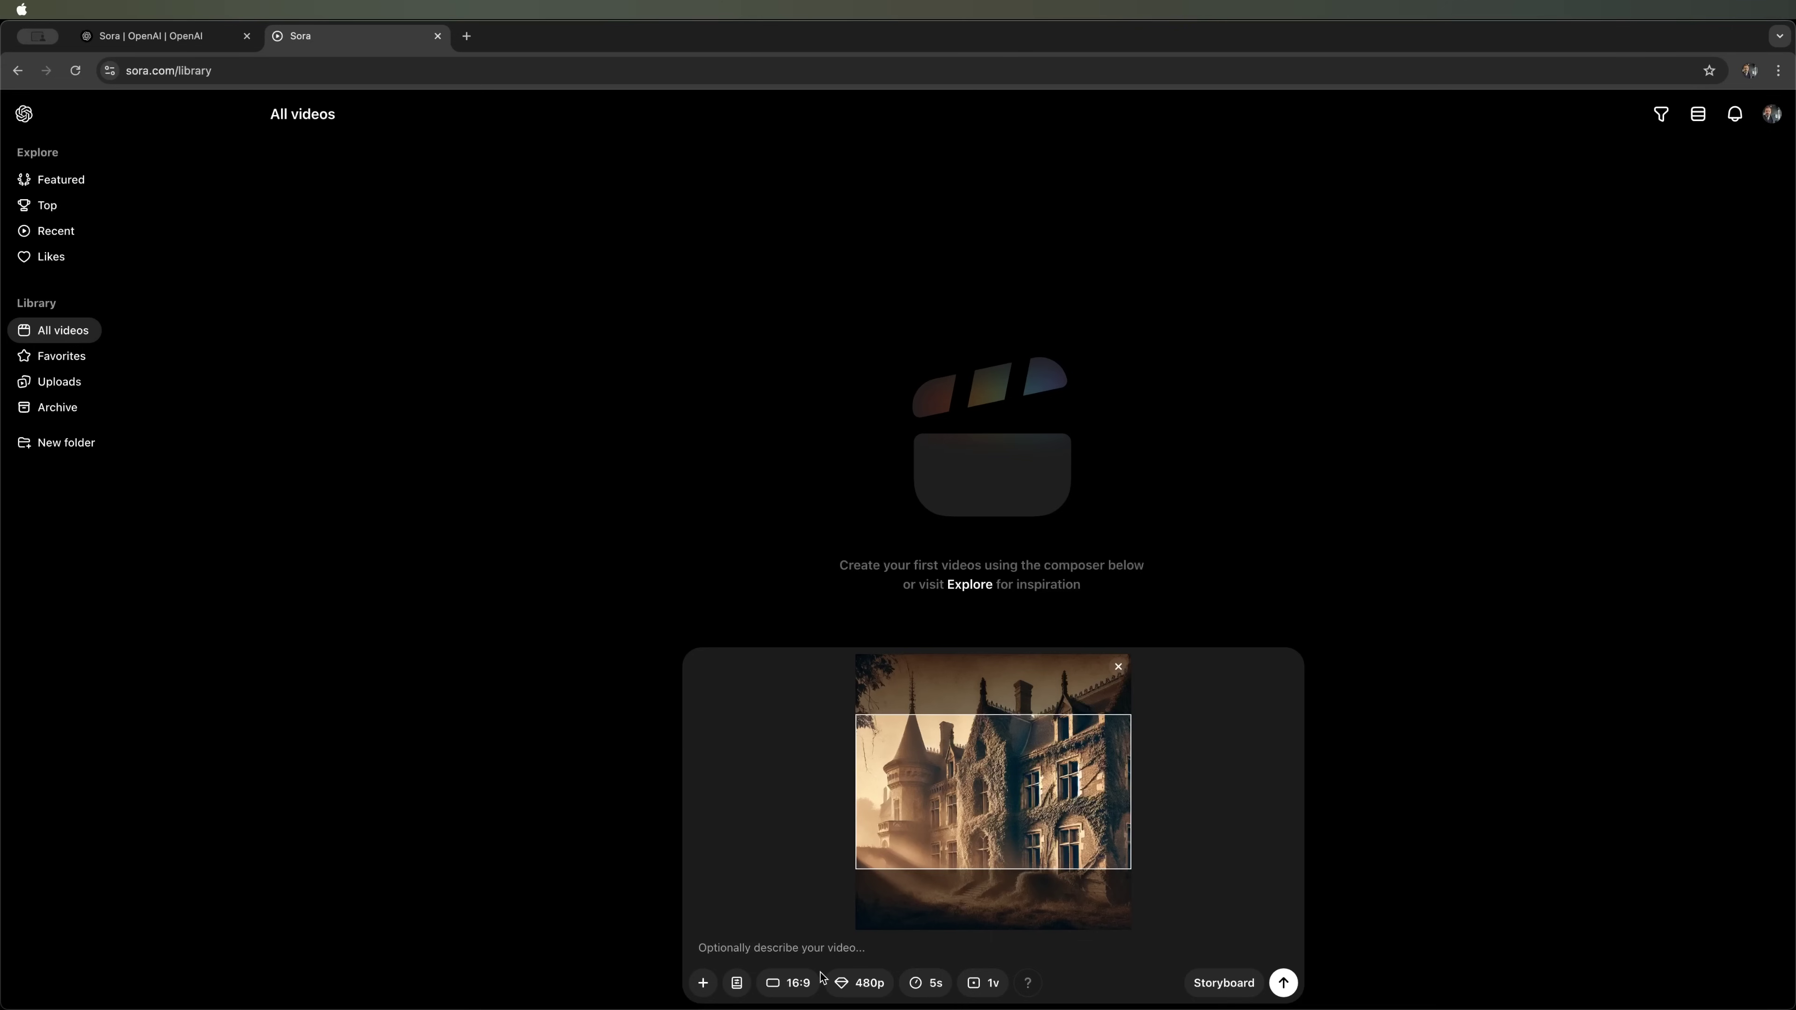
# Set the video to 1:1 square, 480p, 5 seconds and one variation.
pyautogui.click(806, 985)
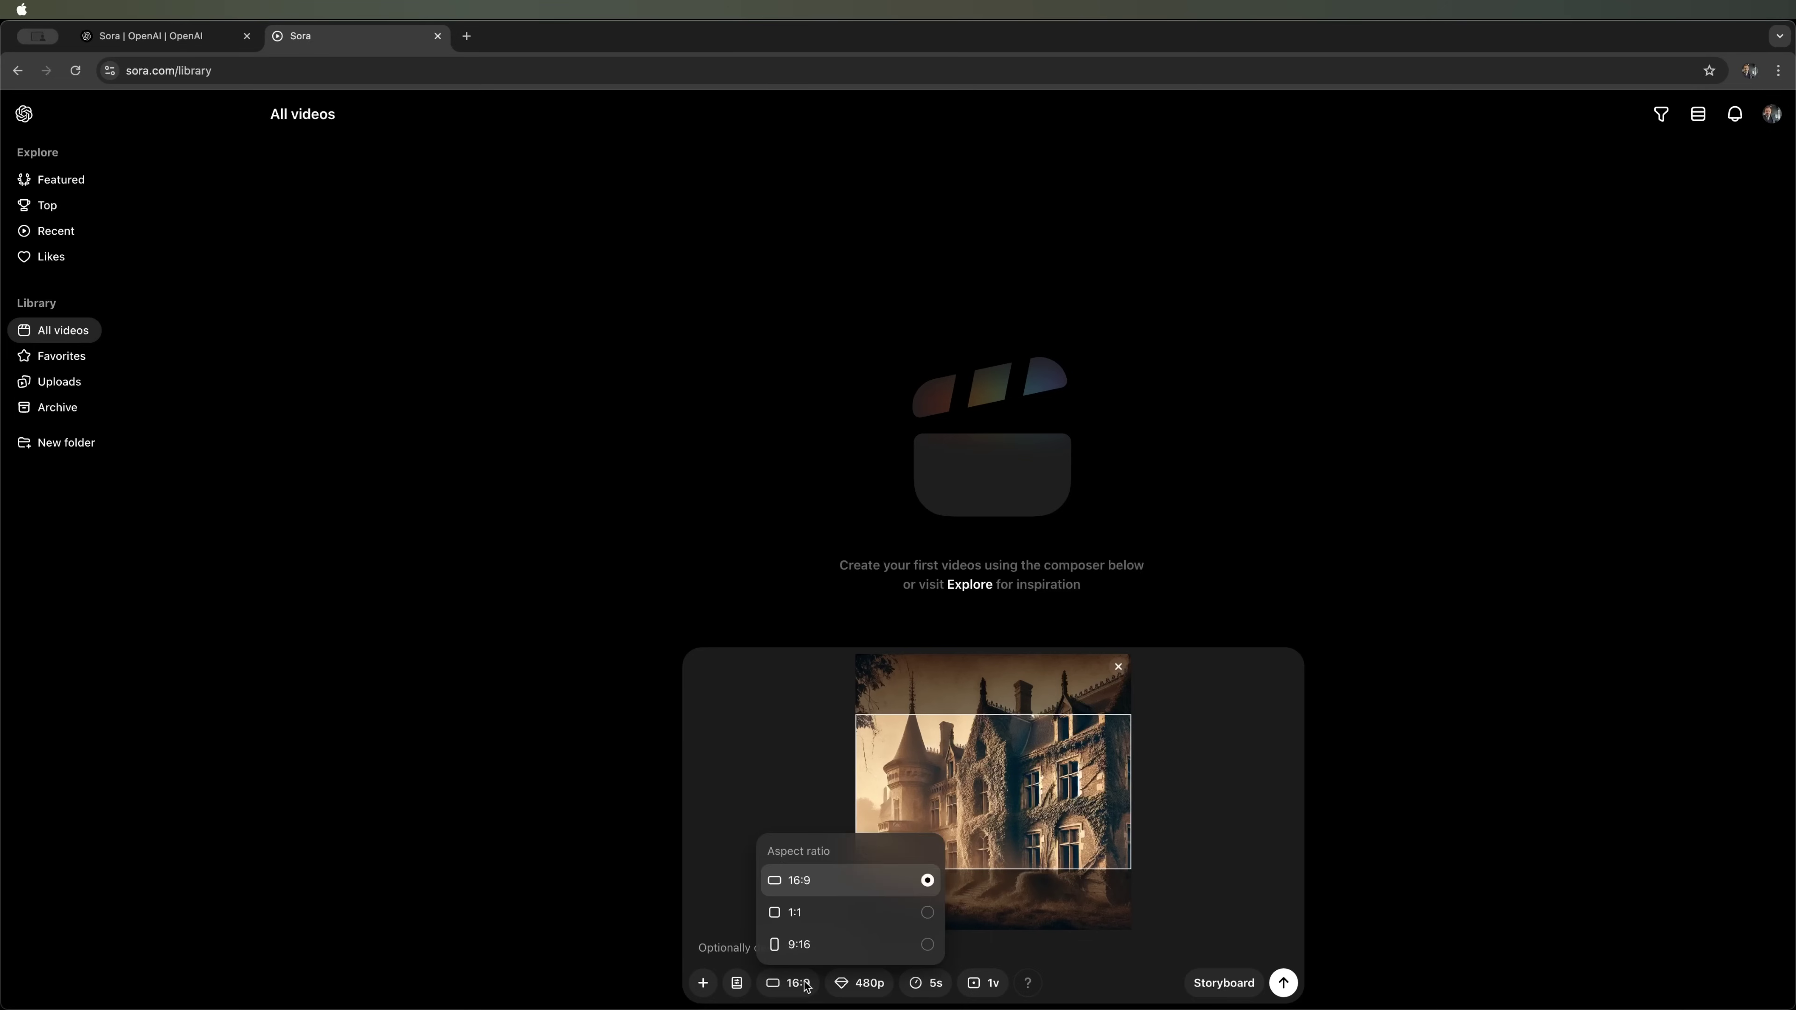
pyautogui.click(927, 917)
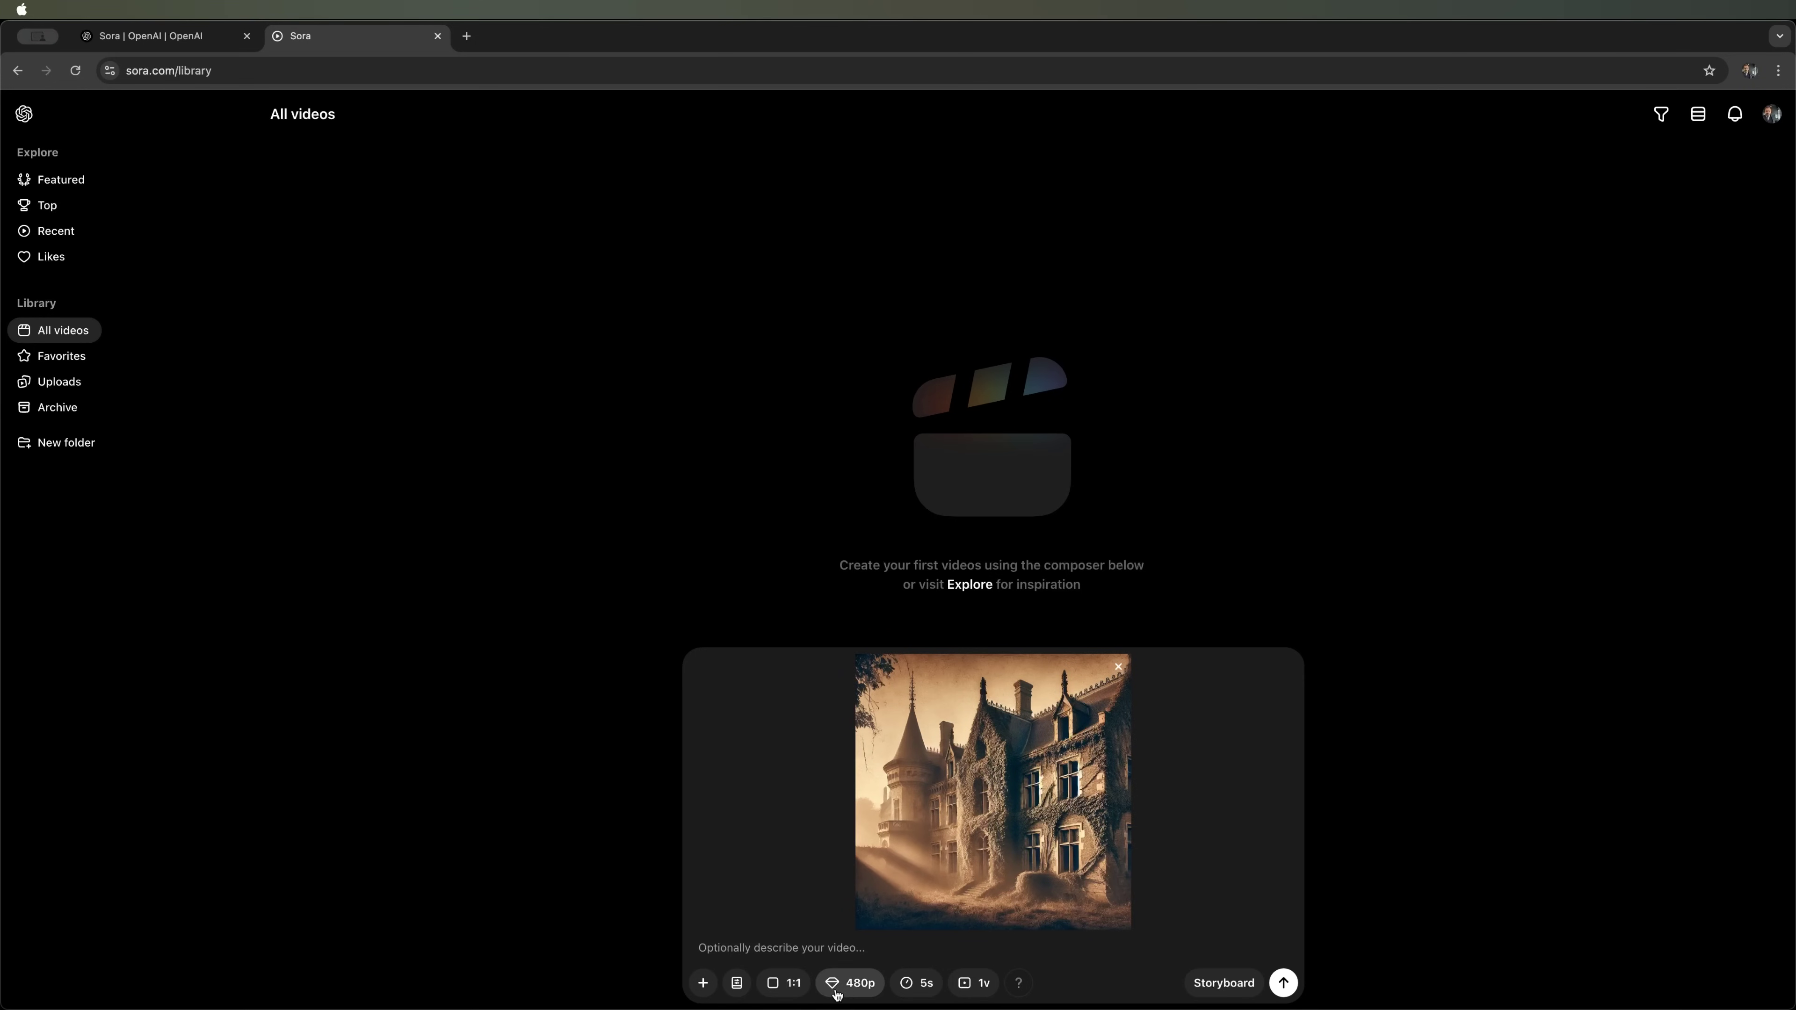
pyautogui.click(861, 995)
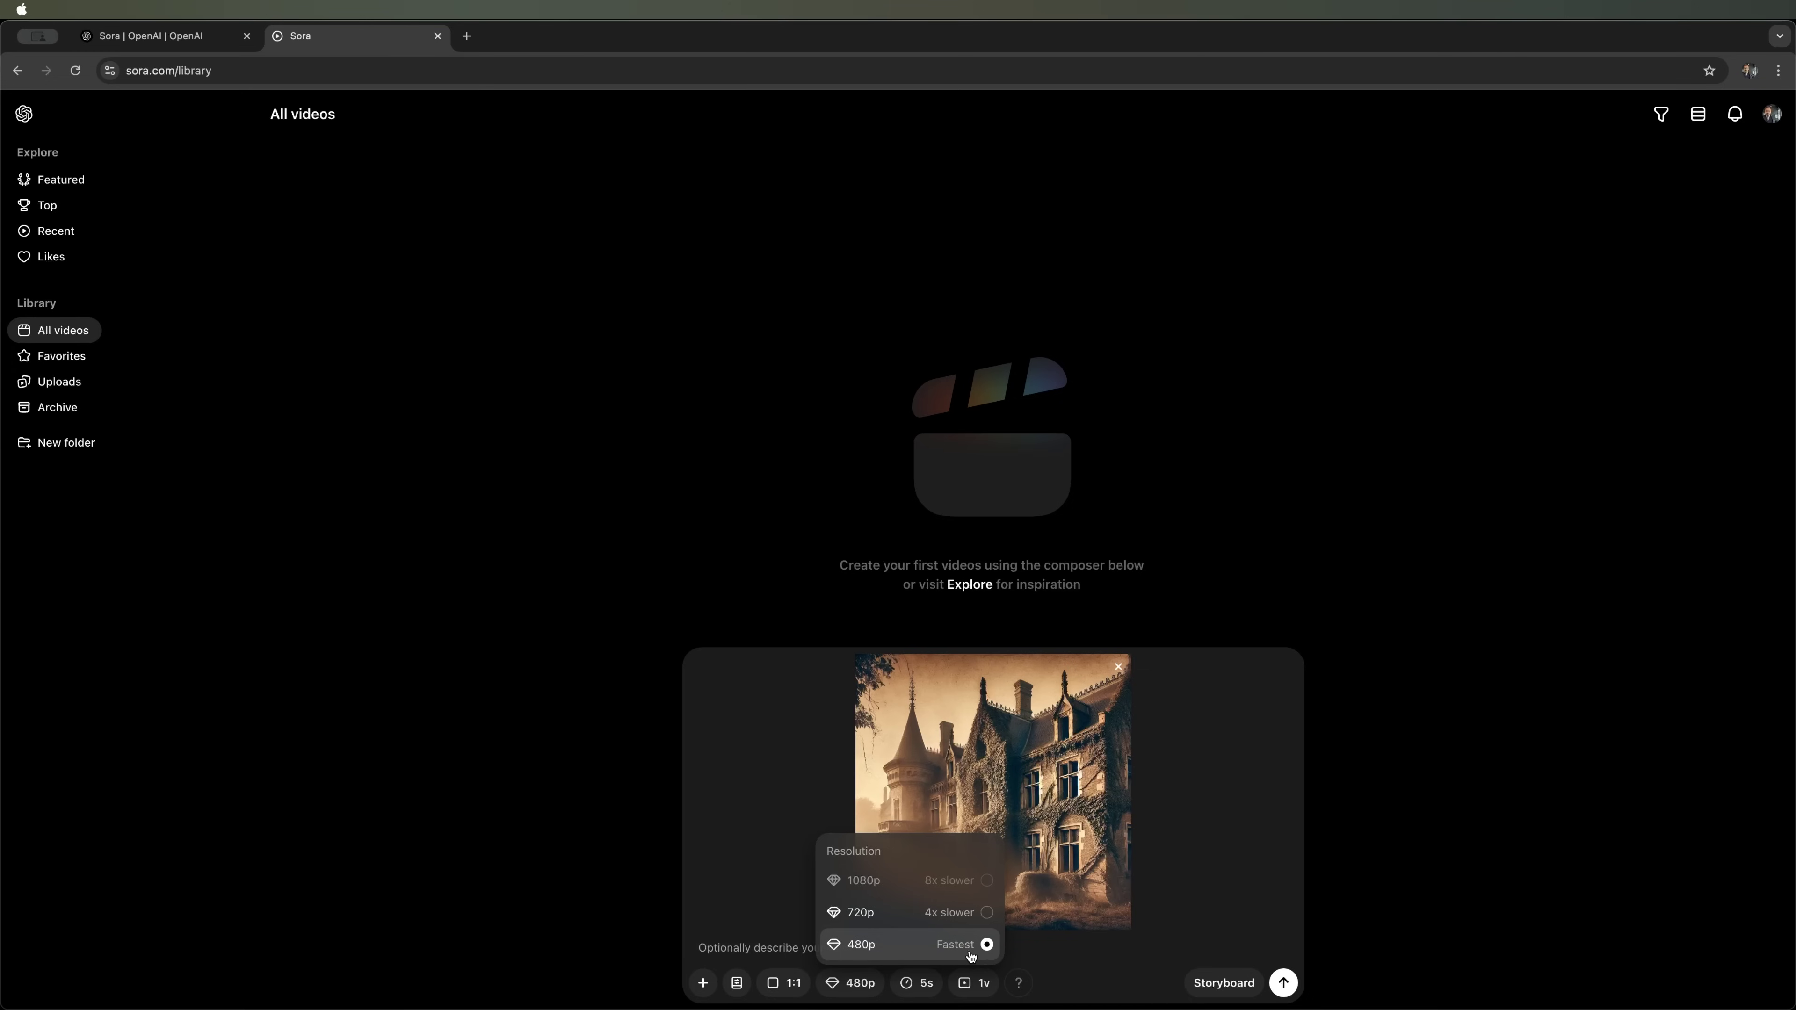
pyautogui.click(1019, 948)
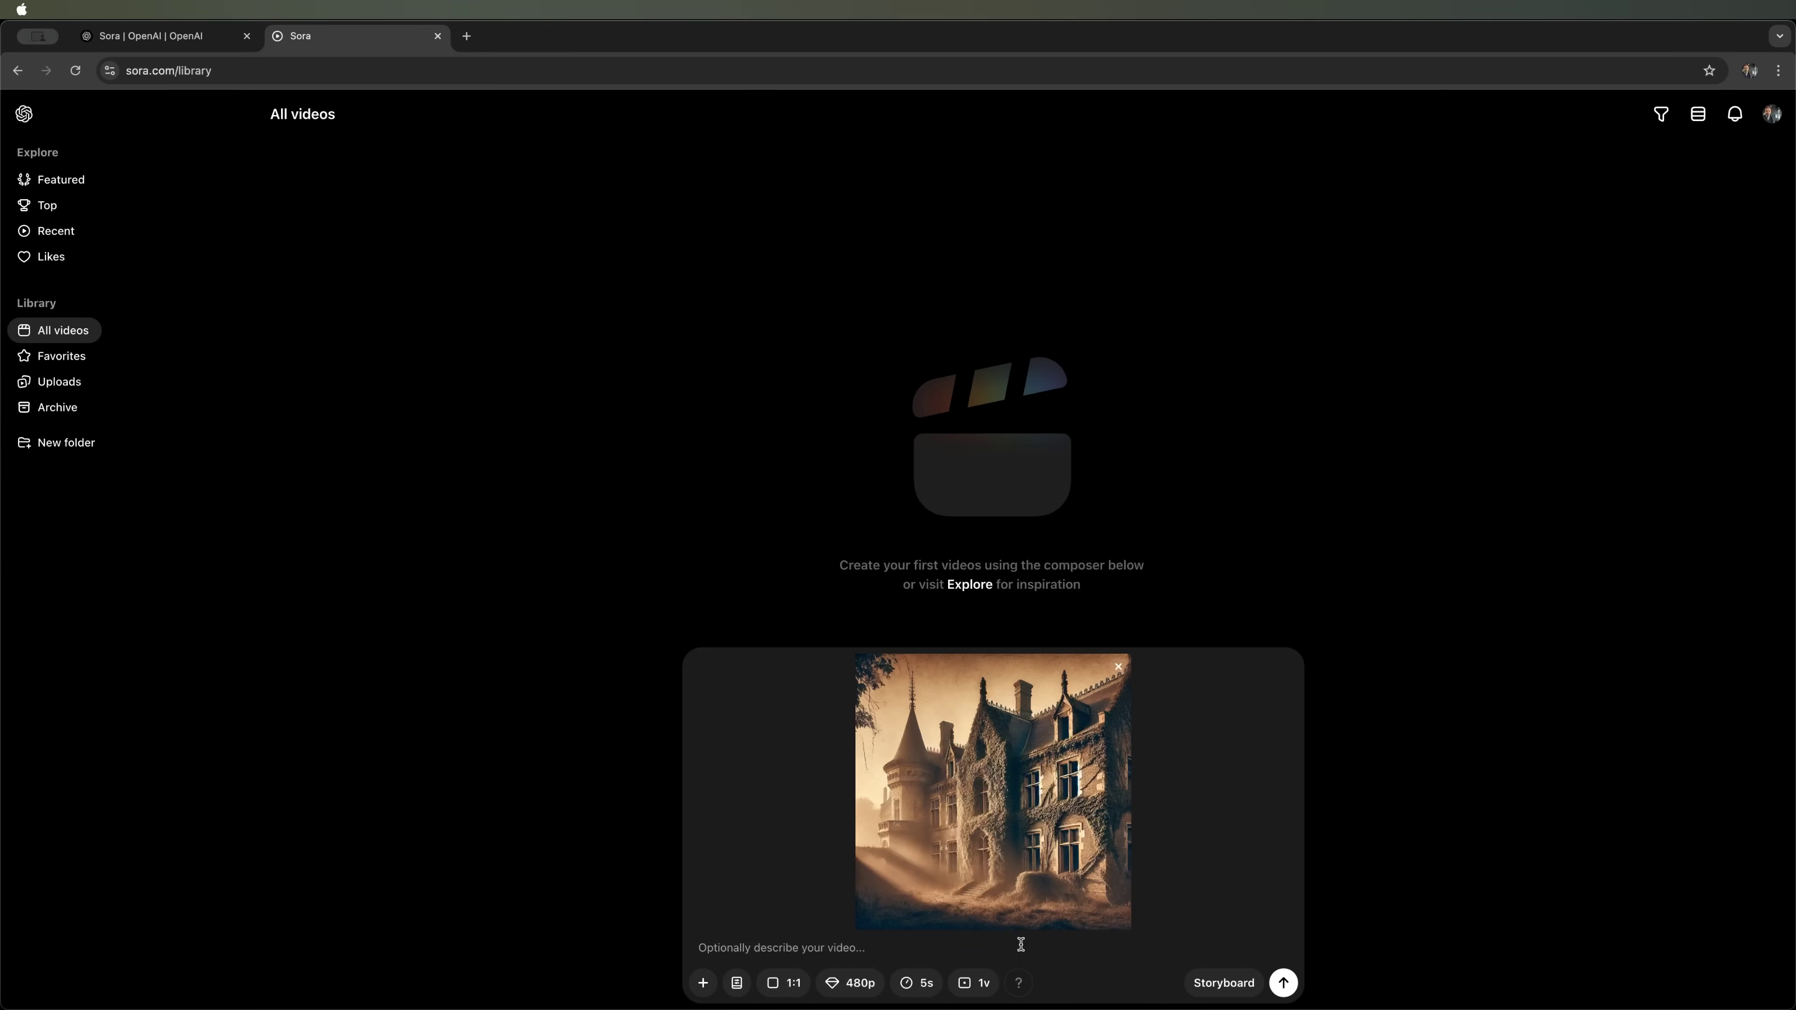
pyautogui.click(908, 985)
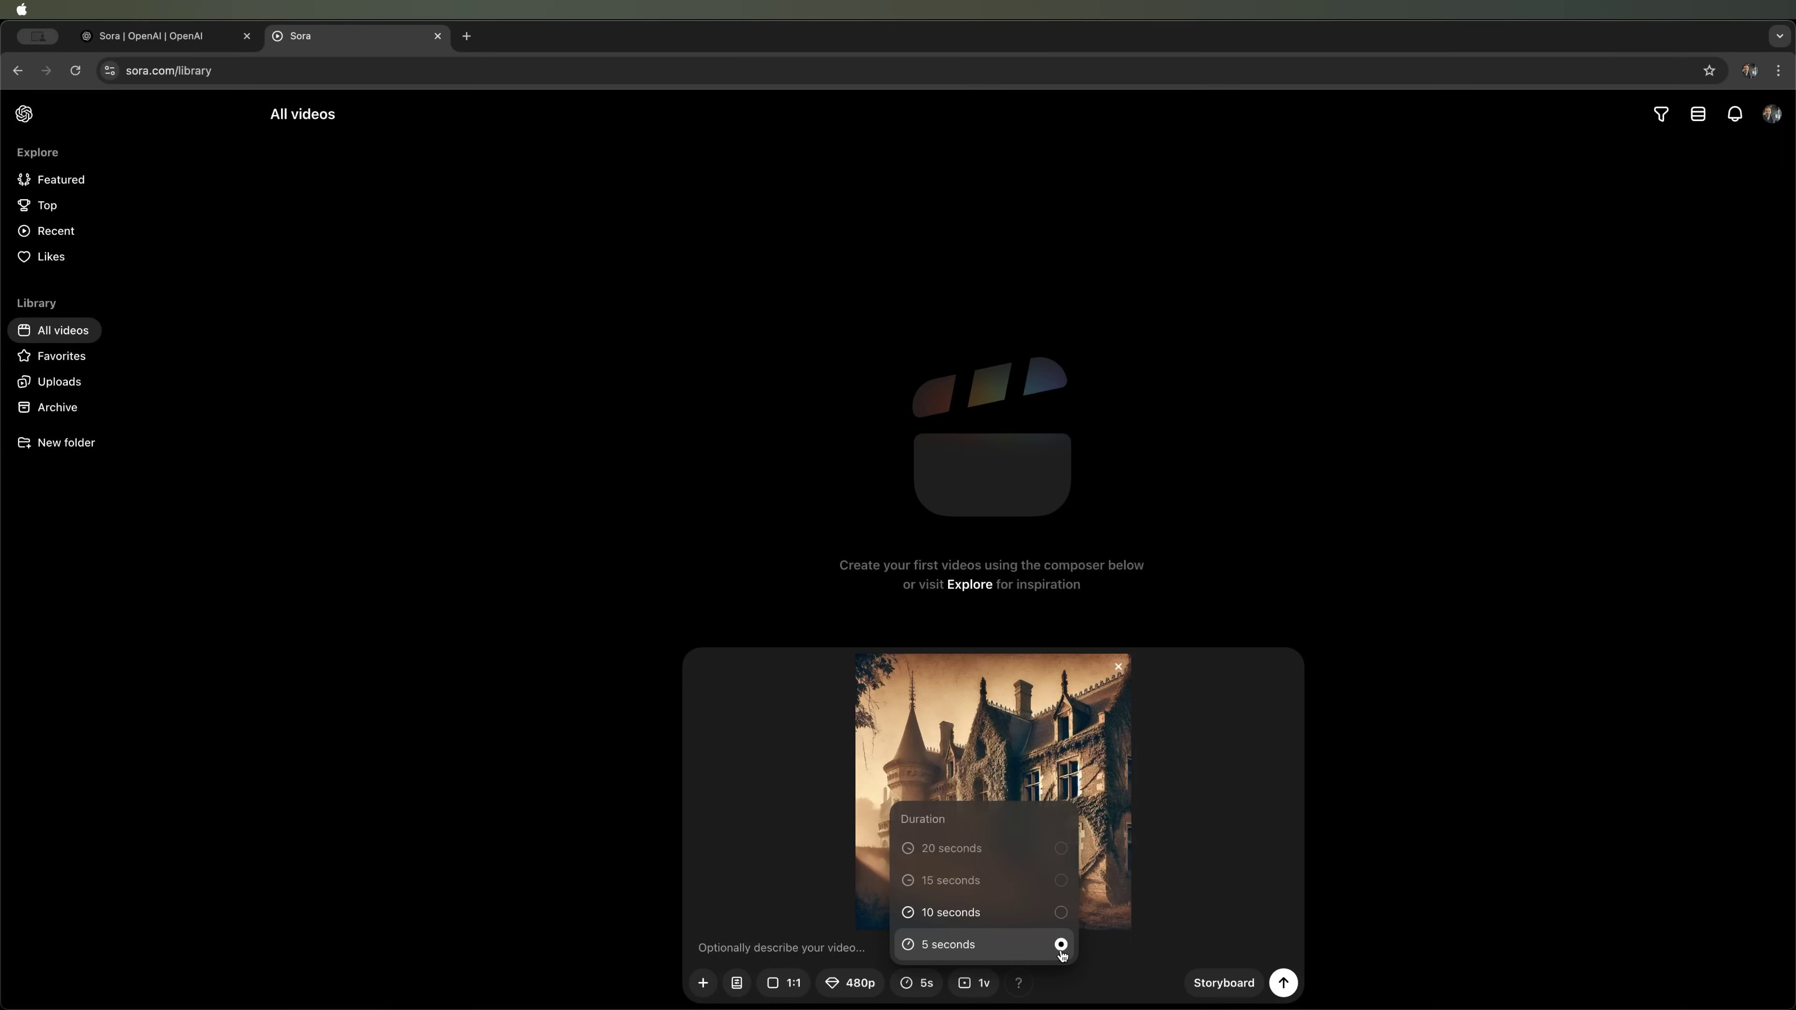
pyautogui.click(1145, 954)
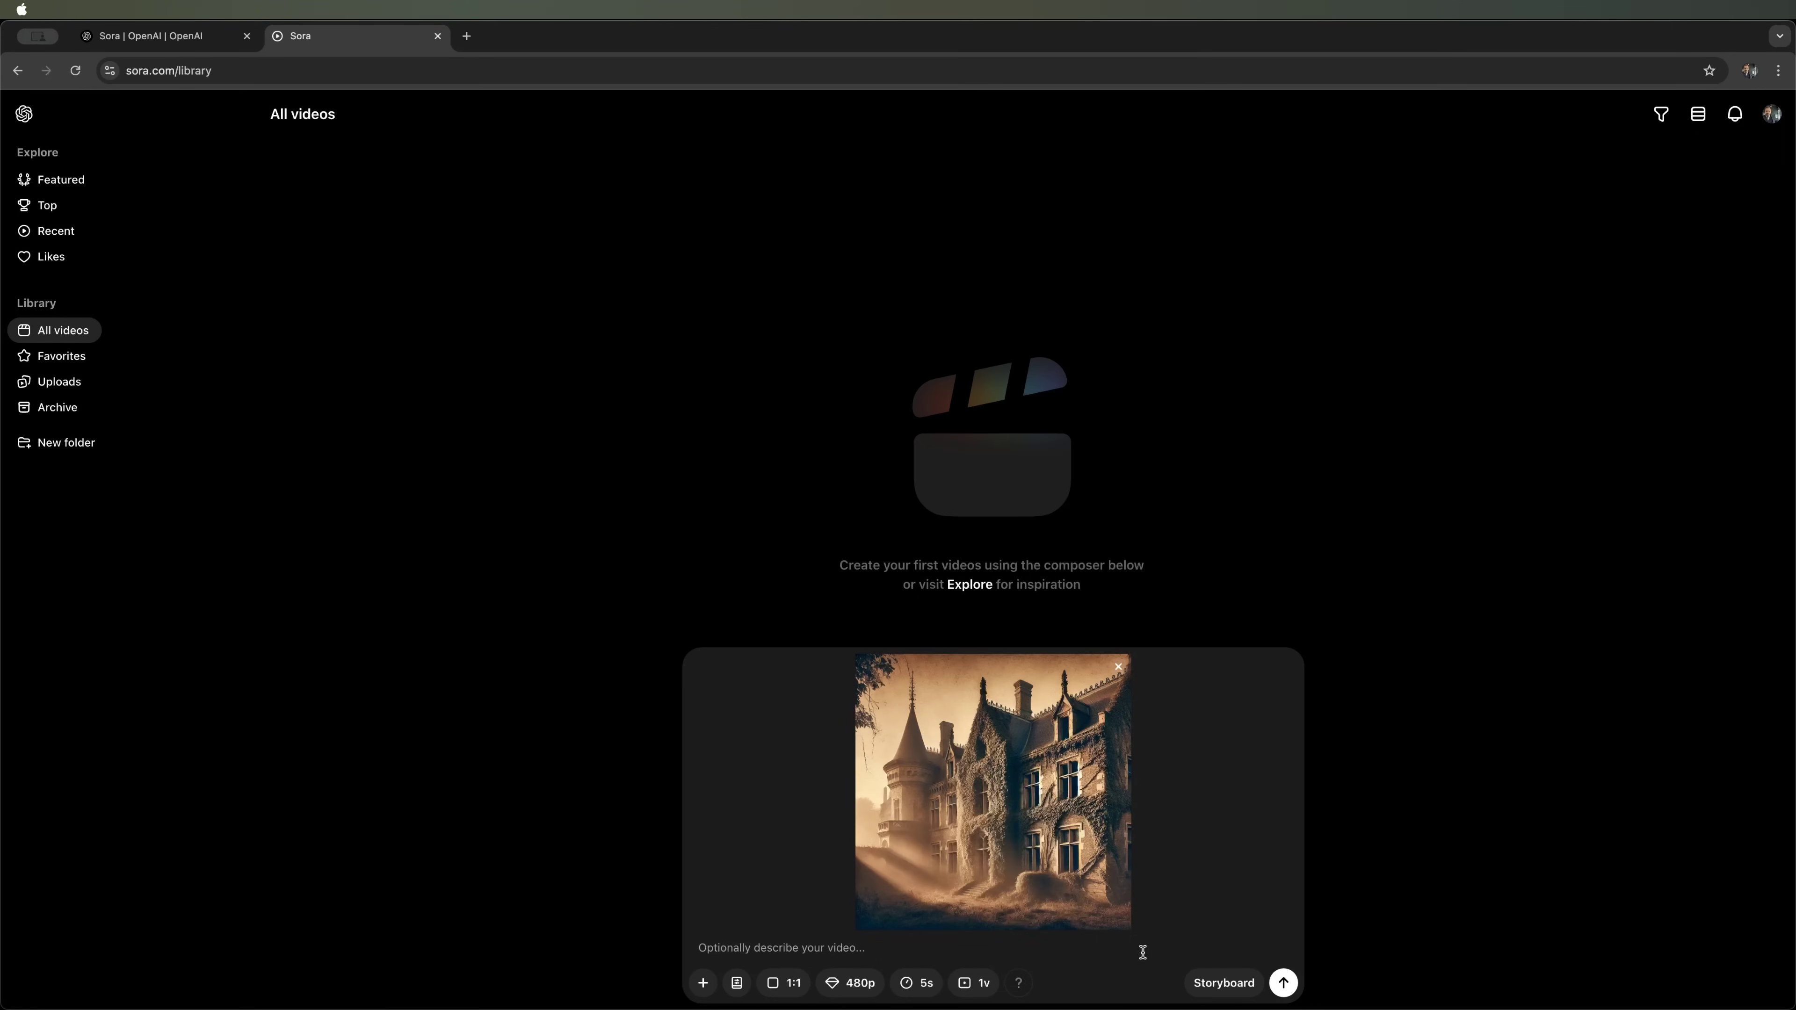
pyautogui.click(966, 987)
pyautogui.click(1167, 948)
# Paste the castle-comes-to-life prompt and submit it for generation.
pyautogui.write('An old photograph of an abandoned castle comes to life: fog slowly glides between the ruins, tiny glimmers of light appear in the darkness, and shadows of former inhabitants emerge in the windy expanse.')
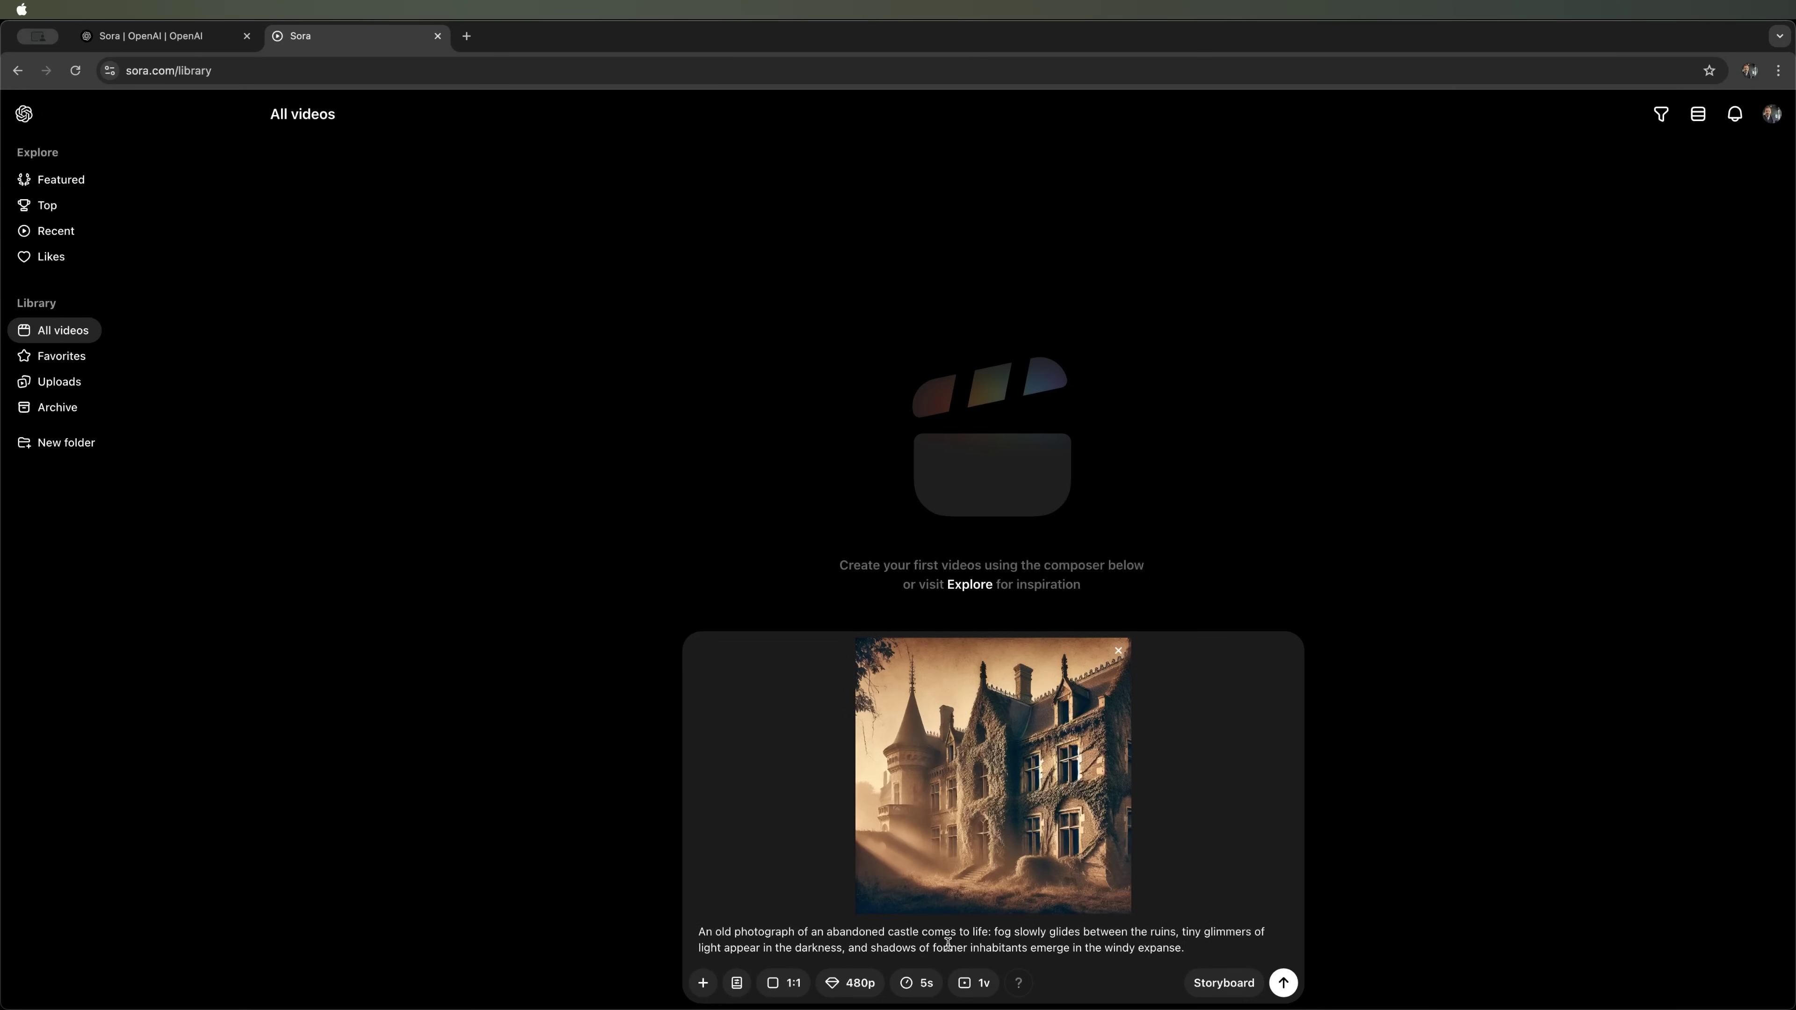
pyautogui.moveTo(771, 932); pyautogui.dragTo(812, 933)
pyautogui.click(1210, 947)
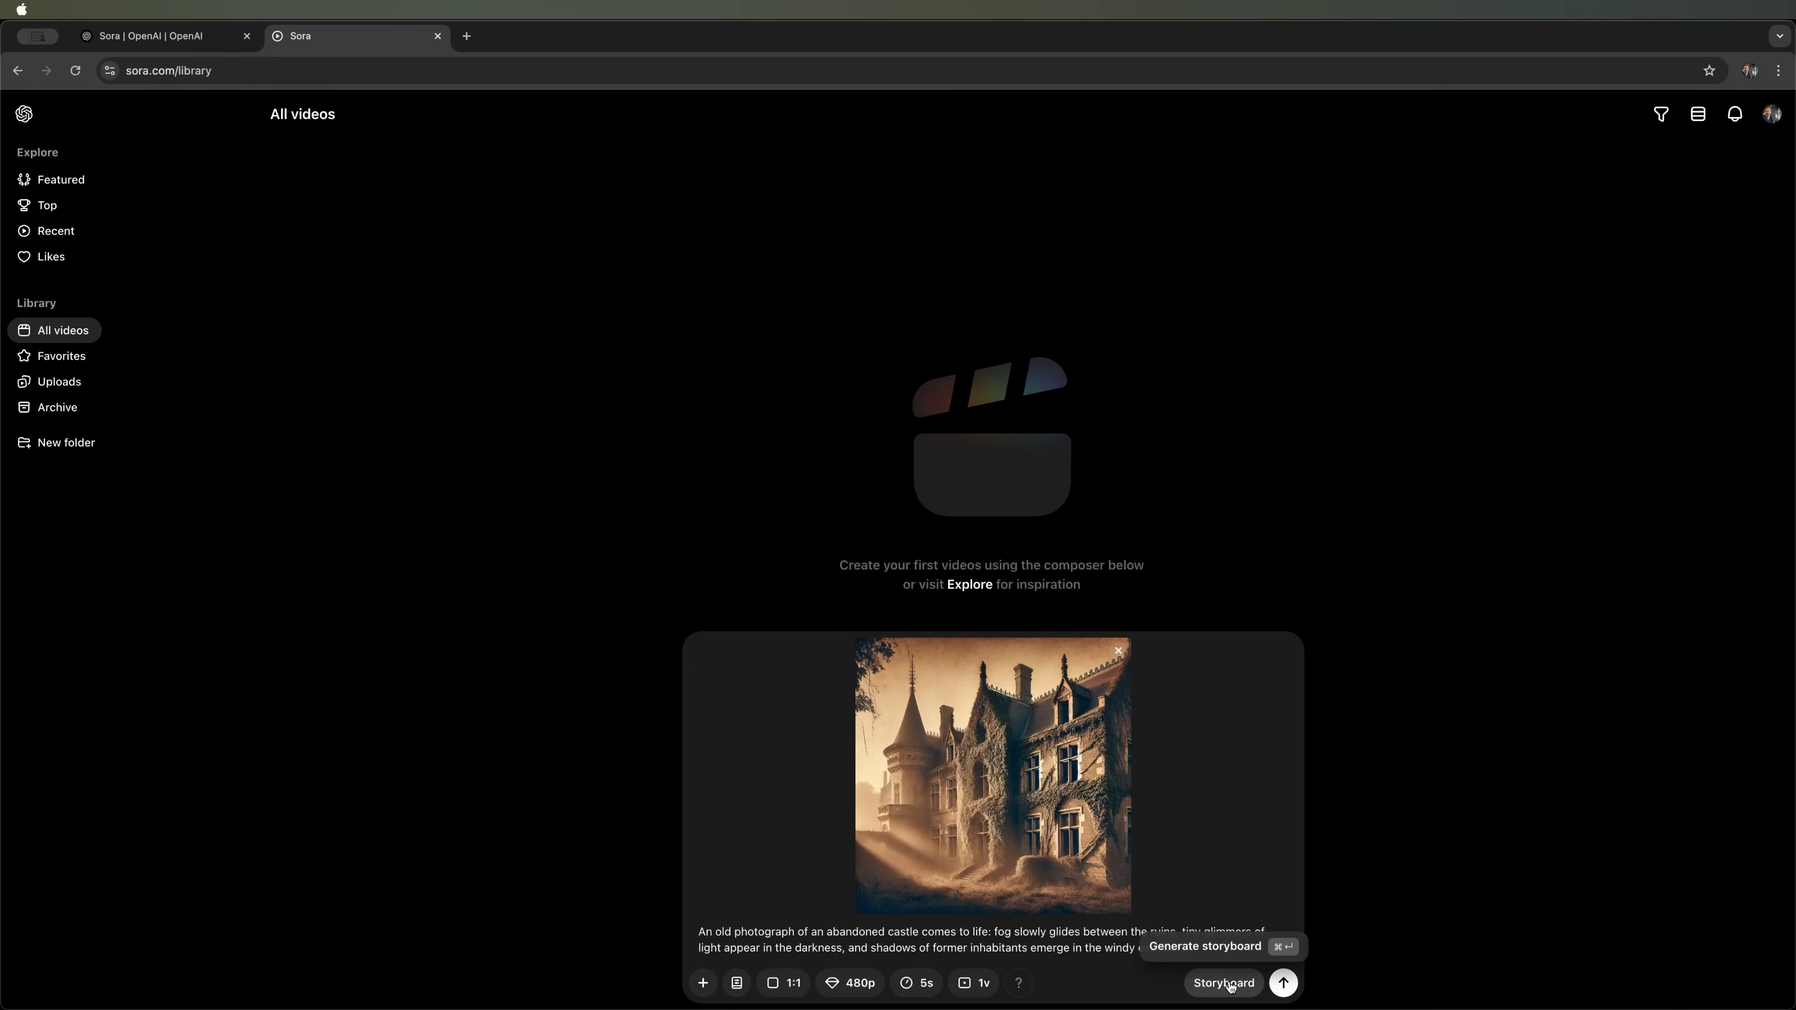
pyautogui.click(1284, 983)
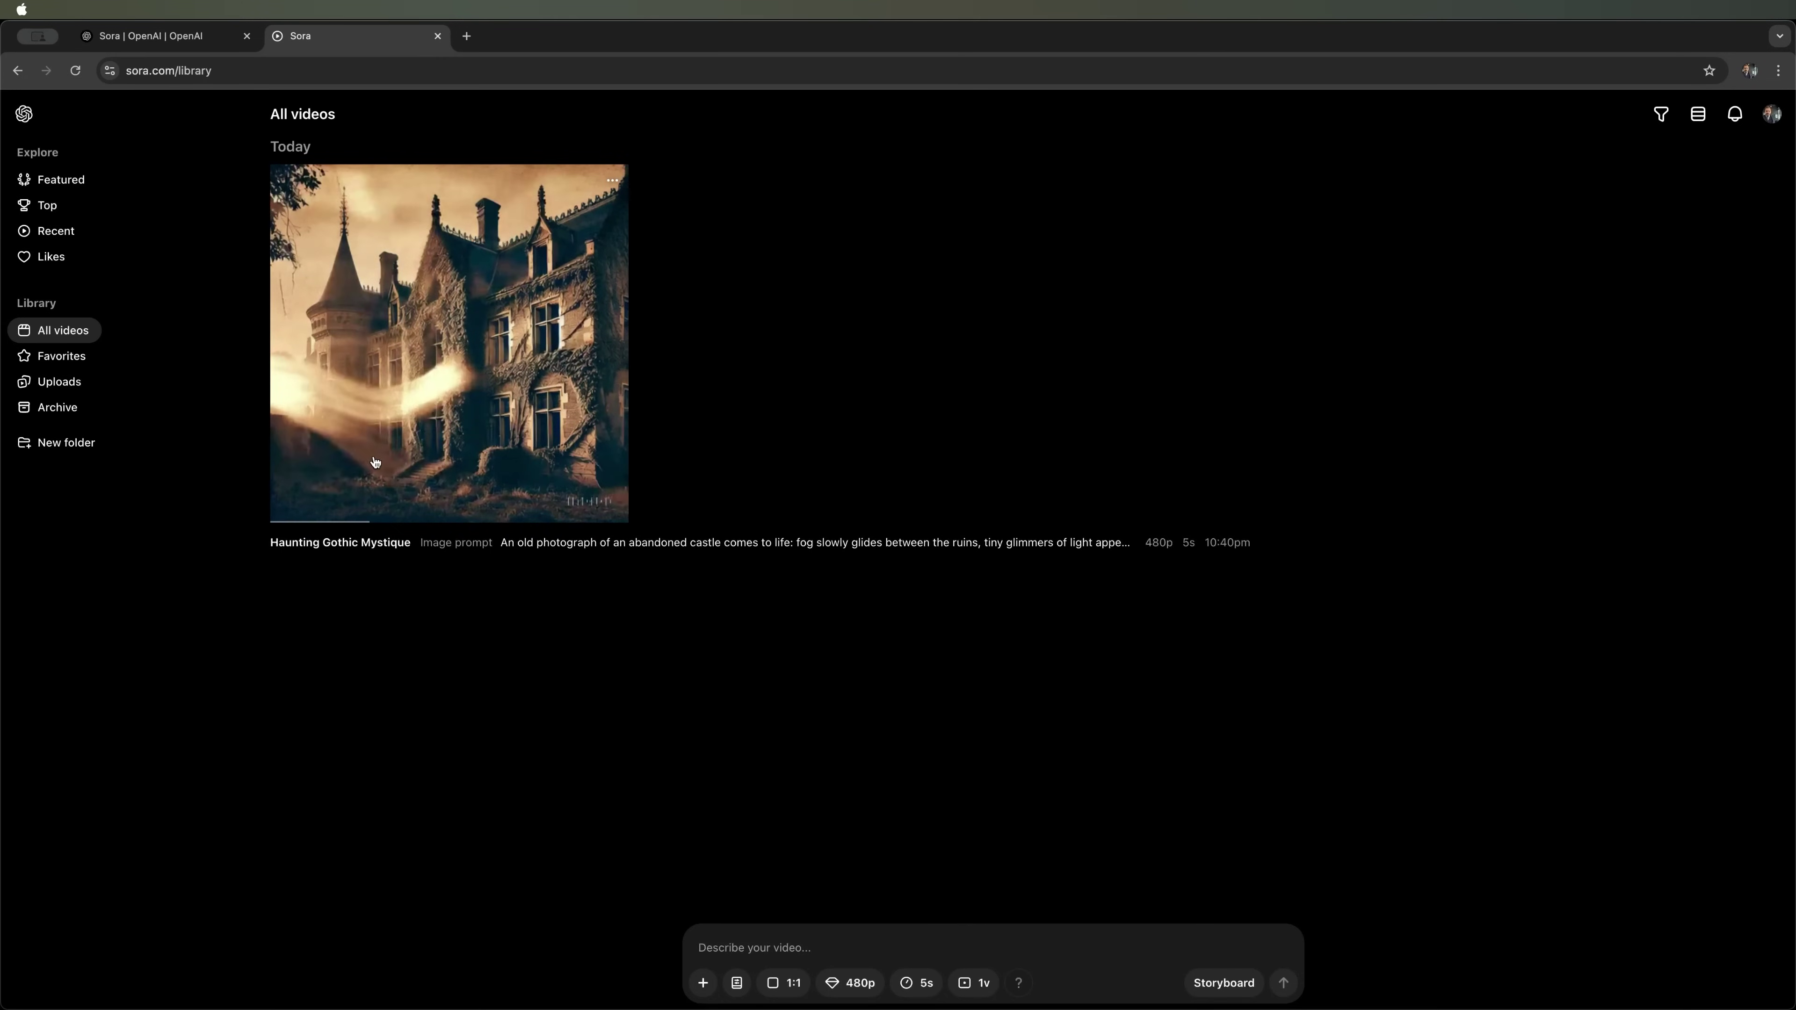
# Open the Haunting Gothic Mystique castle clip from the All videos library.
pyautogui.click(413, 368)
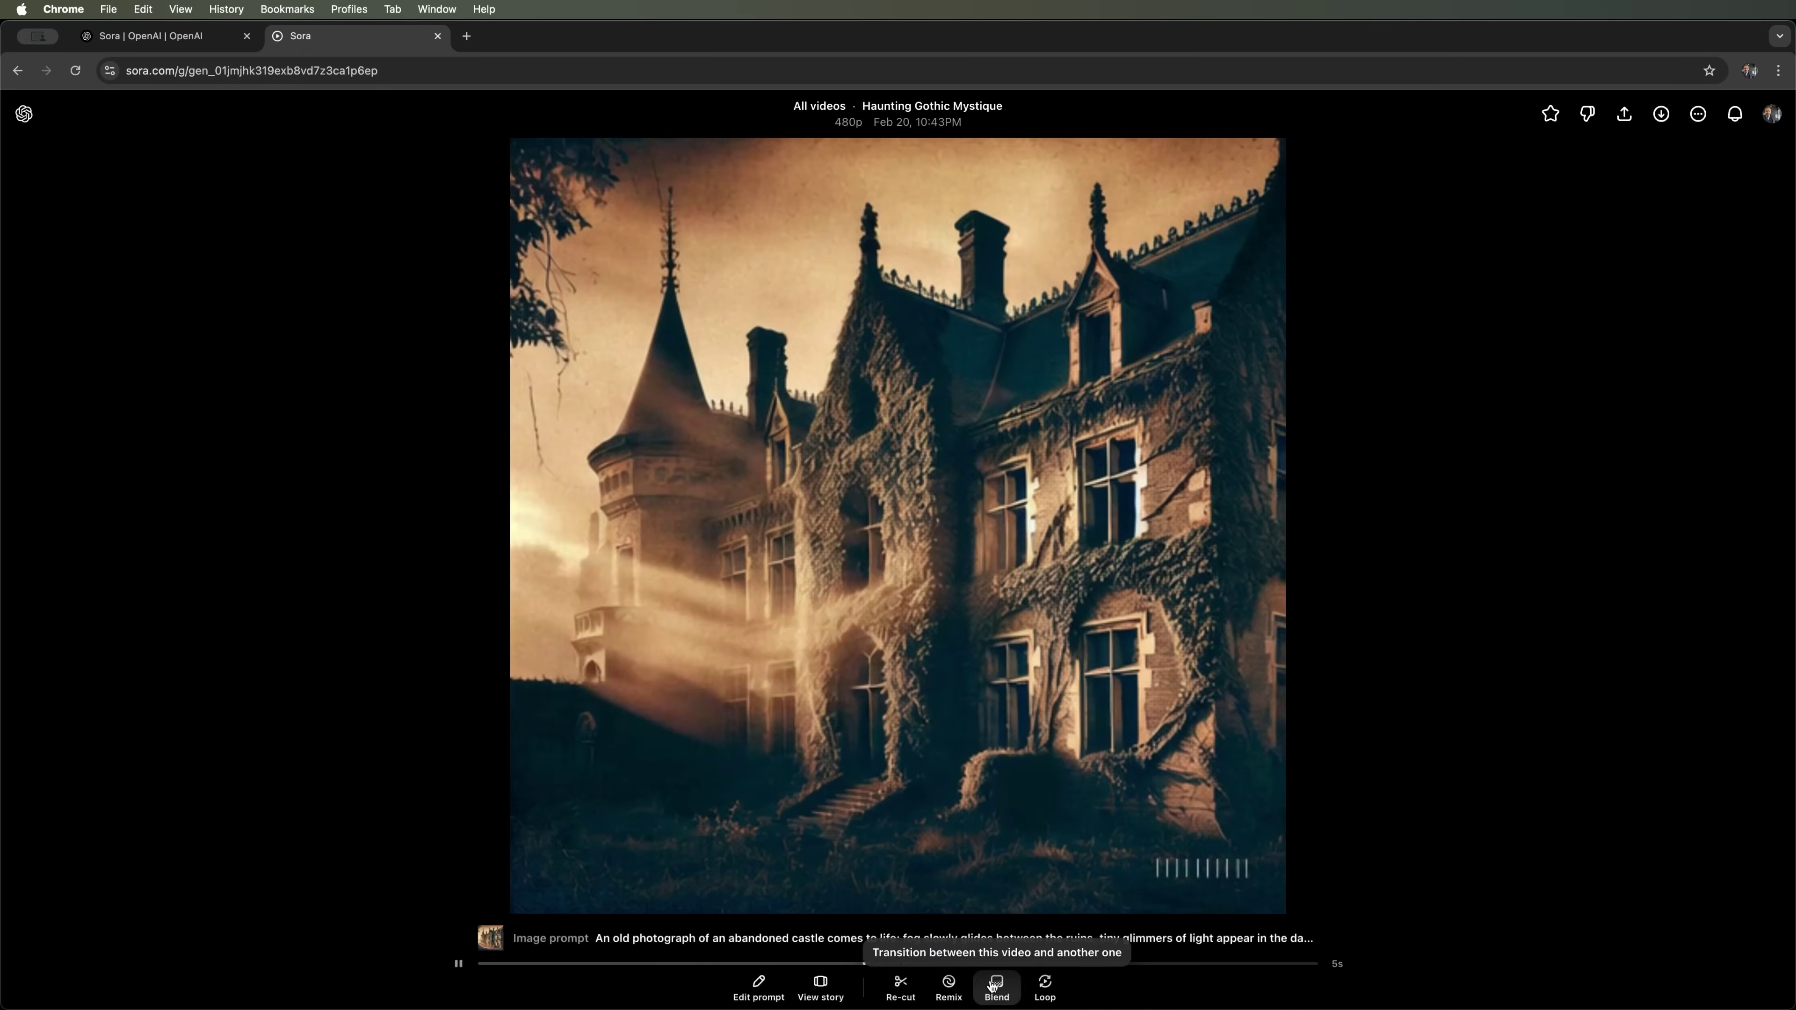
# Queue a Strong 2v remix of Haunting Gothic Mystique: 'shadows of former inhabitants emerge in the windows'.
pyautogui.click(949, 989)
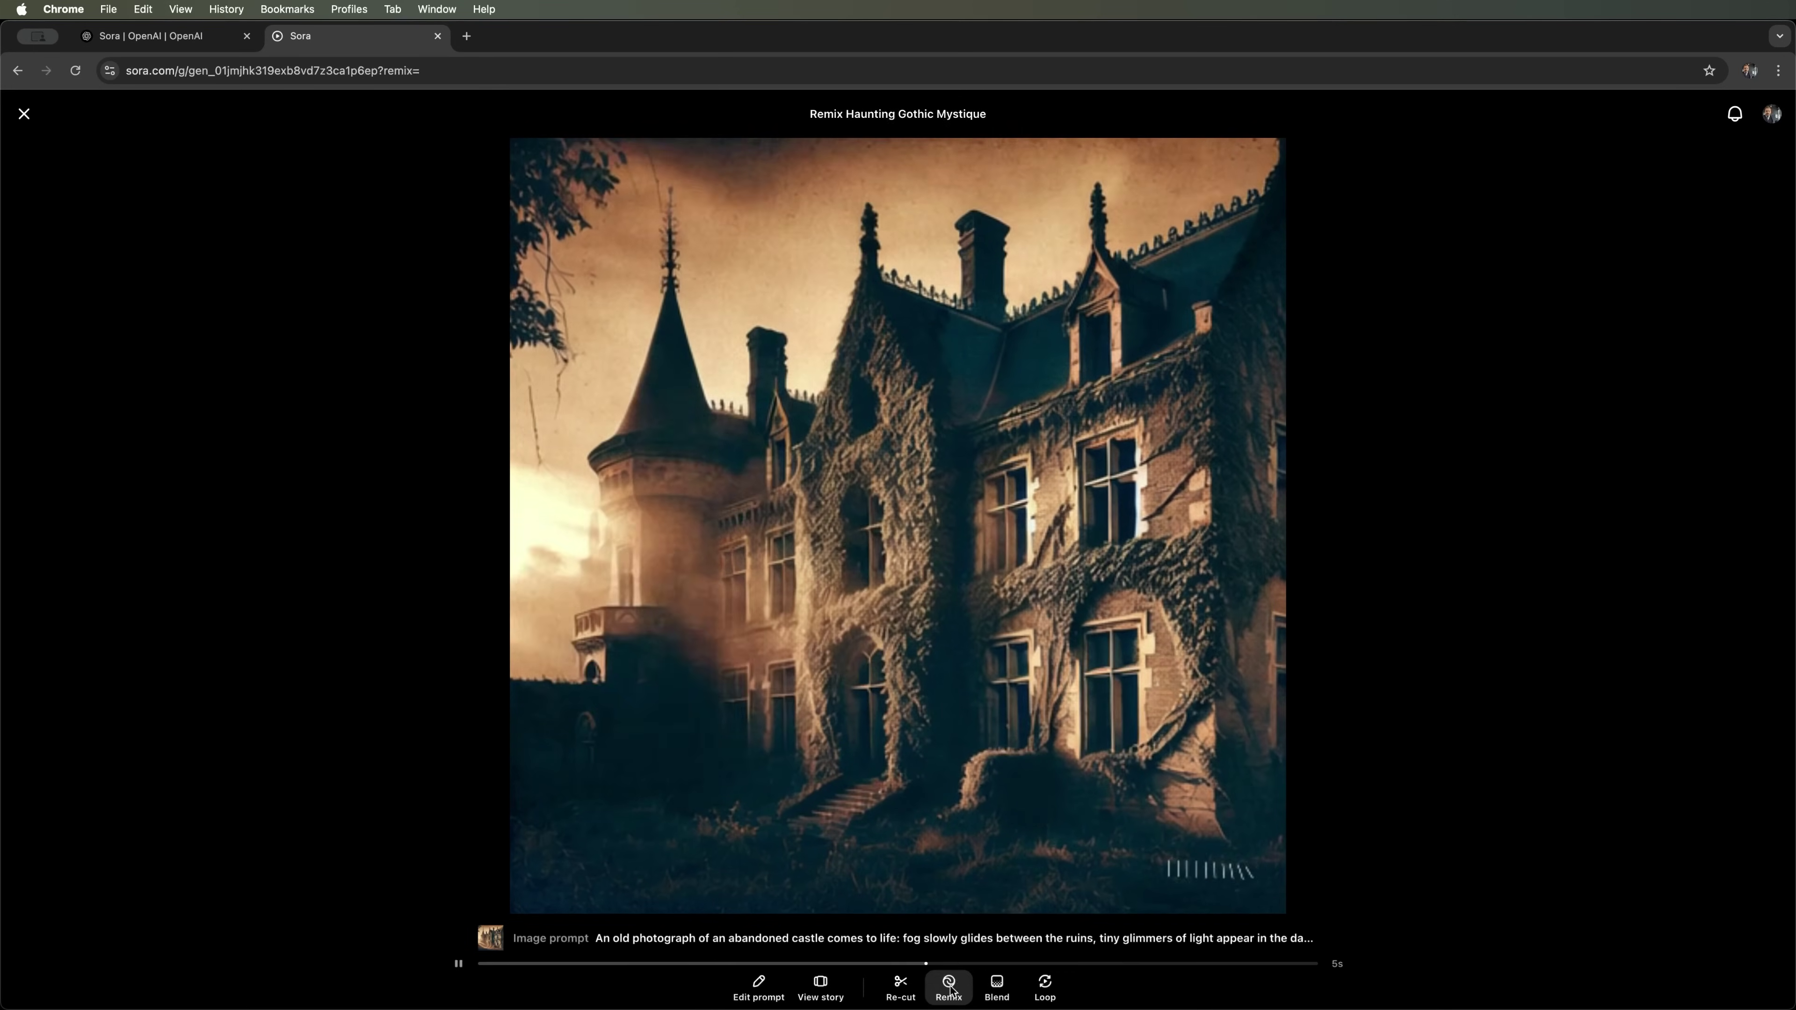
pyautogui.write('shadows of former inhabitants emerge in the windows')
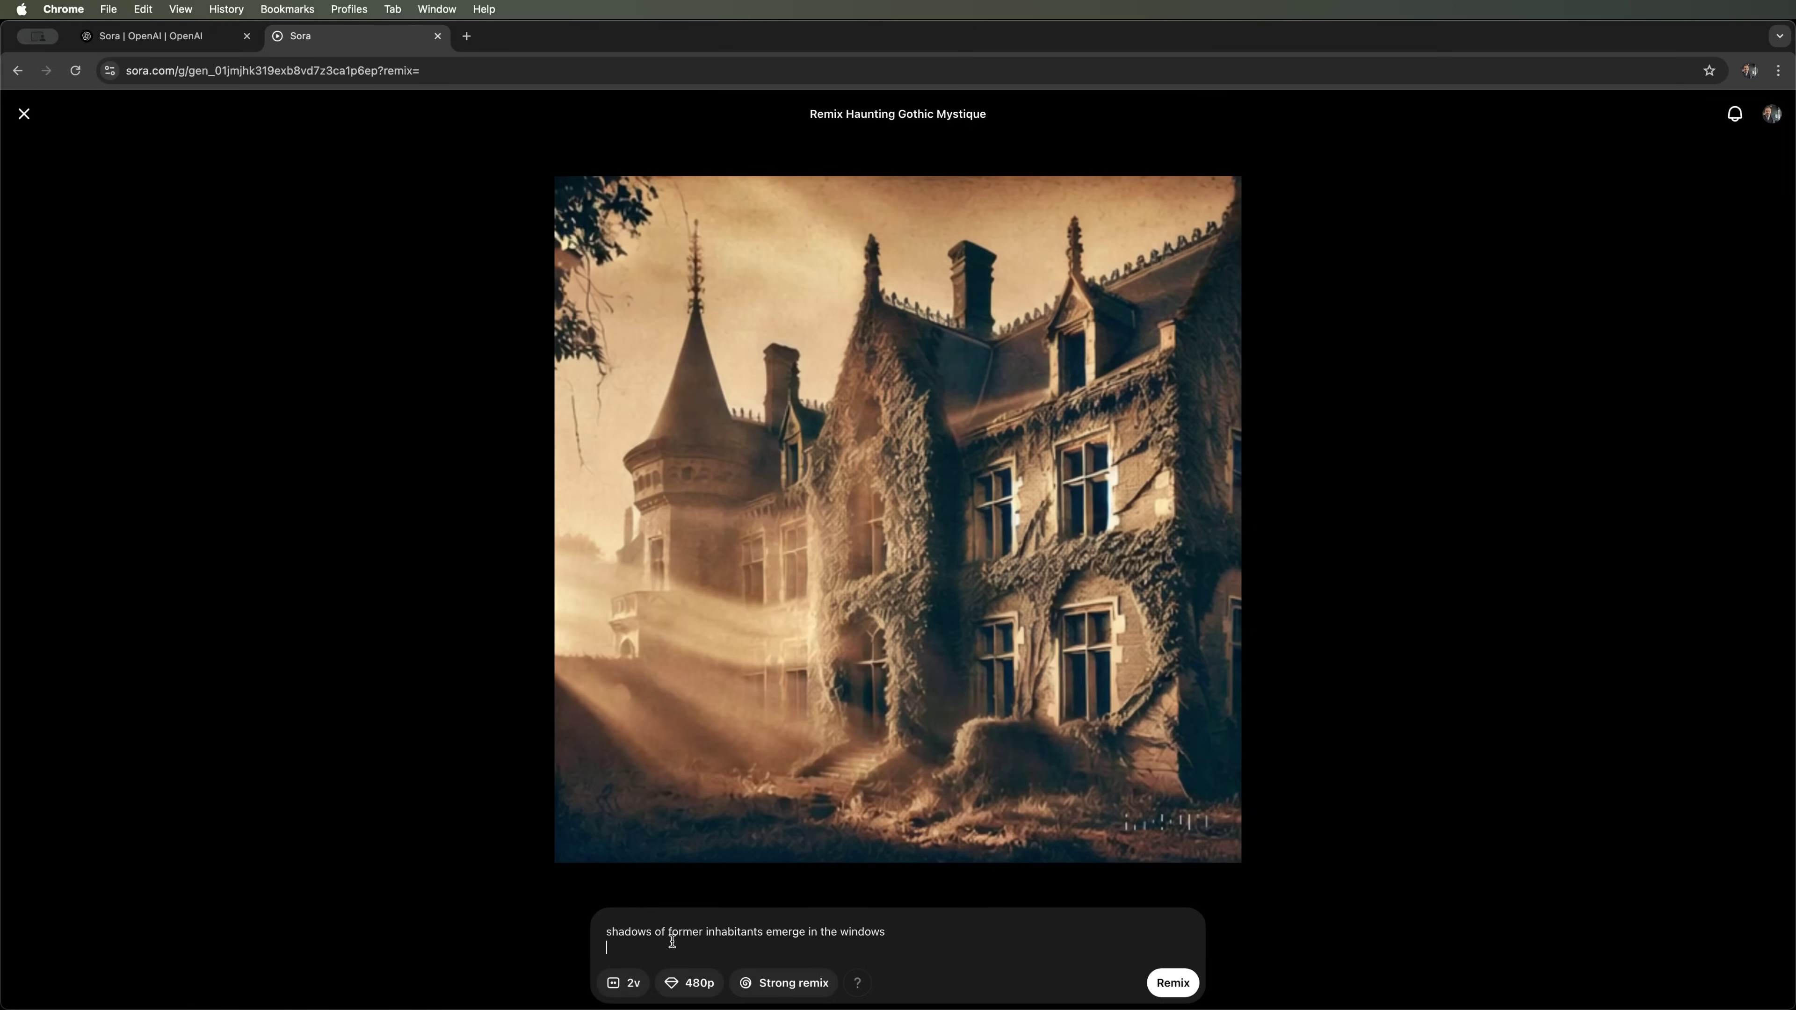
pyautogui.moveTo(661, 931); pyautogui.dragTo(810, 933)
pyautogui.doubleClick(621, 932)
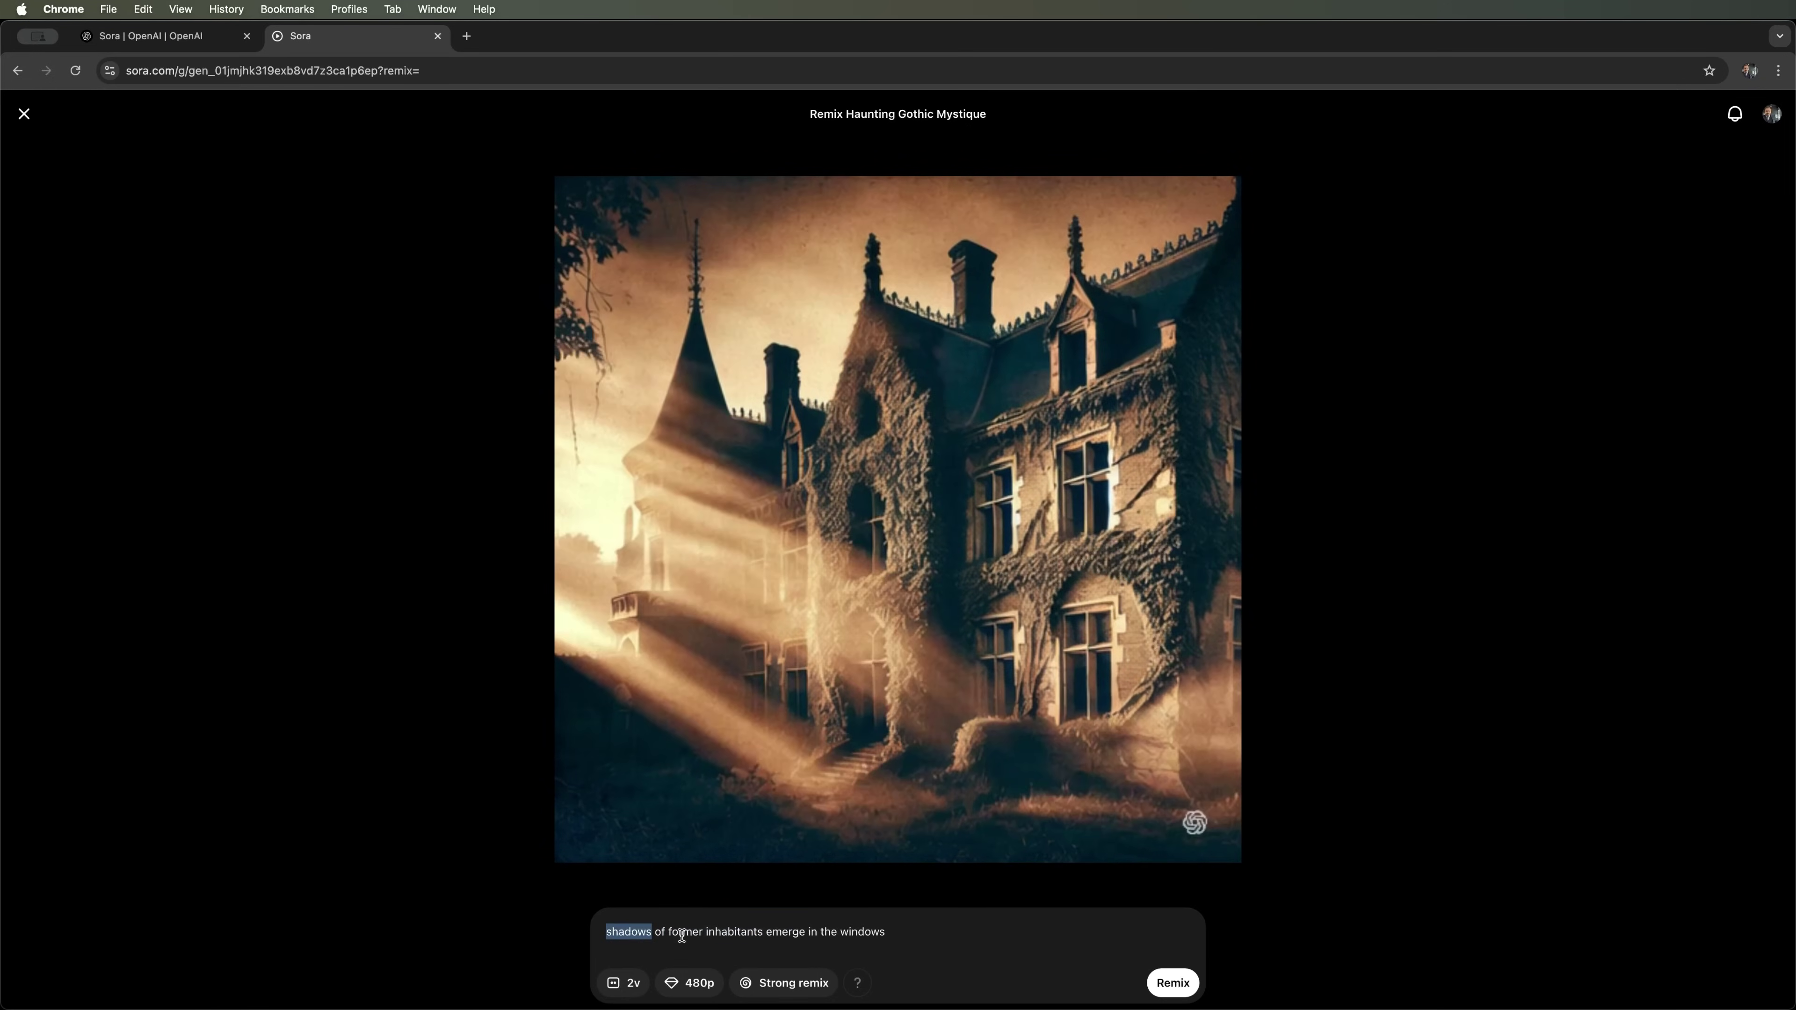
pyautogui.click(808, 932)
pyautogui.click(1174, 983)
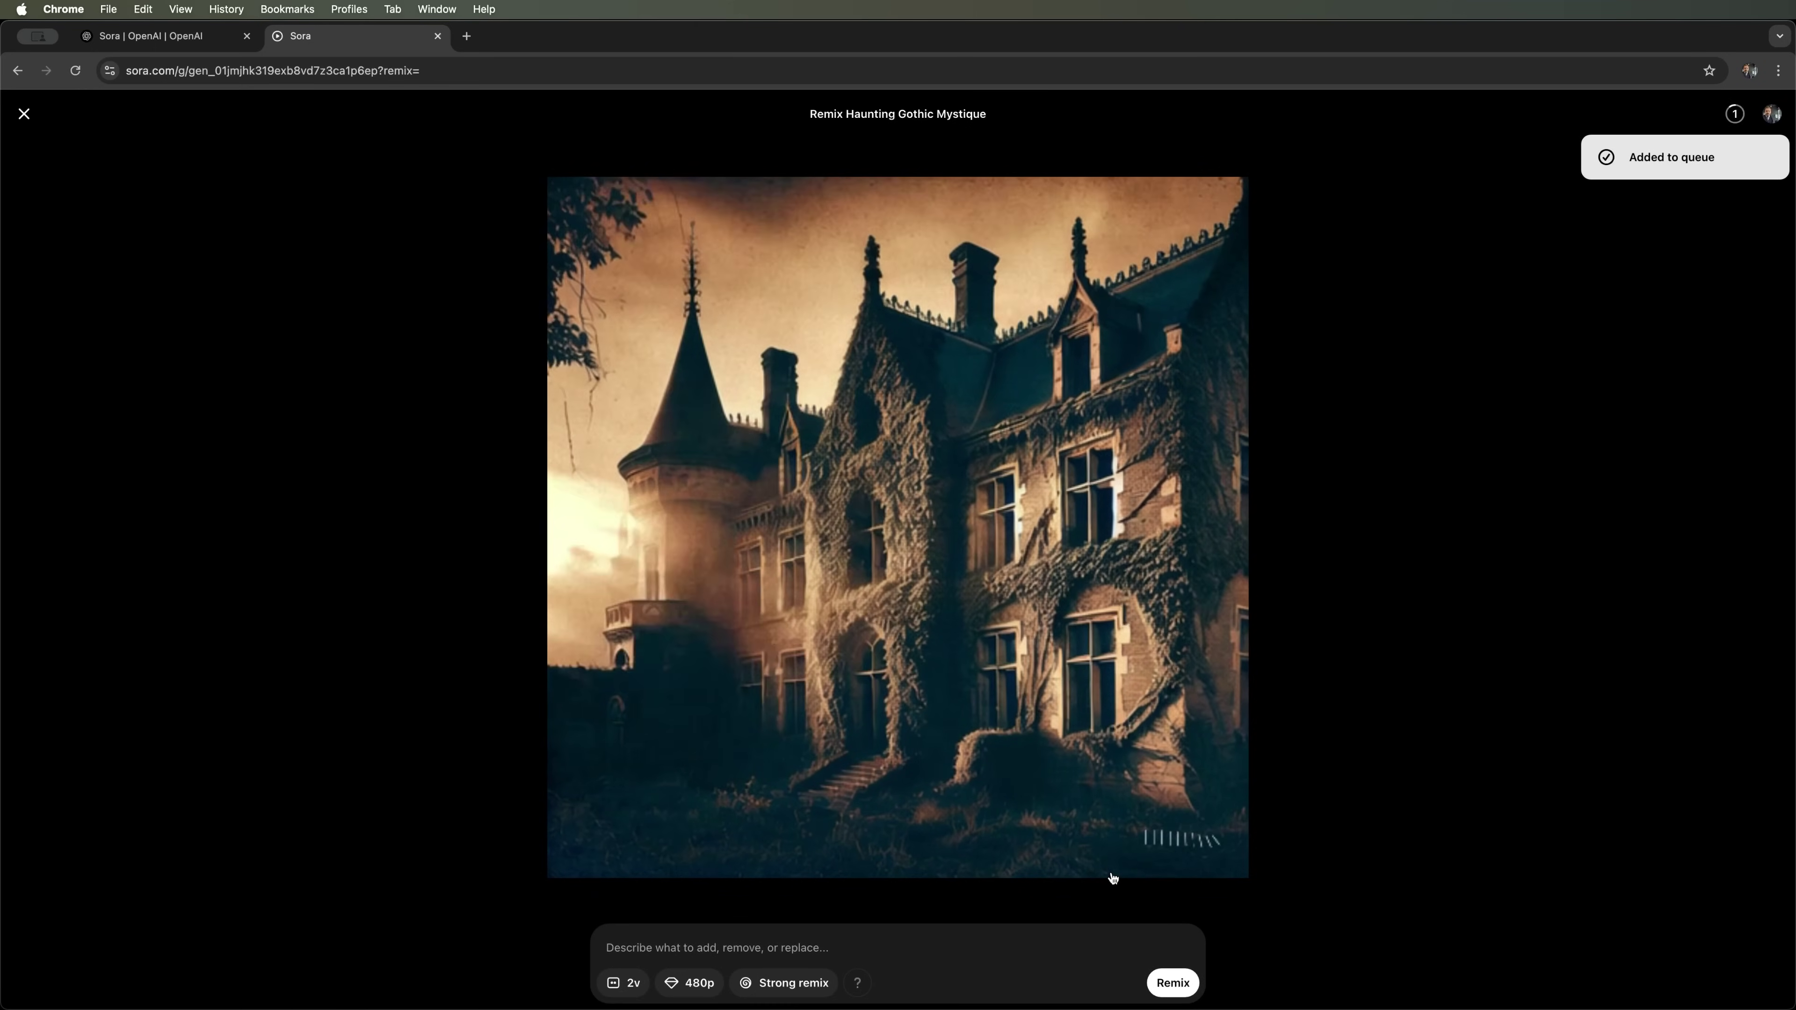
# Play both Haunting Gothic Mystery remix clips in turn, returning to the All videos library after each.
pyautogui.click(23, 113)
pyautogui.click(25, 115)
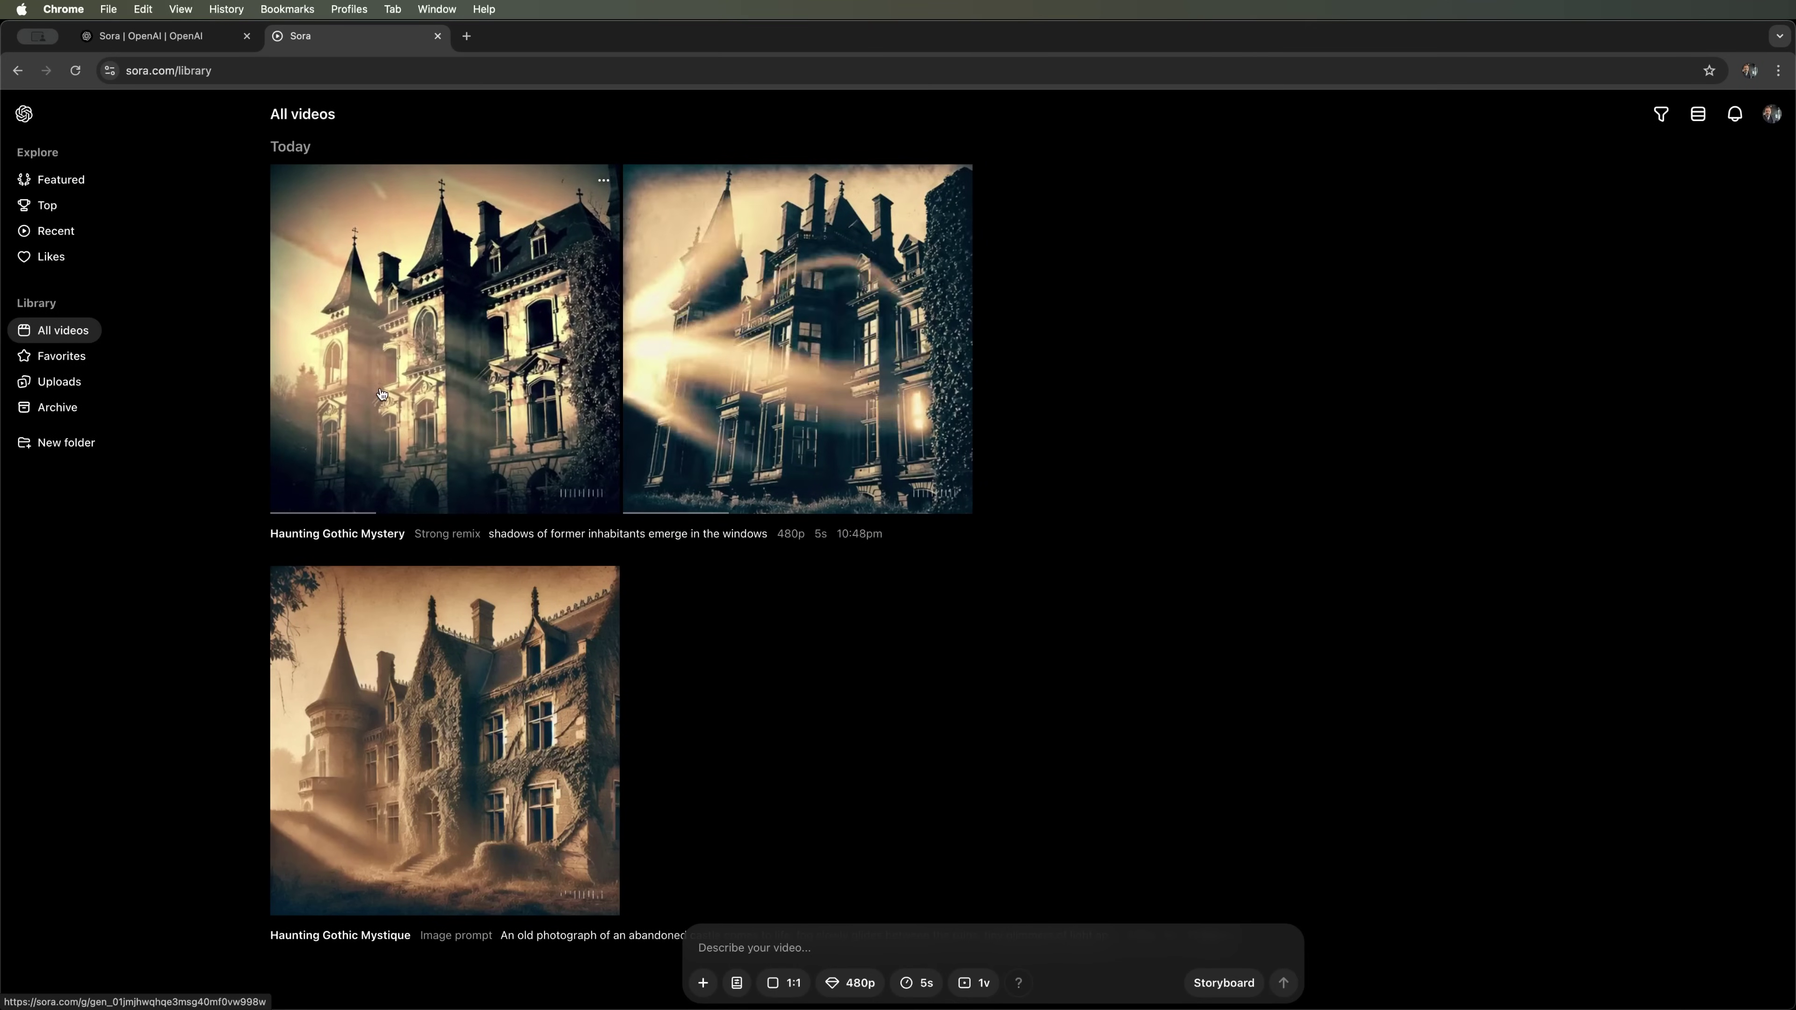
pyautogui.click(418, 394)
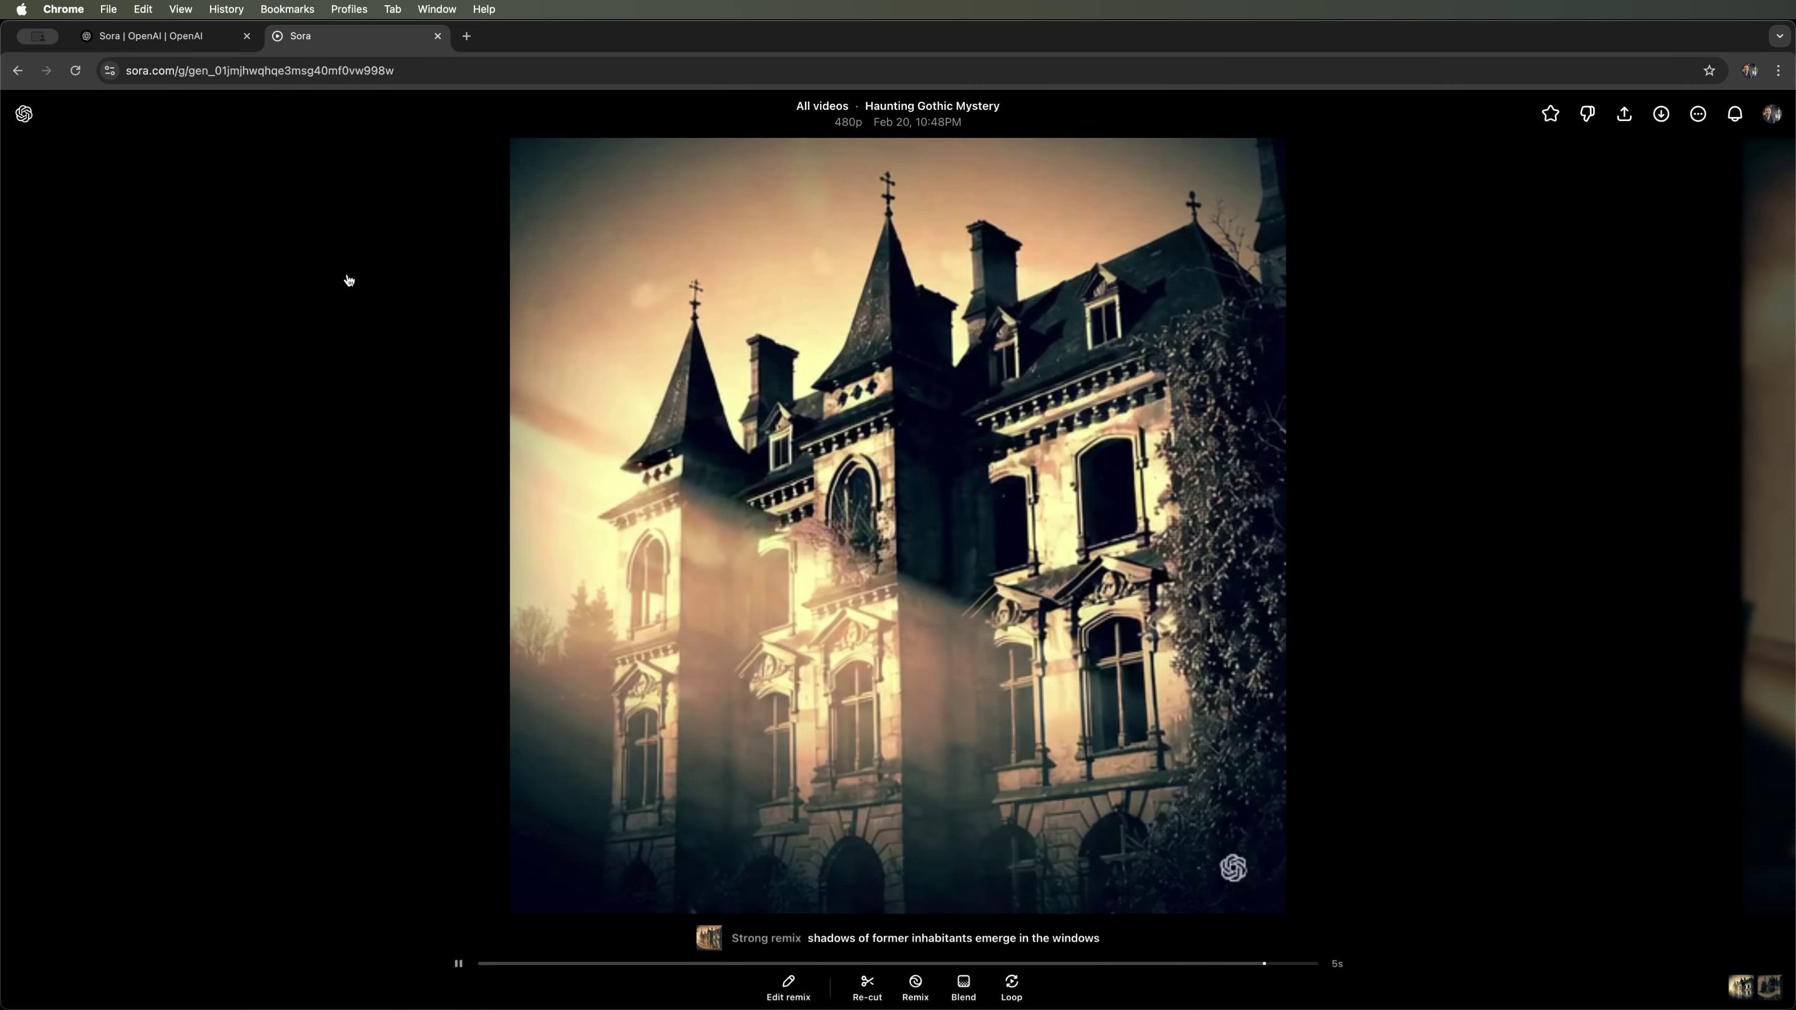
pyautogui.click(16, 118)
pyautogui.click(815, 313)
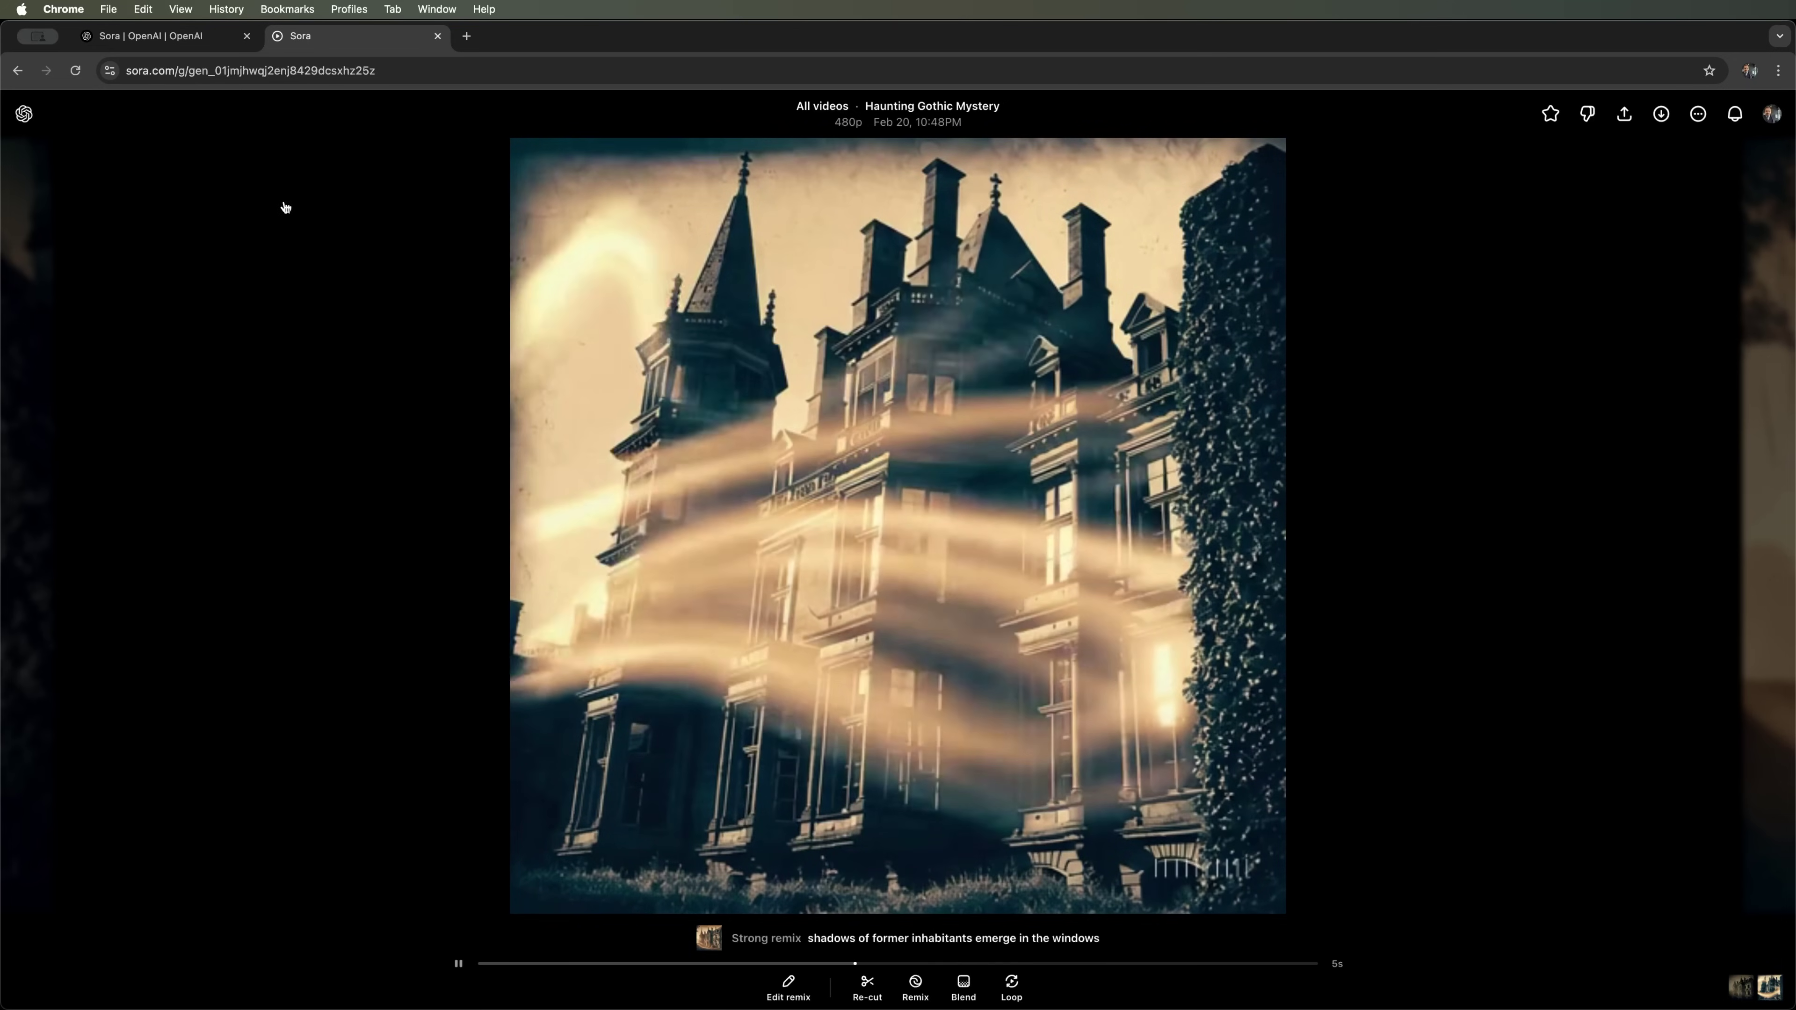
pyautogui.click(25, 115)
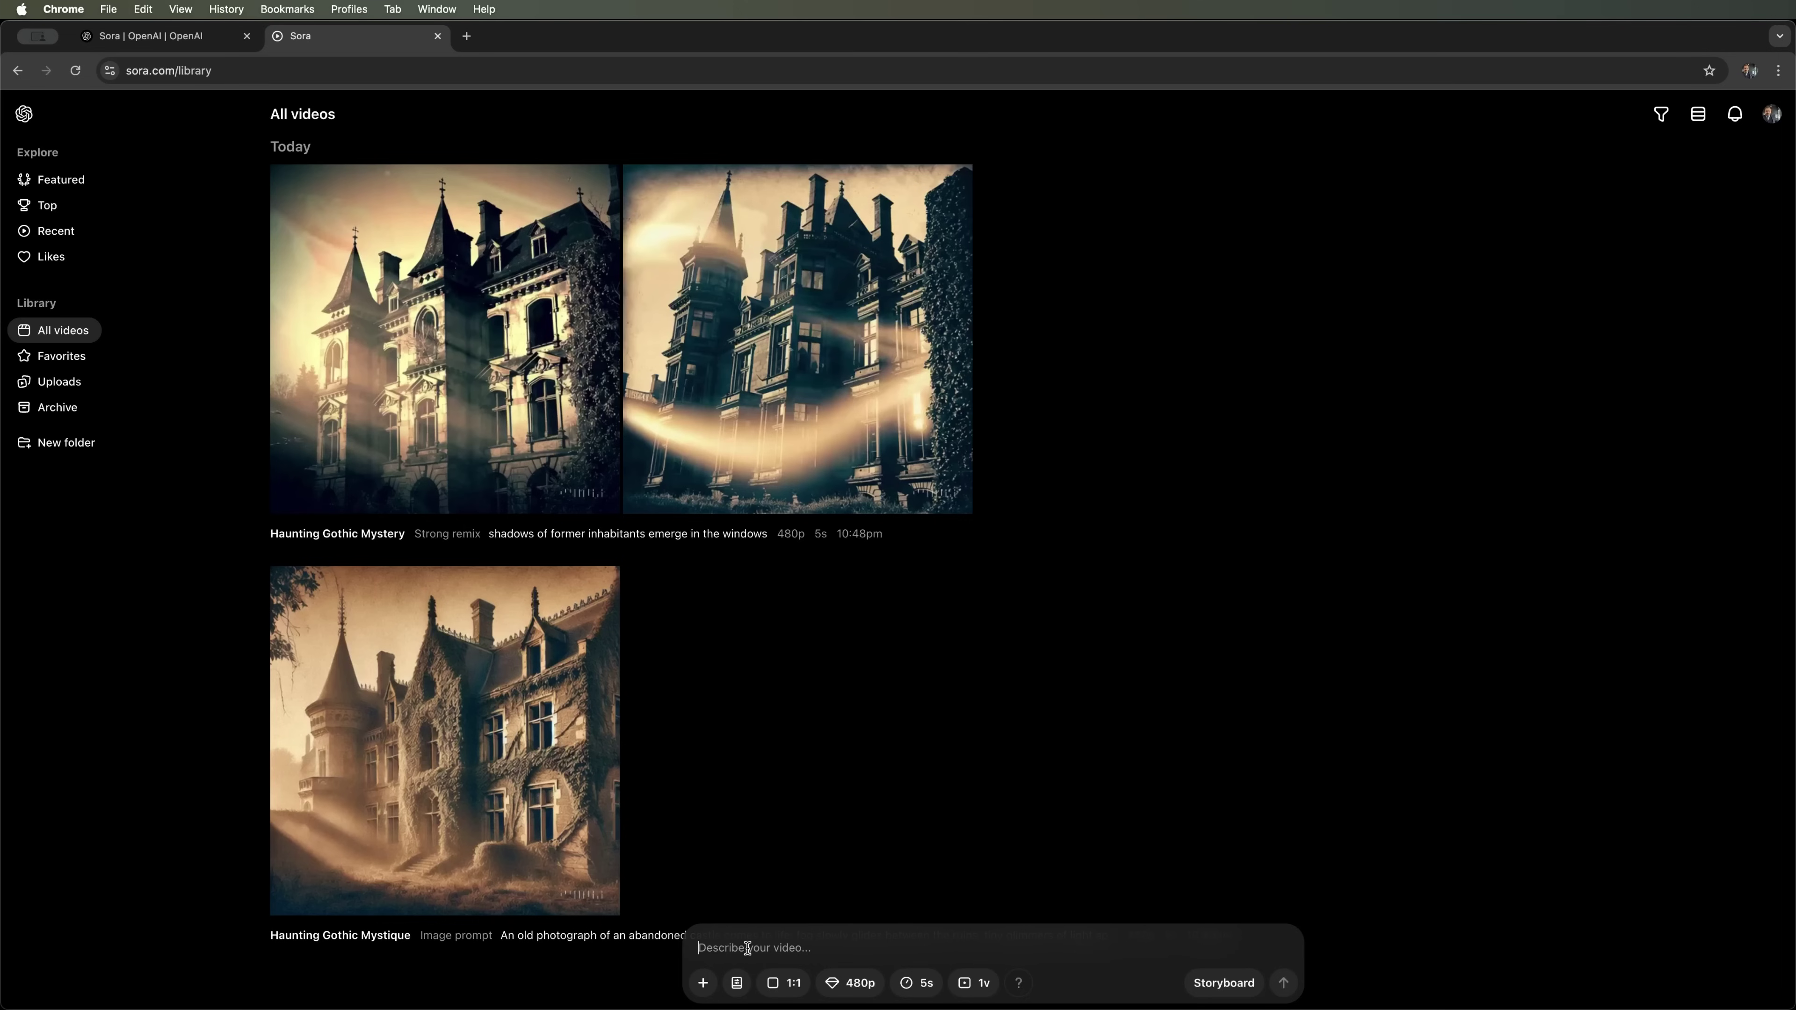
# Paste the futuristic rooftop disco prompt and set the aspect ratio to vertical 9:16.
pyautogui.write('A futuristic rooftop disco: dancing silhouettes under neon glow, where the sky reflects in glass facades, and the energy of the night merges into one vibrant stream')
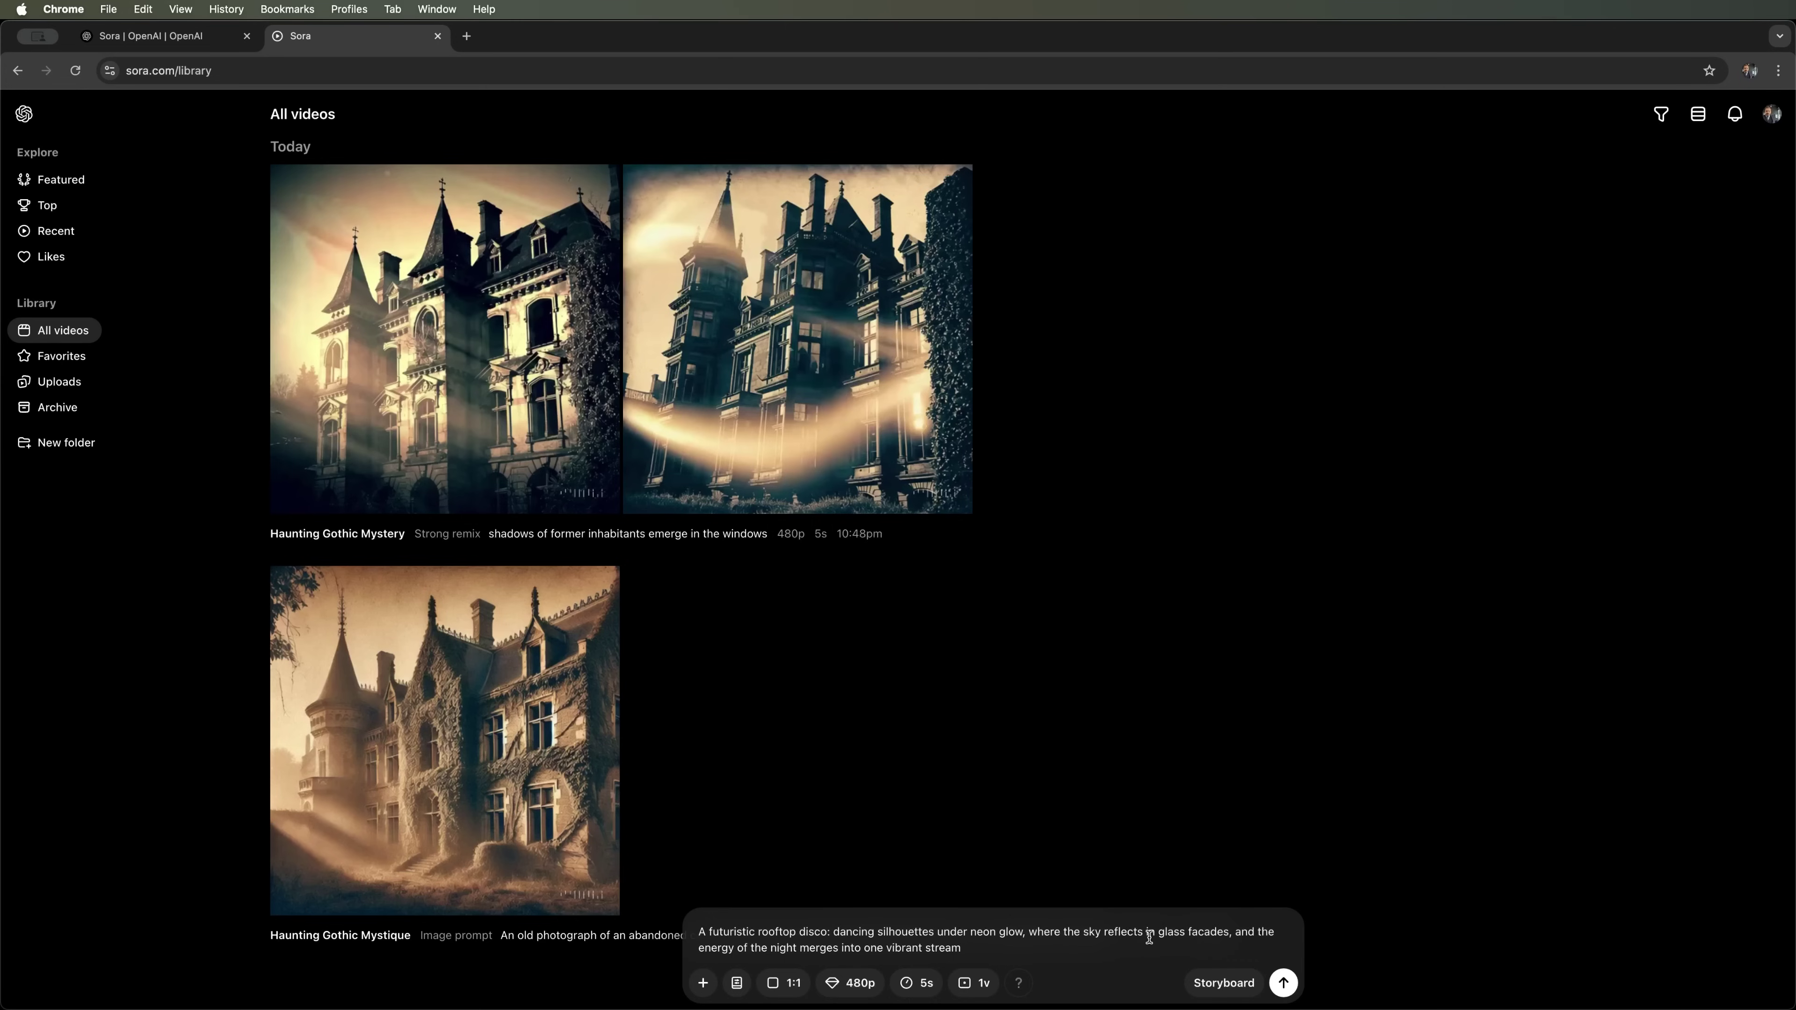
pyautogui.click(788, 986)
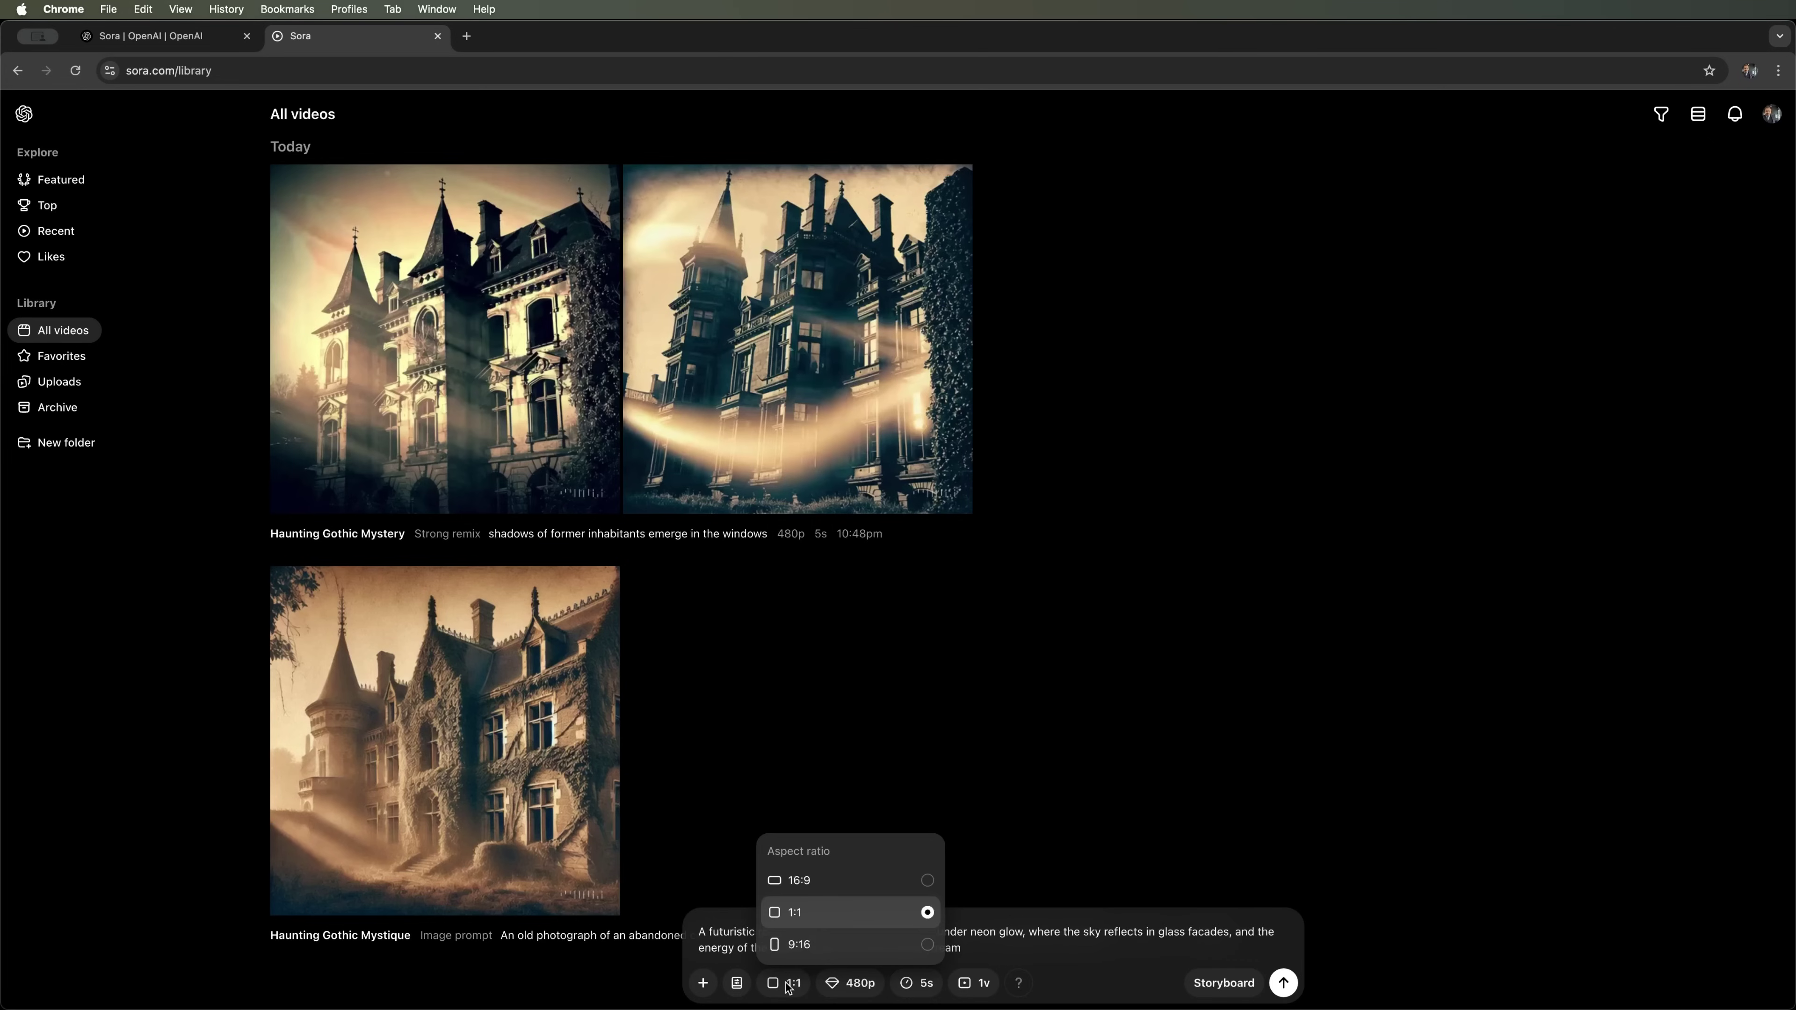
pyautogui.click(793, 948)
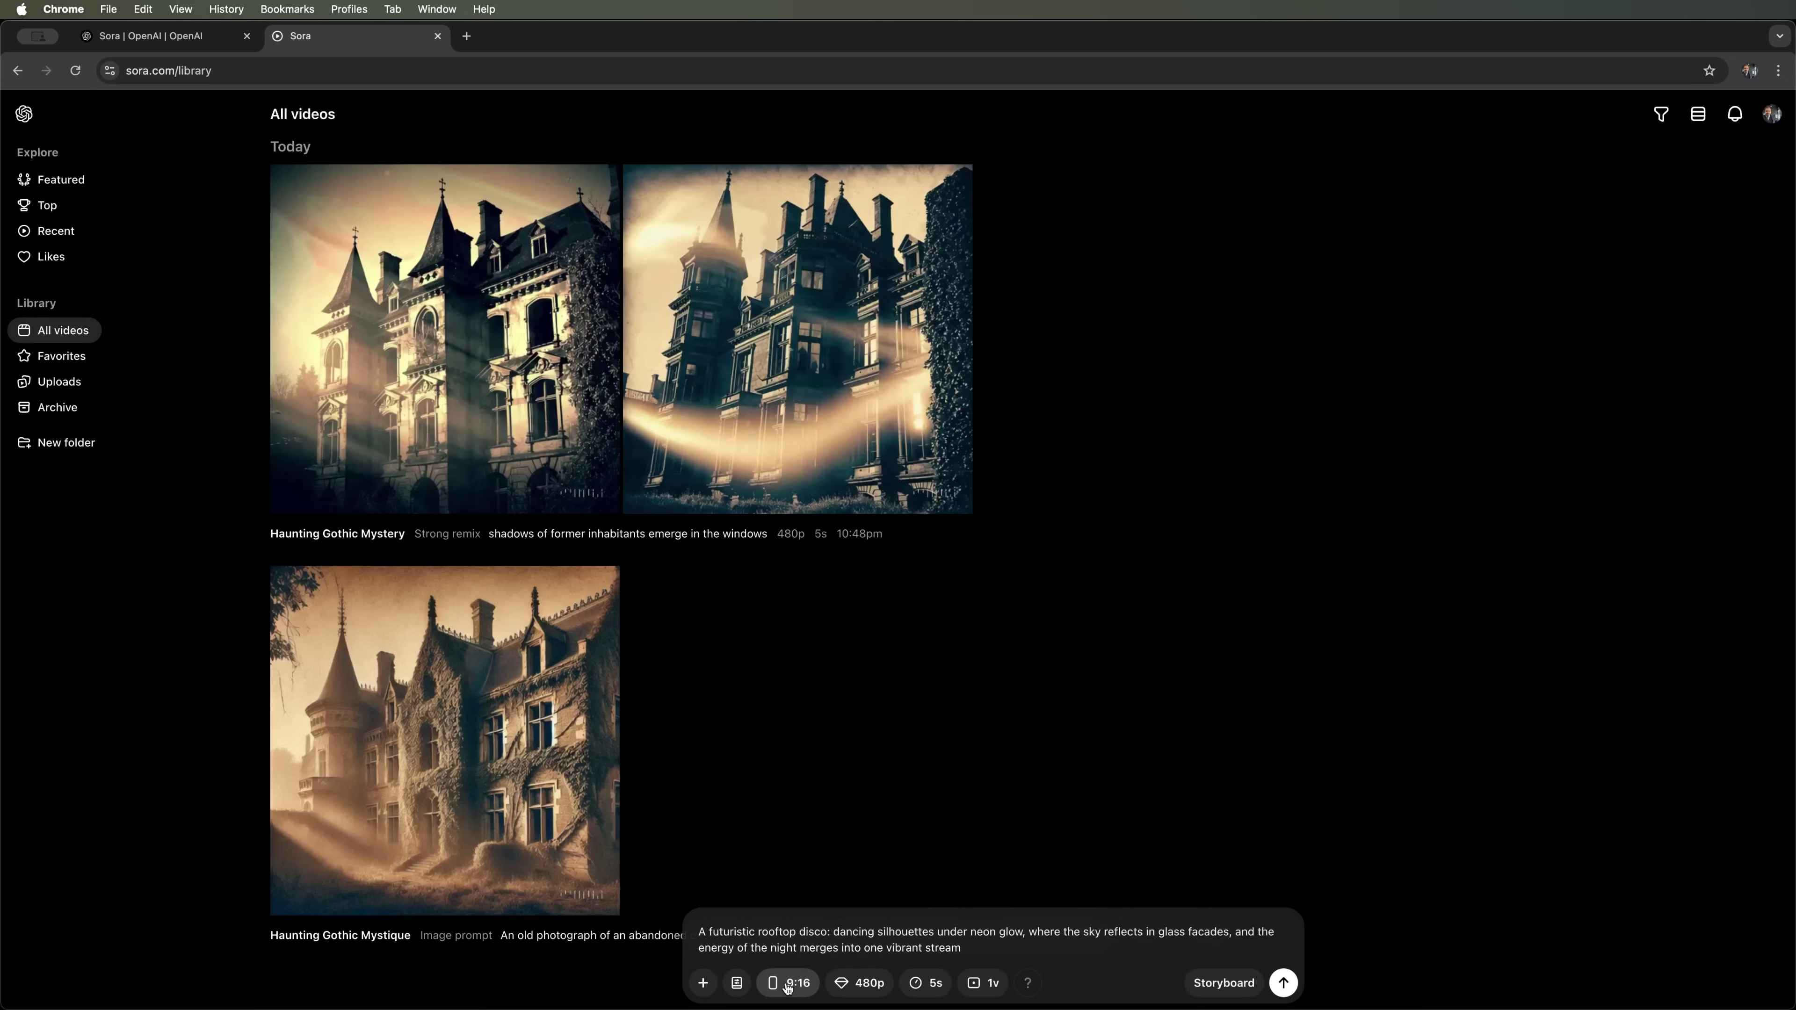
pyautogui.moveTo(1027, 982)
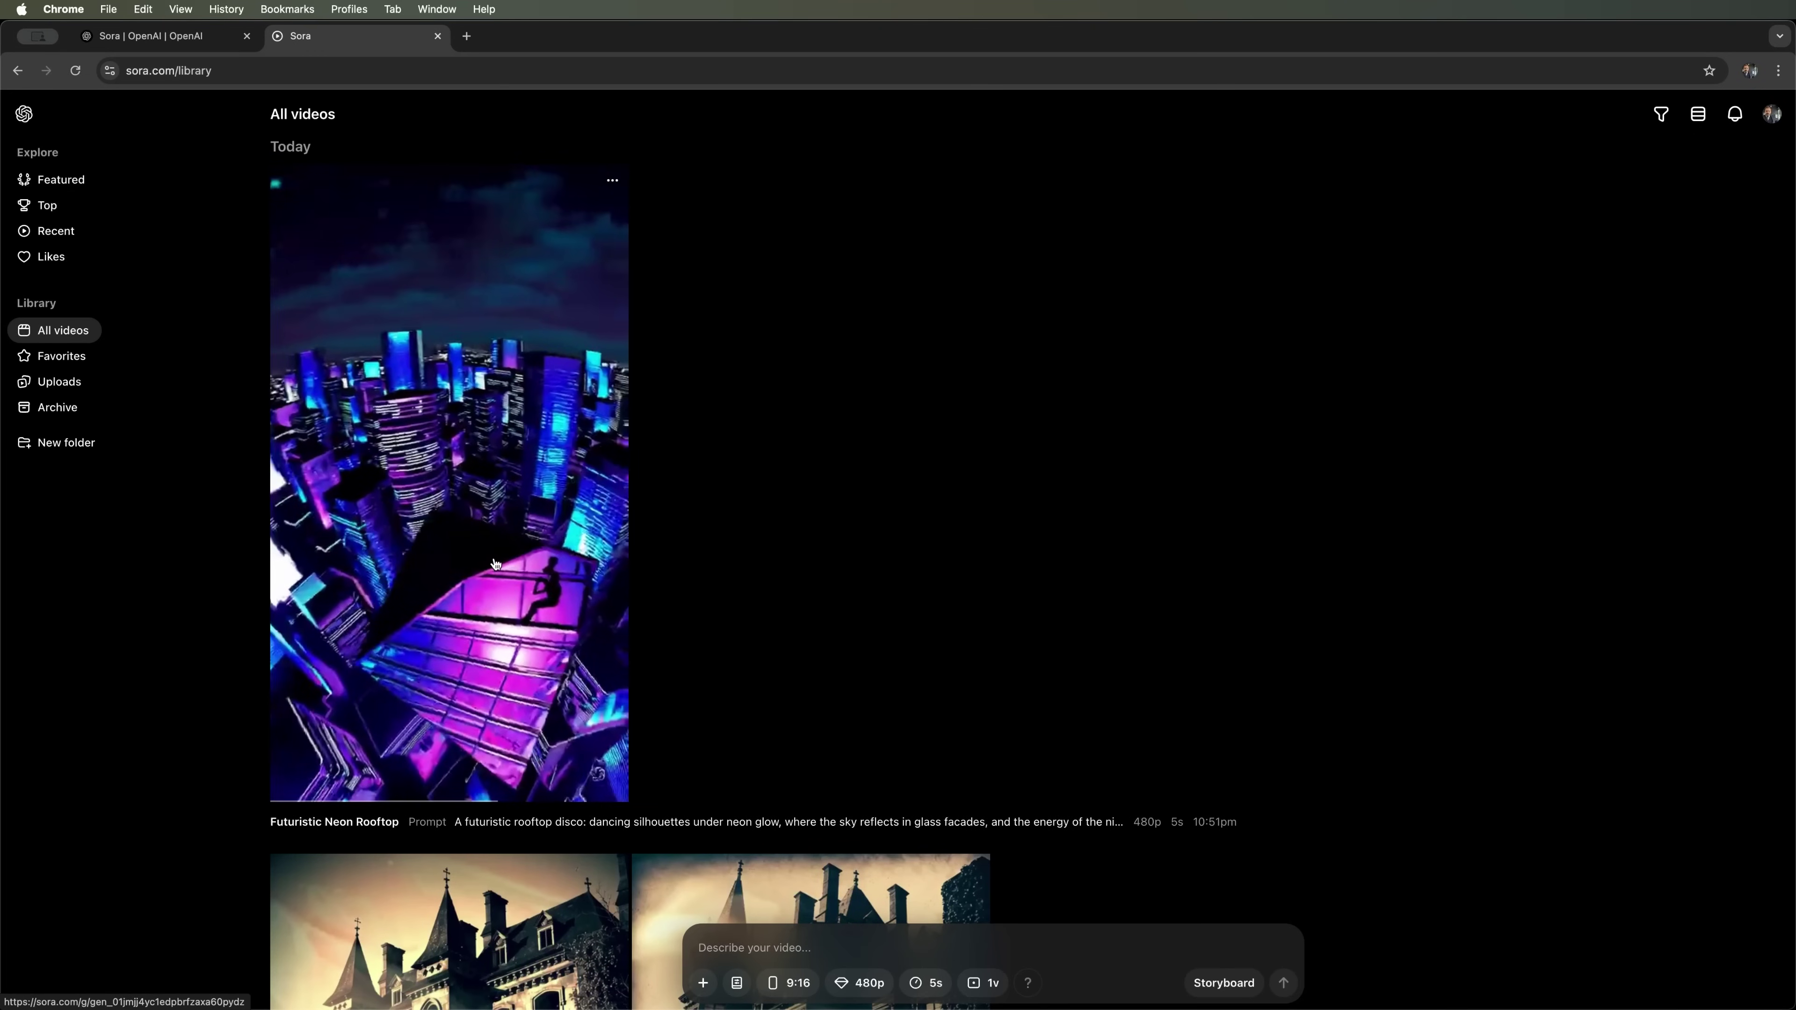
pyautogui.click(495, 563)
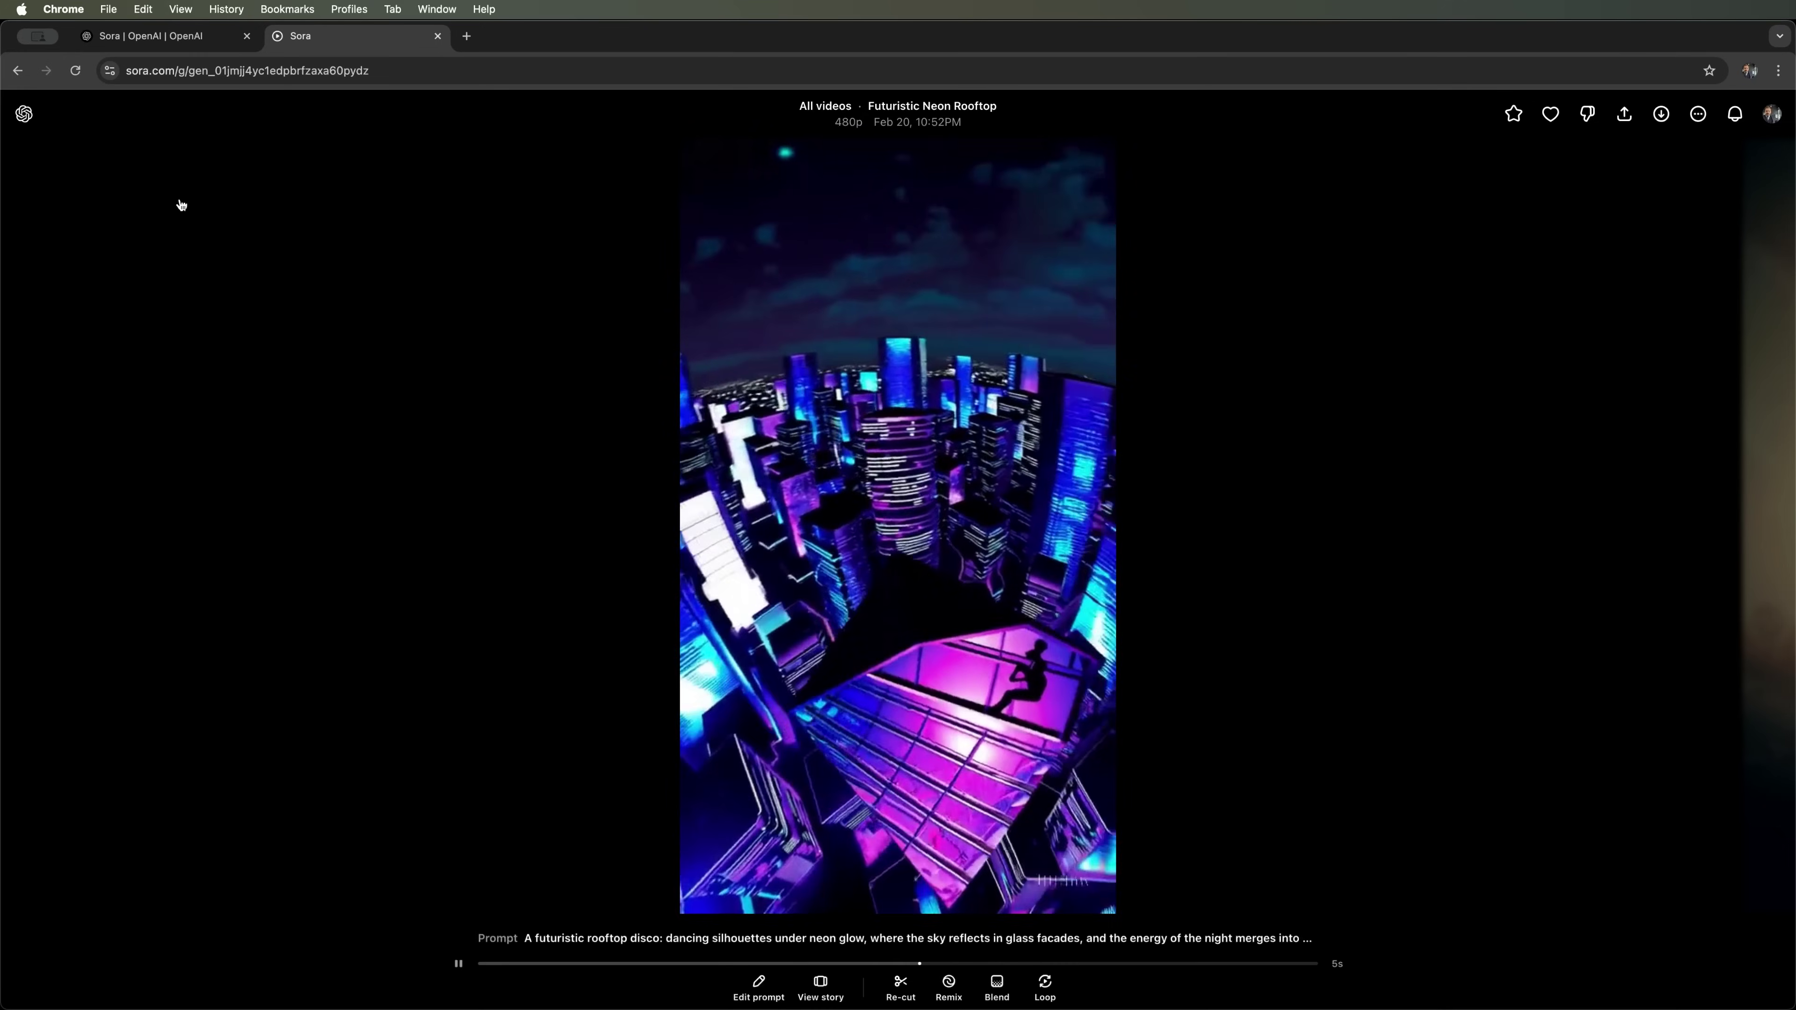
pyautogui.click(25, 115)
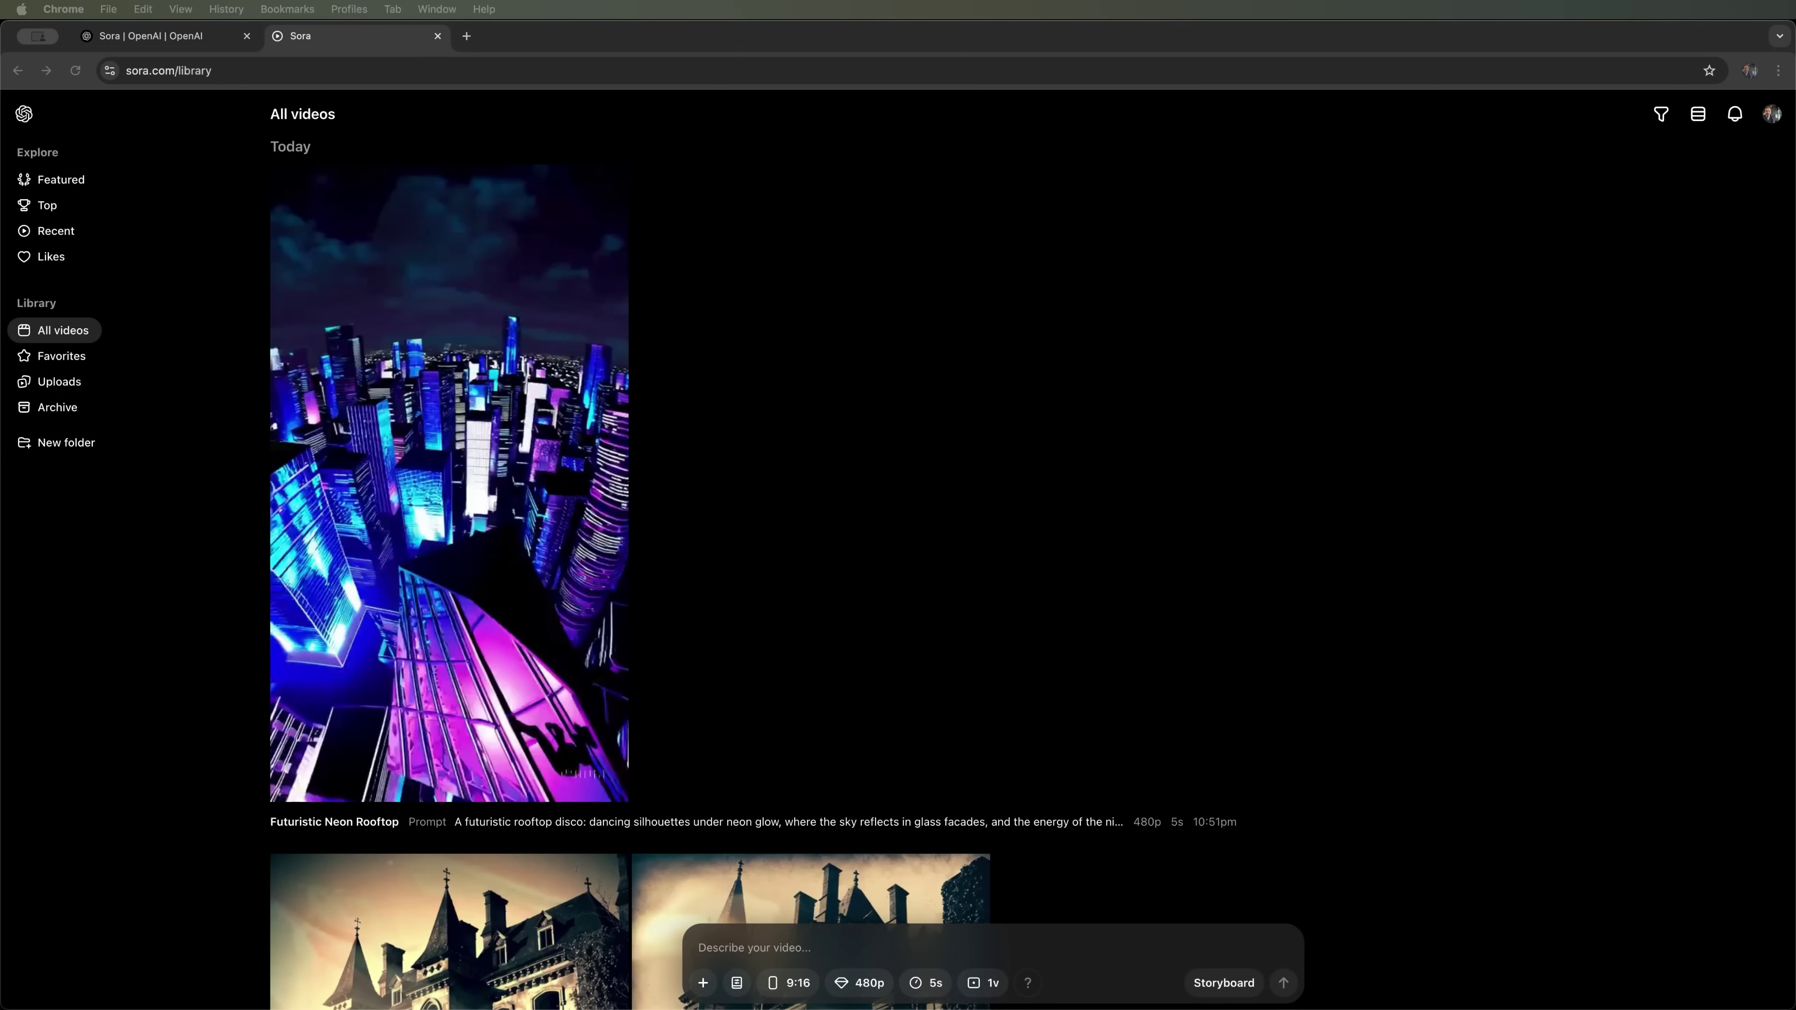
# Paste the rooftop disco prompt into a fresh prompt box for the 16:9 version.
pyautogui.click(1329, 631)
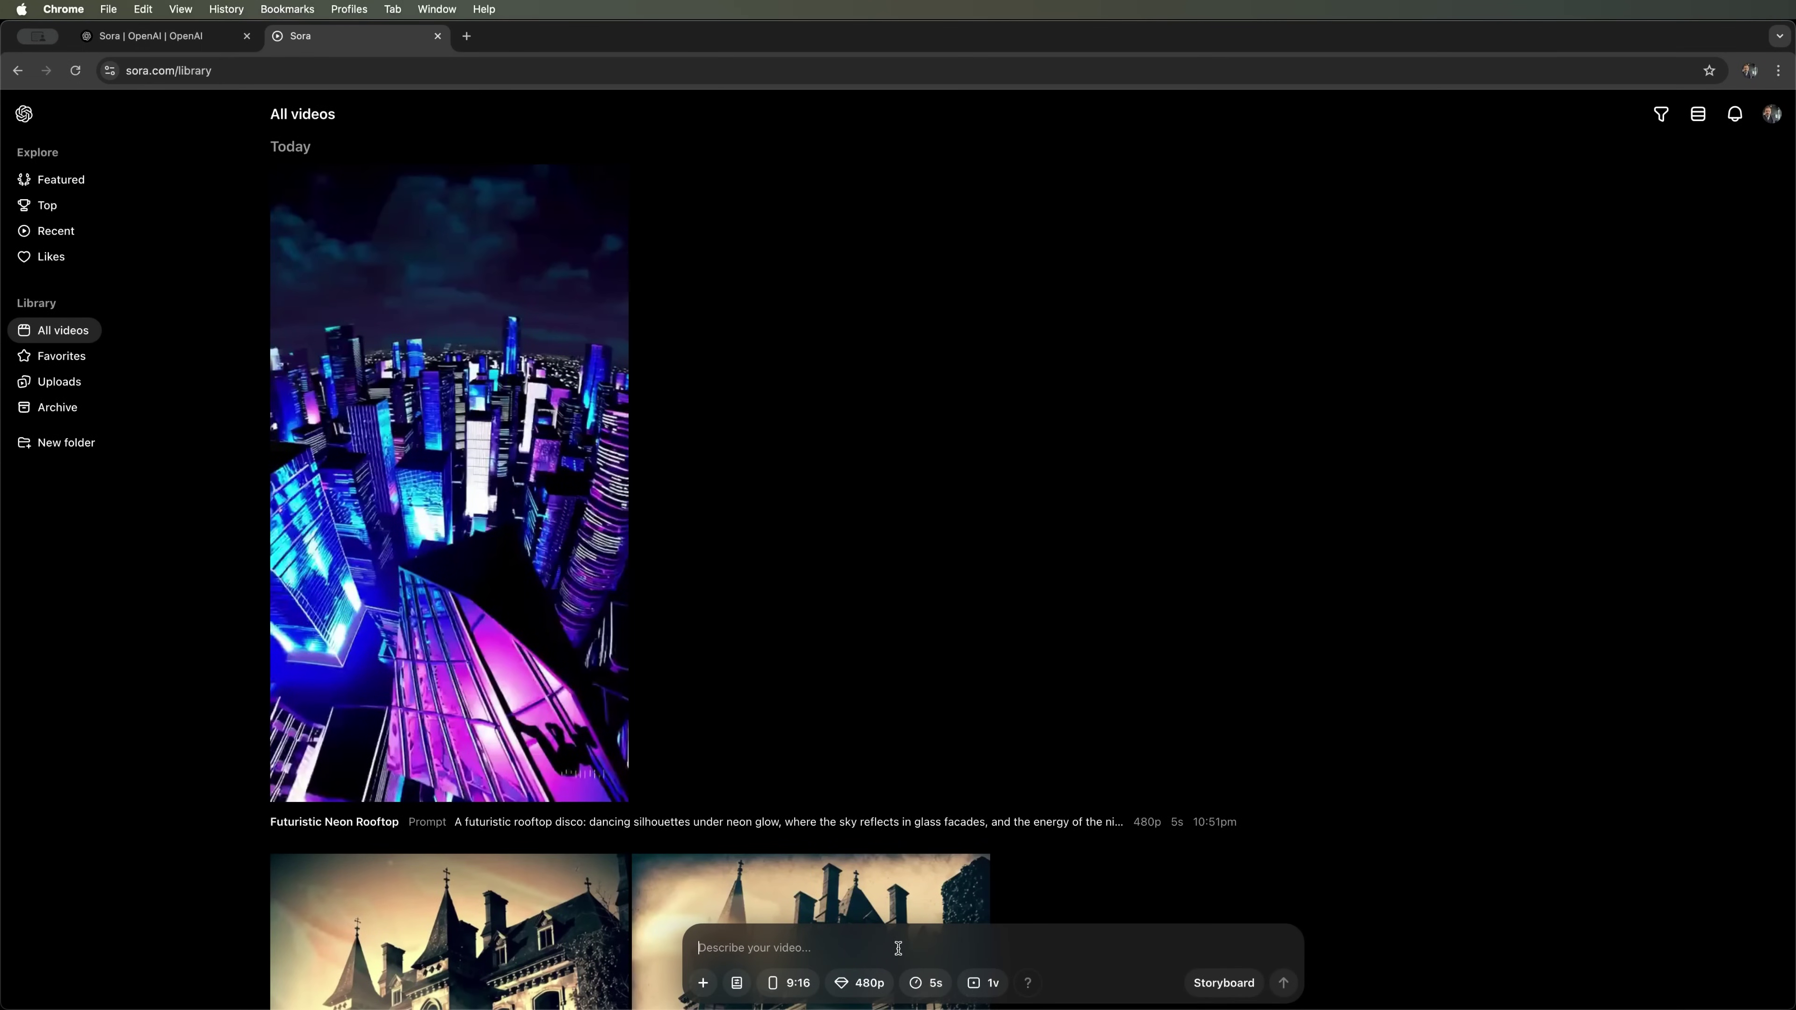
pyautogui.write('A futuristic rooftop disco: dancing silhouettes under neon glow, where the sky reflects in glass facades, and the energy of the night merges into one vibrant stream')
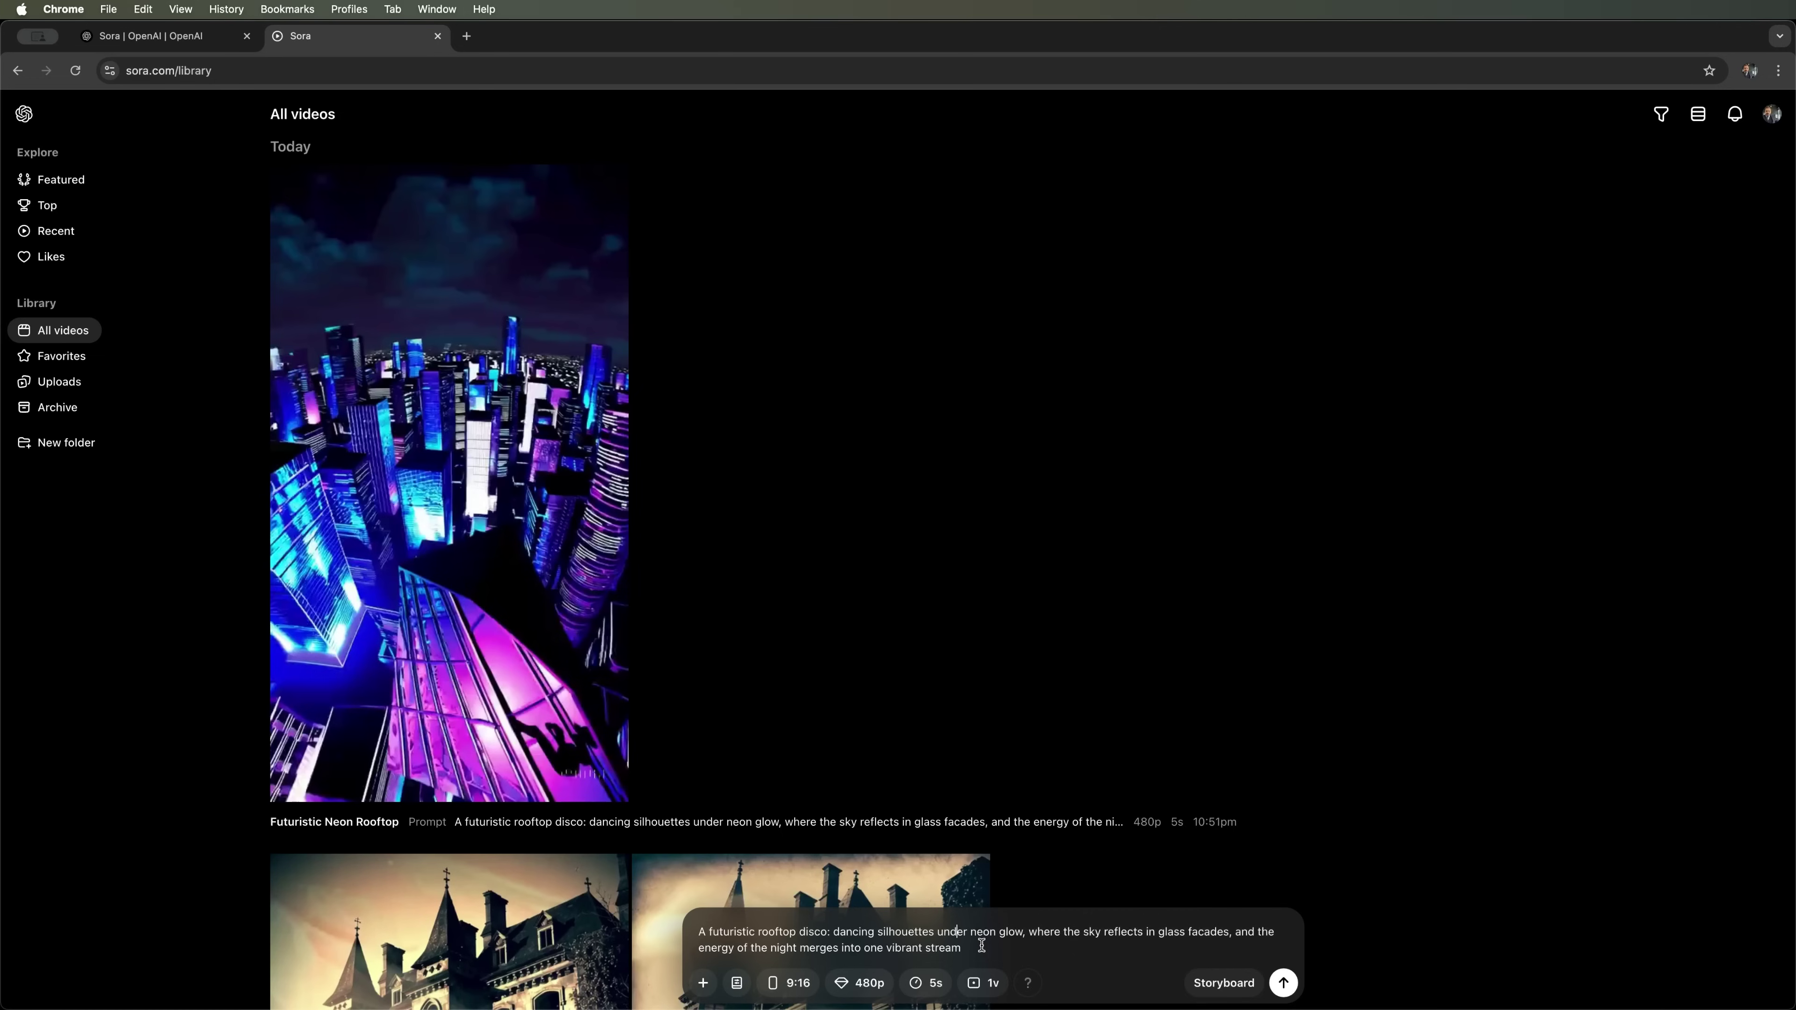
pyautogui.moveTo(981, 945); pyautogui.dragTo(685, 934)
pyautogui.click(1031, 943)
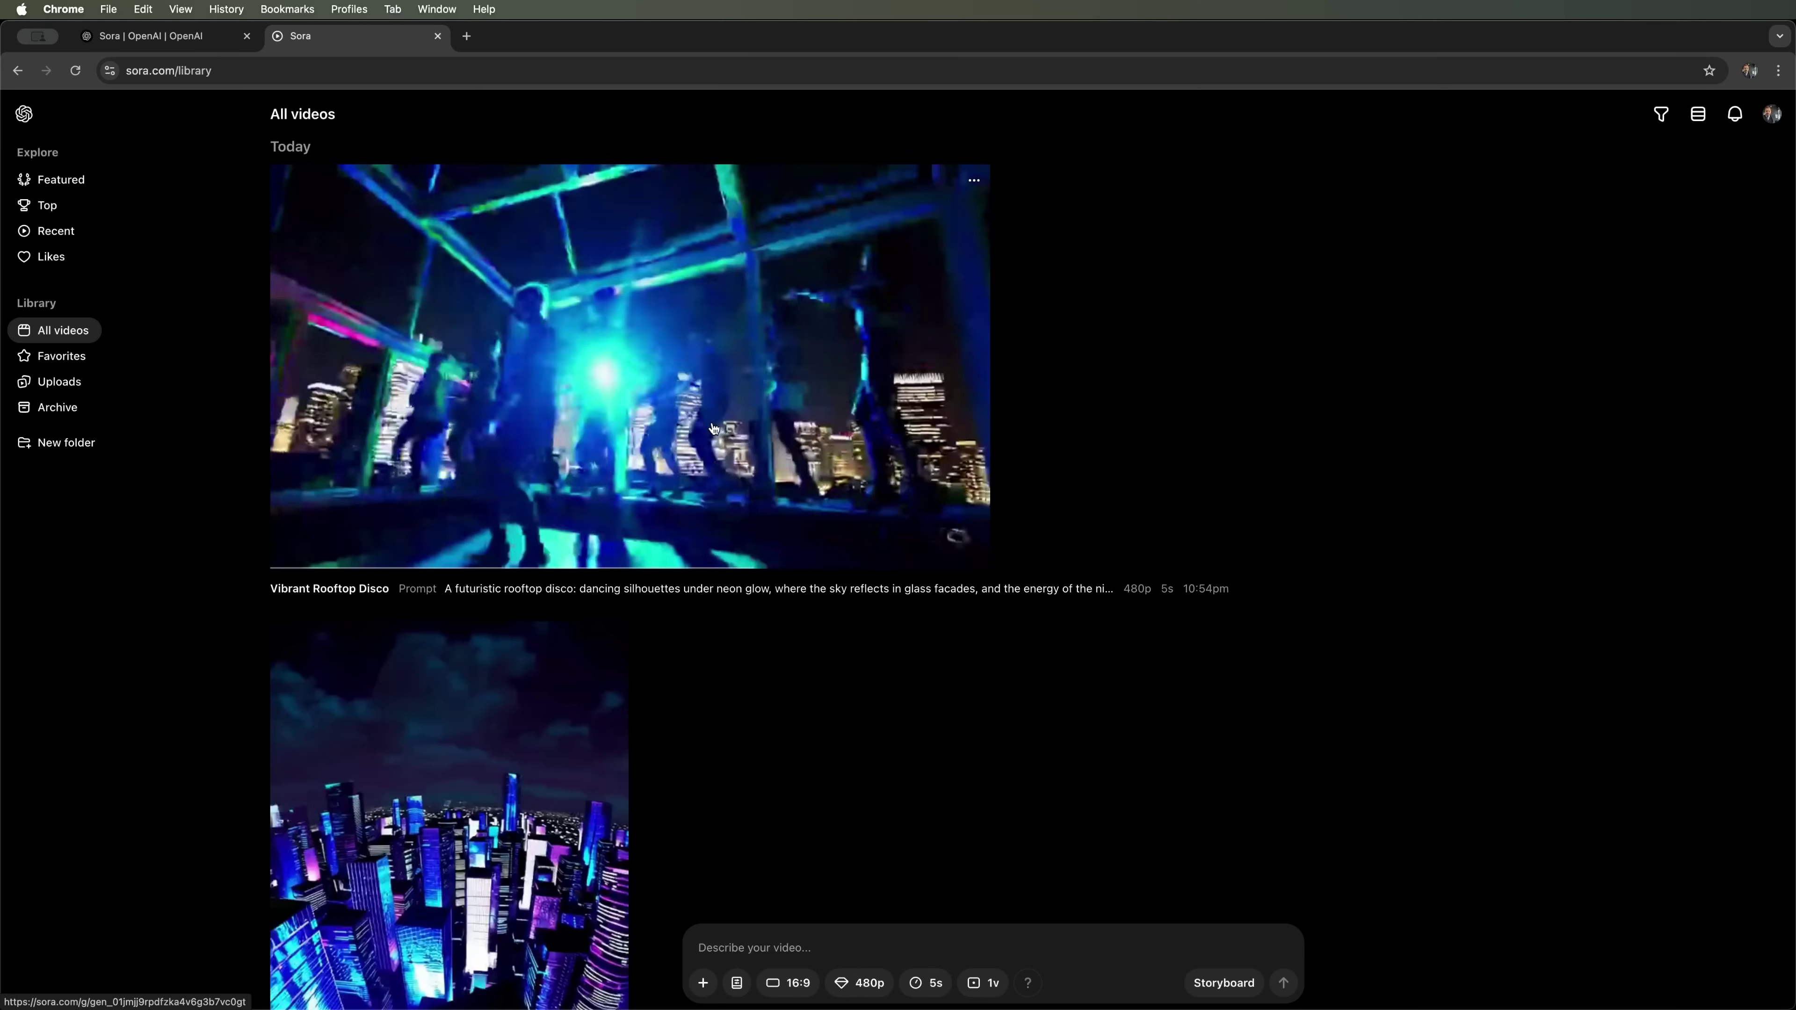
pyautogui.click(665, 428)
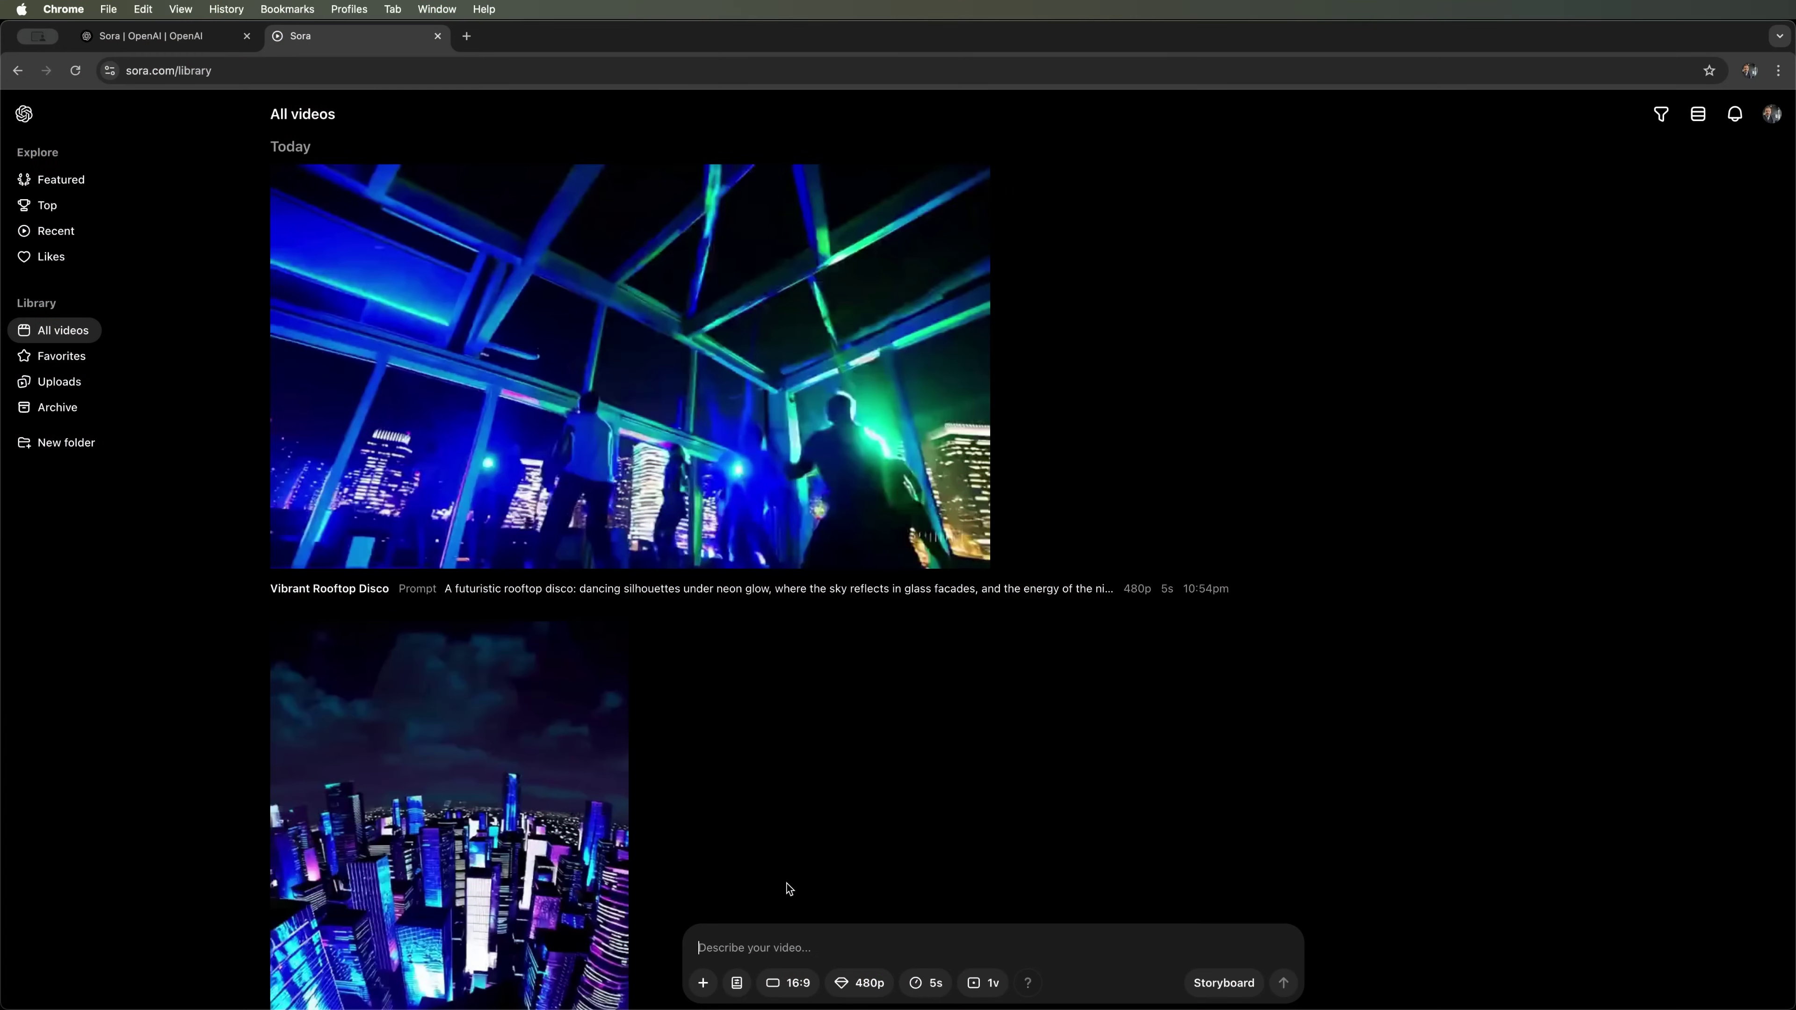
# Submit the rainy-city strangers prompt at 16:9 with a 10-second duration.
pyautogui.write('A dramatic encounter in a dark, rainy city: two strangers meet at an empty intersection beneath flickering streetlights, each frame filled with mystery and tension.')
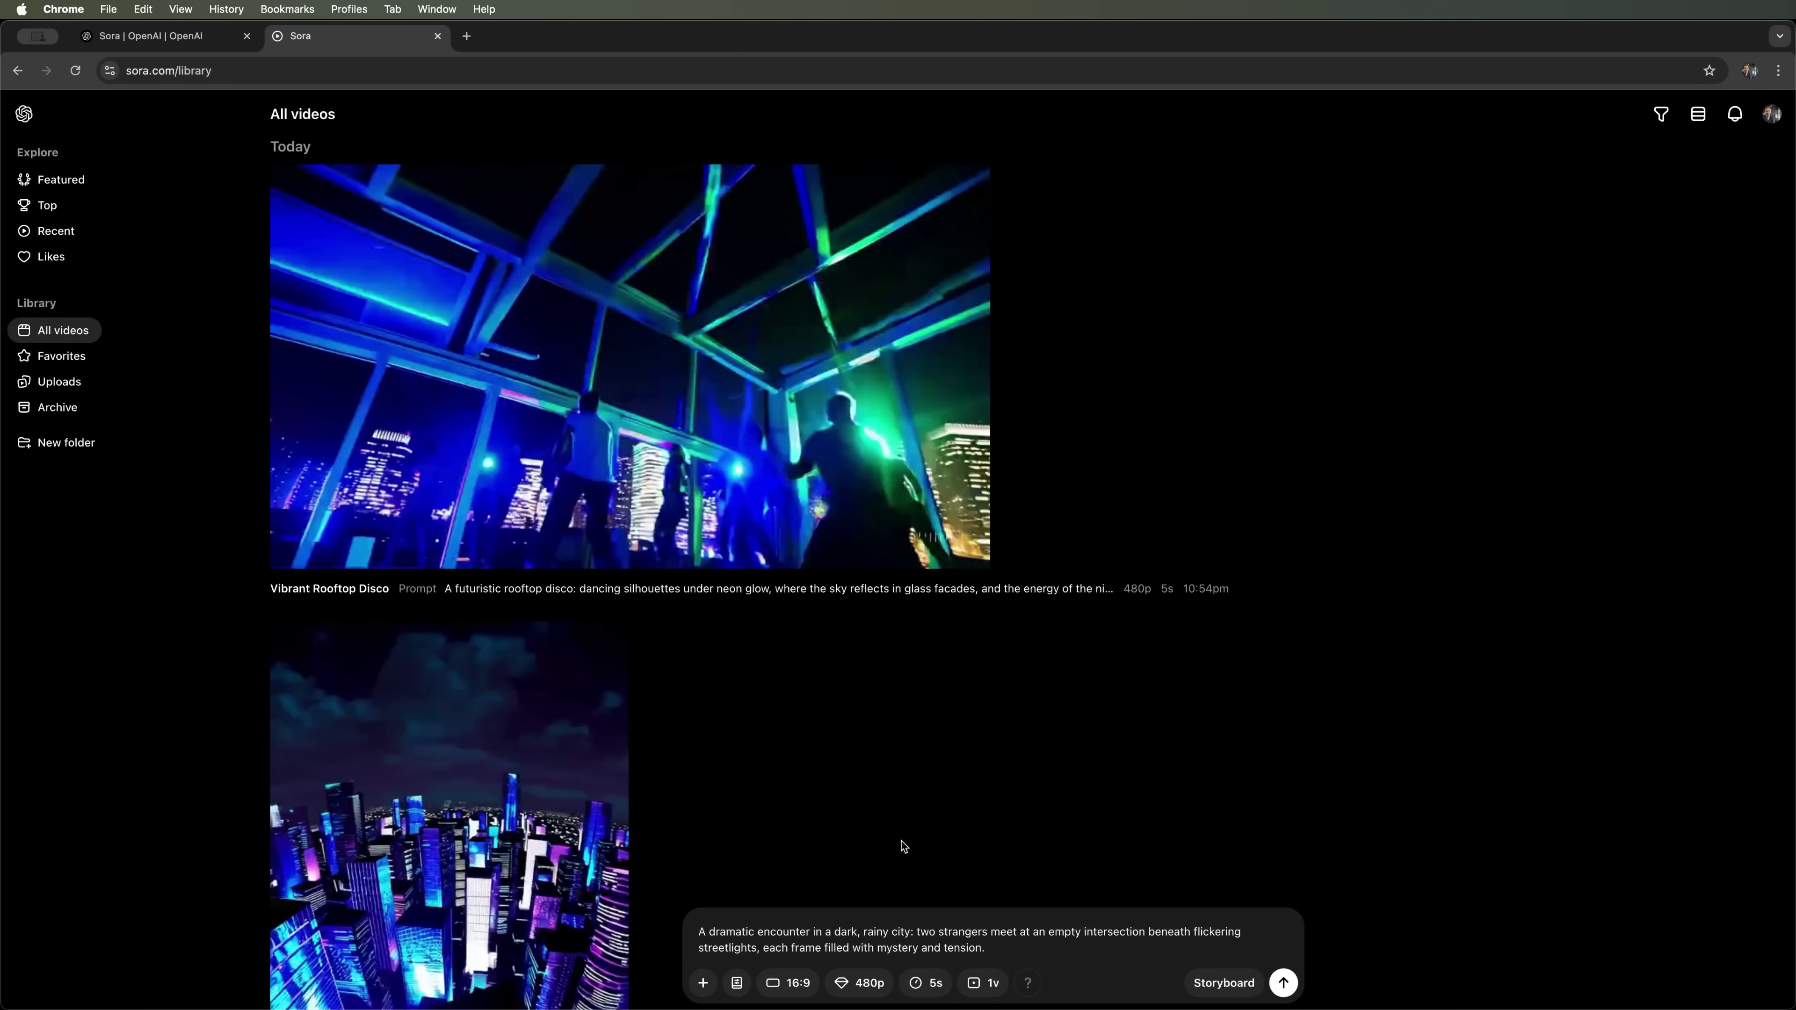
pyautogui.scroll(-1, 879, 945)
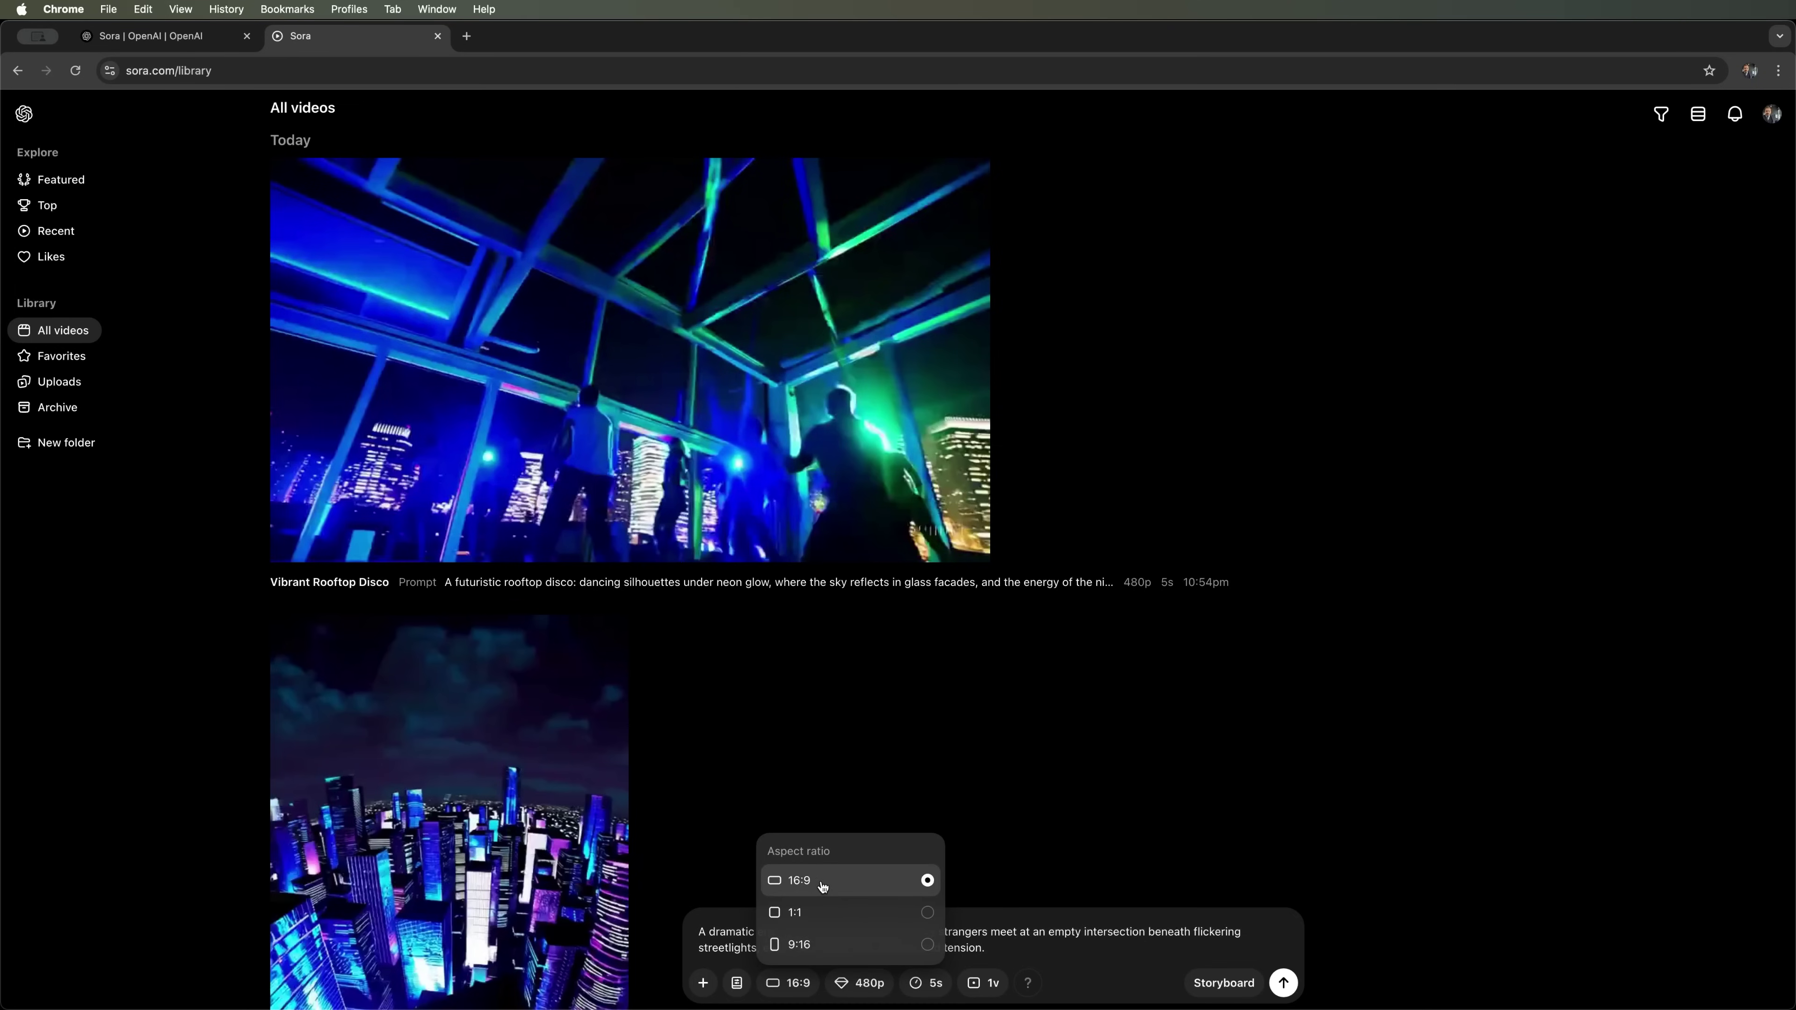
pyautogui.click(1049, 944)
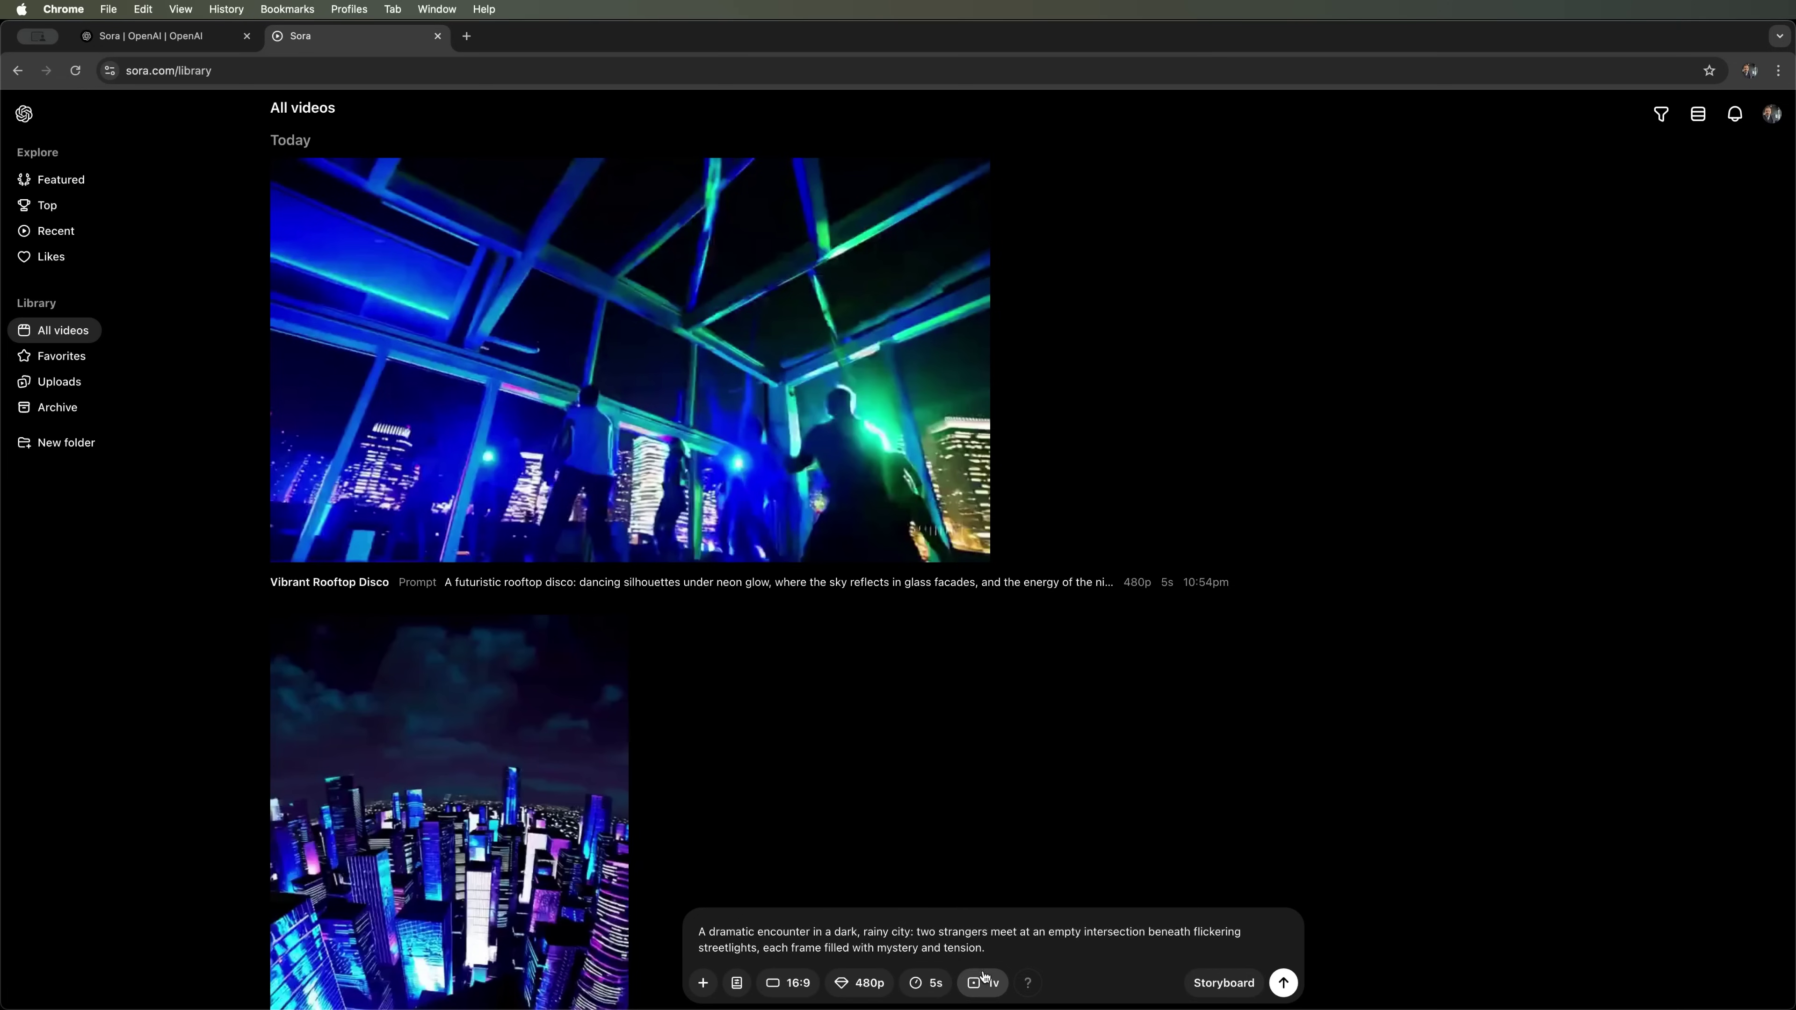
pyautogui.click(927, 982)
pyautogui.click(952, 919)
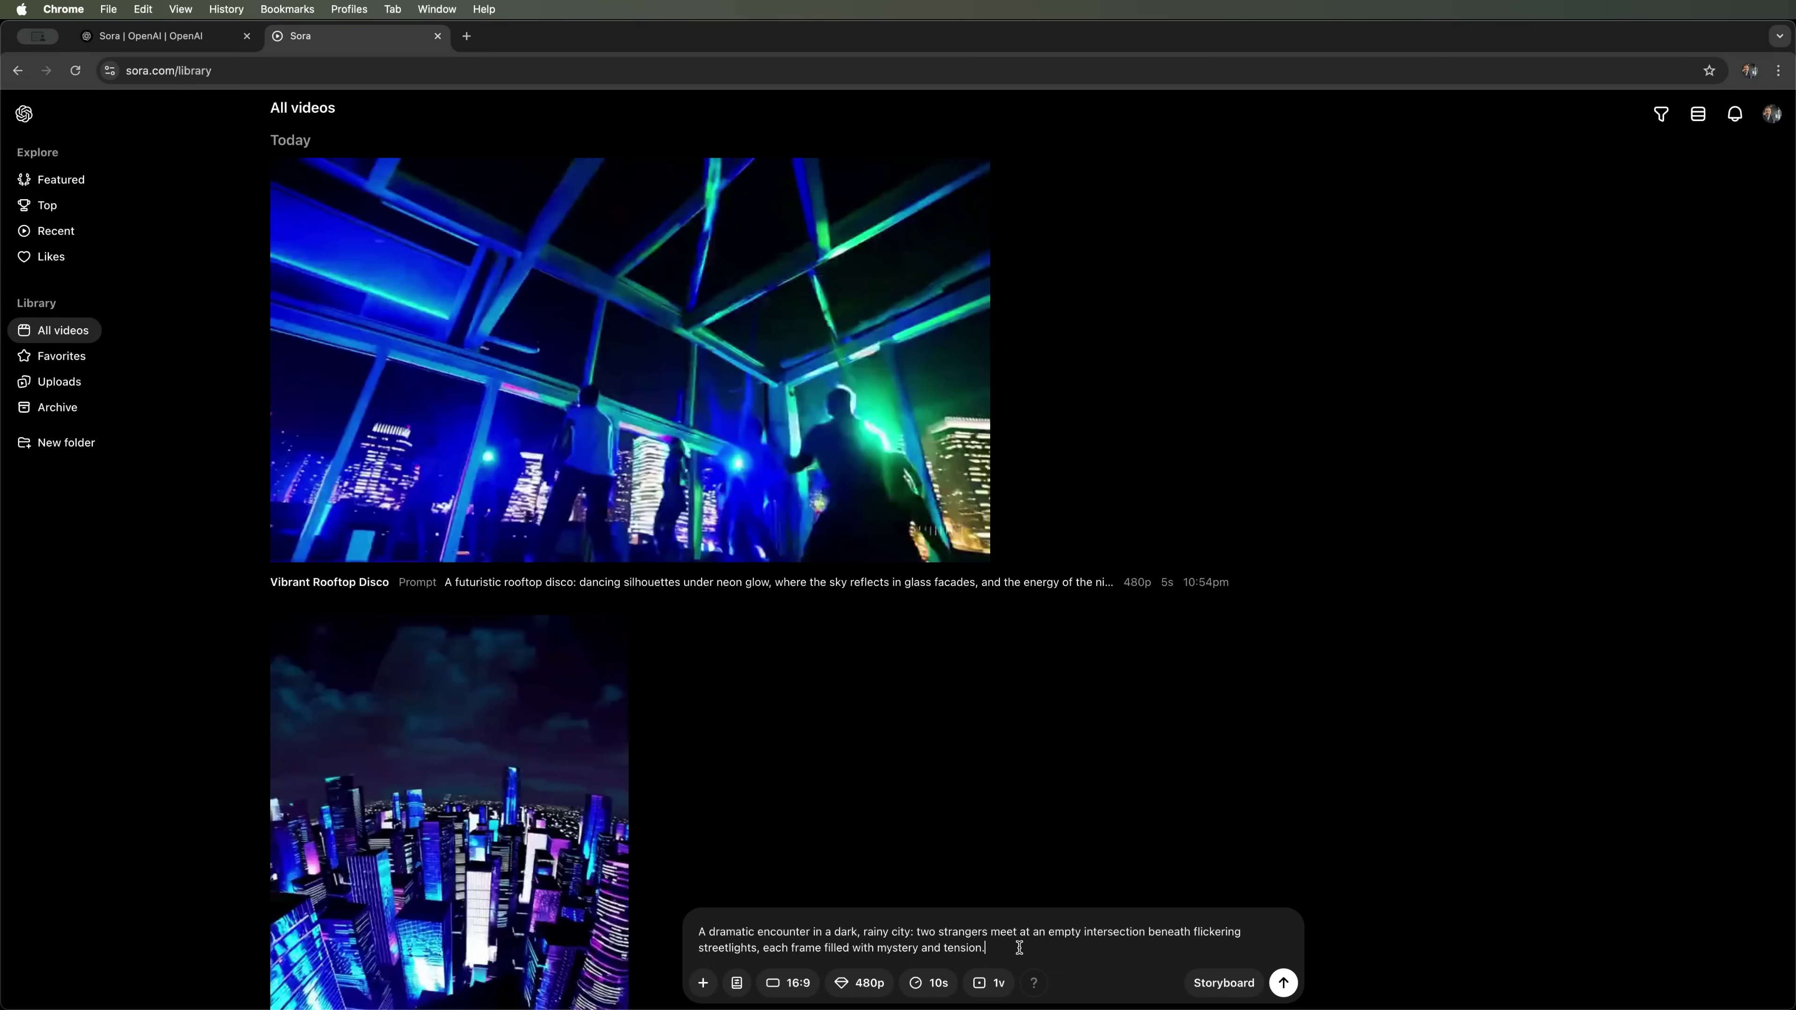
pyautogui.click(1282, 984)
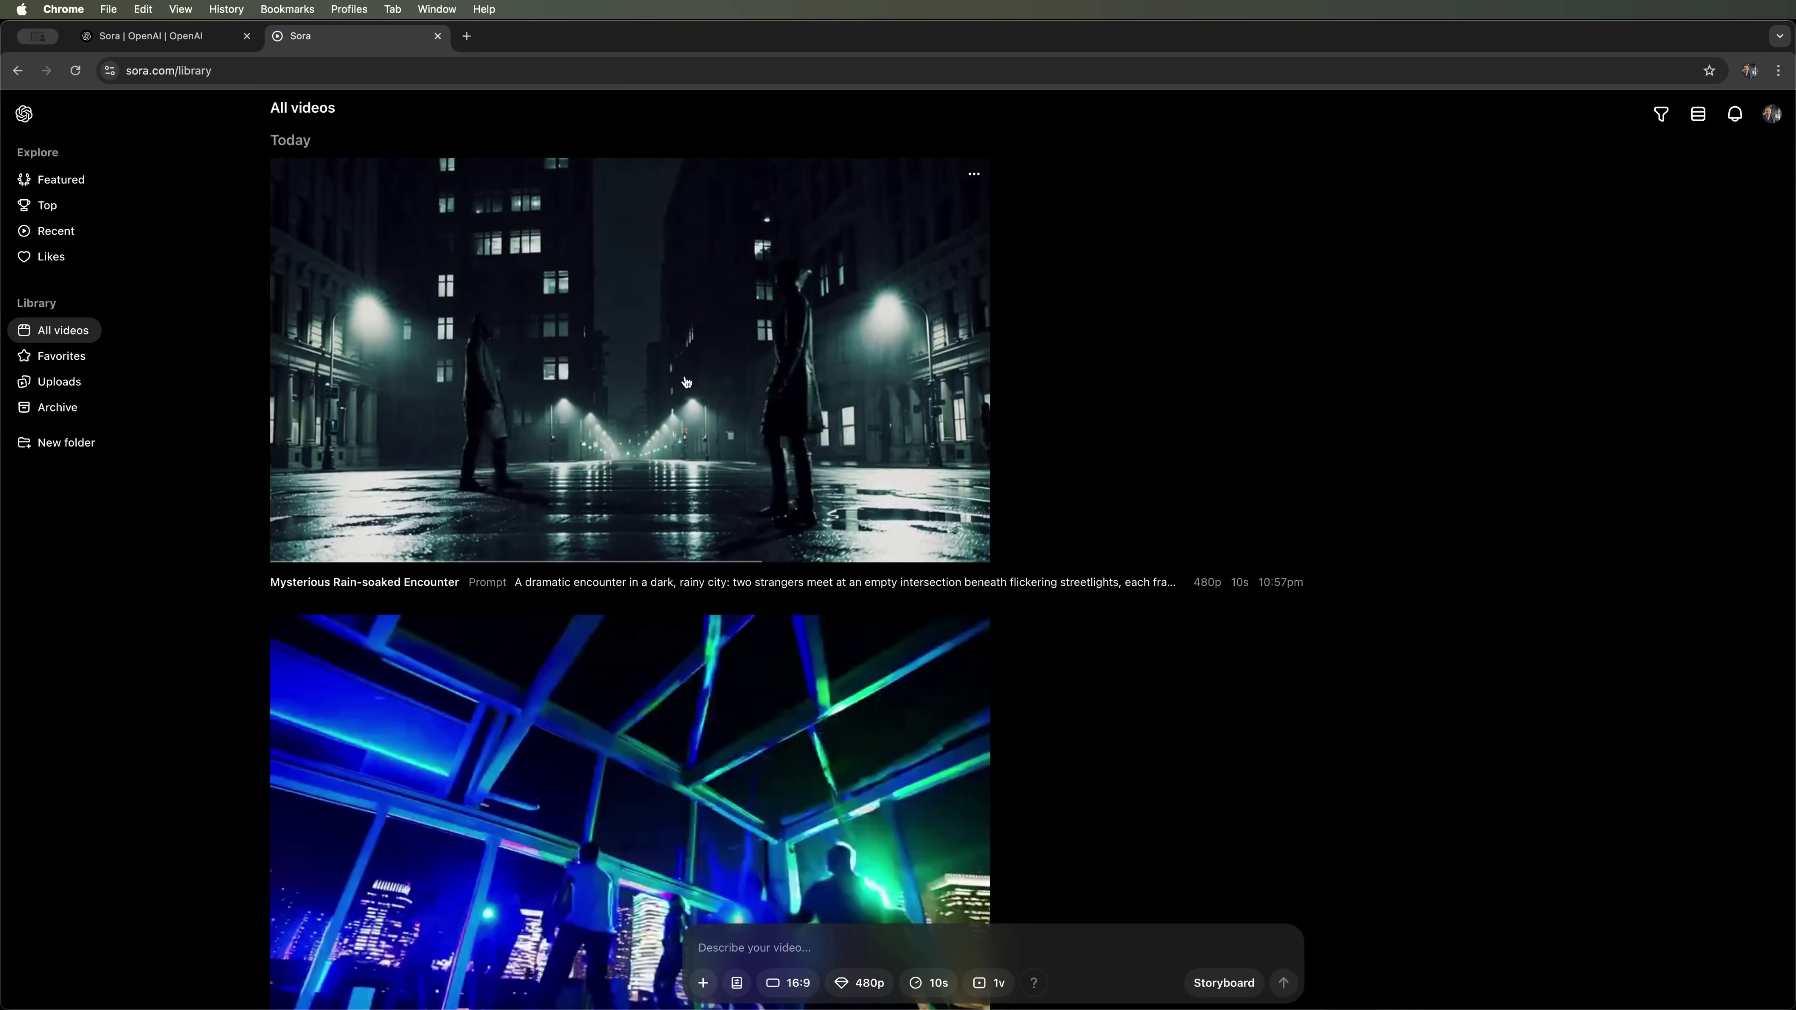
pyautogui.click(683, 381)
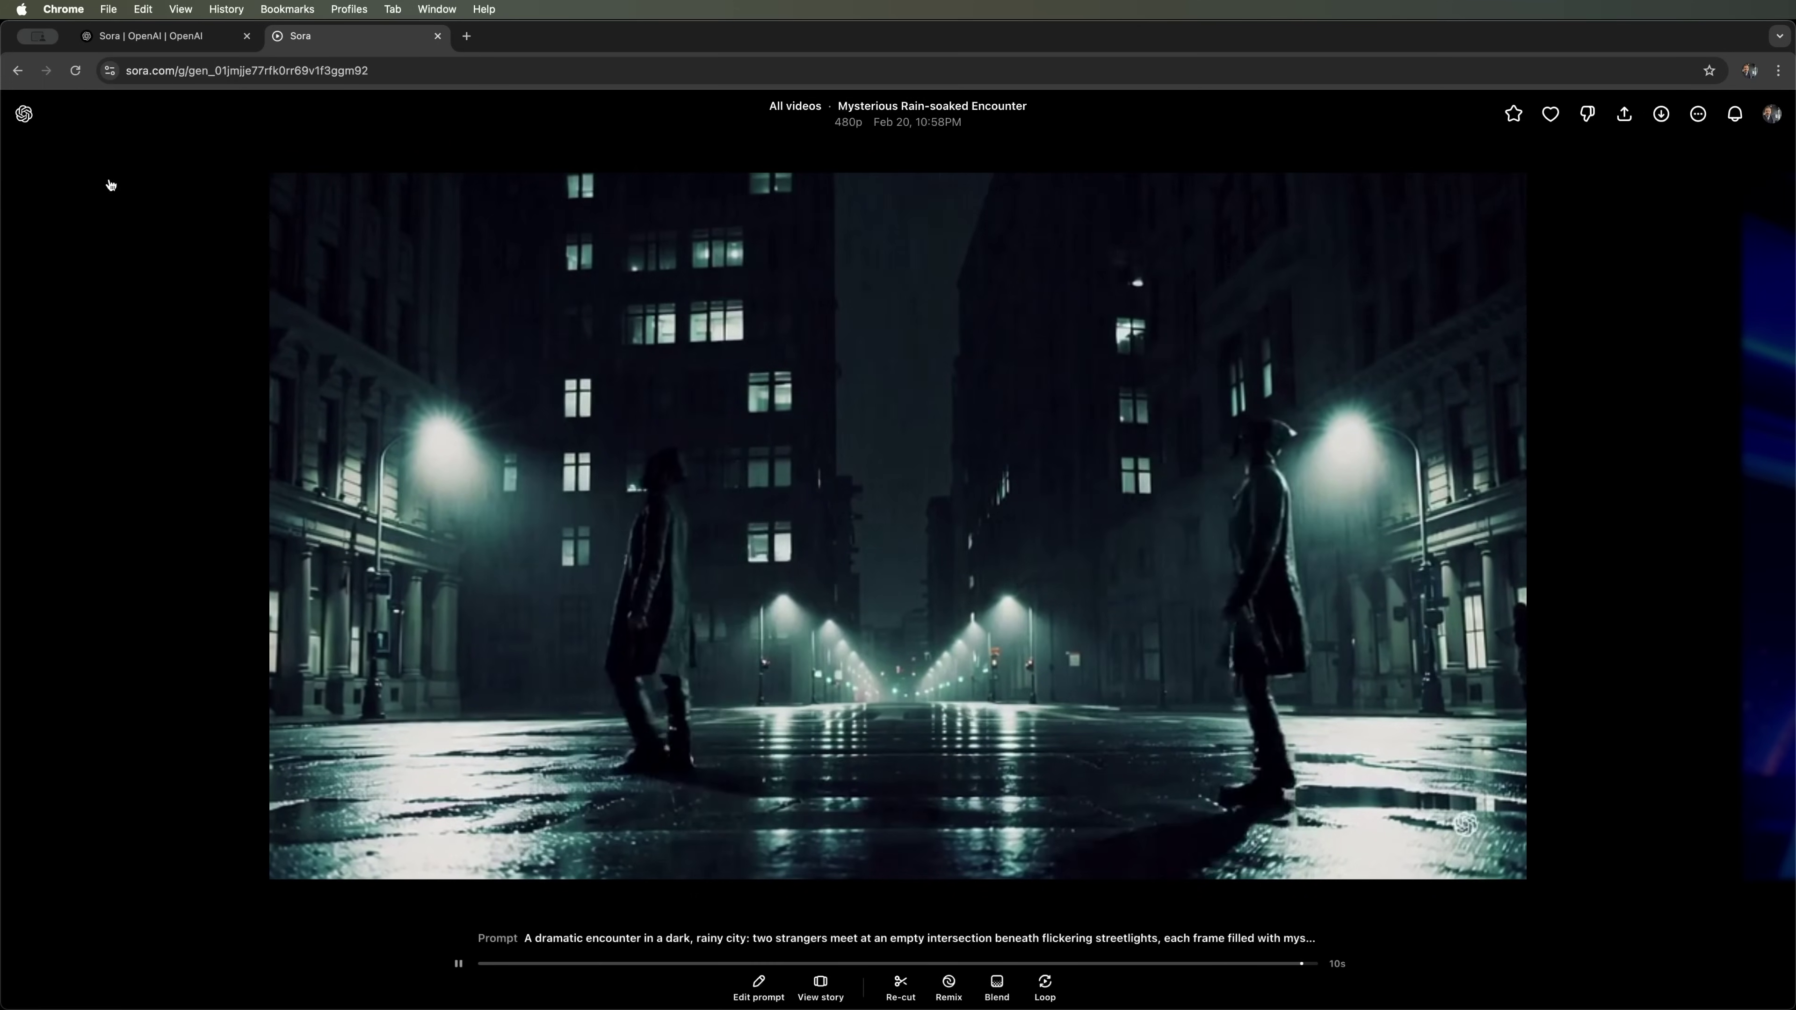
pyautogui.click(25, 115)
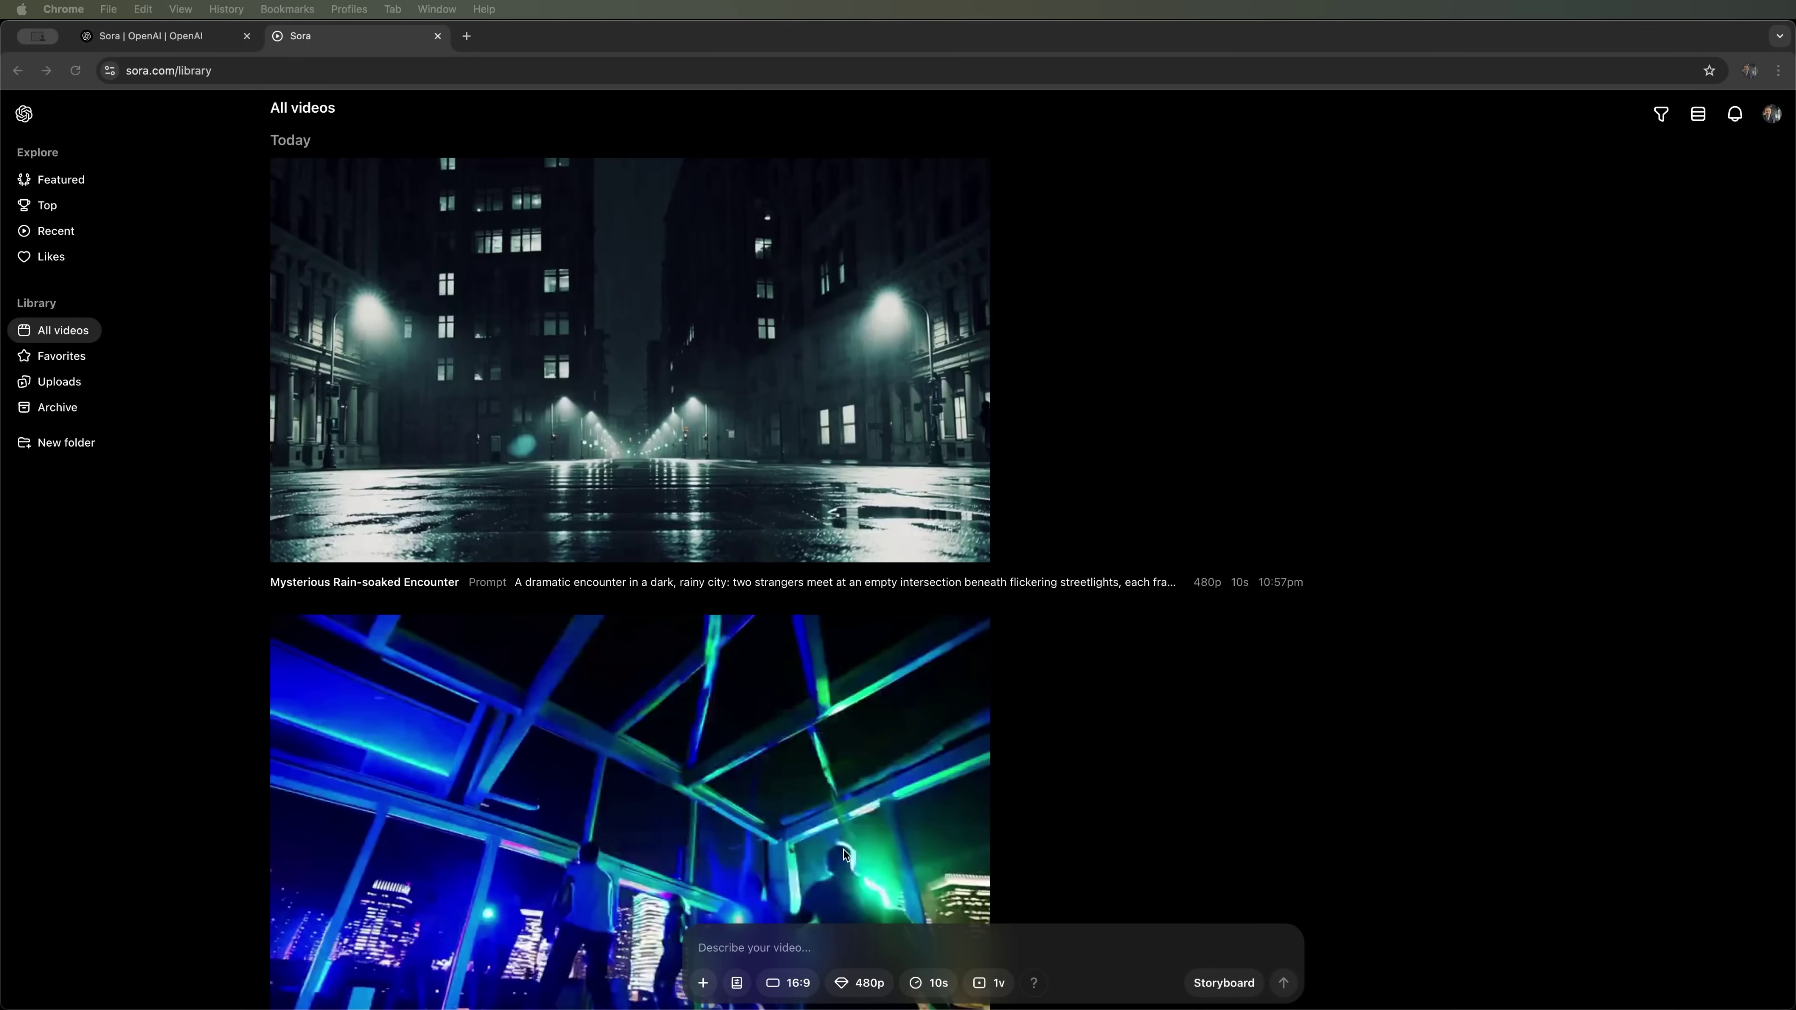
# Apply the Archival preset and submit the 1920s bustling city square newsreel prompt.
pyautogui.click(741, 986)
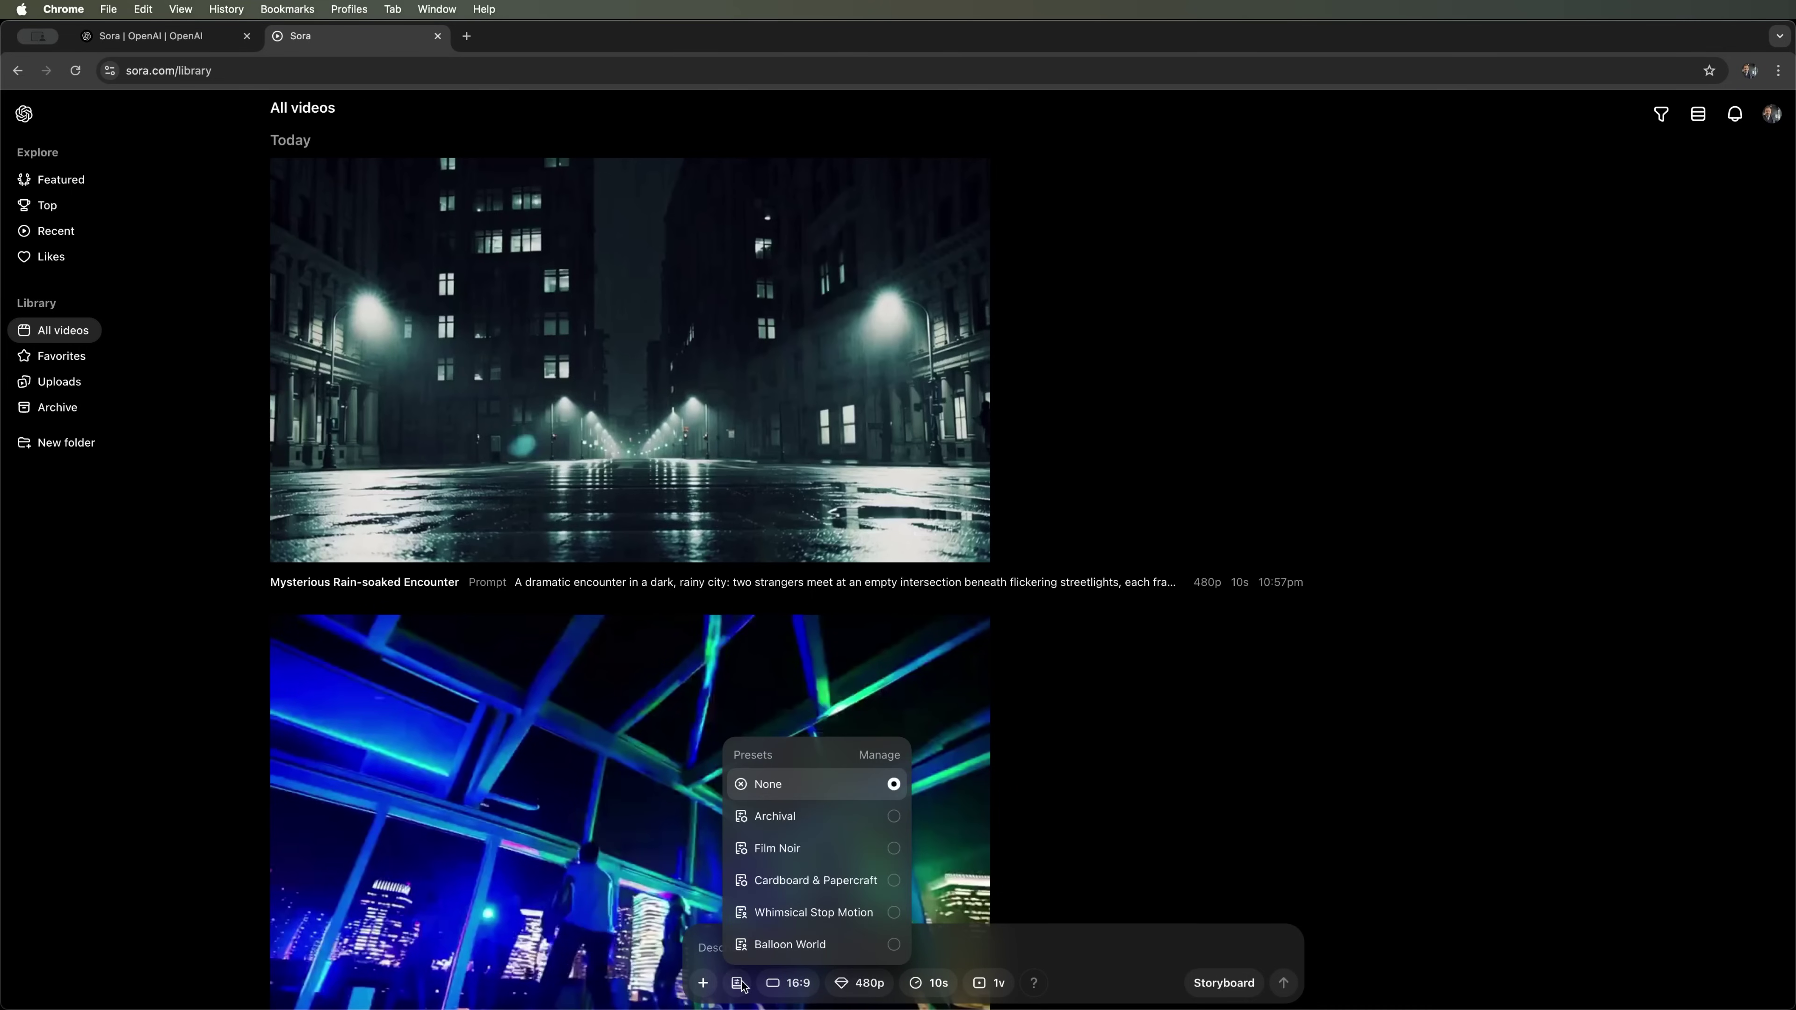
pyautogui.click(894, 818)
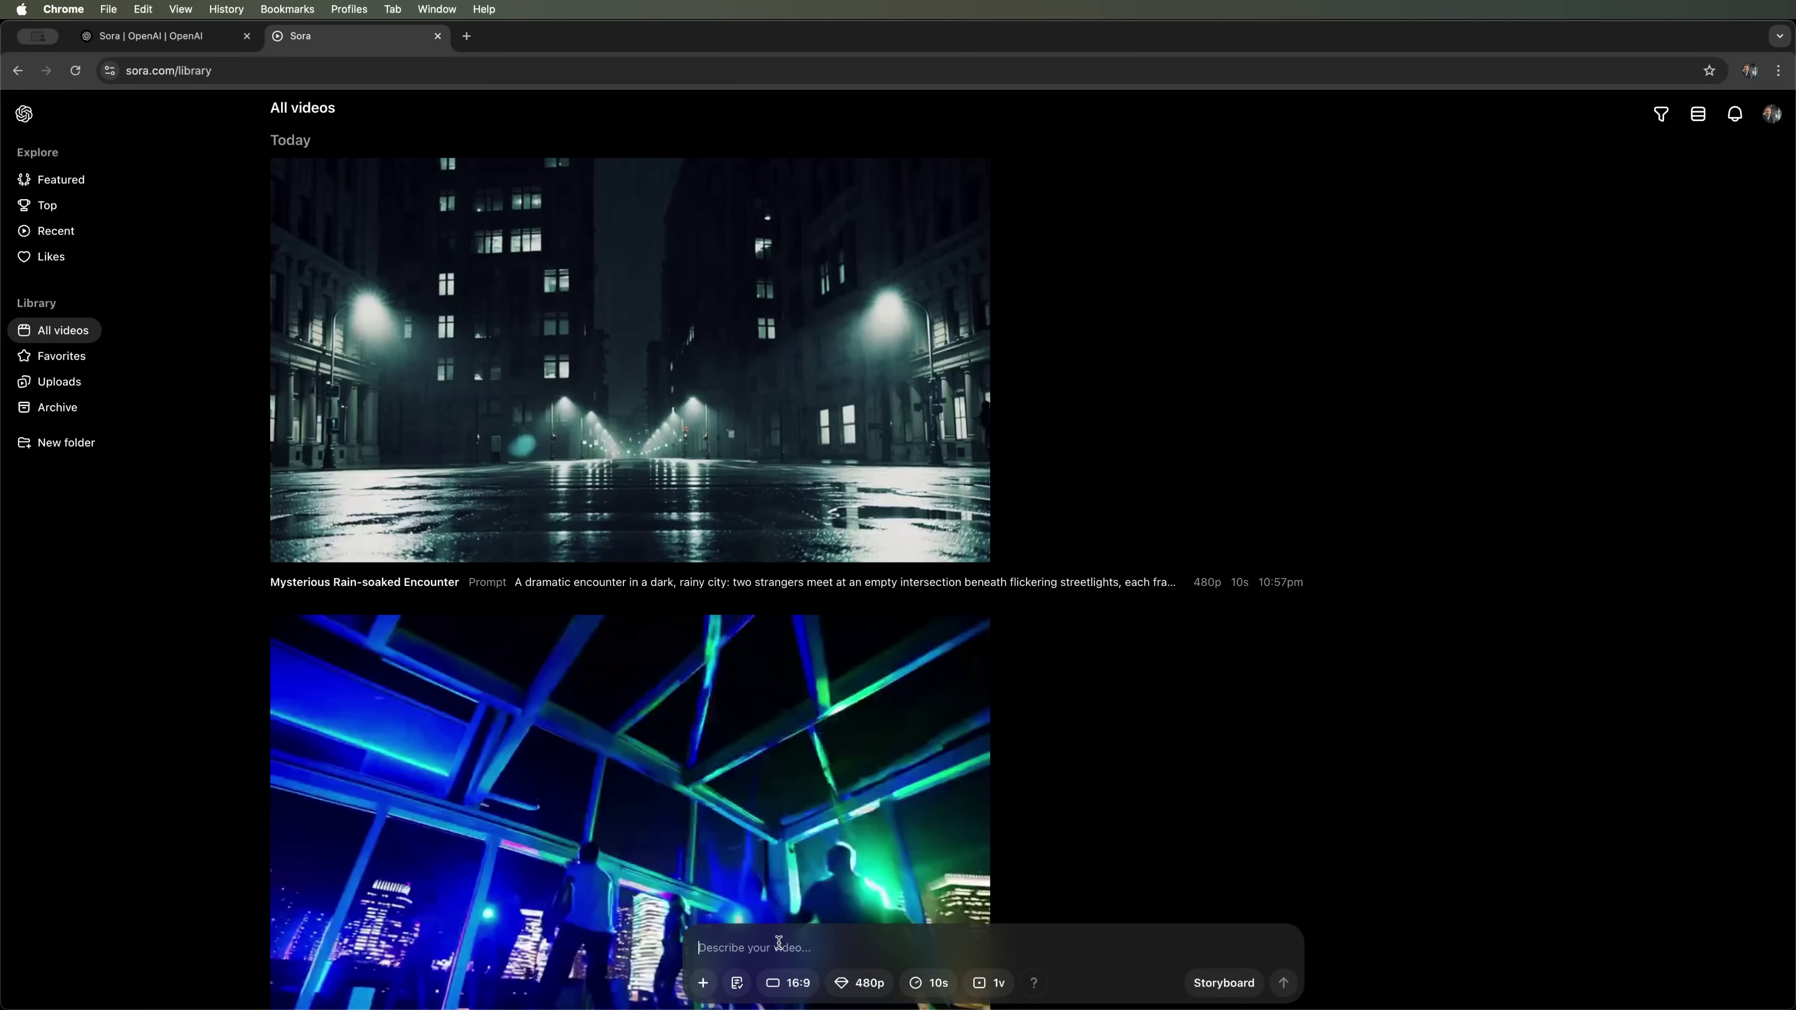
pyautogui.write('A historical newsreel of a bustling city square from the 1920s, complete with grainy footage and flickering film texture')
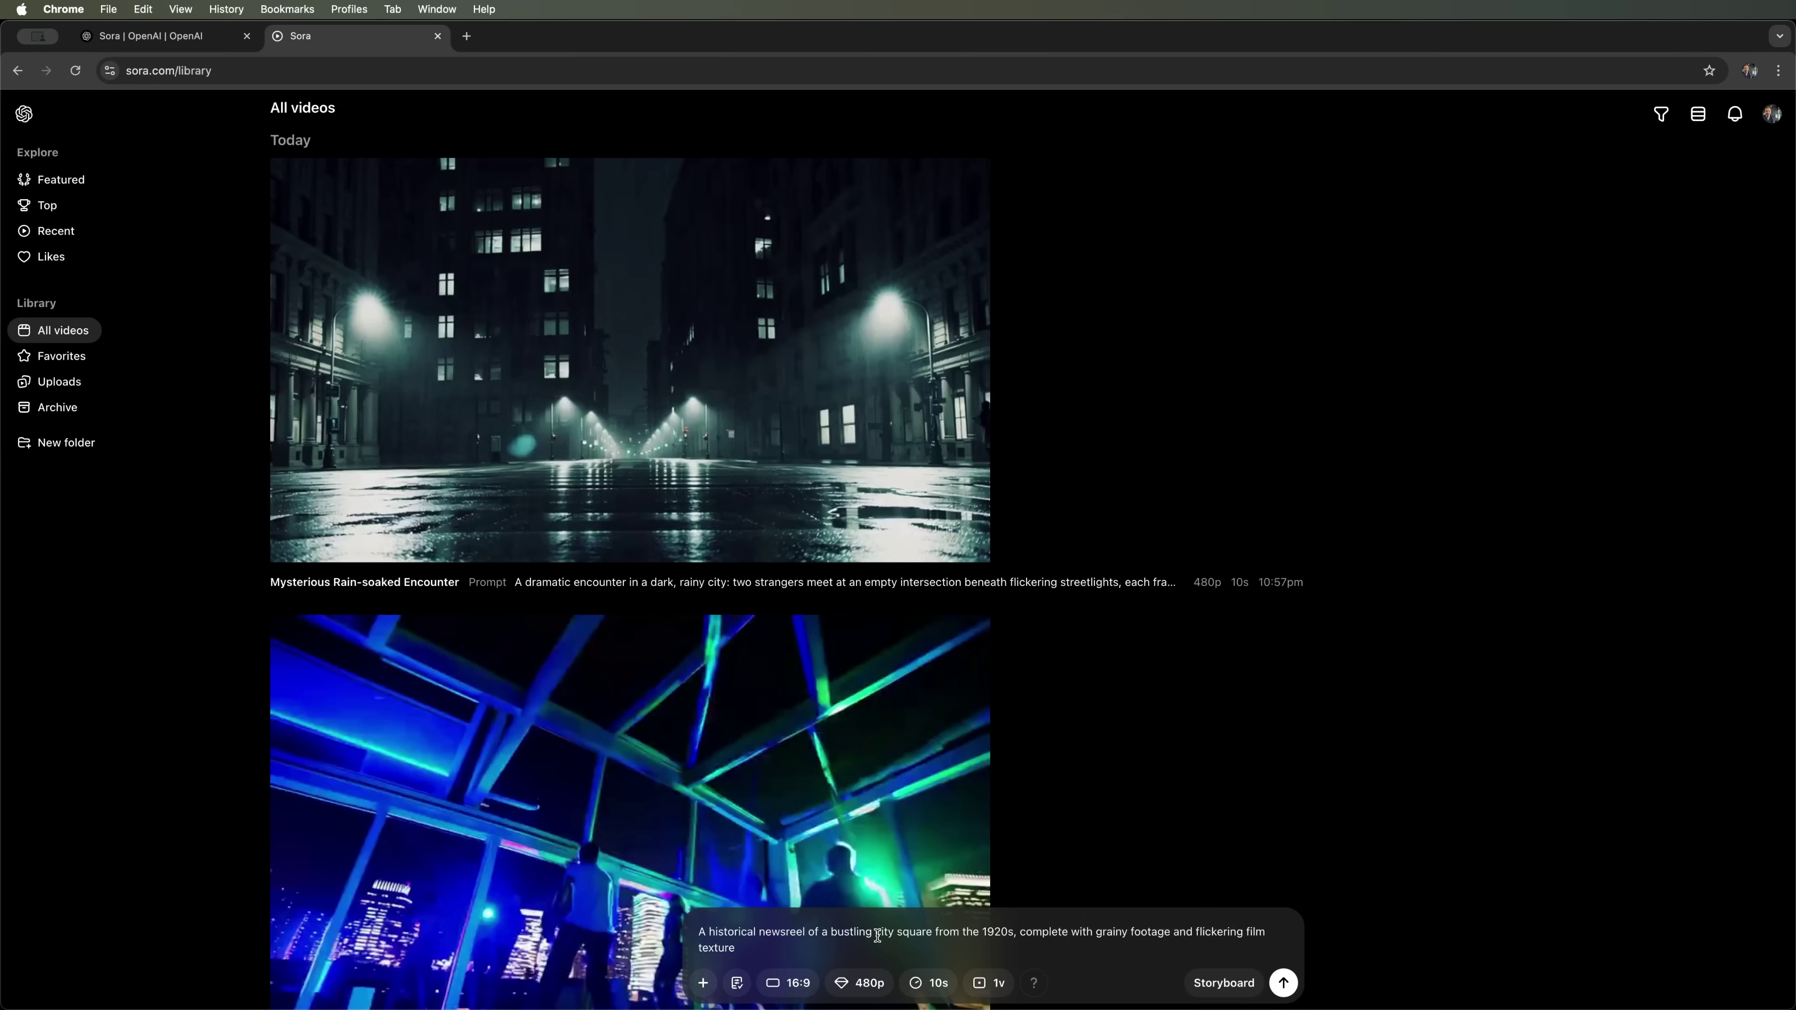
pyautogui.moveTo(877, 936); pyautogui.dragTo(957, 934)
pyautogui.click(1038, 944)
pyautogui.click(1283, 983)
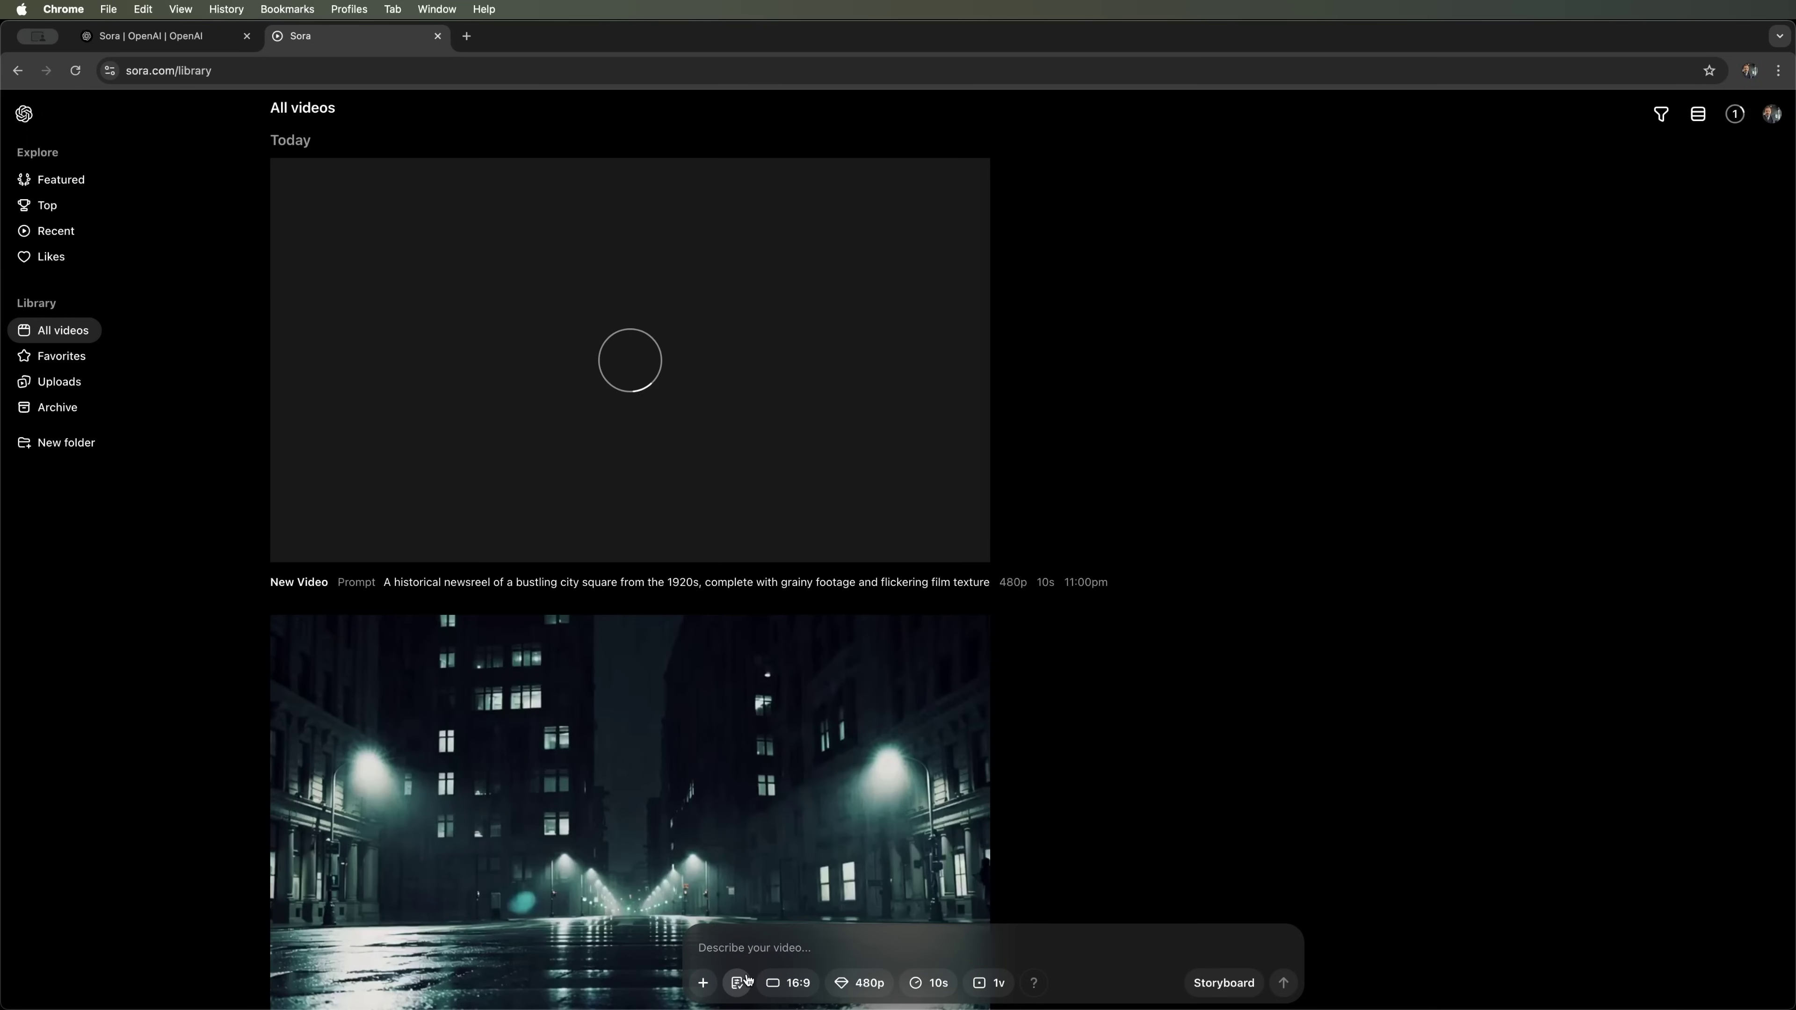
# Play the finished 1920s City Bustle newsreel clip, then return to the library.
pyautogui.click(642, 443)
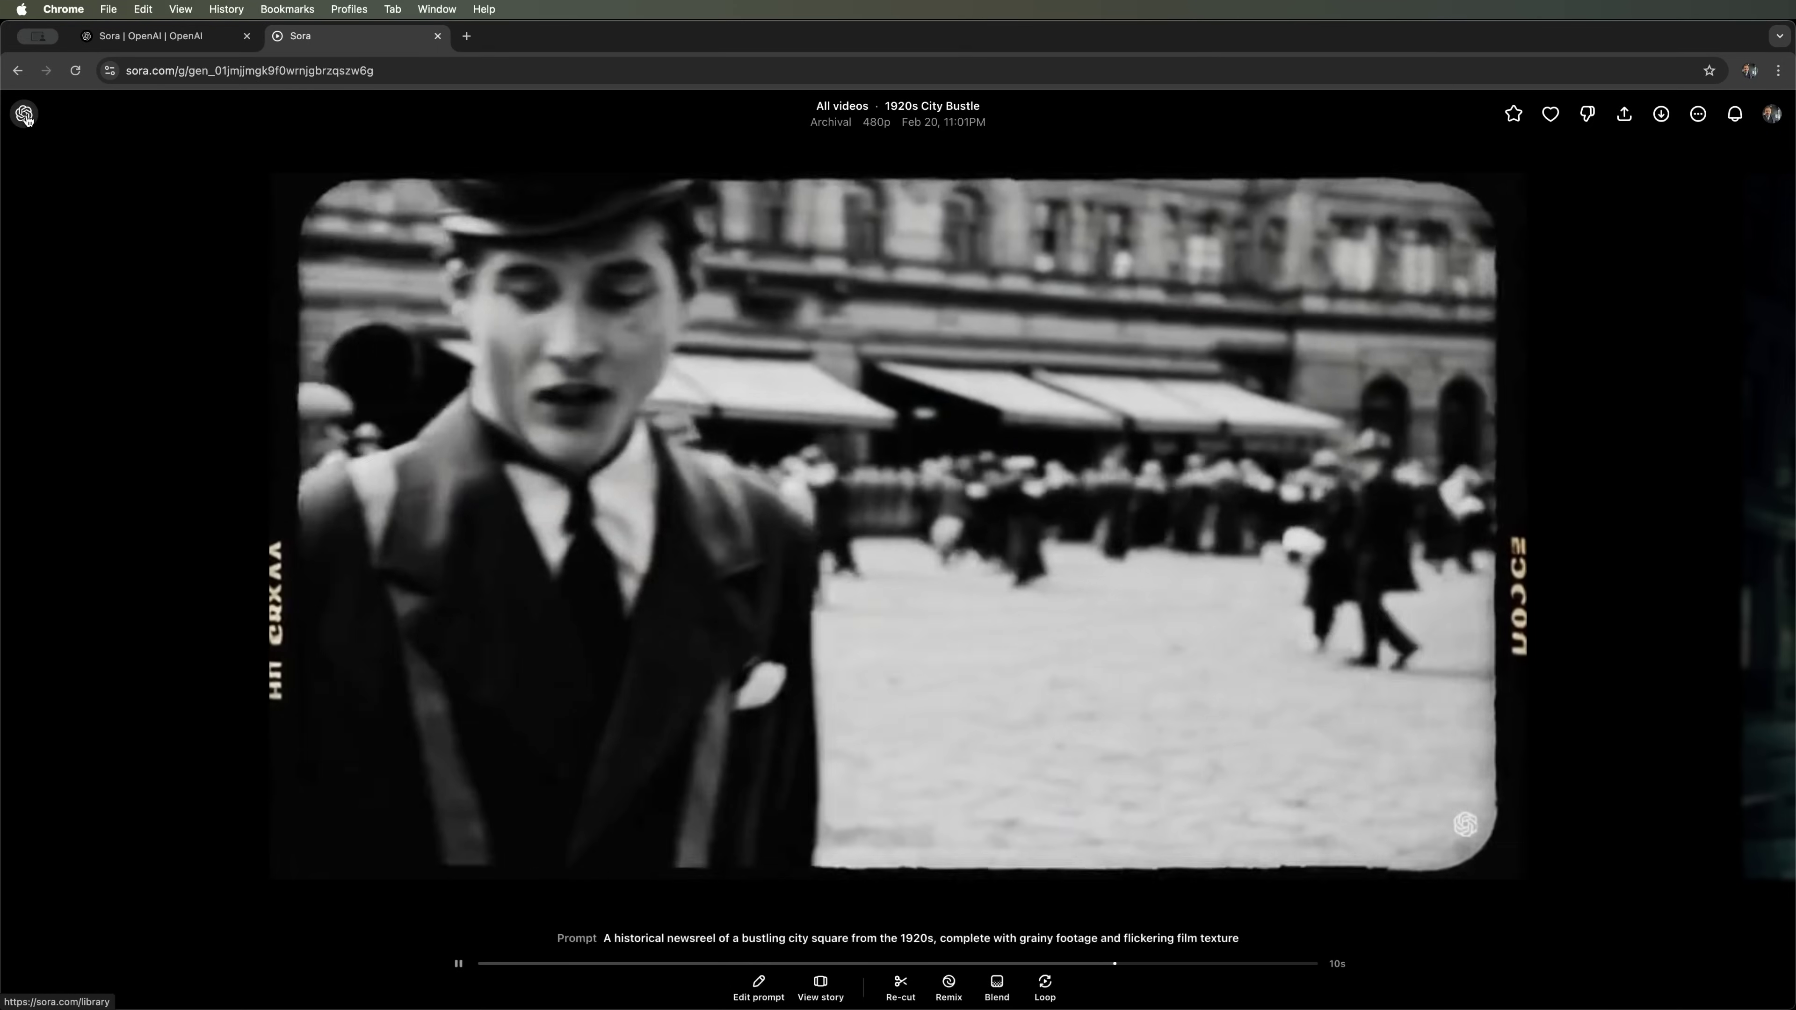
pyautogui.click(24, 115)
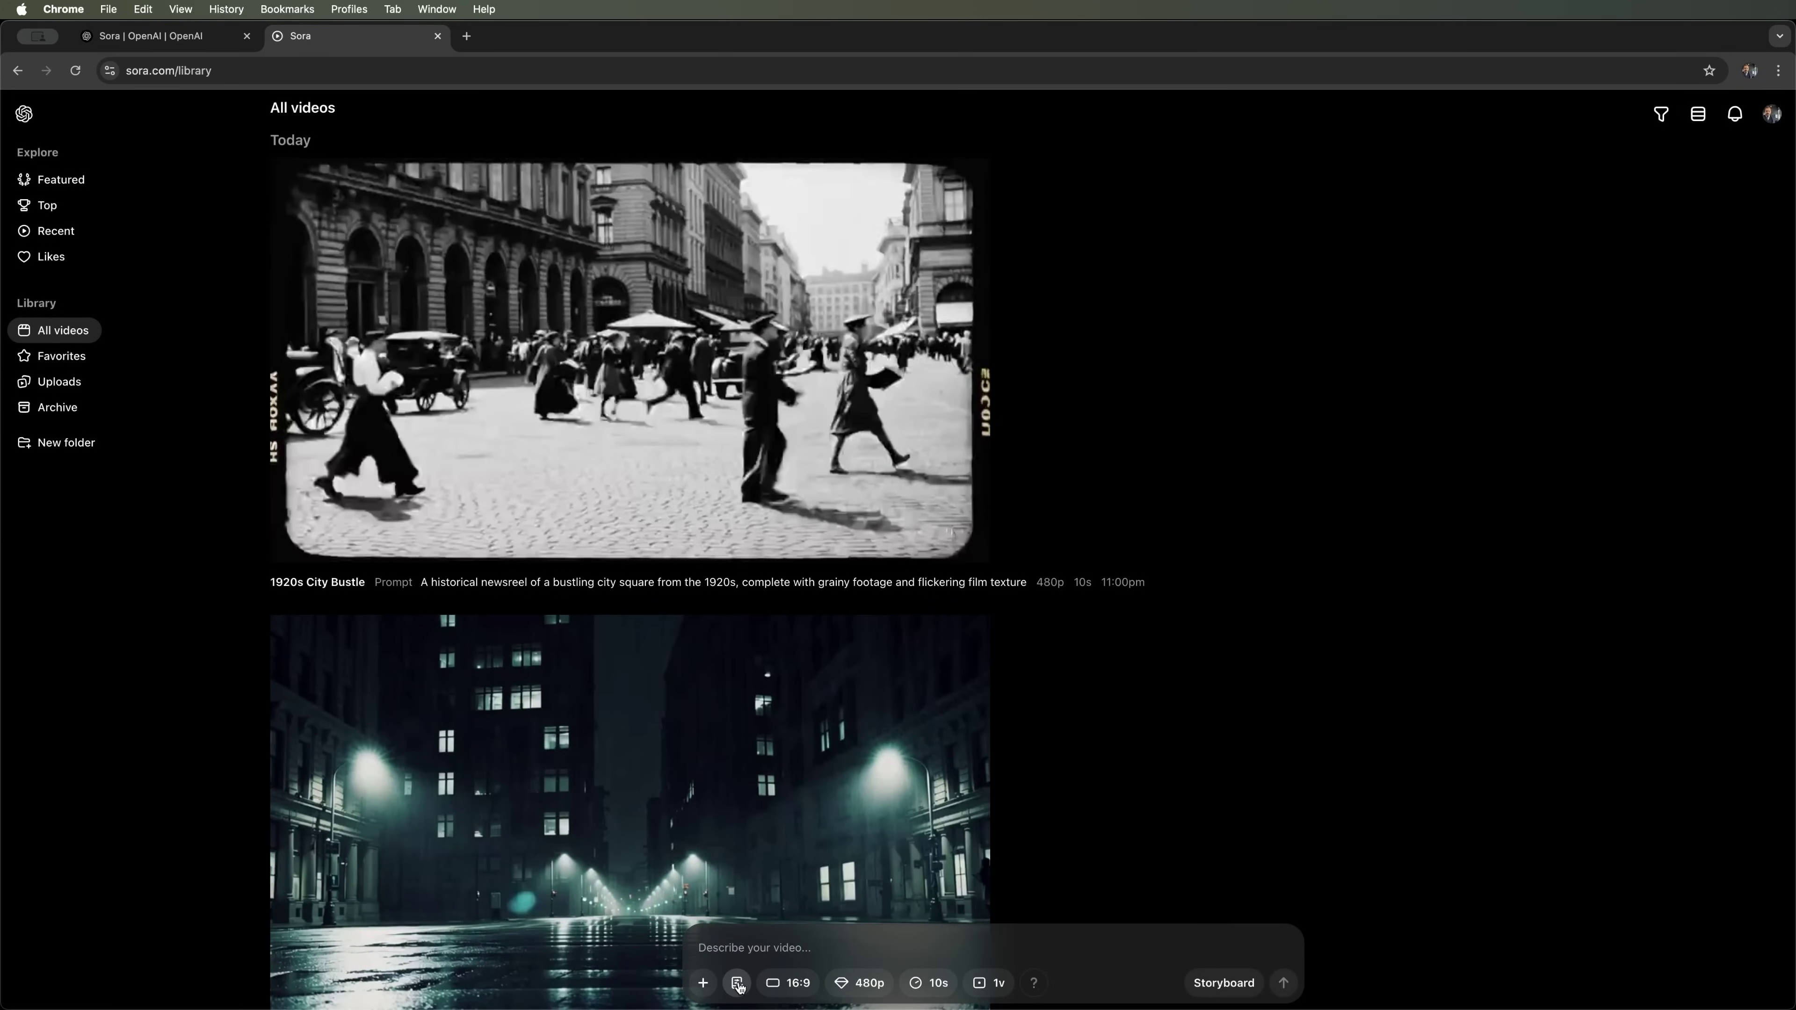
# Apply the Film Noir preset and submit the rainy-night private detective prompt.
pyautogui.click(737, 982)
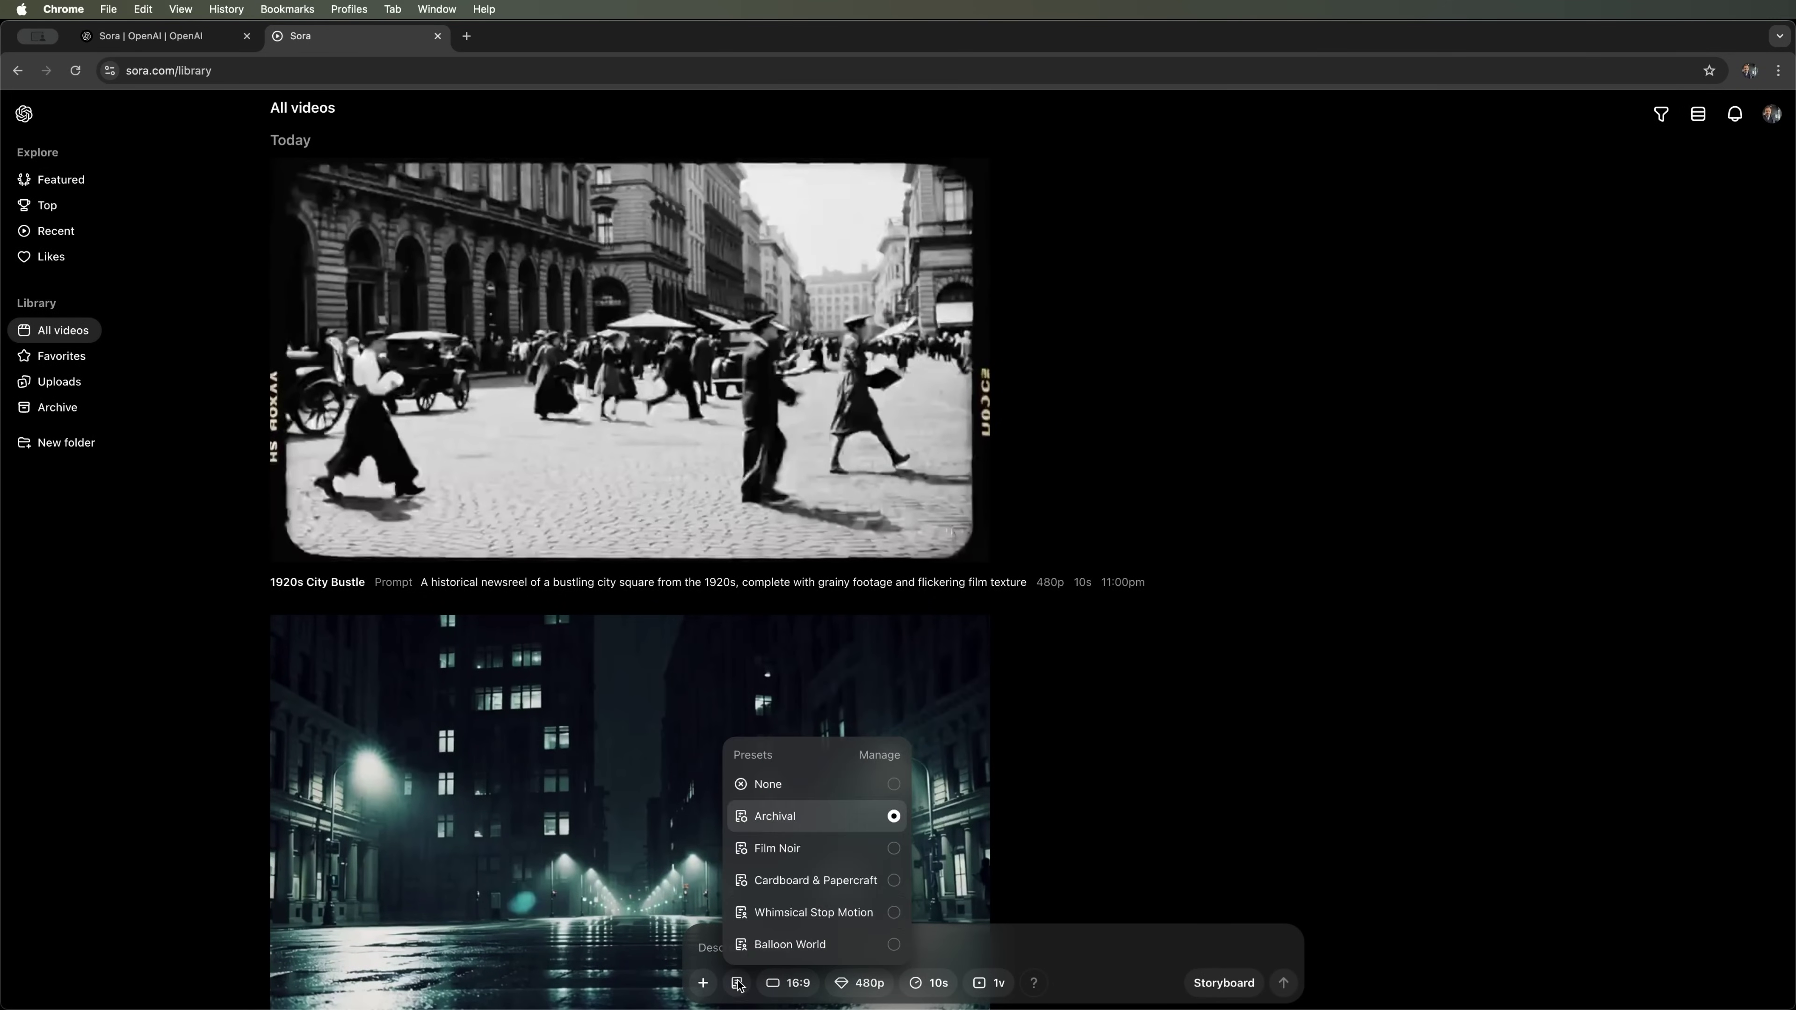
pyautogui.click(775, 849)
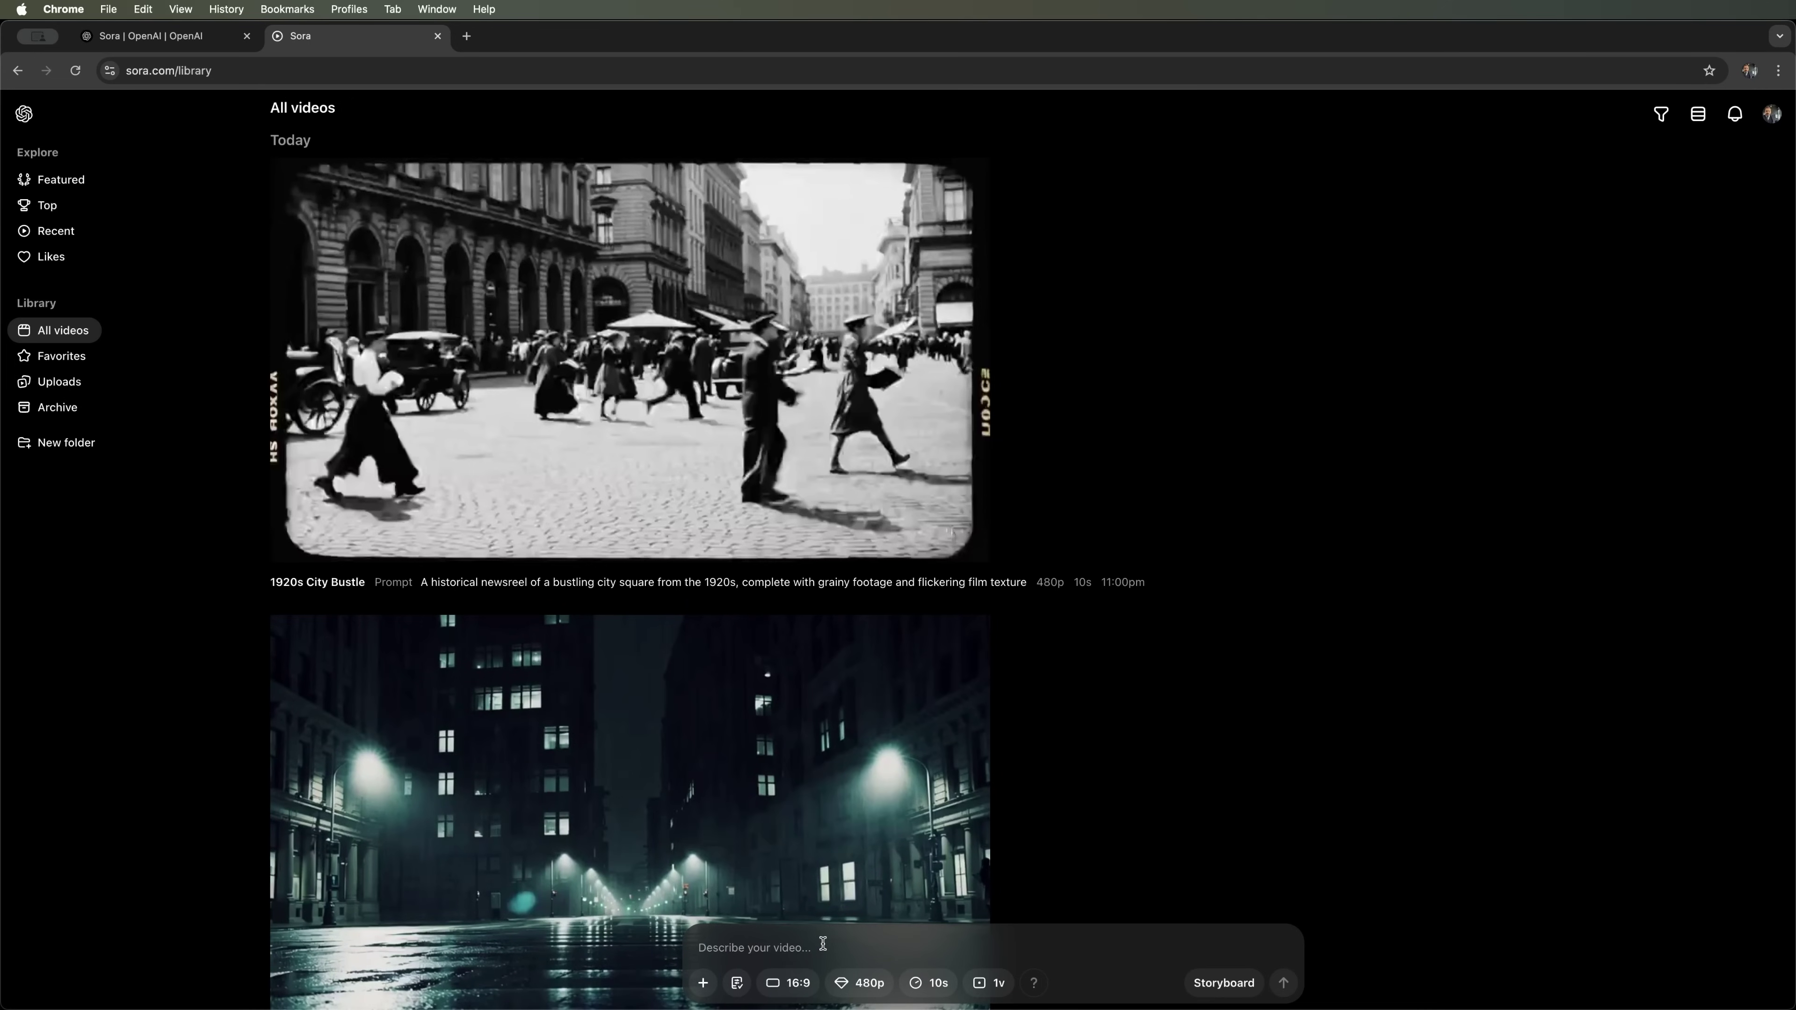
pyautogui.write('A private detective walks through dark, rainy streets at night under a flickering streetlamp, reminiscent of classic 1940s film noir.')
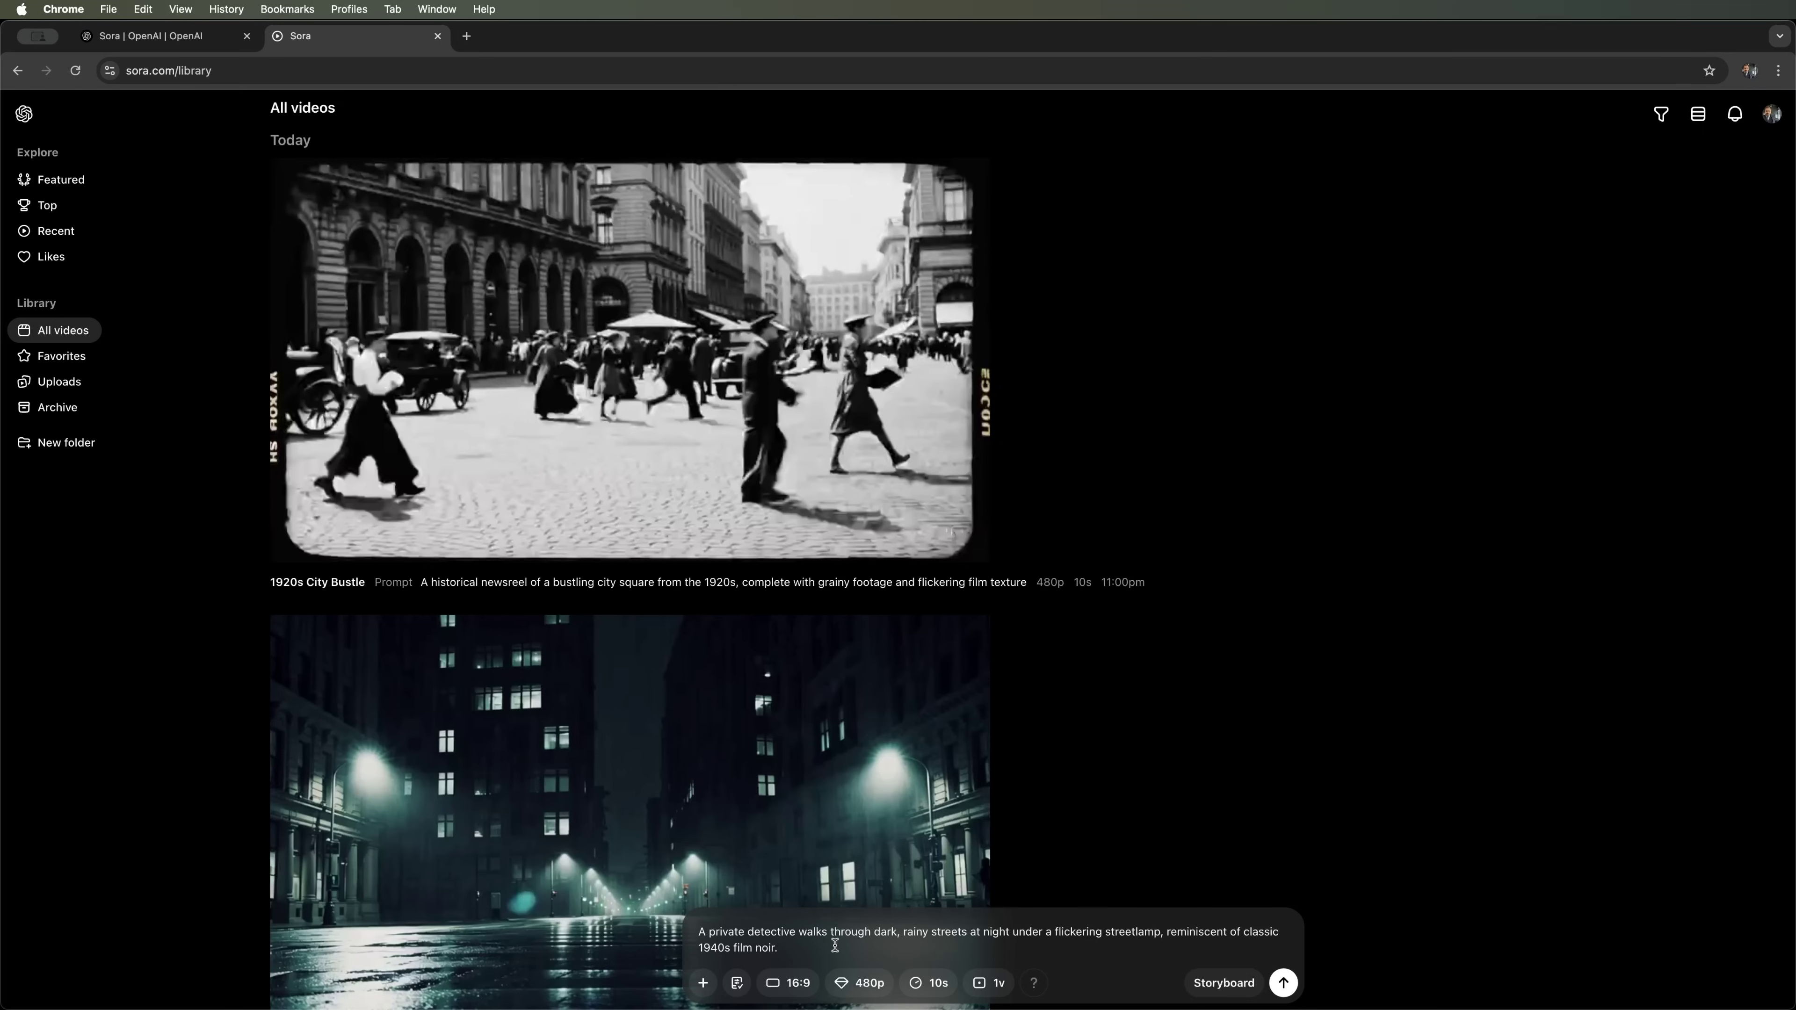
pyautogui.moveTo(774, 947); pyautogui.dragTo(680, 937)
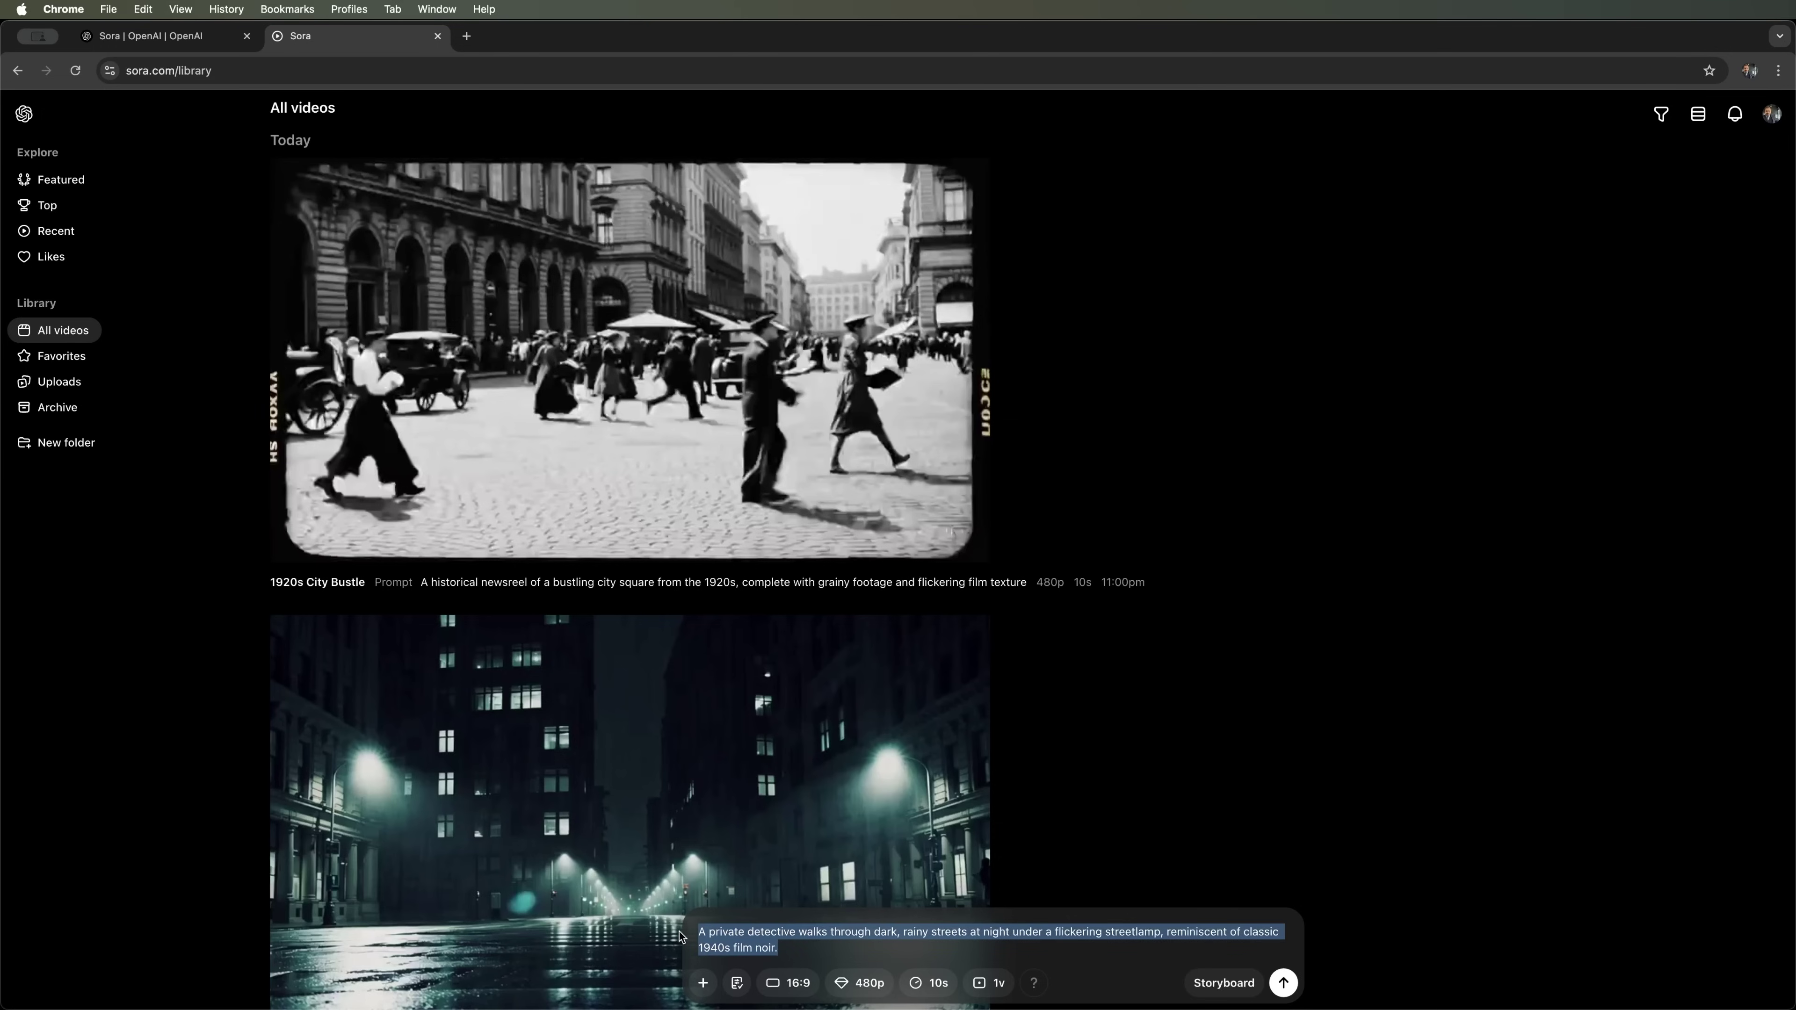
pyautogui.click(893, 951)
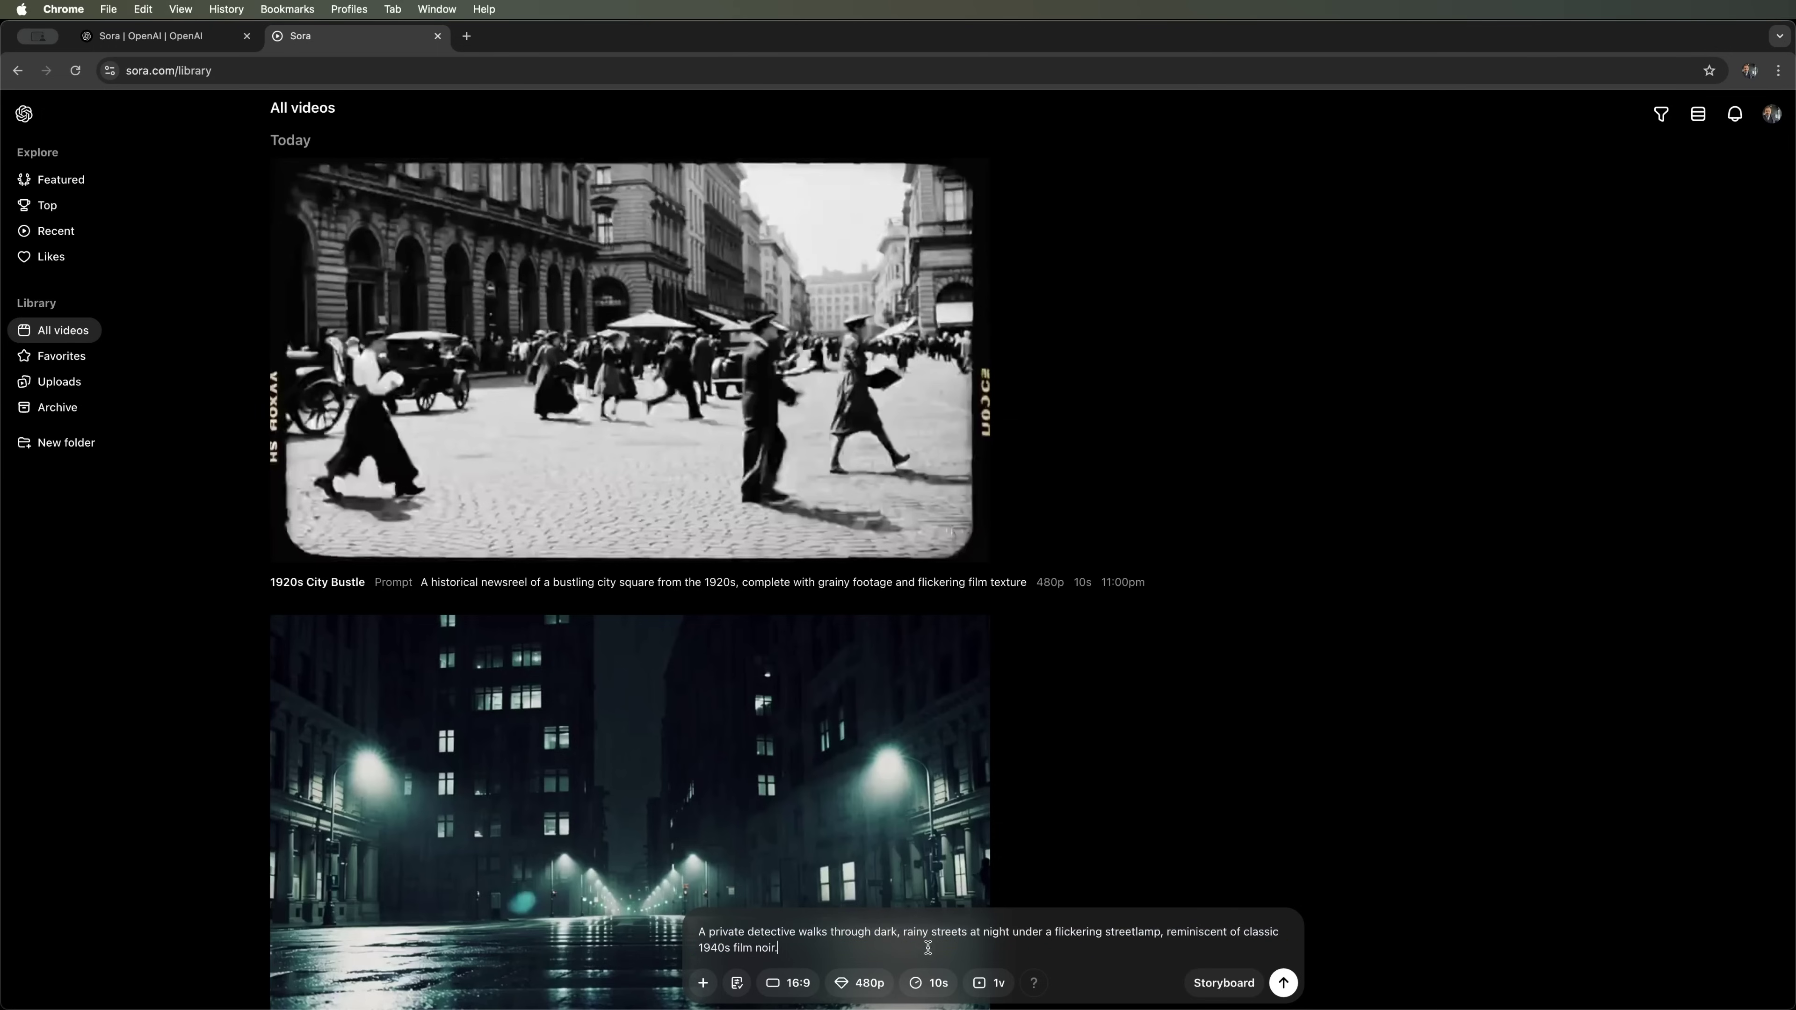
pyautogui.click(1281, 984)
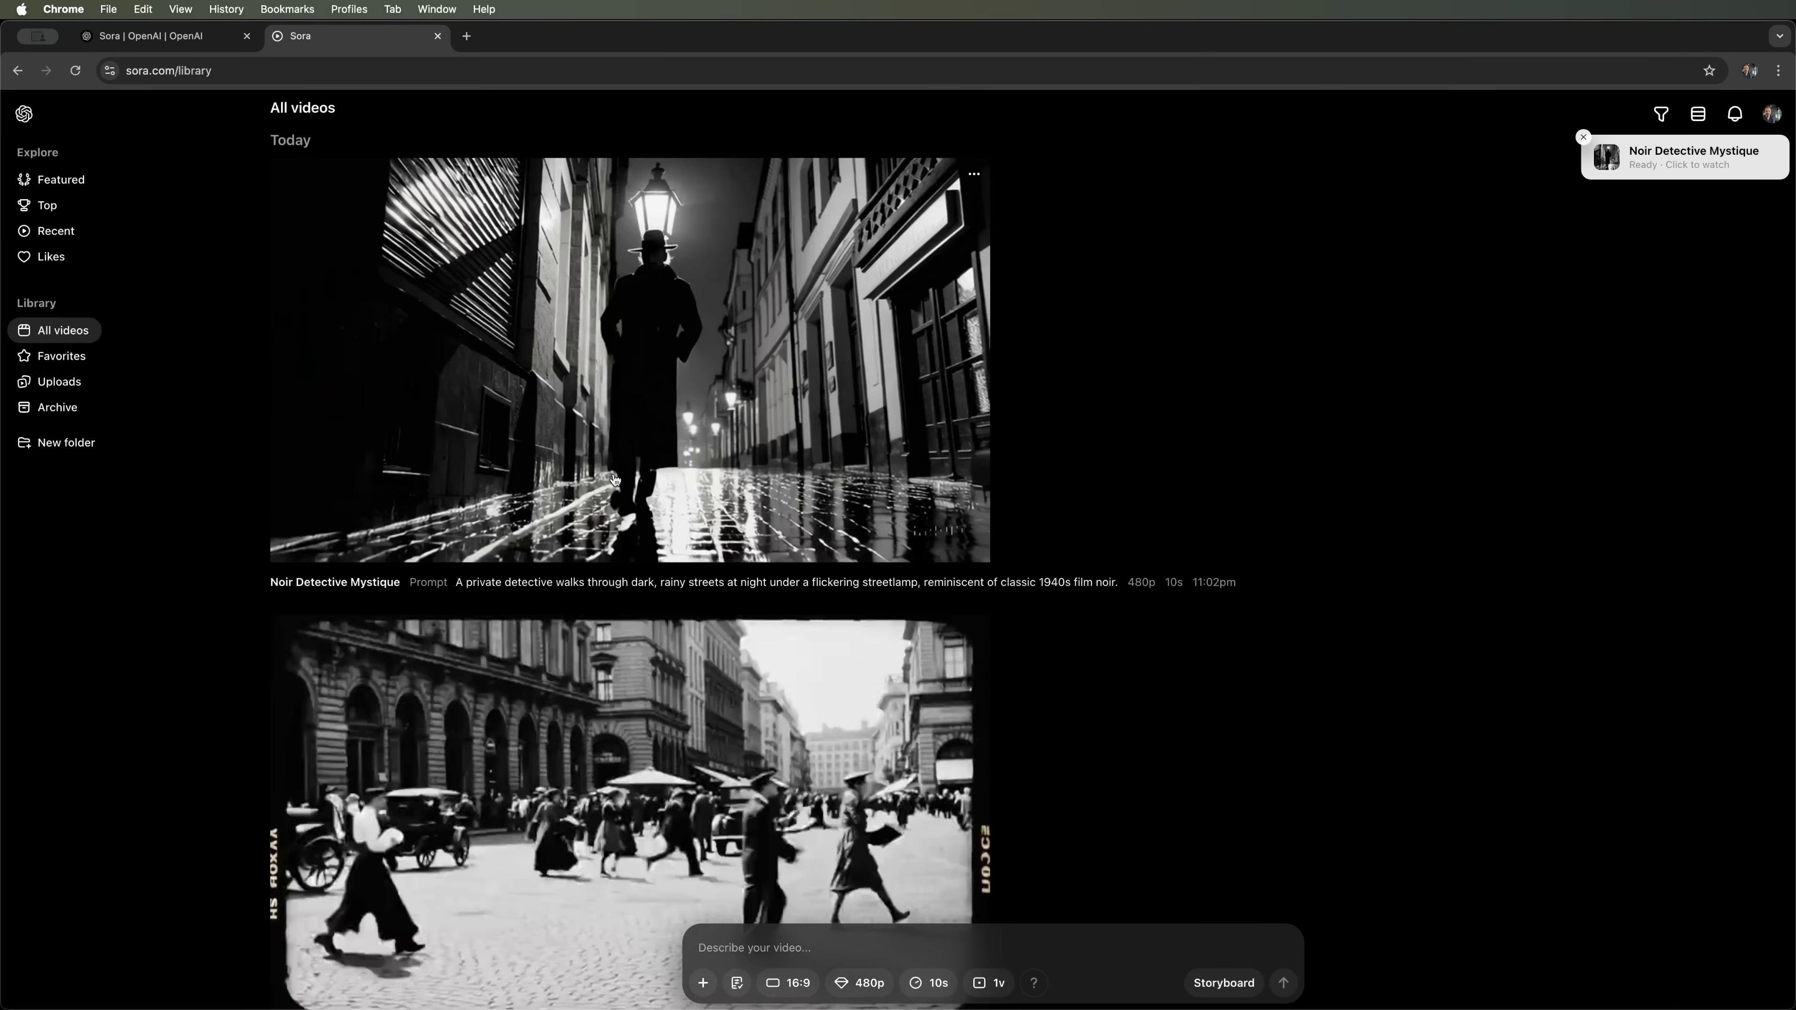
pyautogui.click(605, 404)
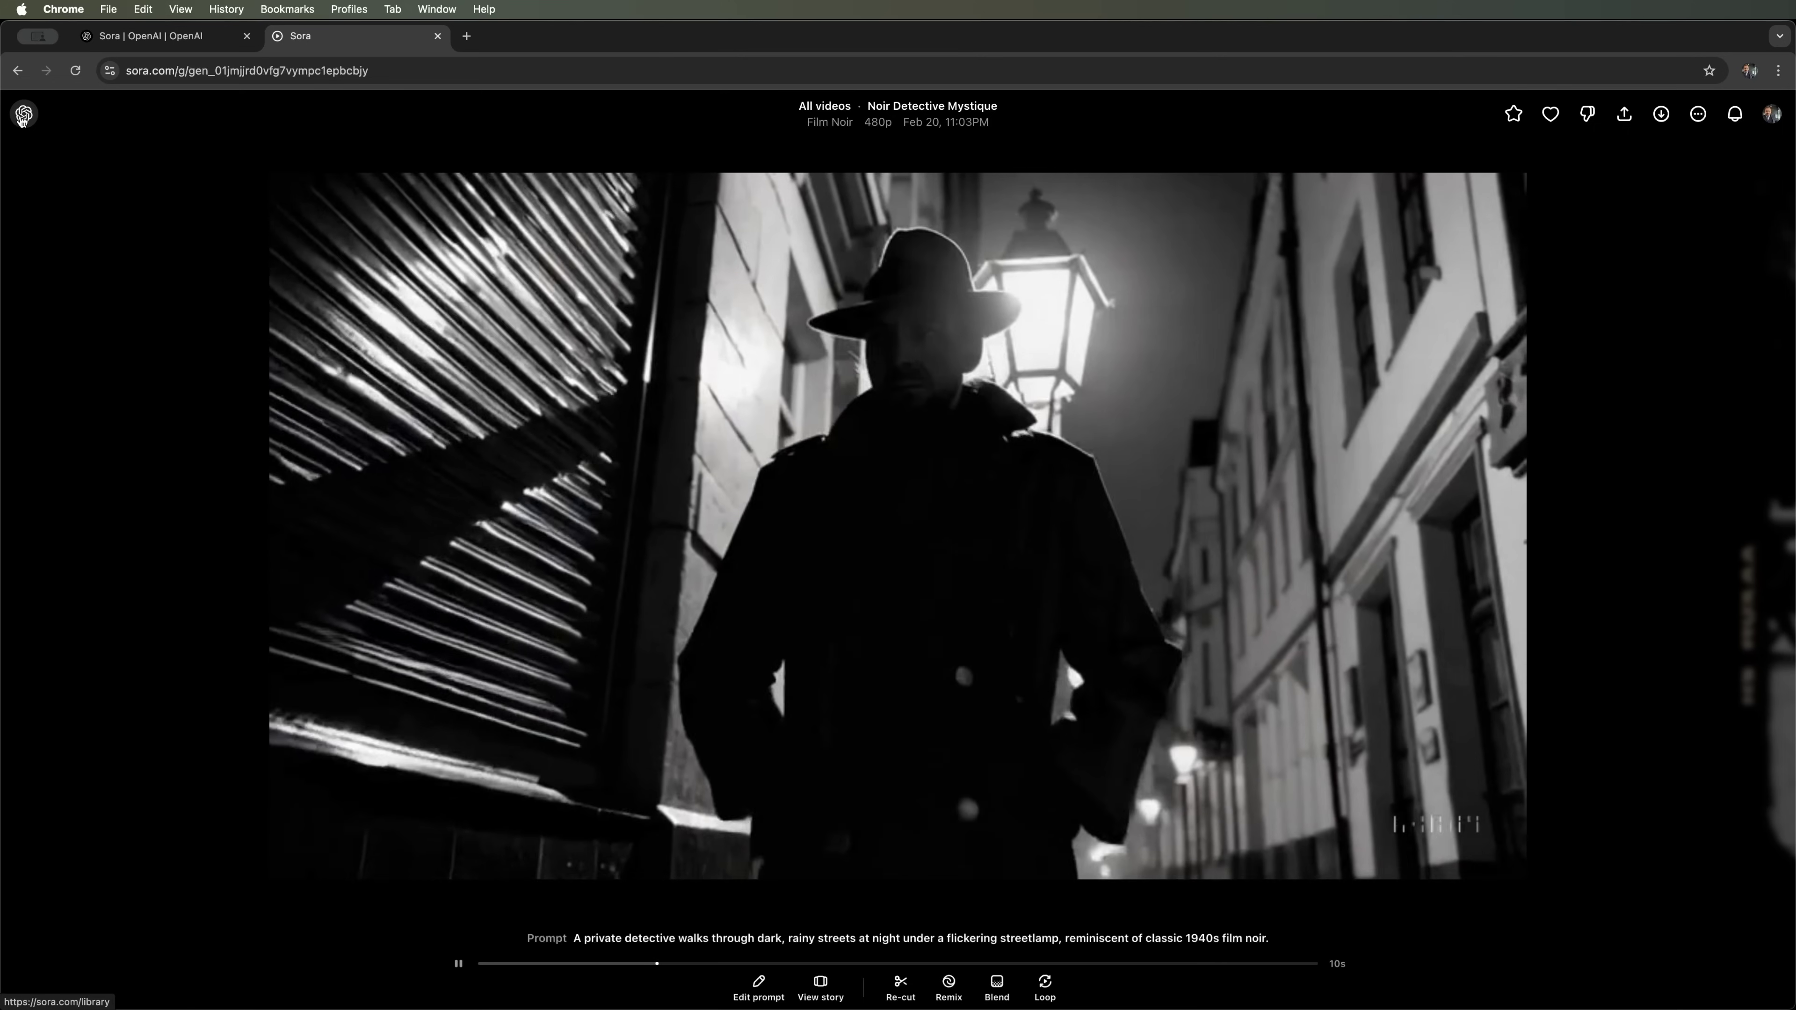
pyautogui.click(24, 116)
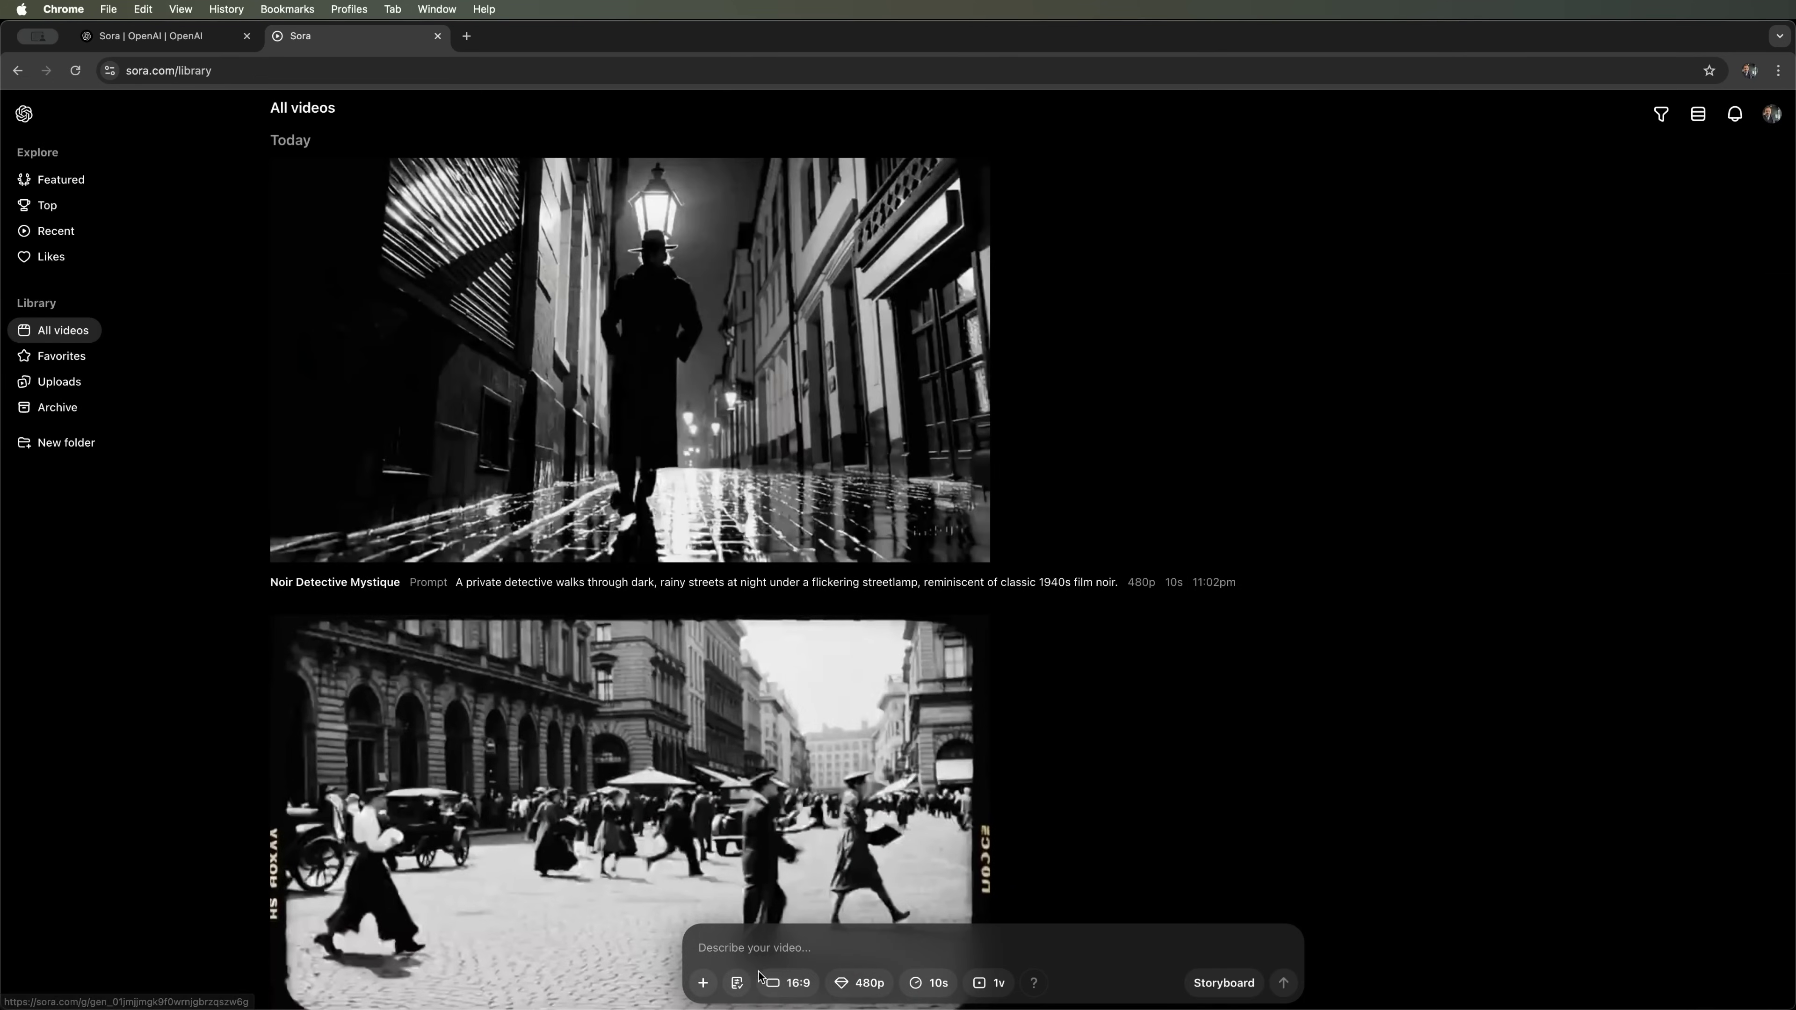
# Apply the Cardboard & Papercraft preset and submit the miniature cardboard city prompt.
pyautogui.click(739, 982)
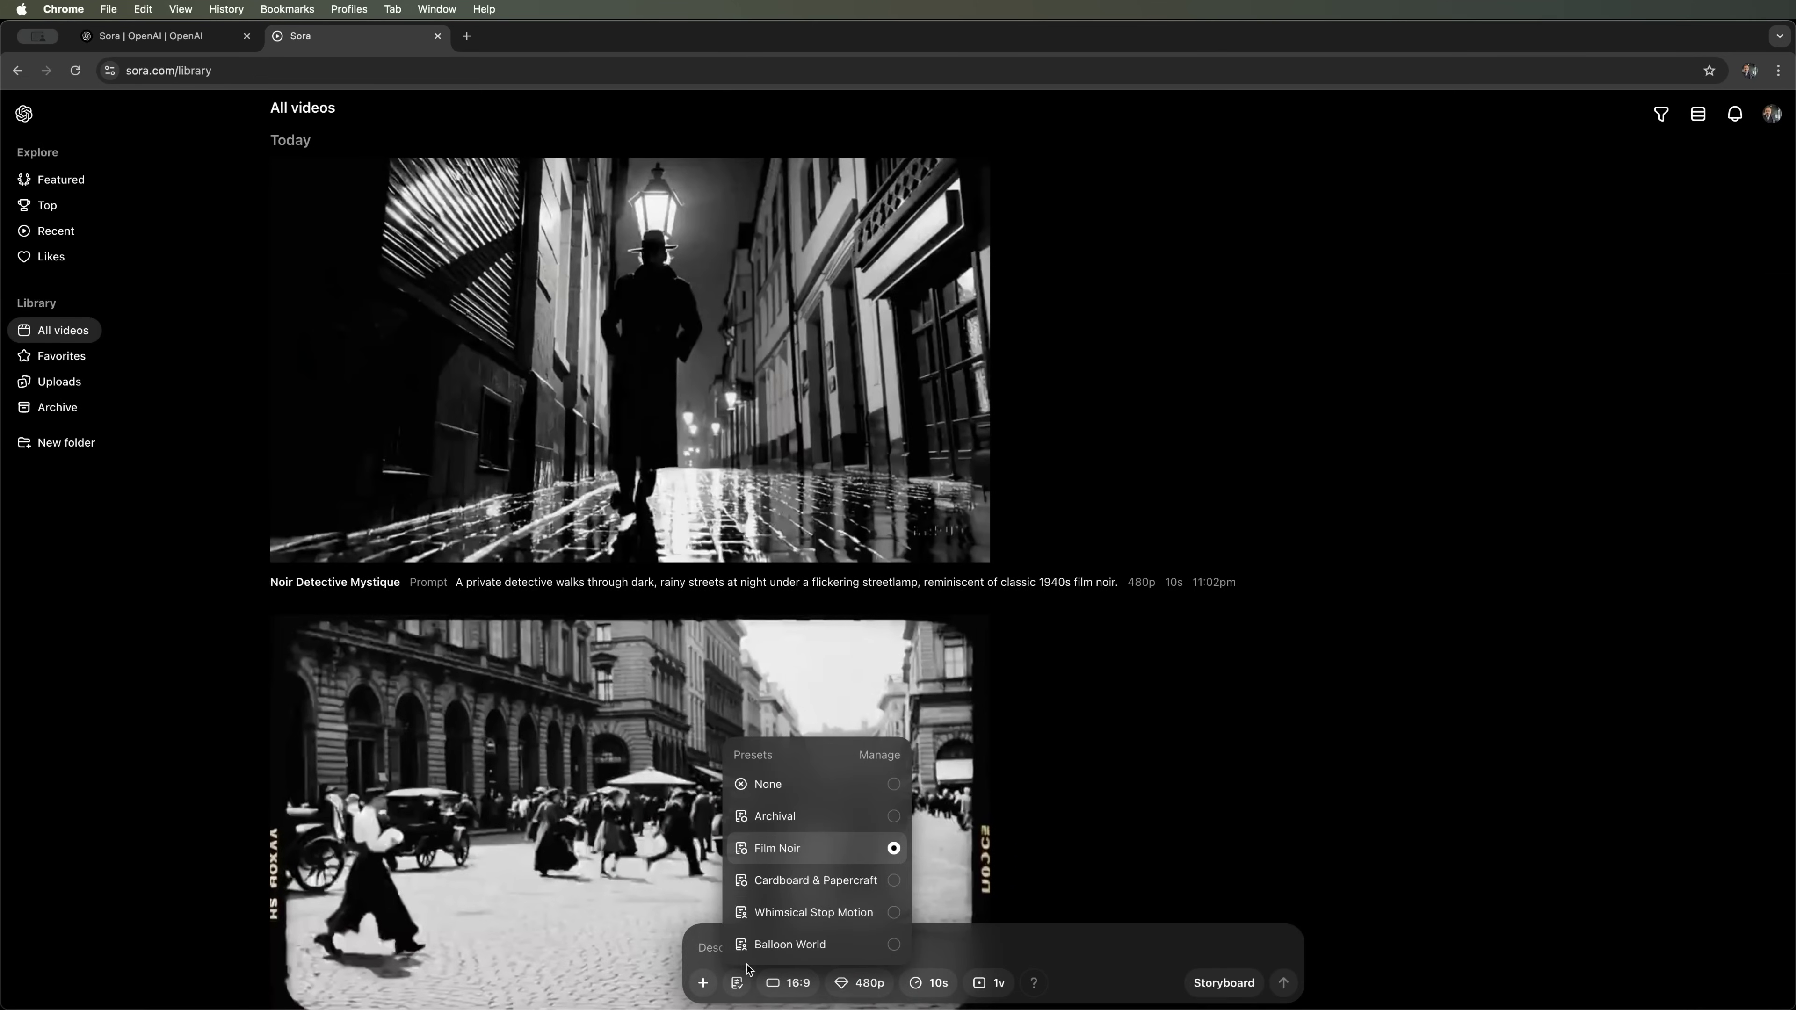
pyautogui.click(786, 880)
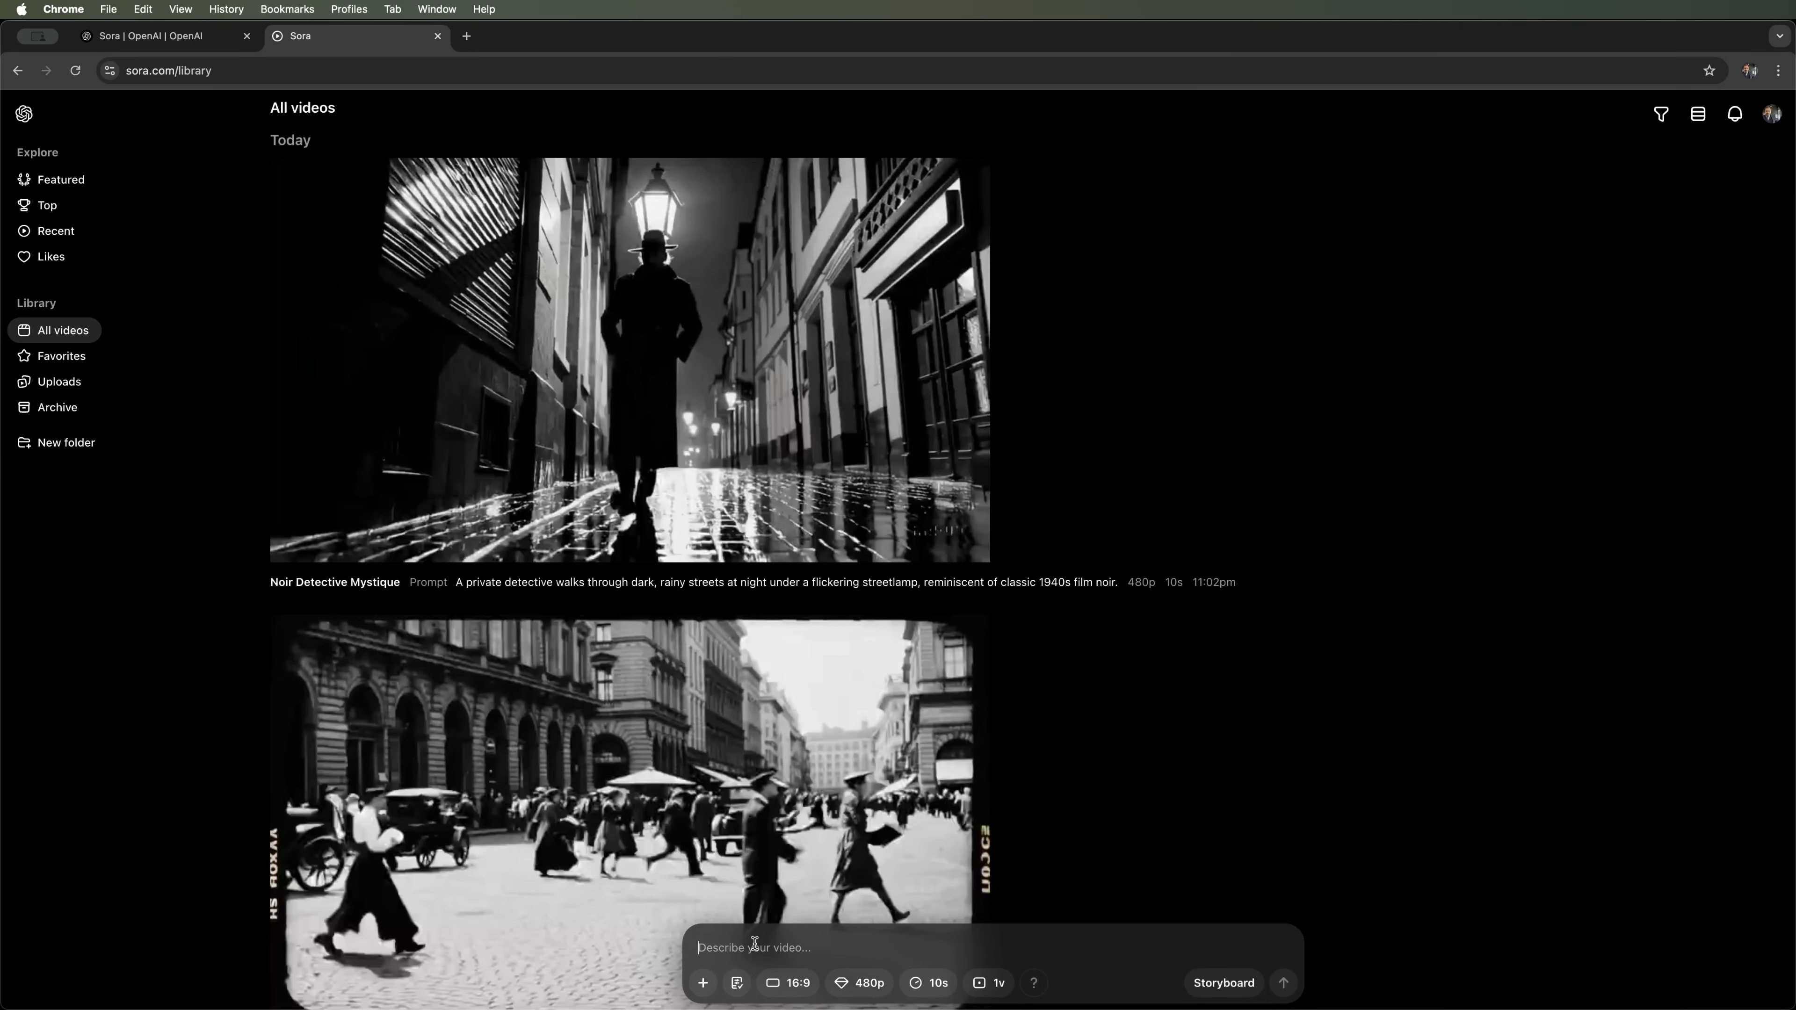
pyautogui.write('A miniature cardboard city with tiny paper cars driving around, all crafted in a whimsical papercraft style')
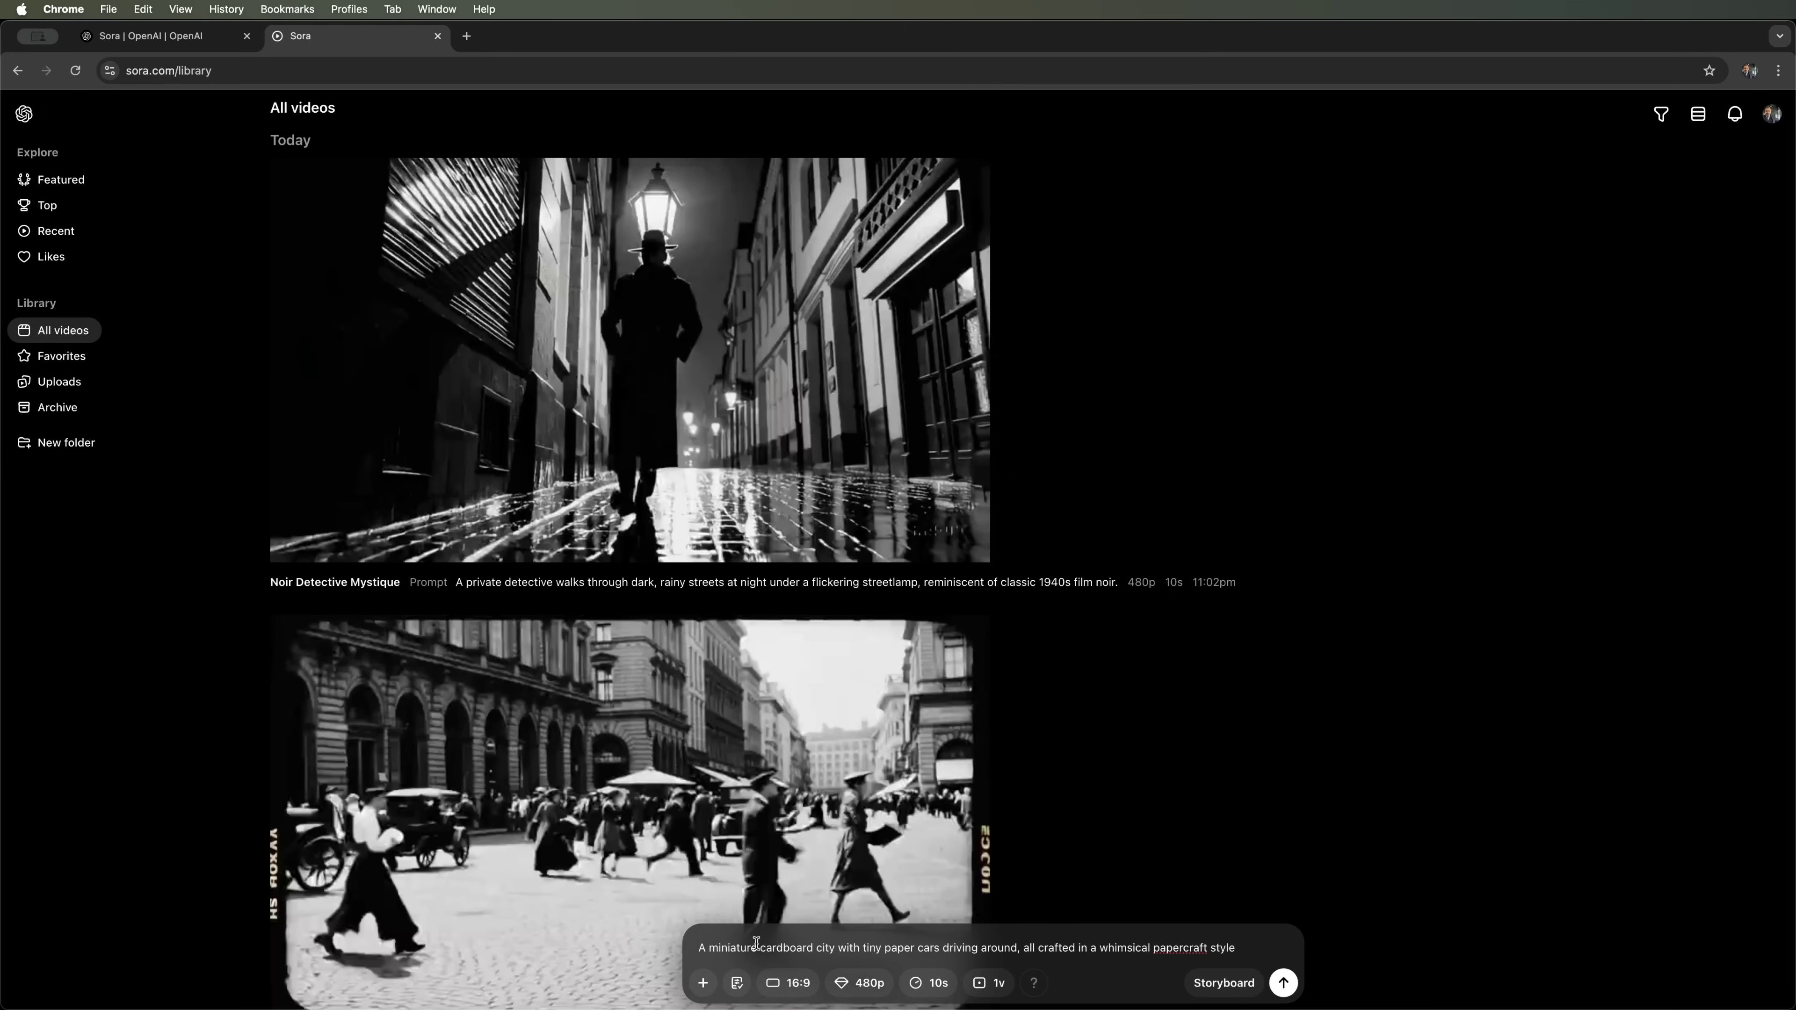
pyautogui.click(1283, 983)
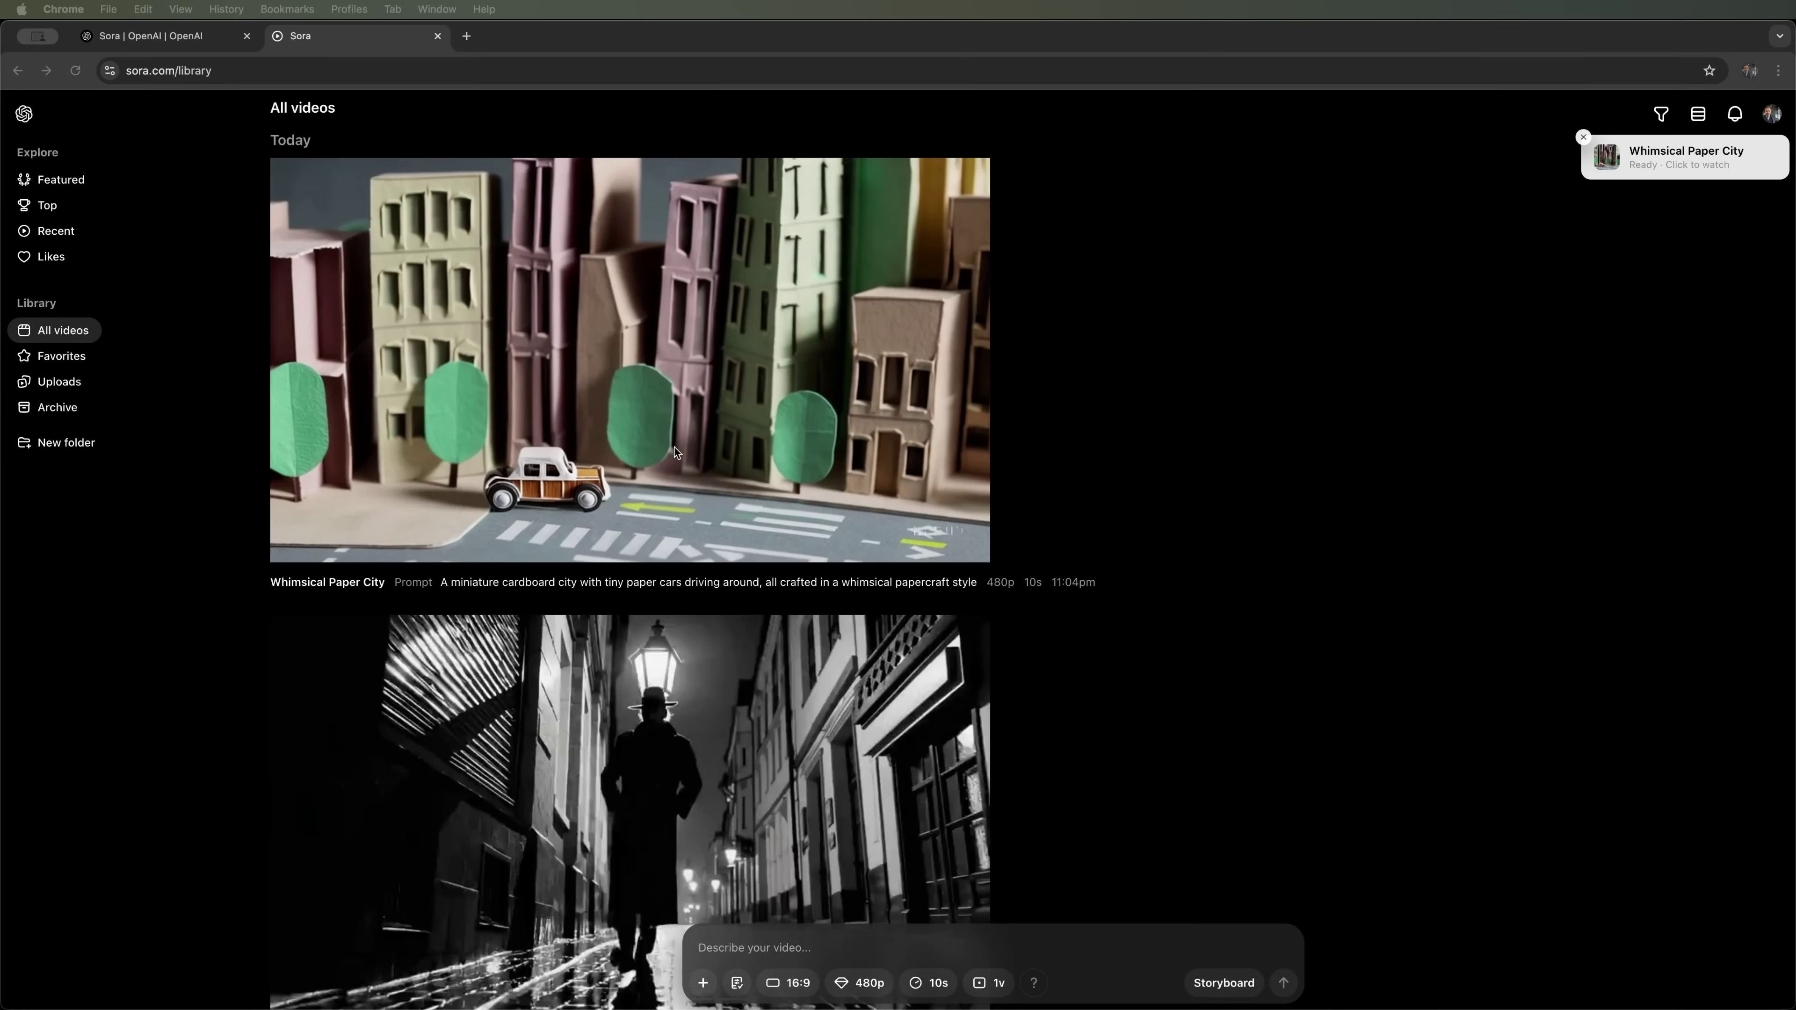
# Play the Whimsical Paper City clip, then close it to return to the library.
pyautogui.click(673, 447)
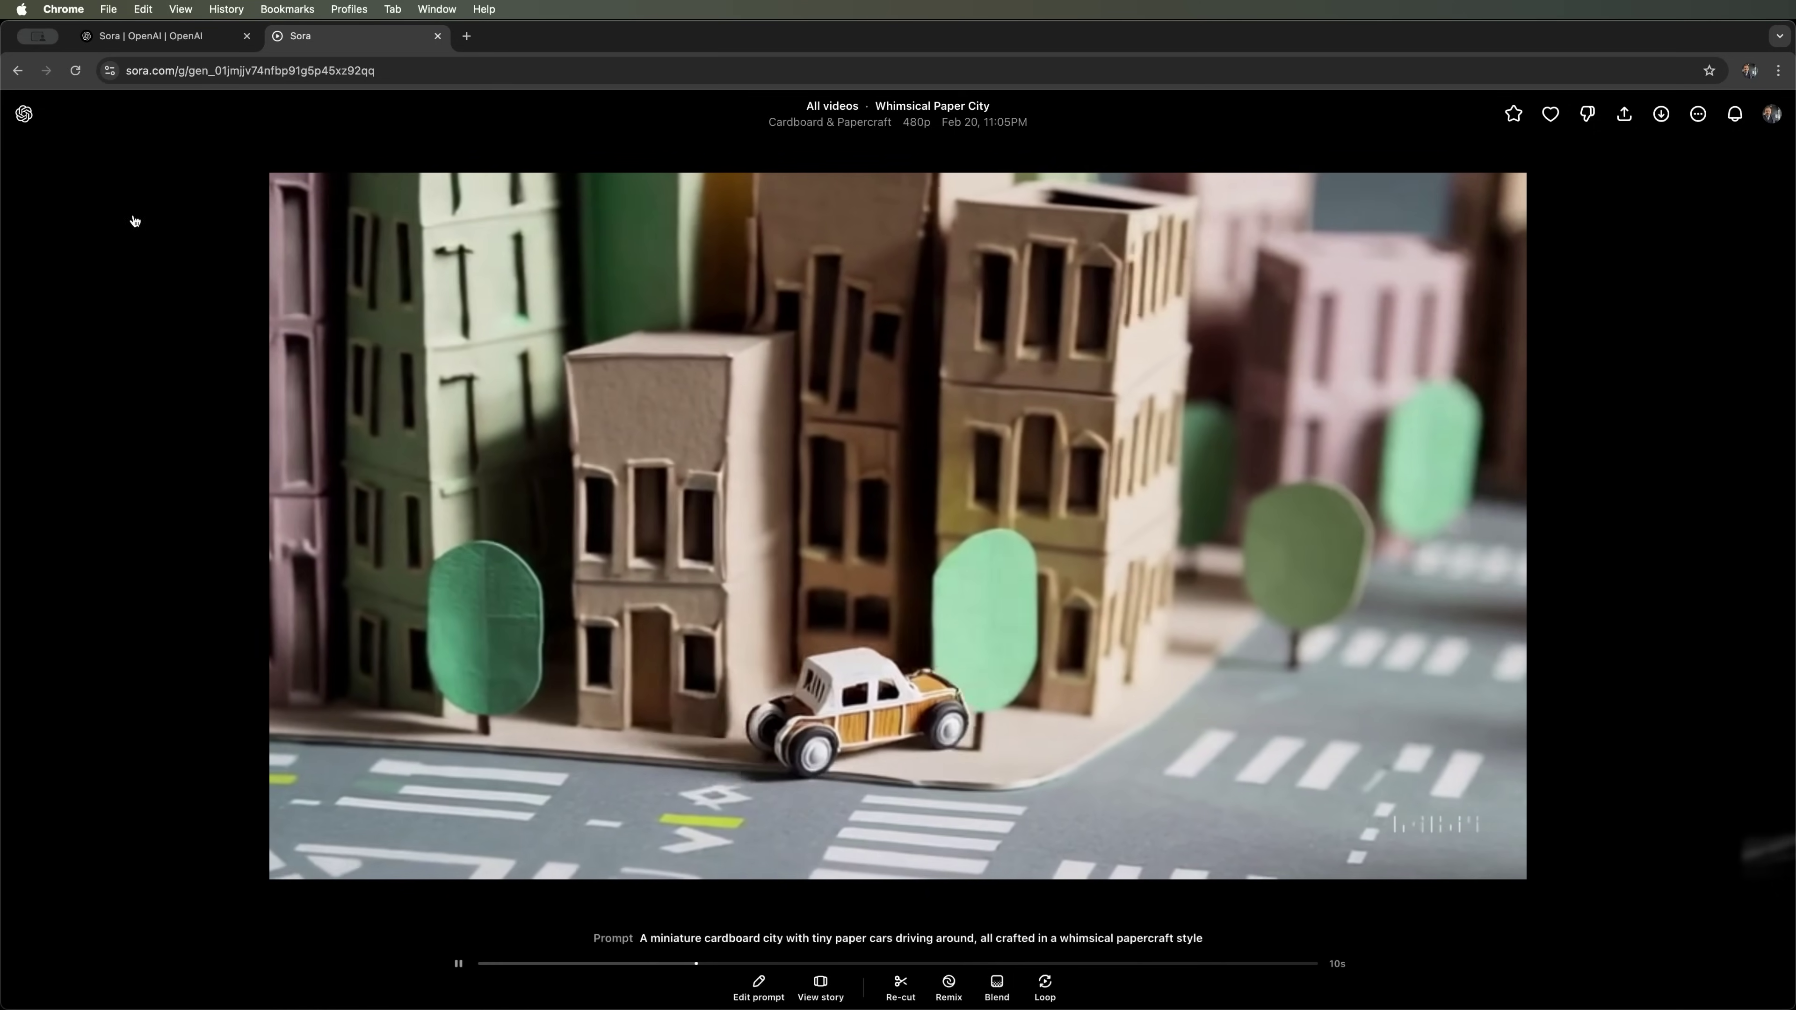
pyautogui.click(128, 207)
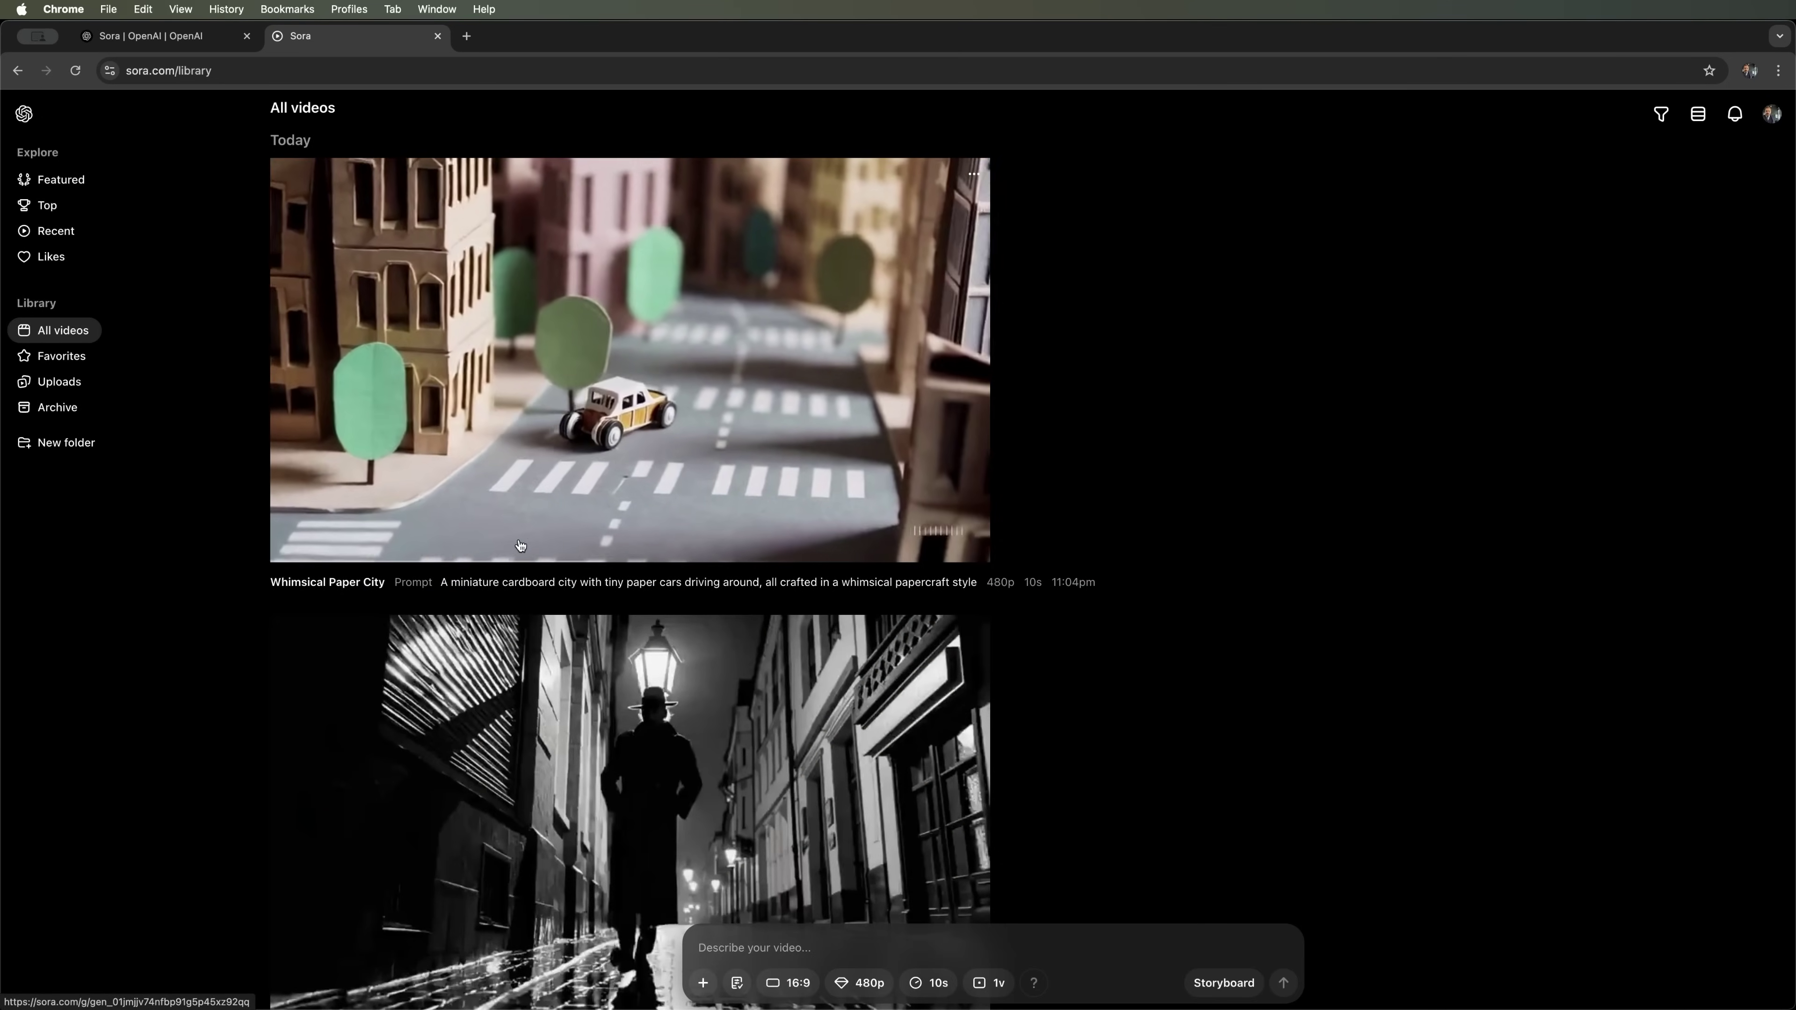
# Queue a Whimsical Stop Motion clip from the pasted clay-characters-dancing prompt at 16:9, 480p, 10s.
pyautogui.click(737, 986)
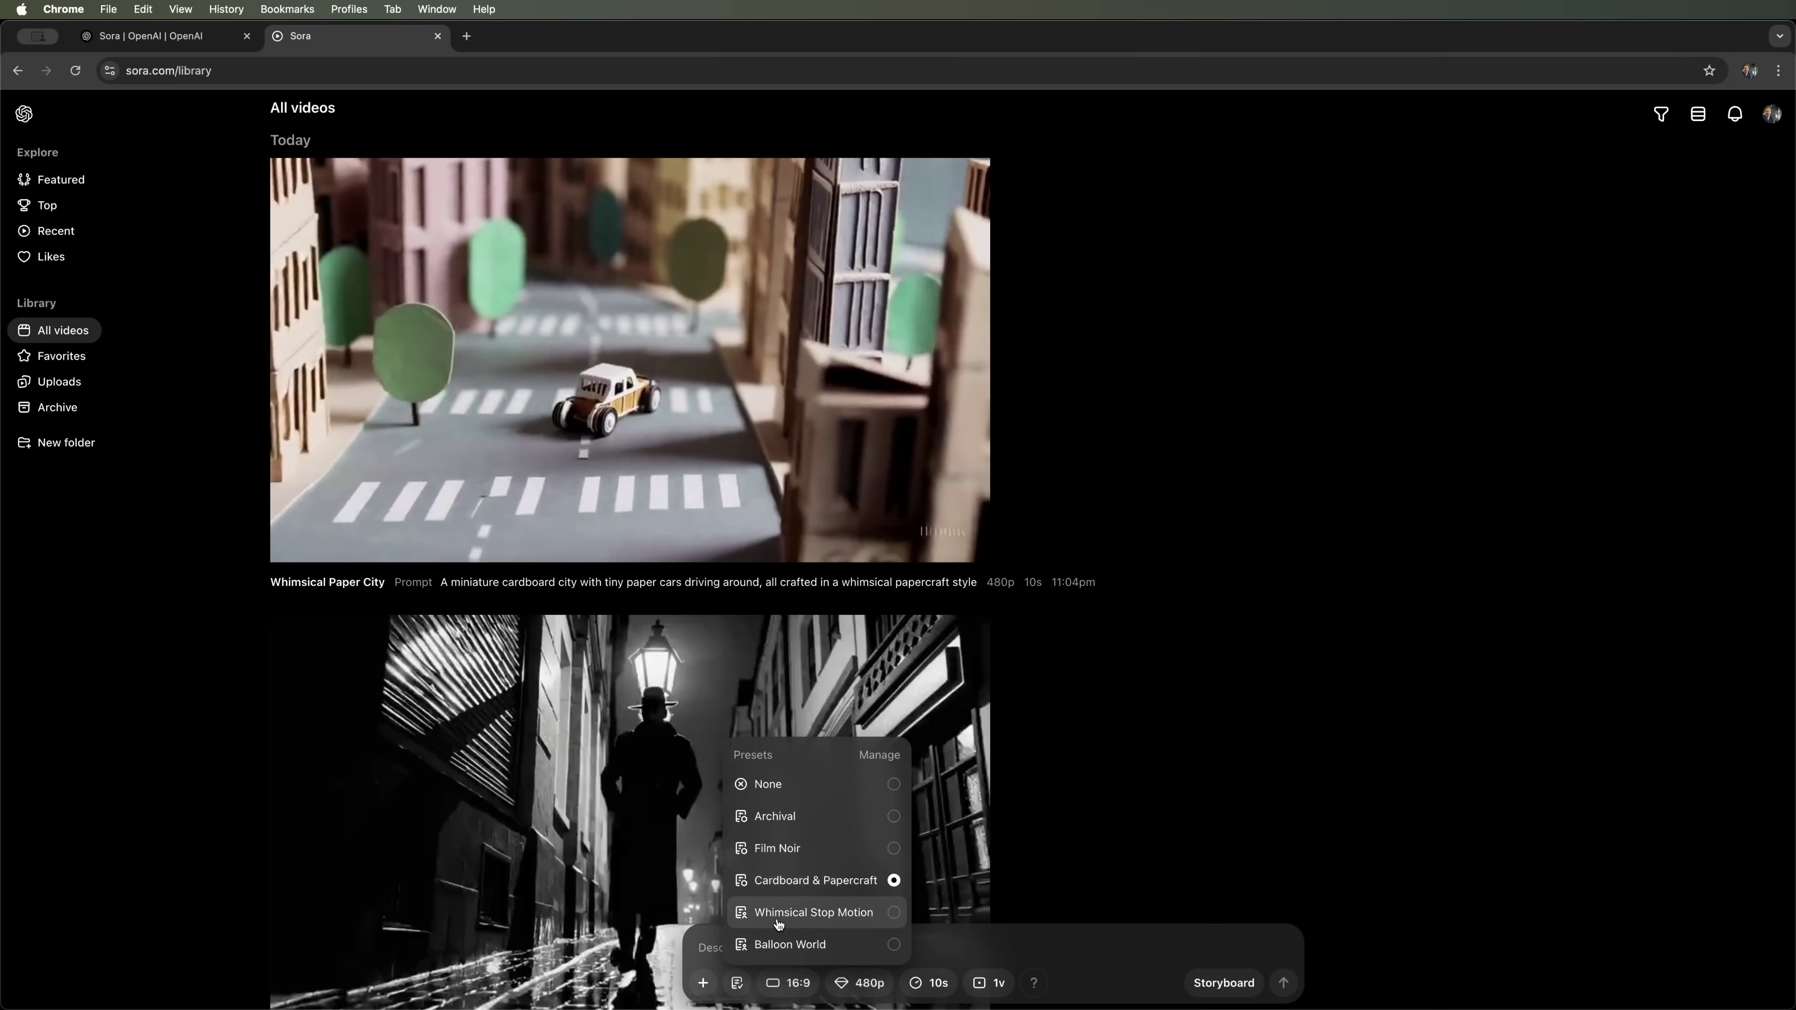
pyautogui.click(874, 922)
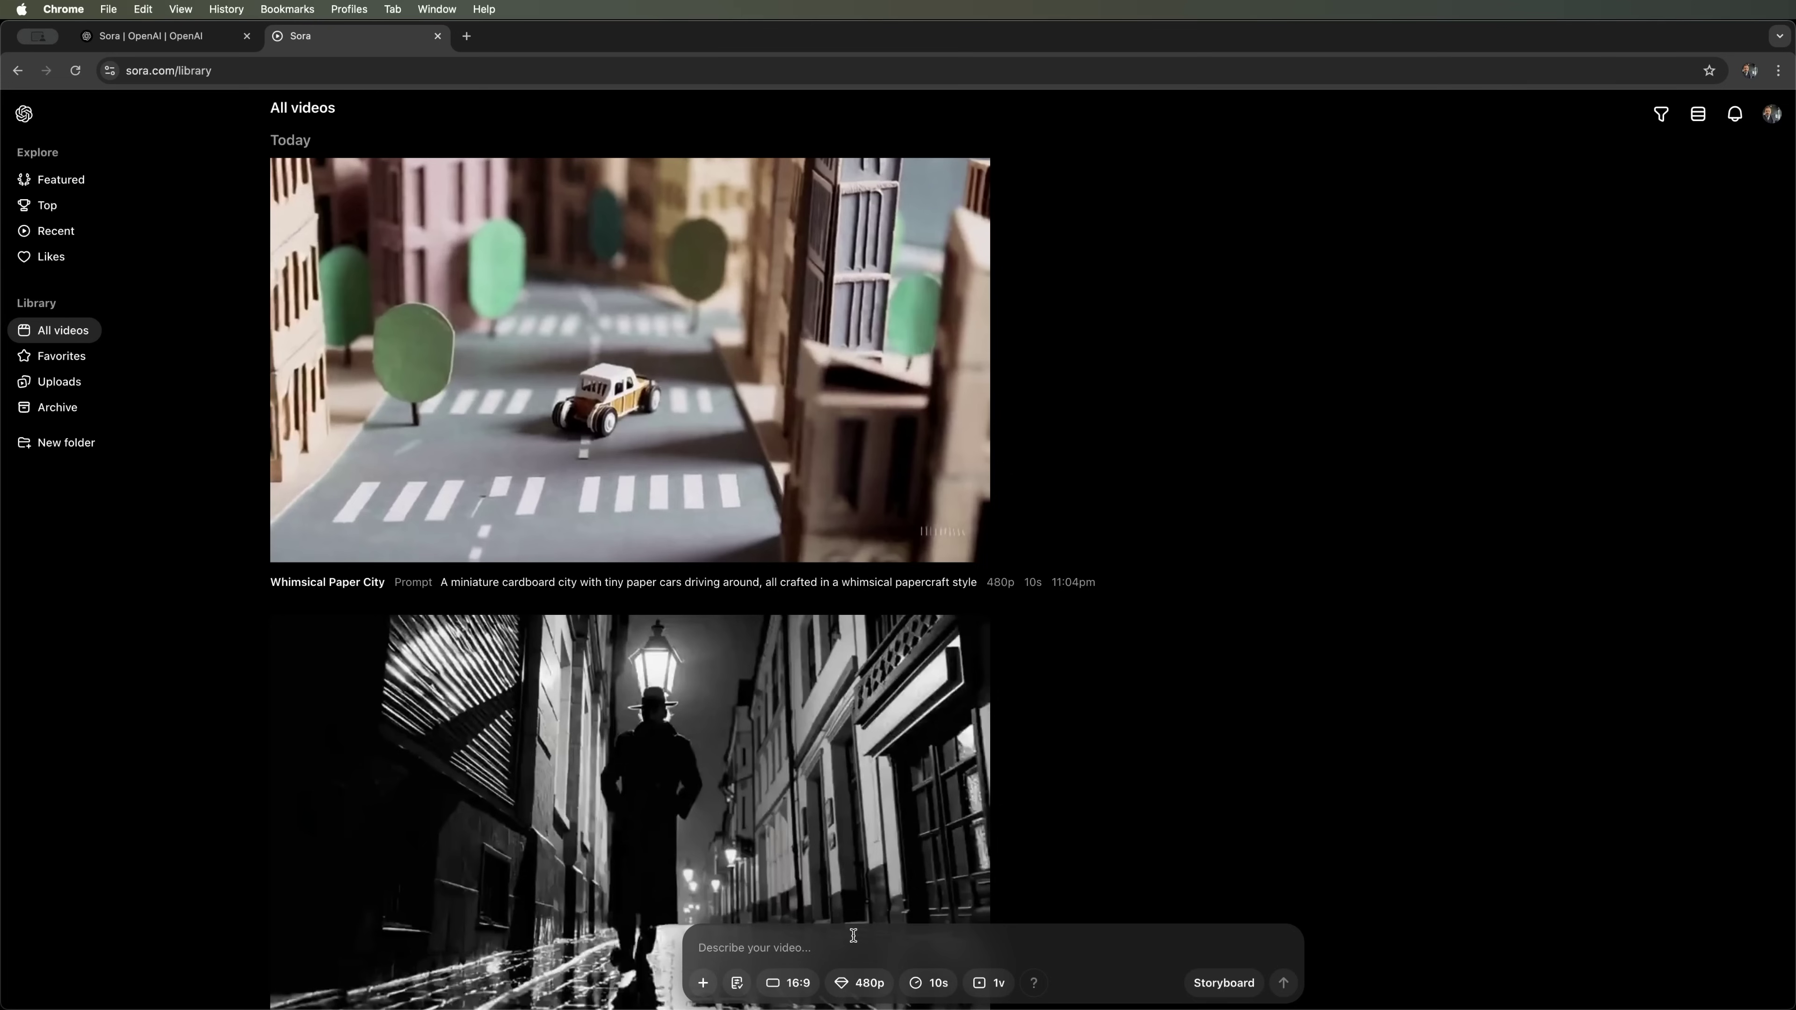
pyautogui.write('Clay characters dancing in a cozy living room, animated in a playful stop-motion style')
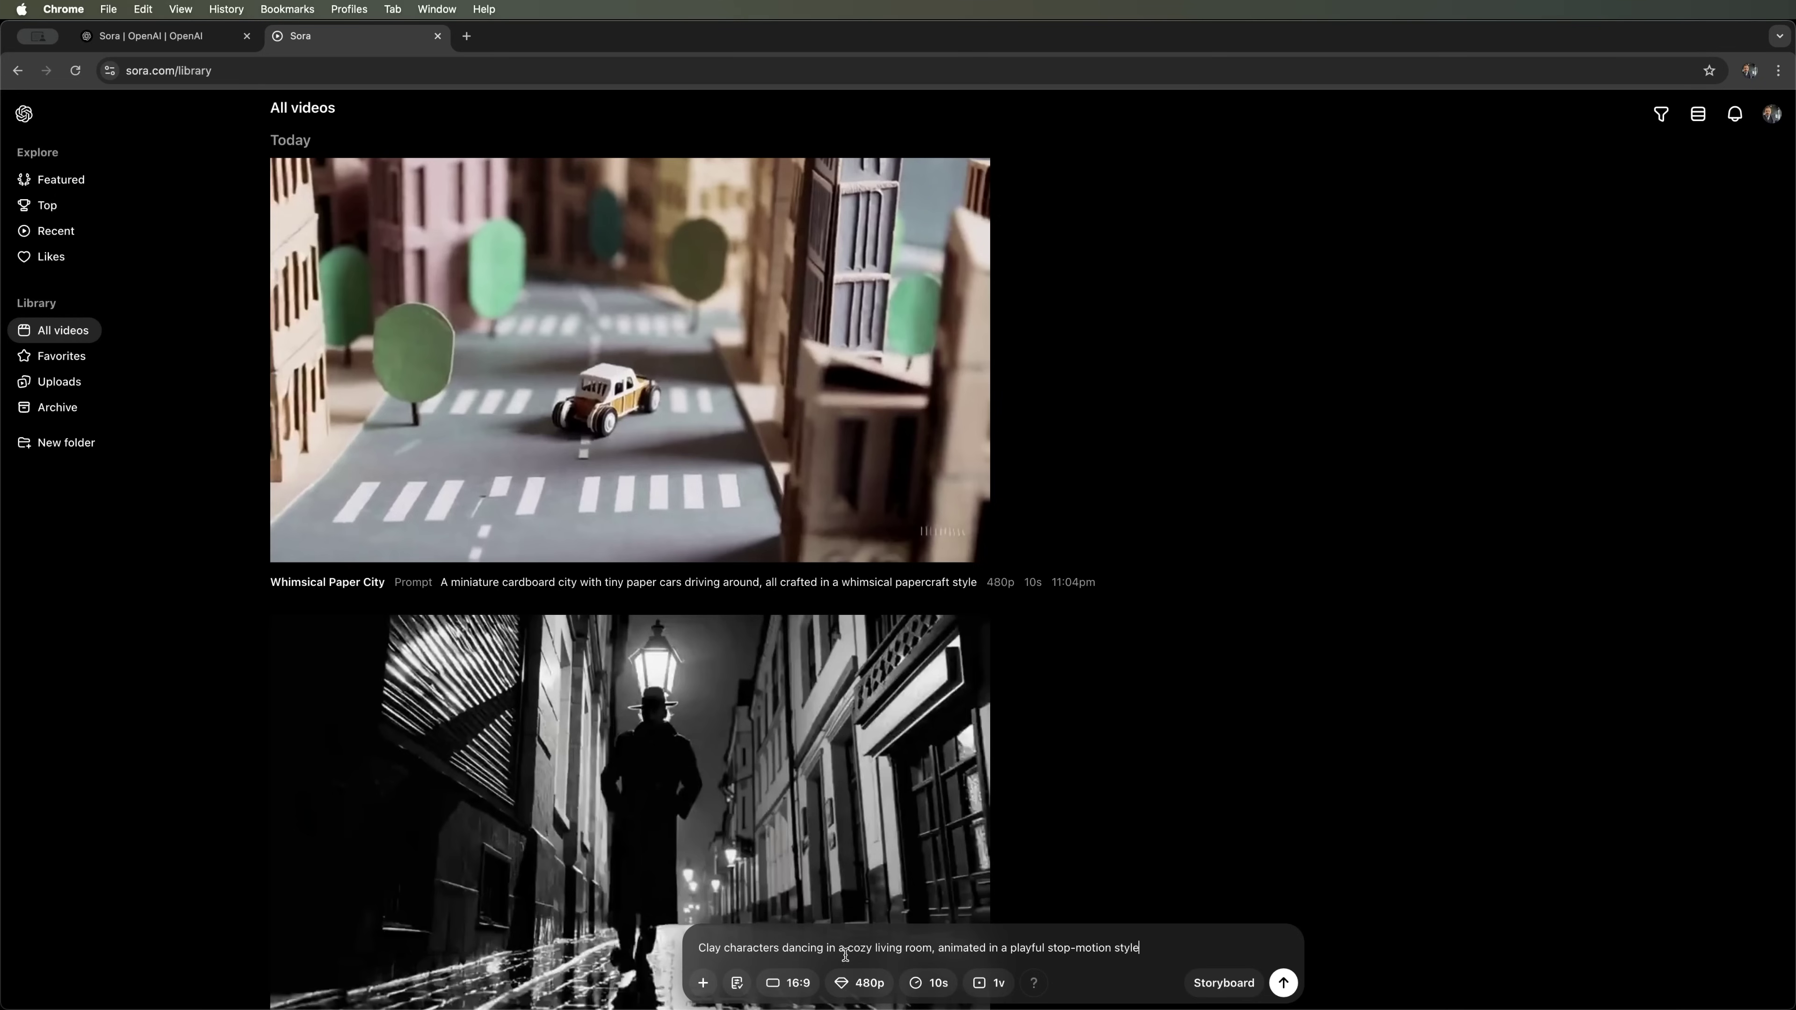
pyautogui.moveTo(836, 948); pyautogui.dragTo(1117, 949)
pyautogui.click(1189, 953)
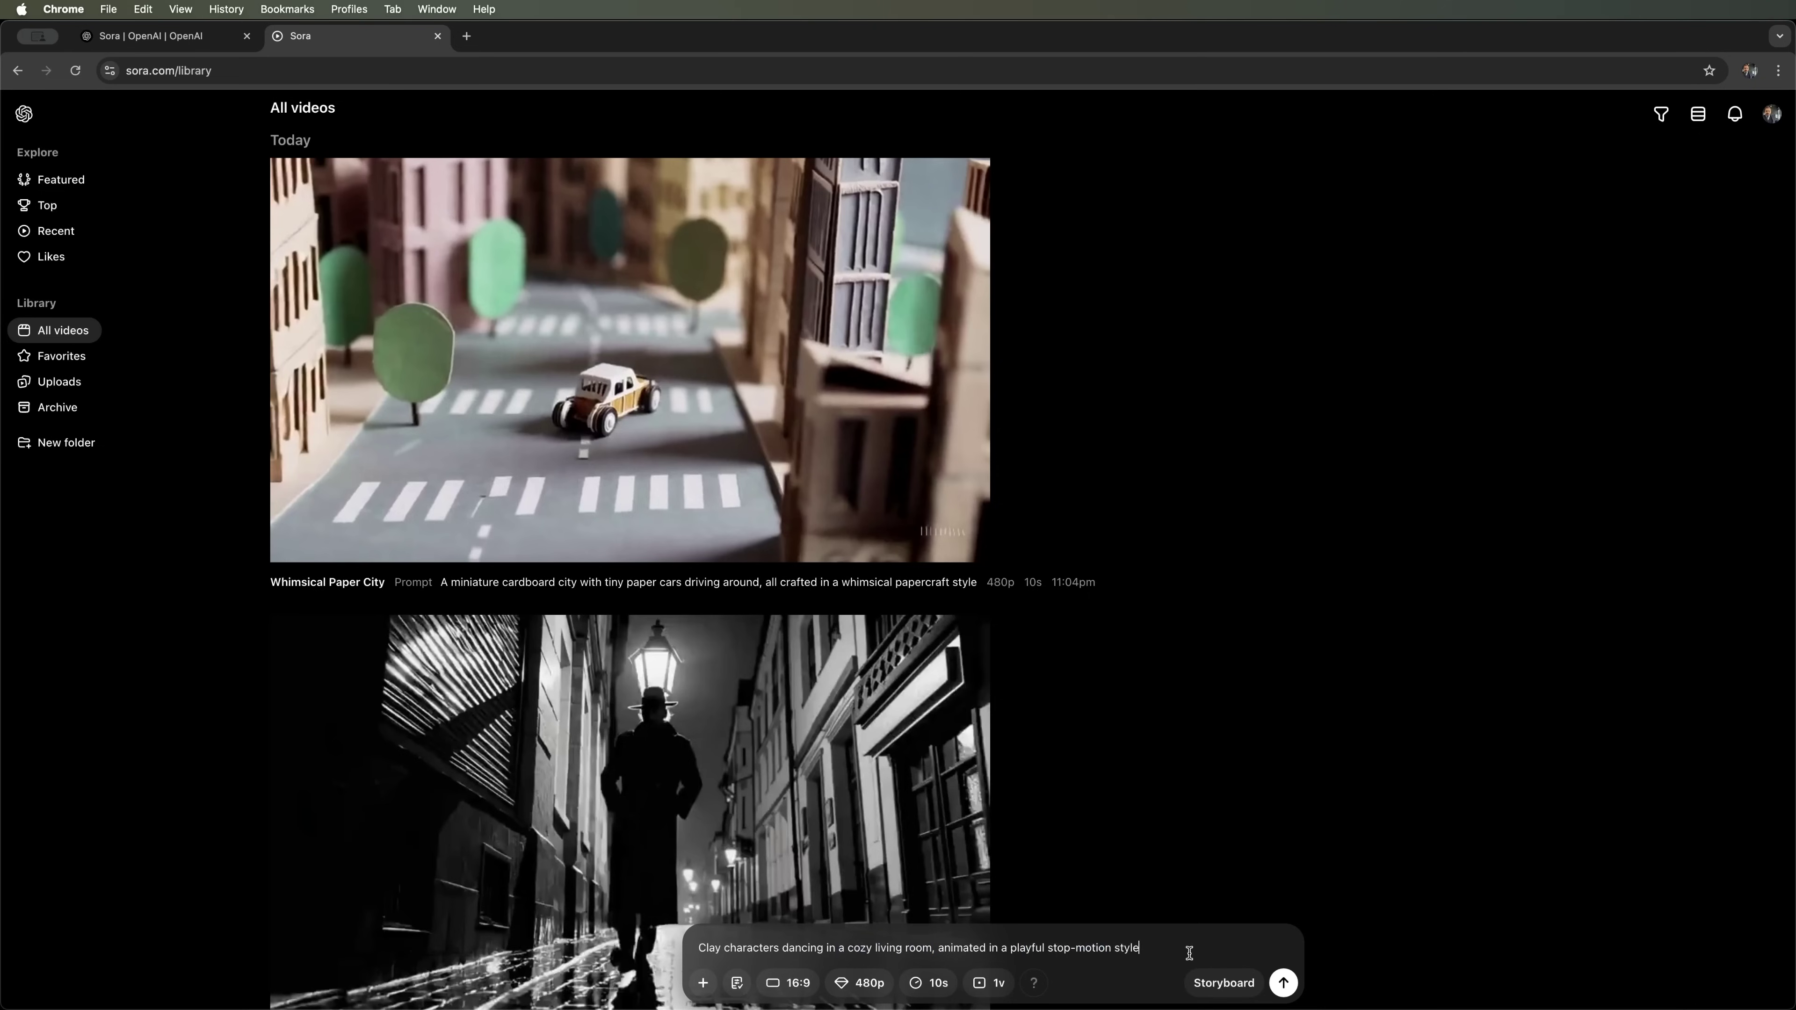
pyautogui.click(1285, 984)
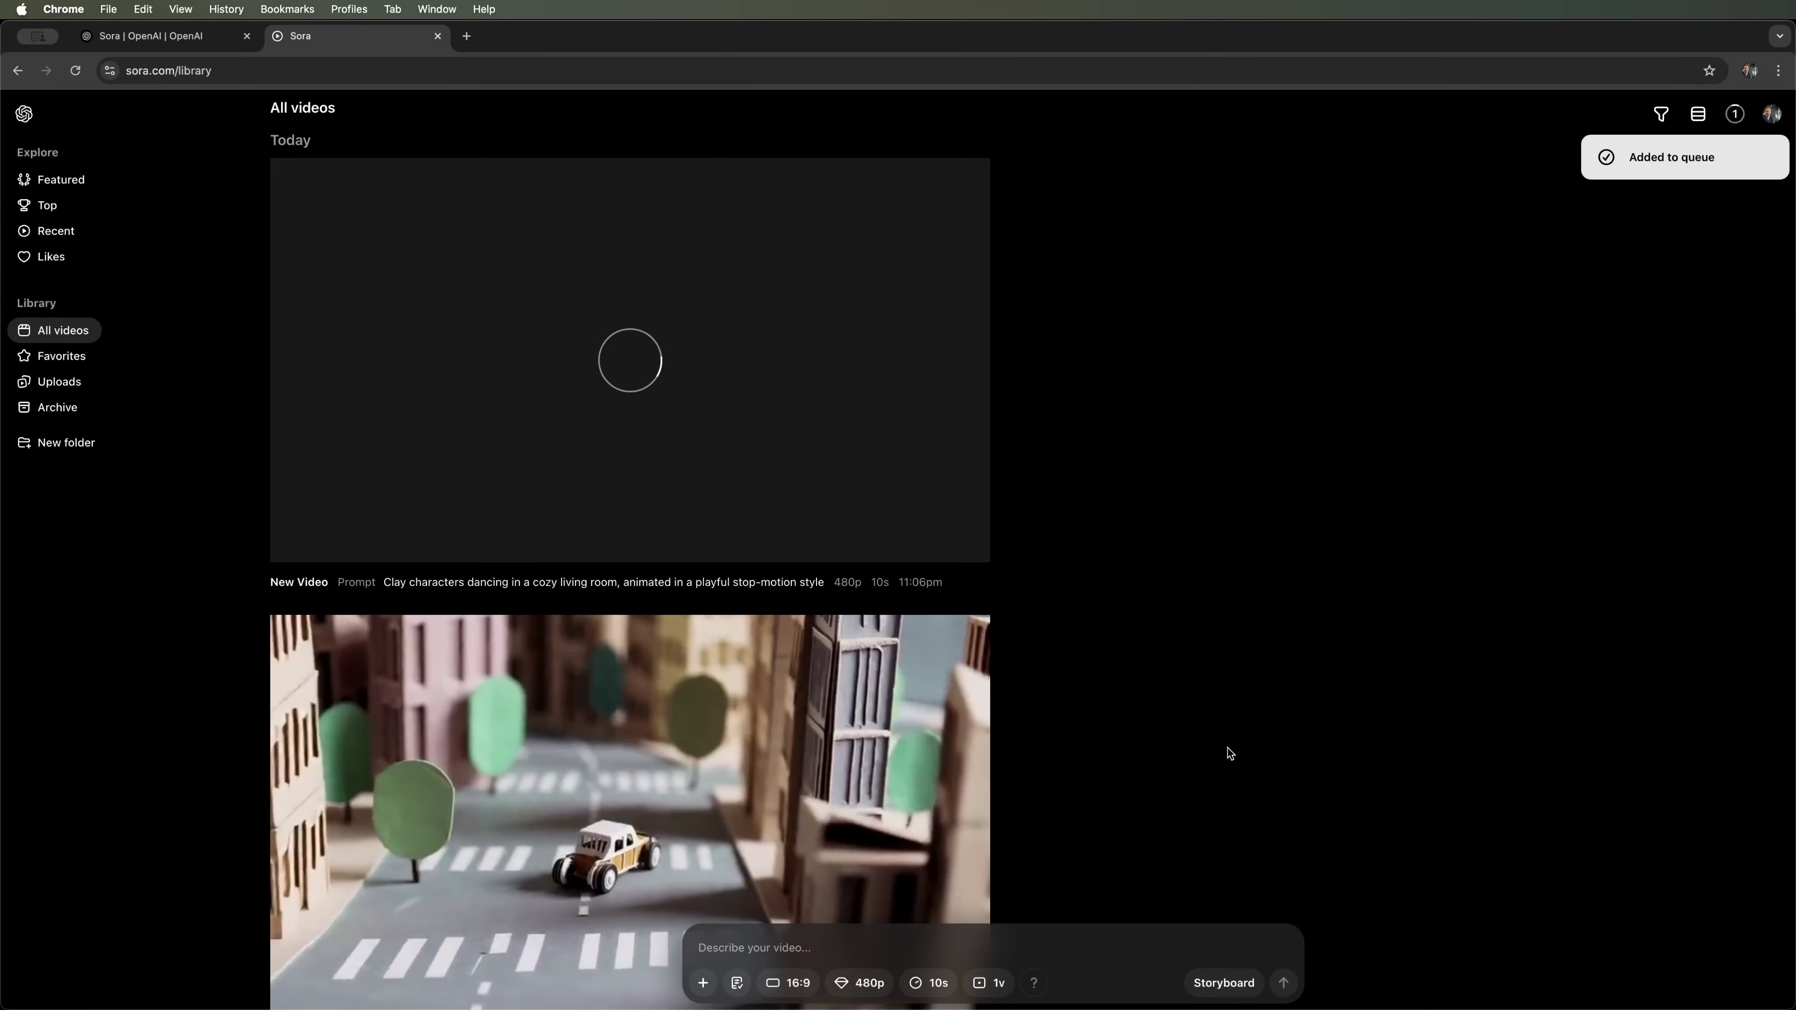
# Watch the finished 'Clay Characters' Dance' clip, then return to the All videos library.
pyautogui.click(665, 426)
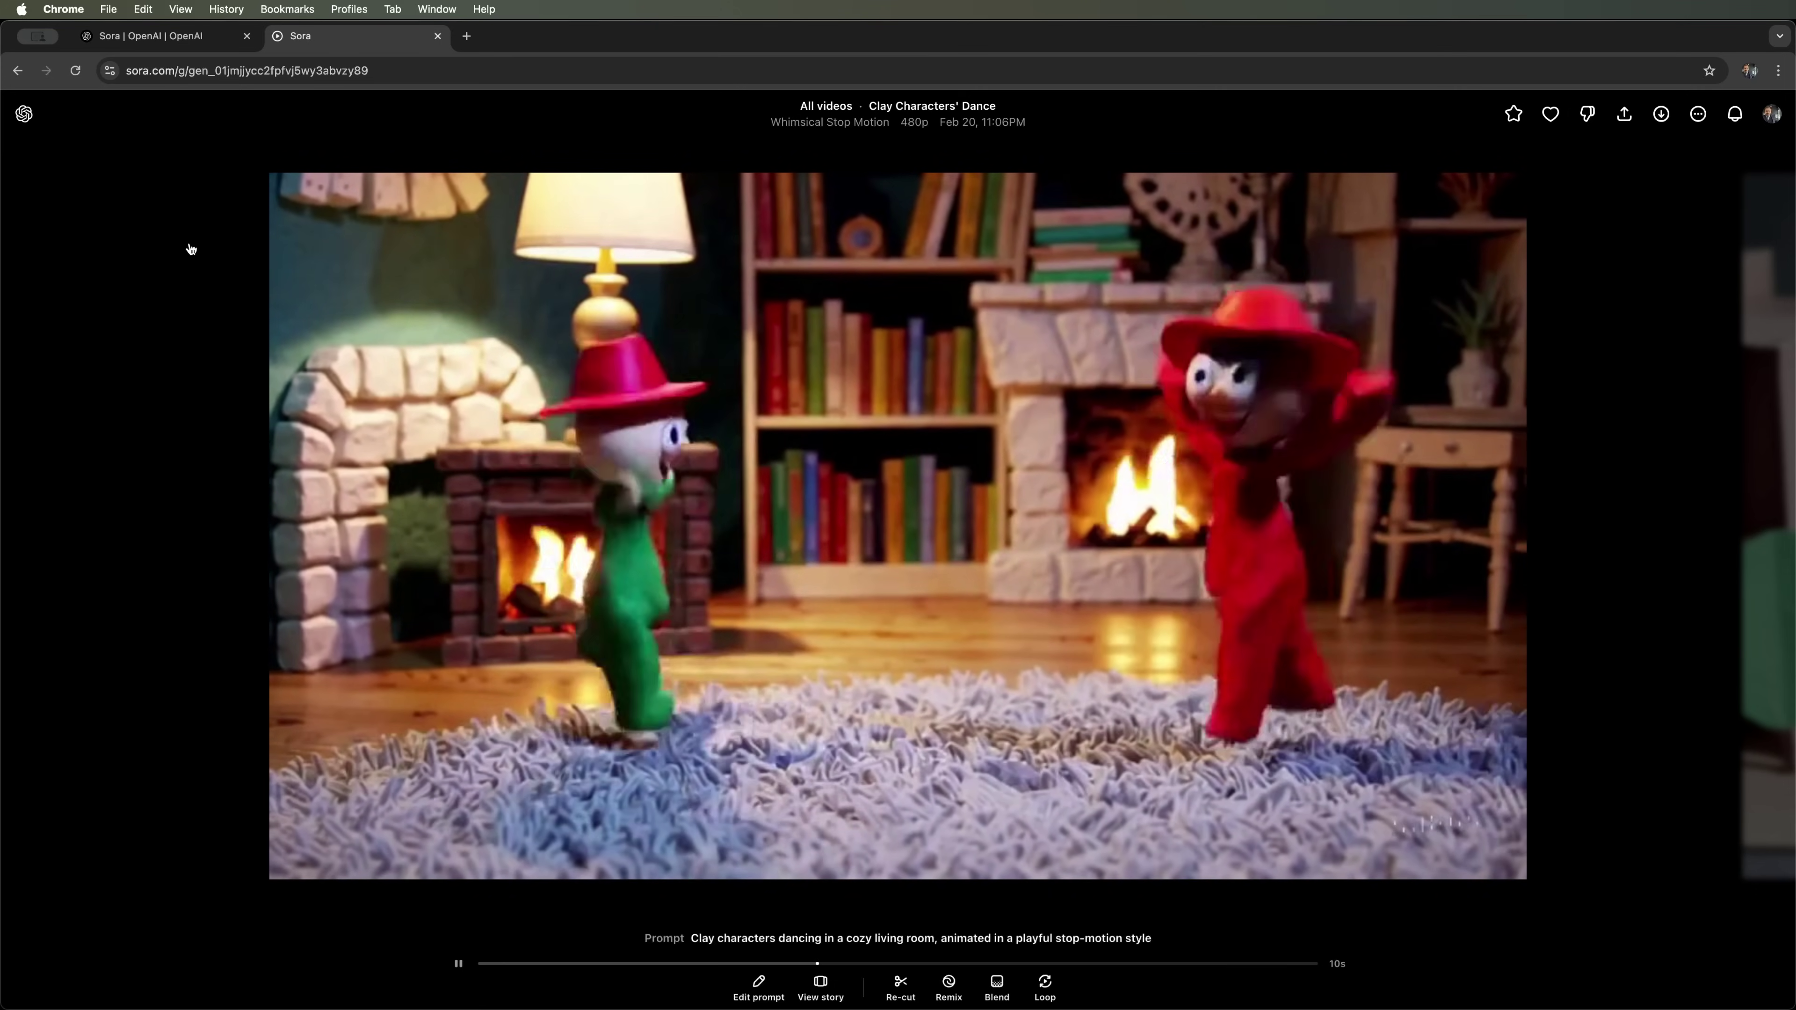
pyautogui.click(23, 115)
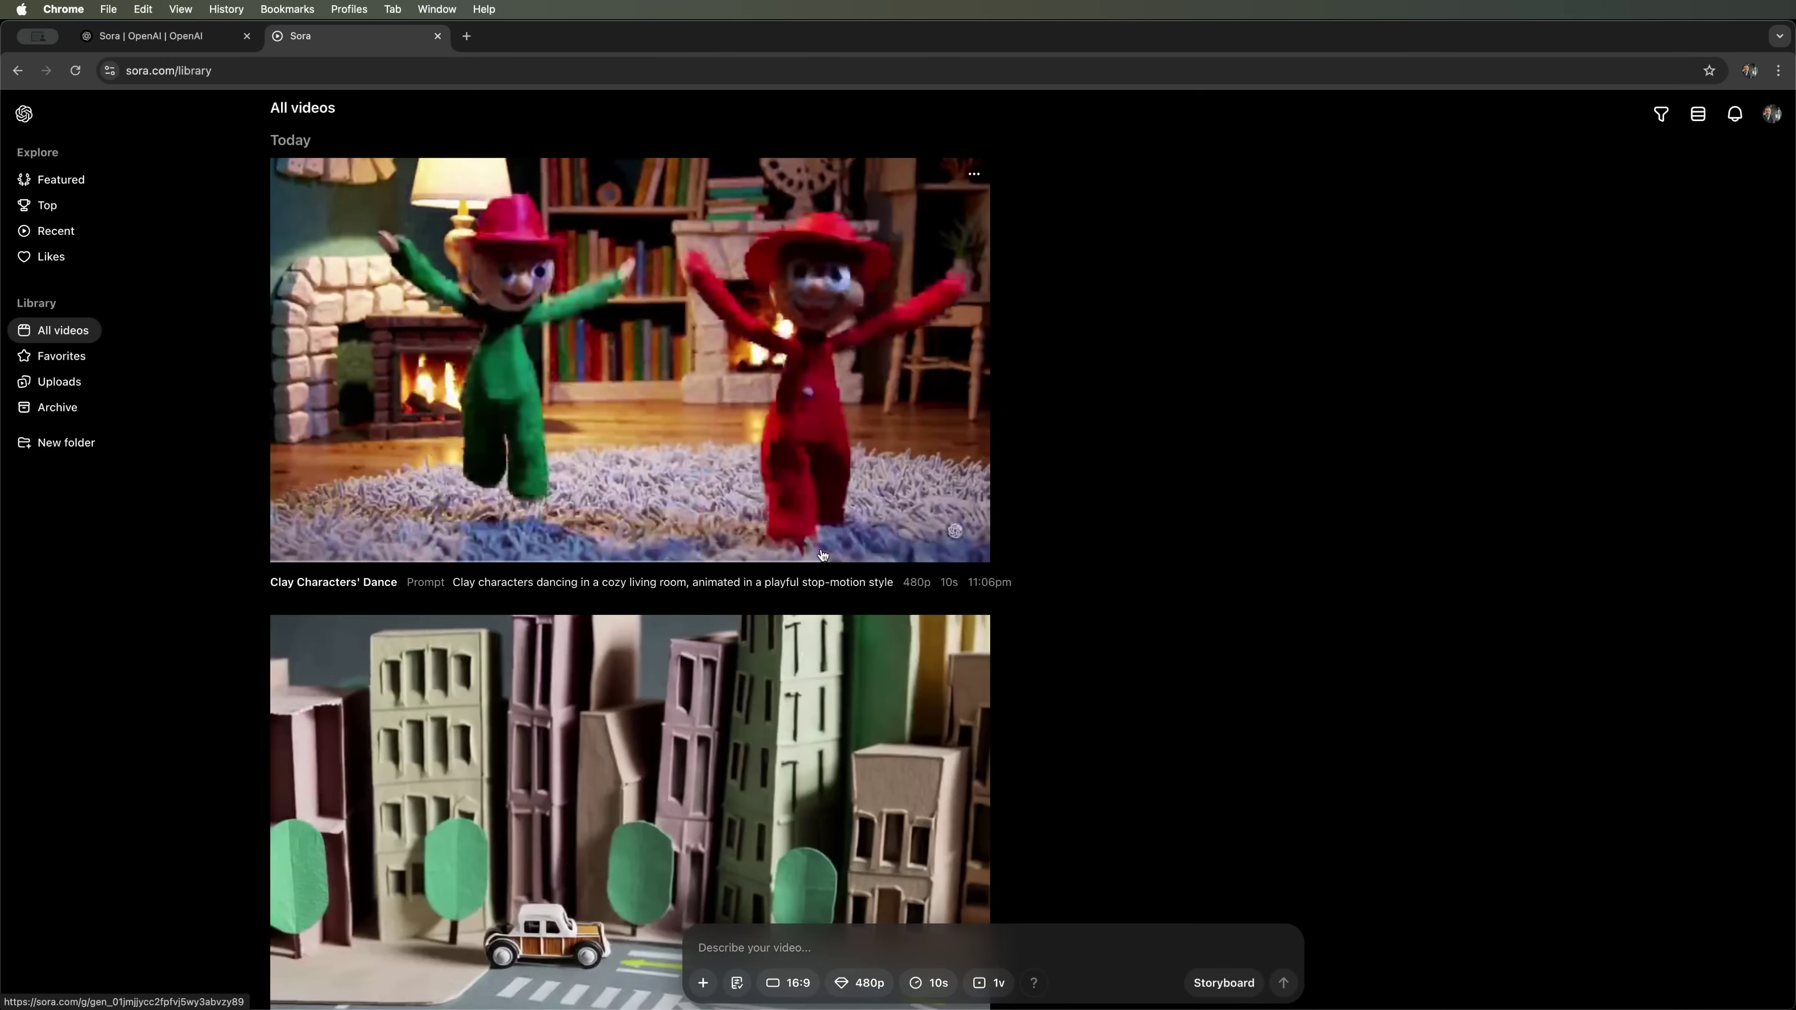
# Generate a Balloon World preset clip from the pasted floating balloon city prompt.
pyautogui.click(736, 983)
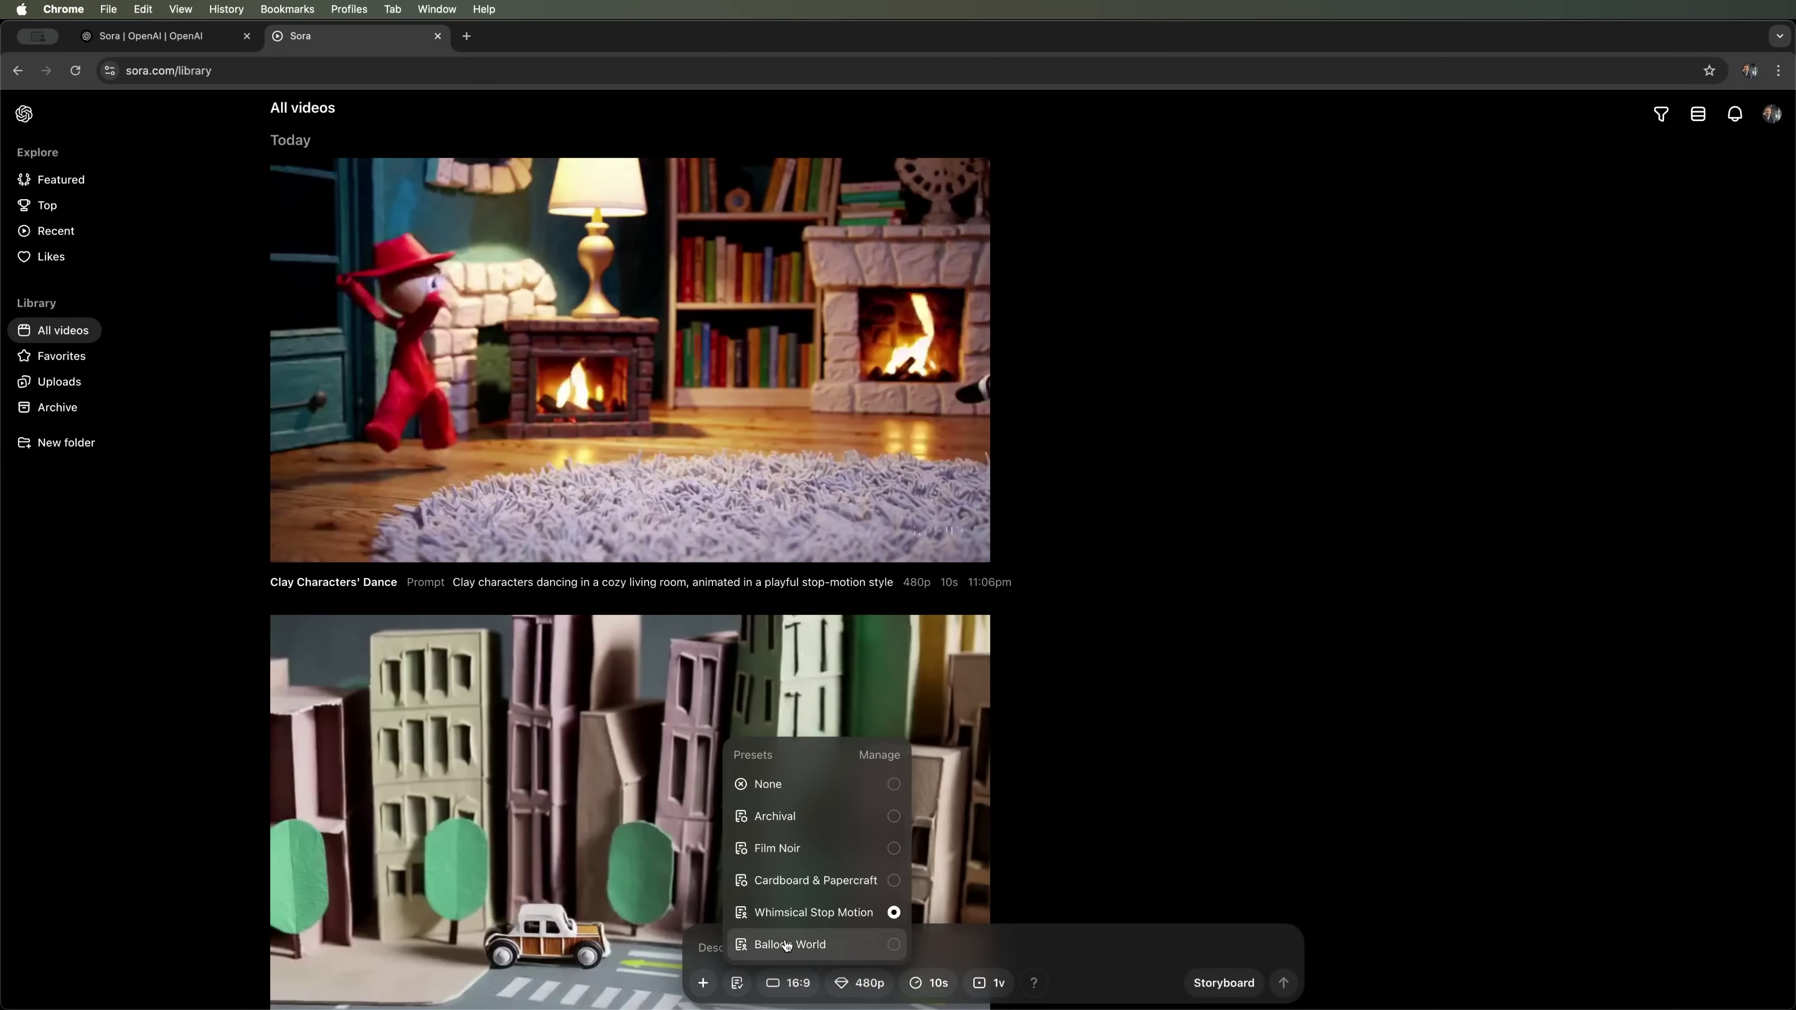
pyautogui.click(785, 941)
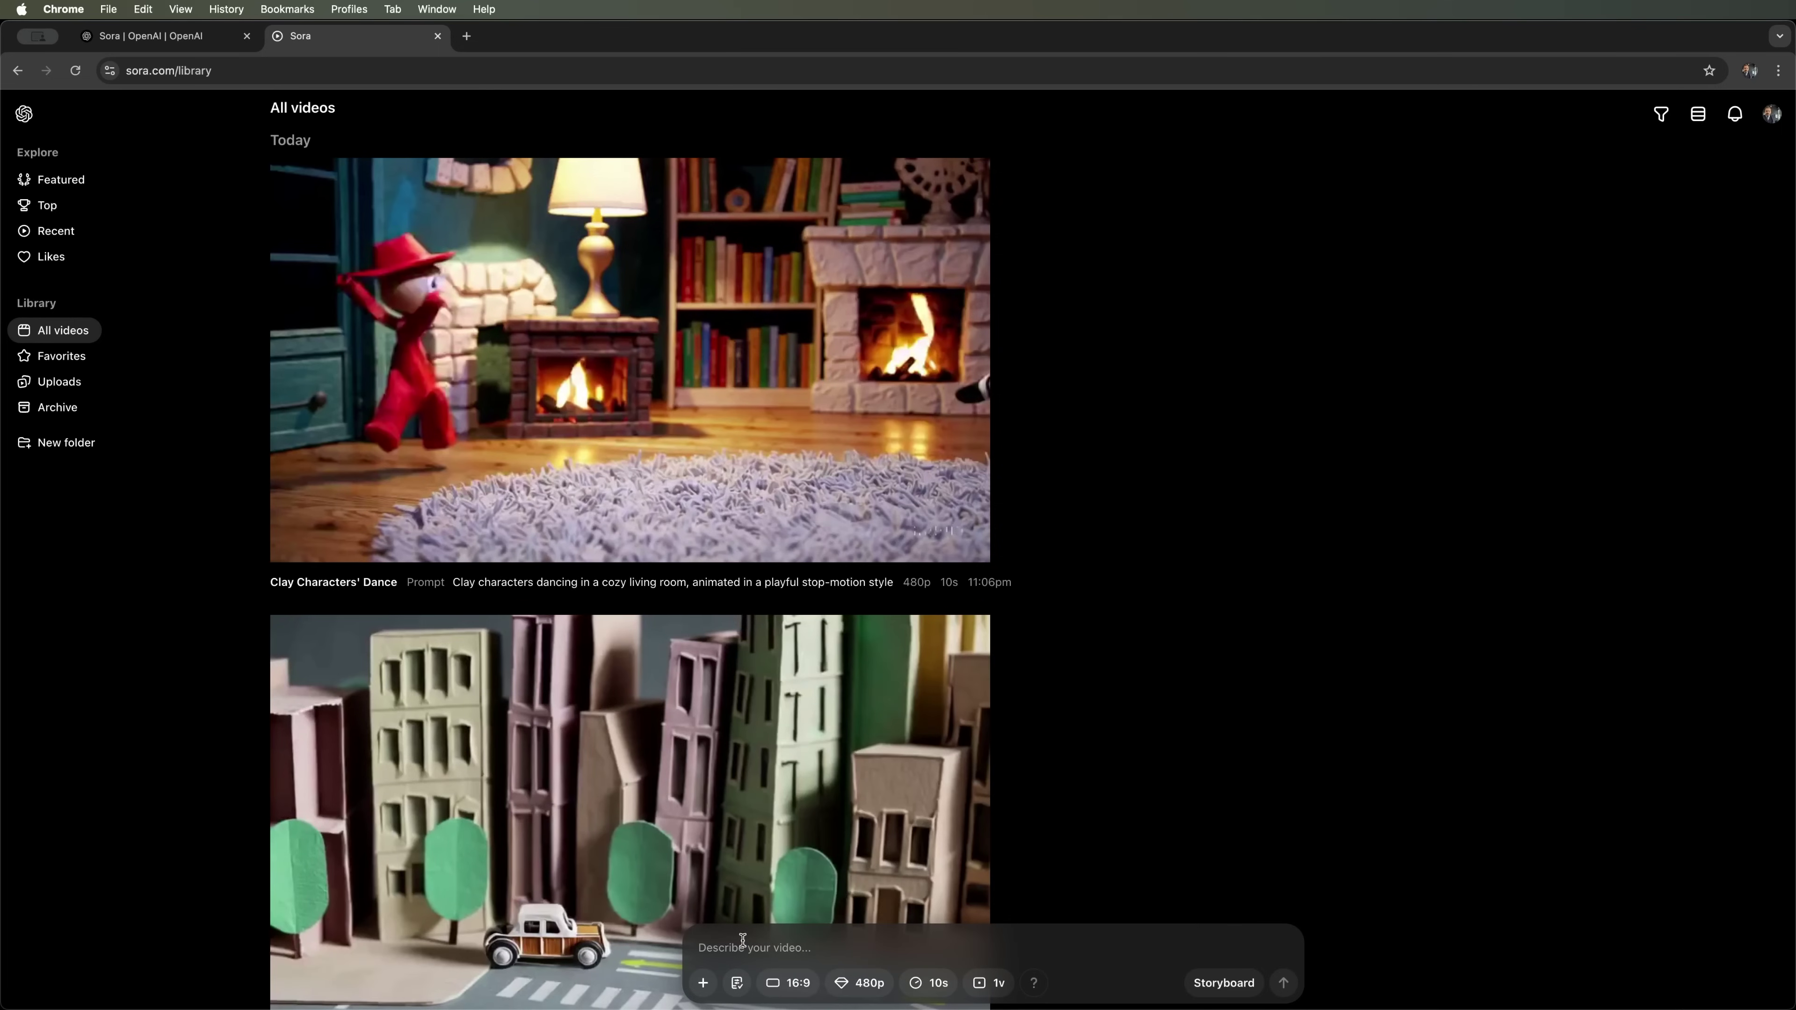
pyautogui.write('A floating balloon city in the clouds, with balloon buildings and characters cheerfully bouncing around')
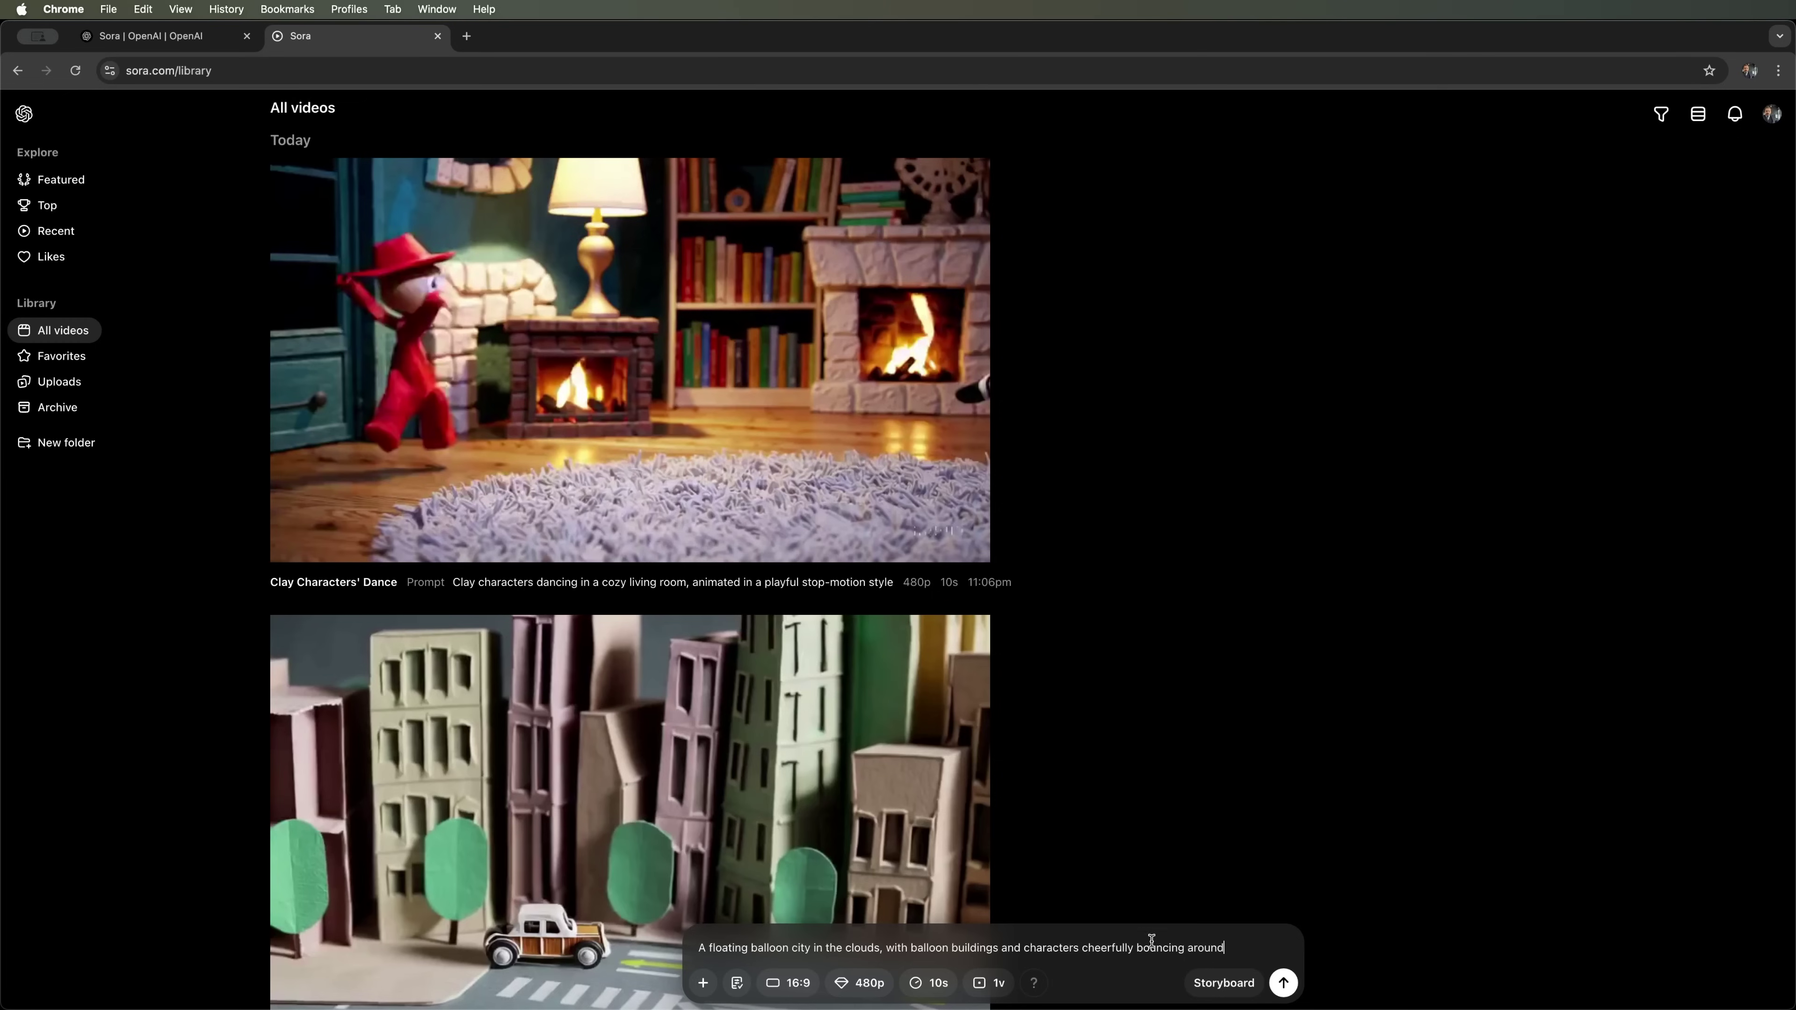
pyautogui.click(1278, 990)
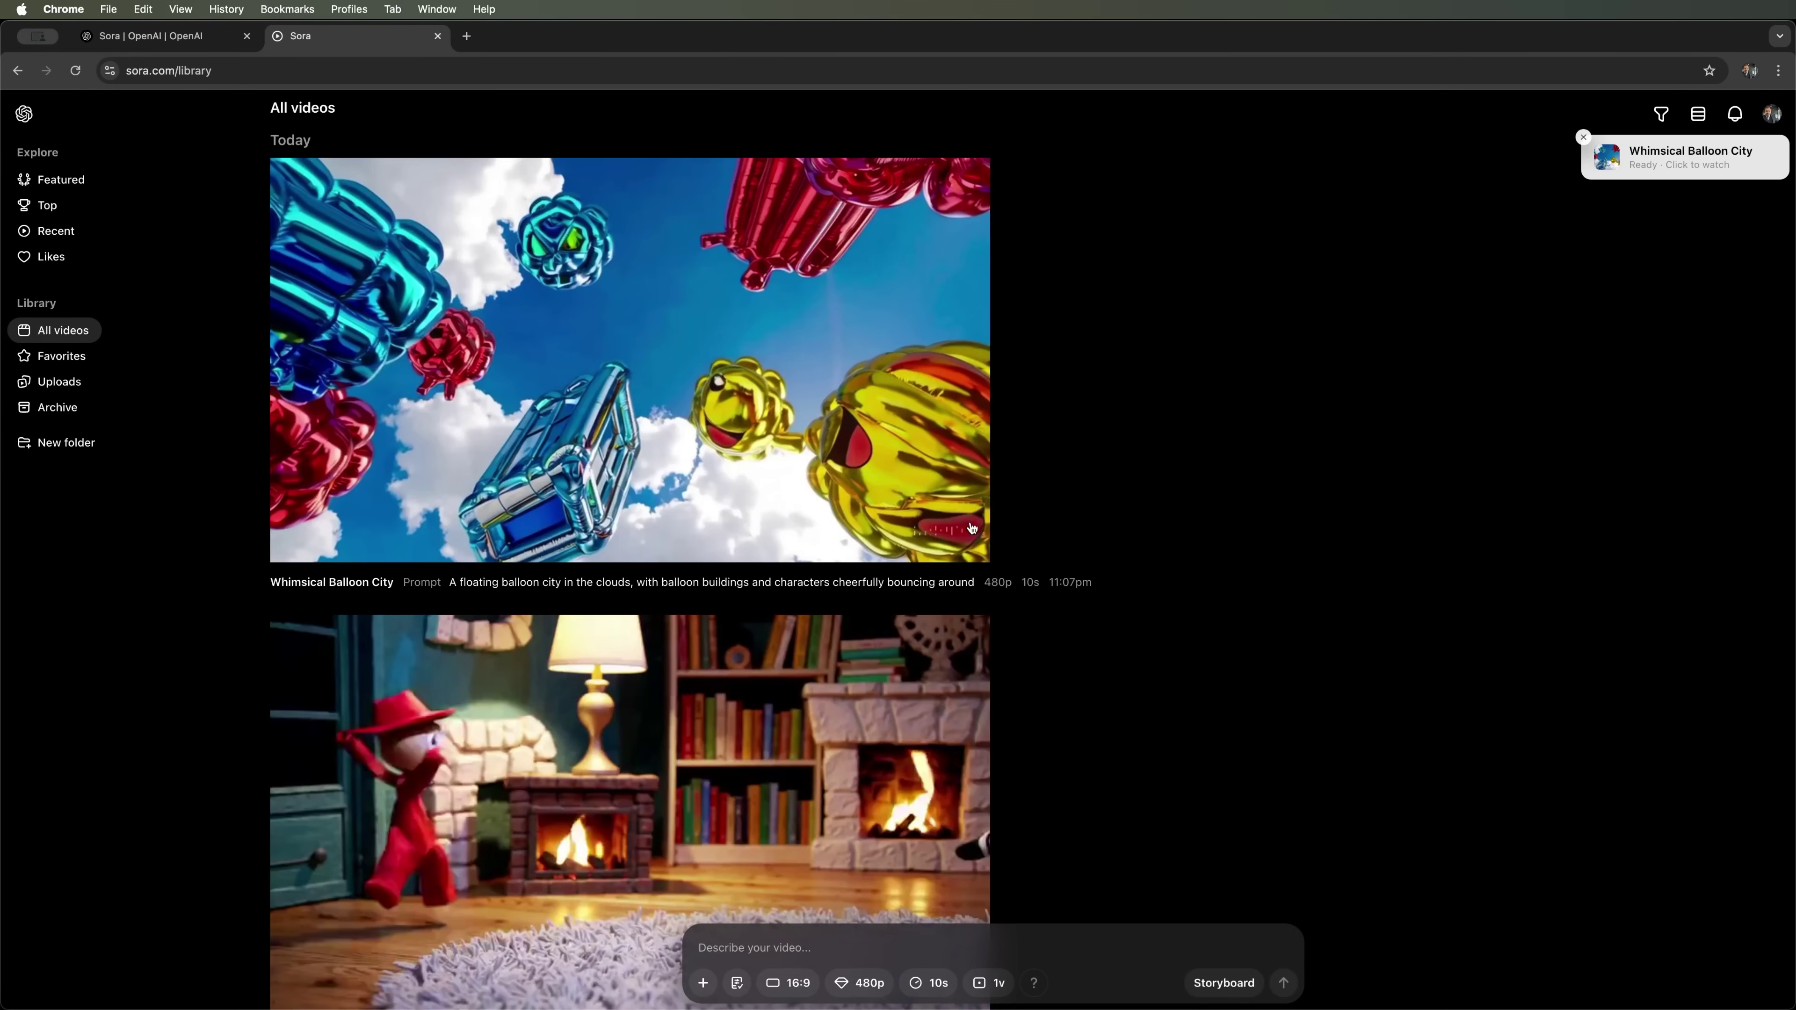
pyautogui.click(750, 427)
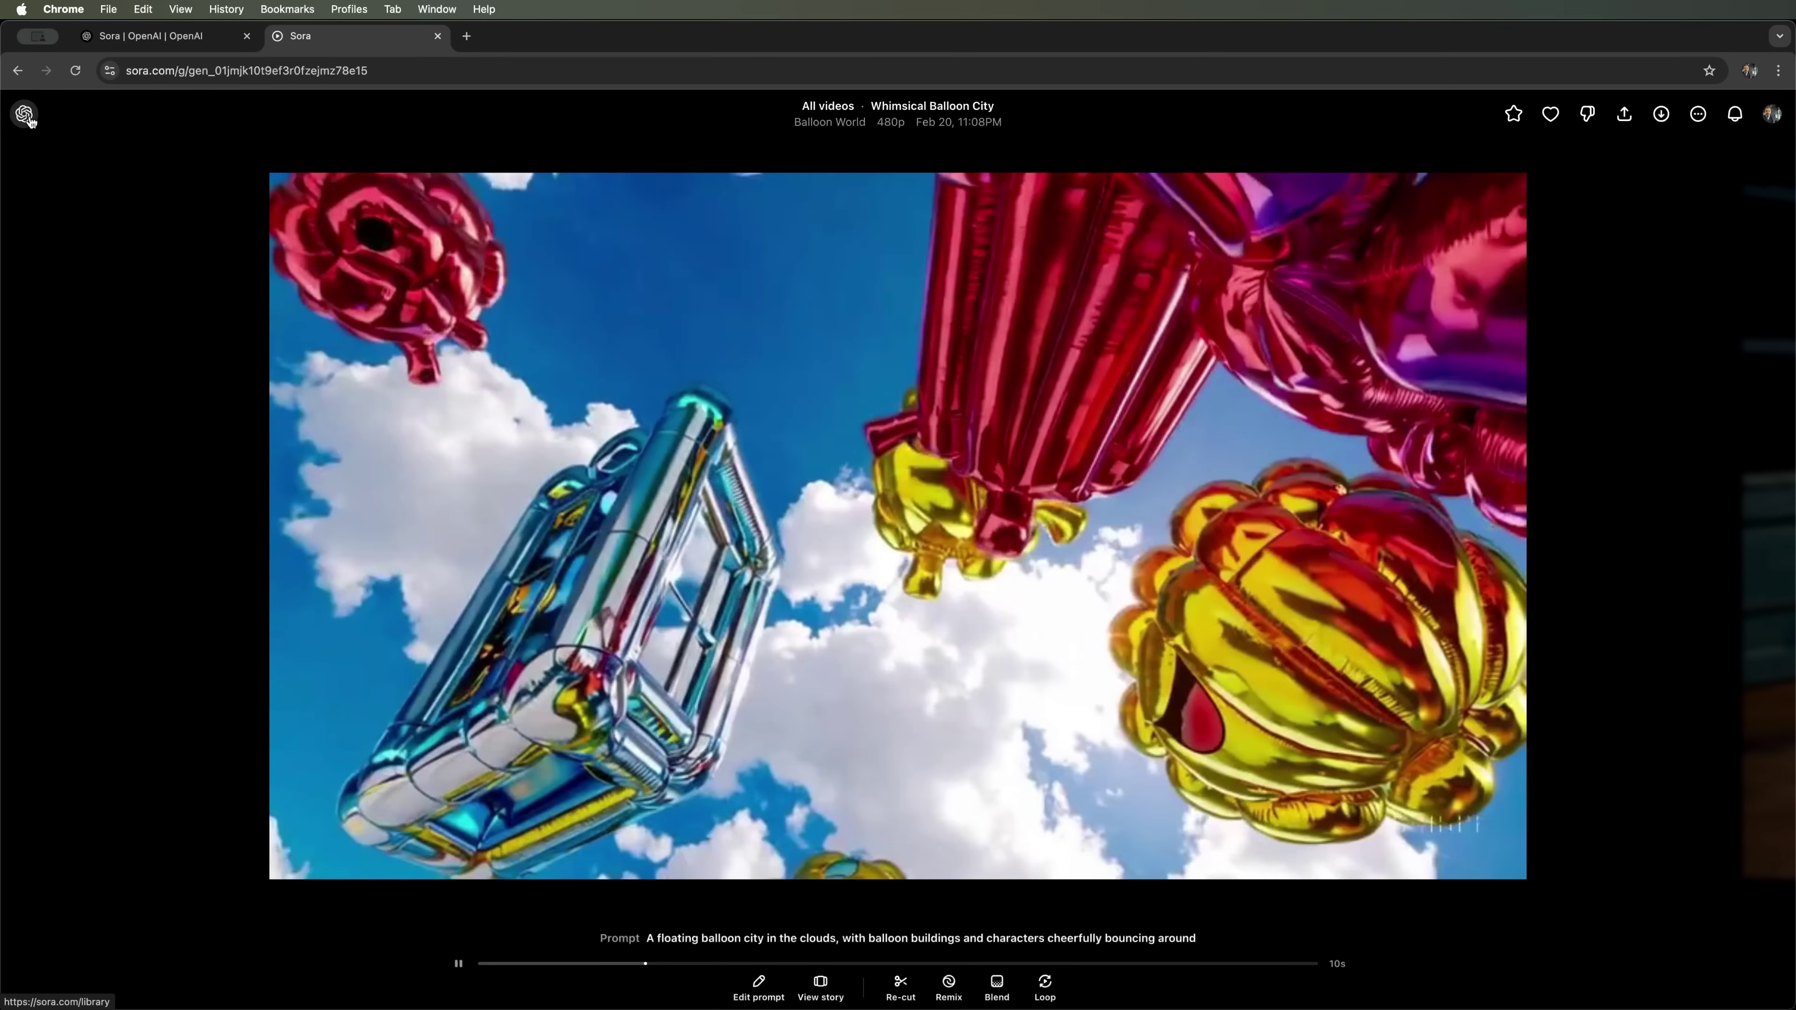
pyautogui.click(25, 116)
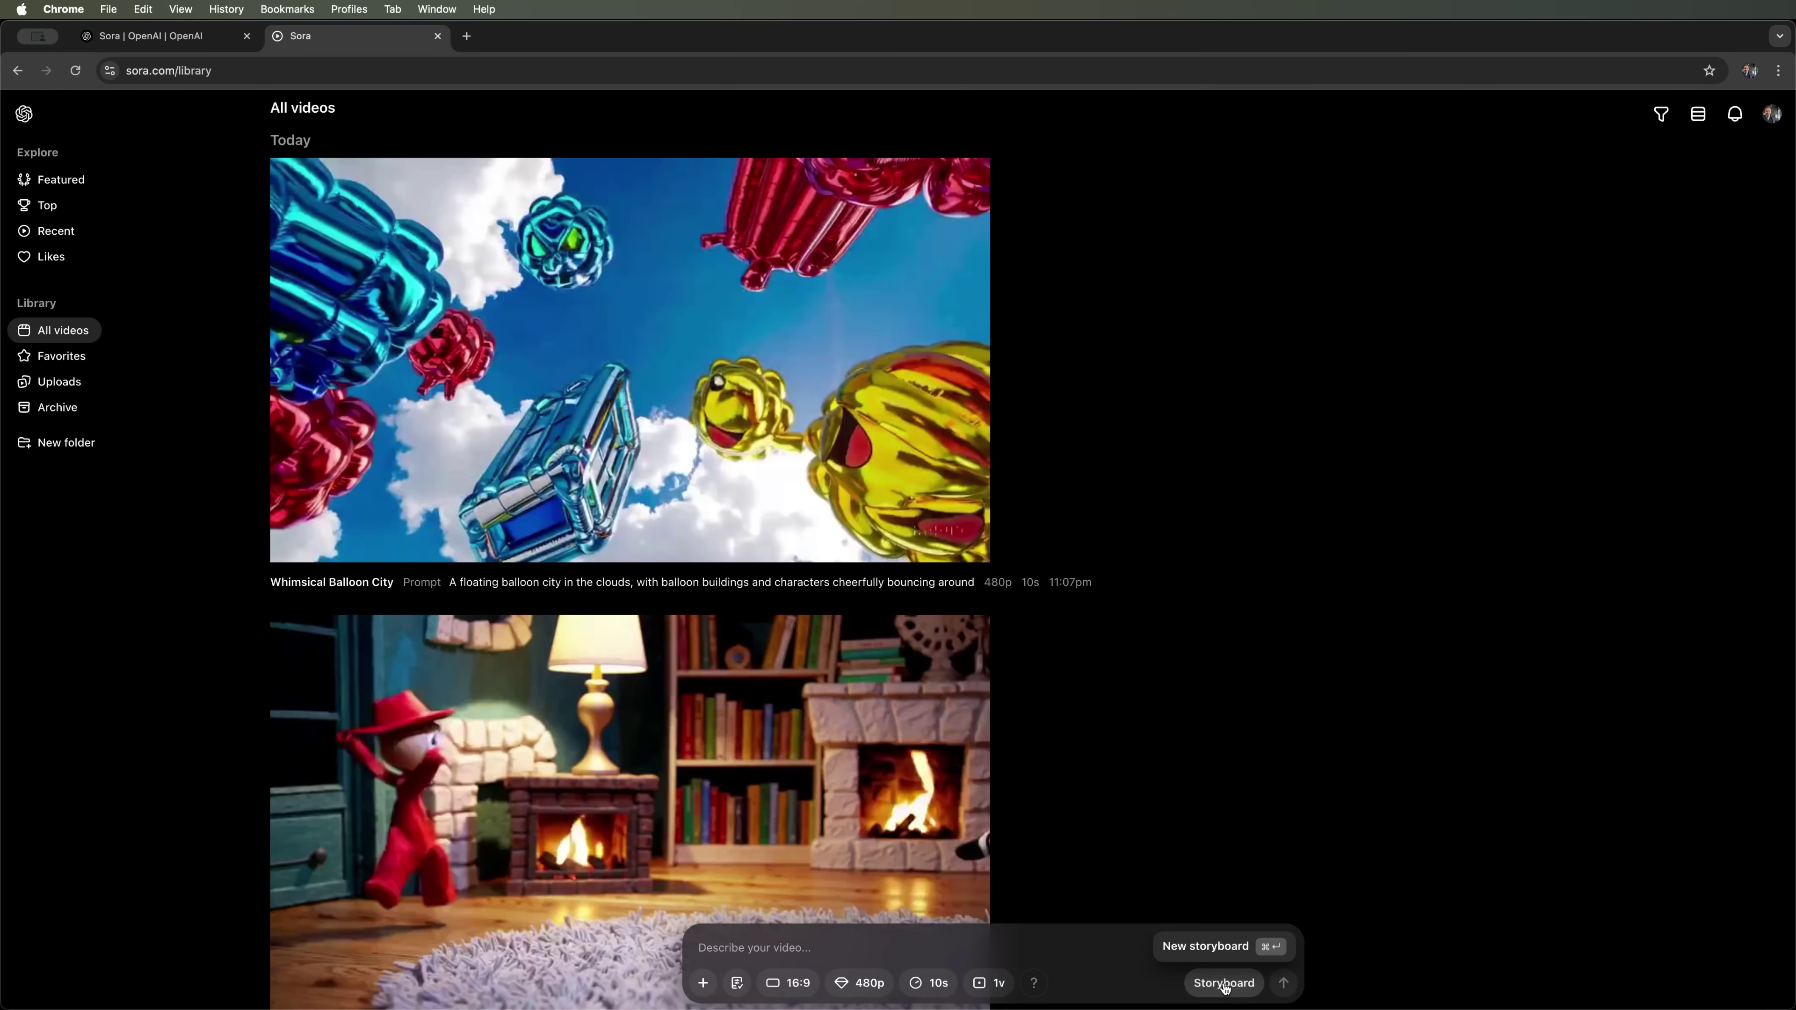
# Start a new storyboard and get past its introduction to one empty 10-second scene.
pyautogui.click(1224, 983)
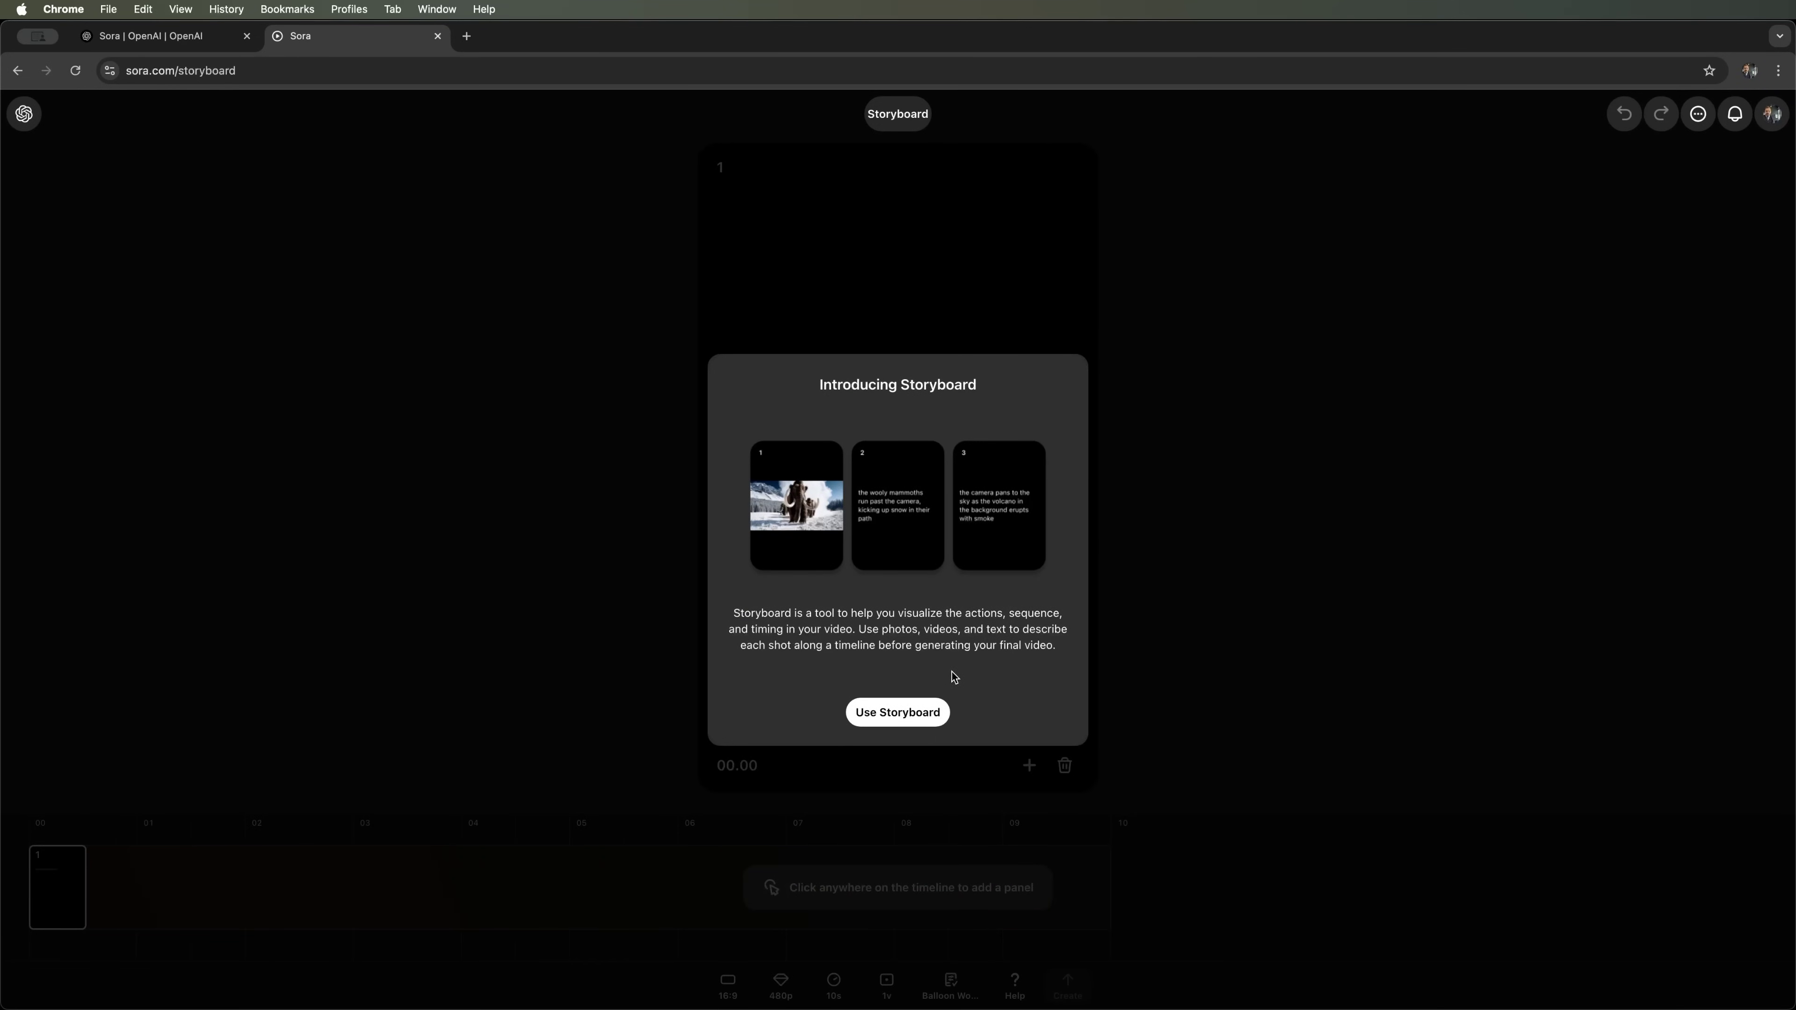
pyautogui.click(898, 712)
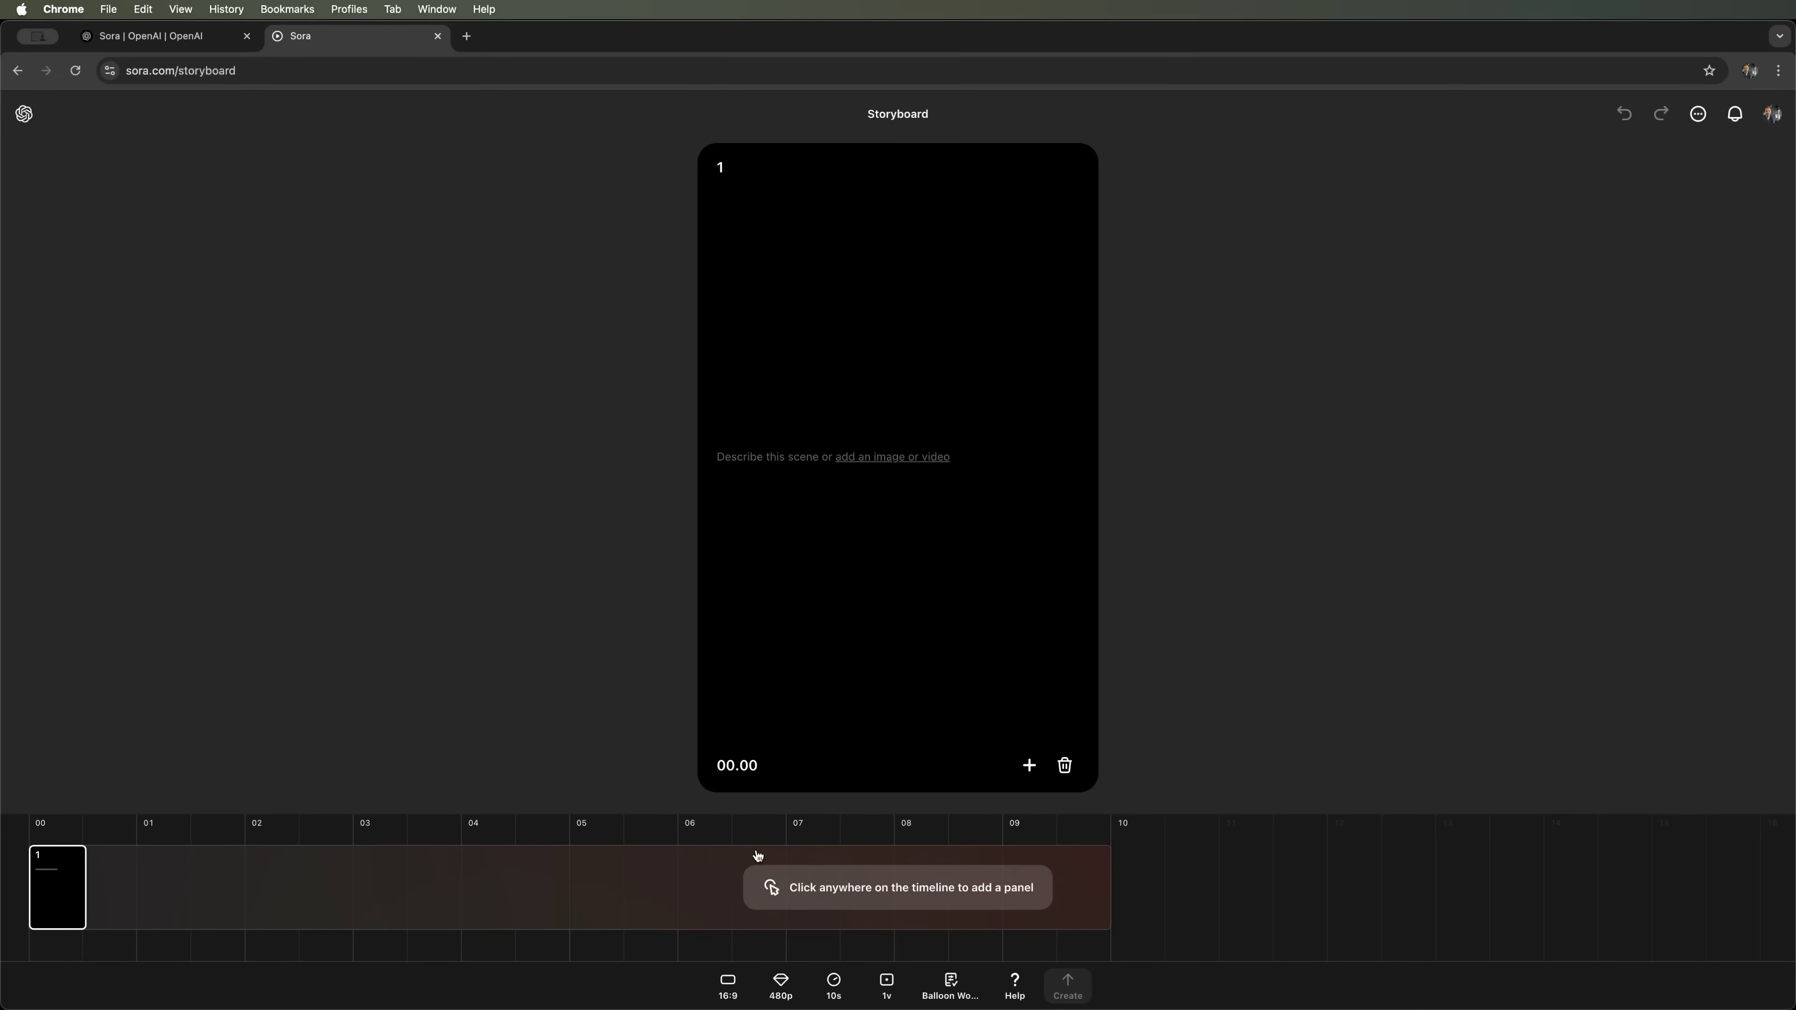
# Keep the storyboard at 480p and 10 seconds, and change its style preset from Balloon World to None.
pyautogui.click(728, 989)
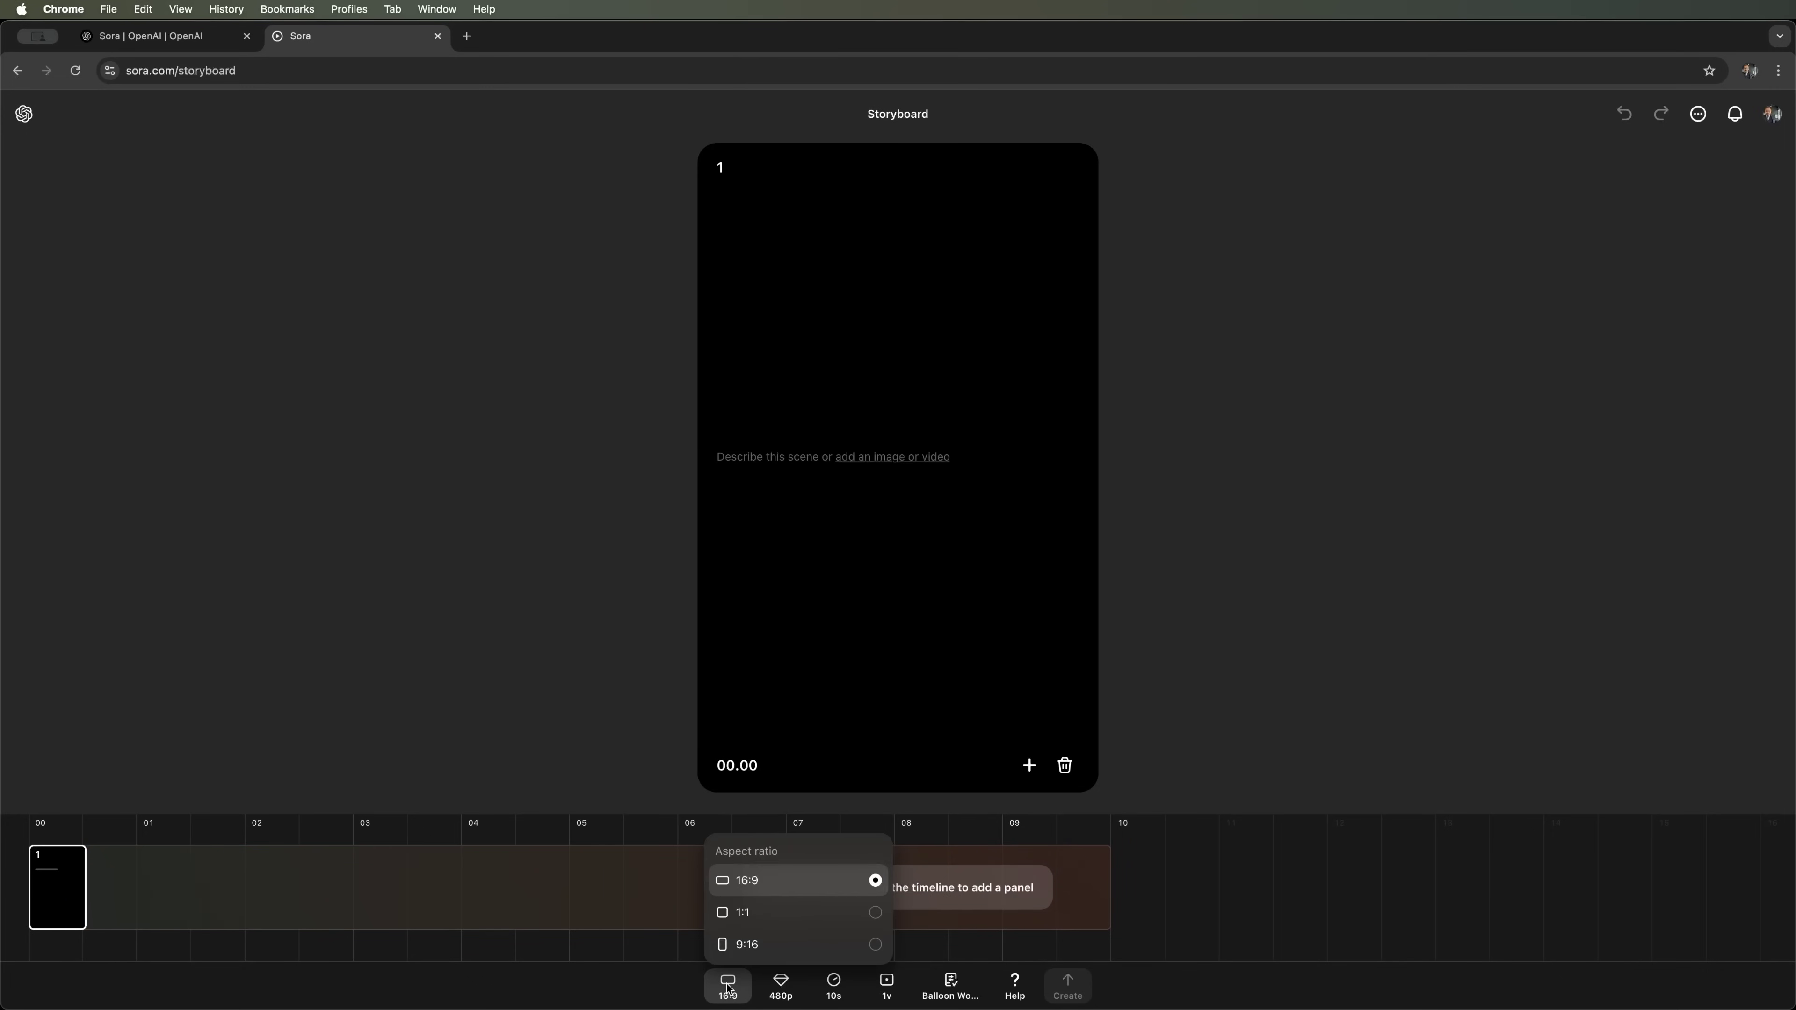
pyautogui.click(728, 988)
pyautogui.click(727, 989)
pyautogui.click(782, 989)
pyautogui.click(781, 989)
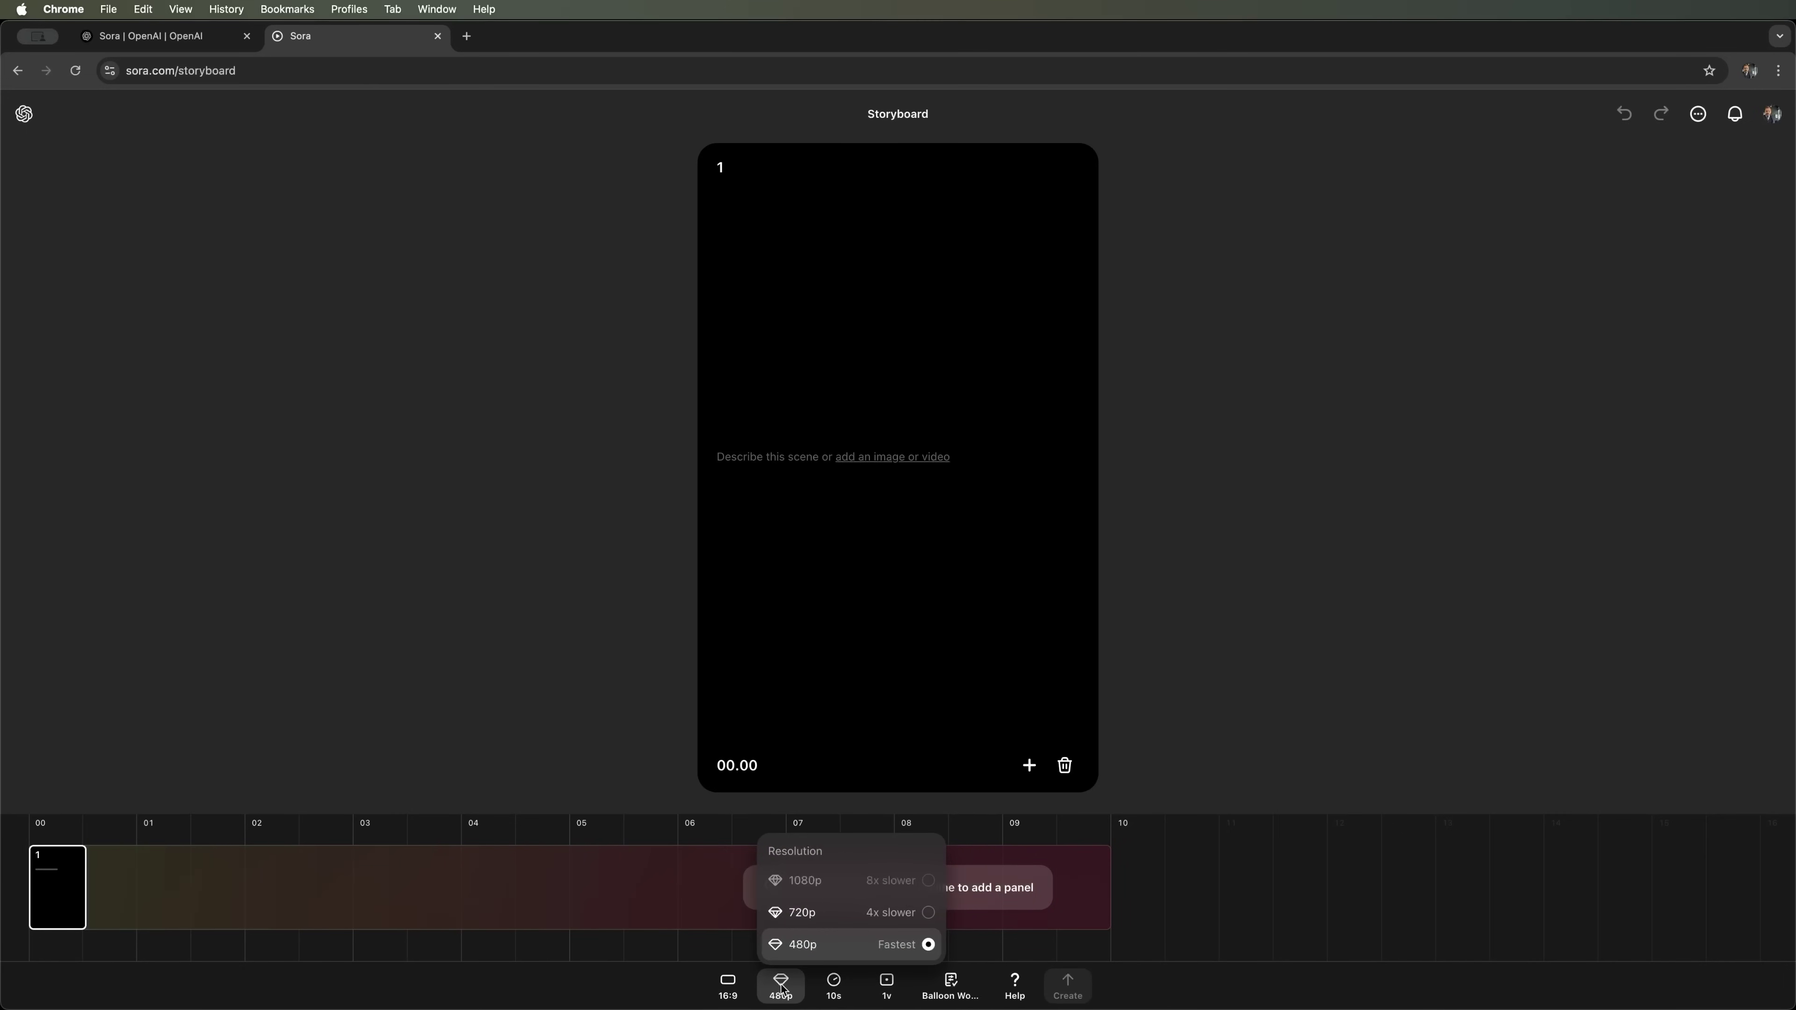
pyautogui.click(836, 990)
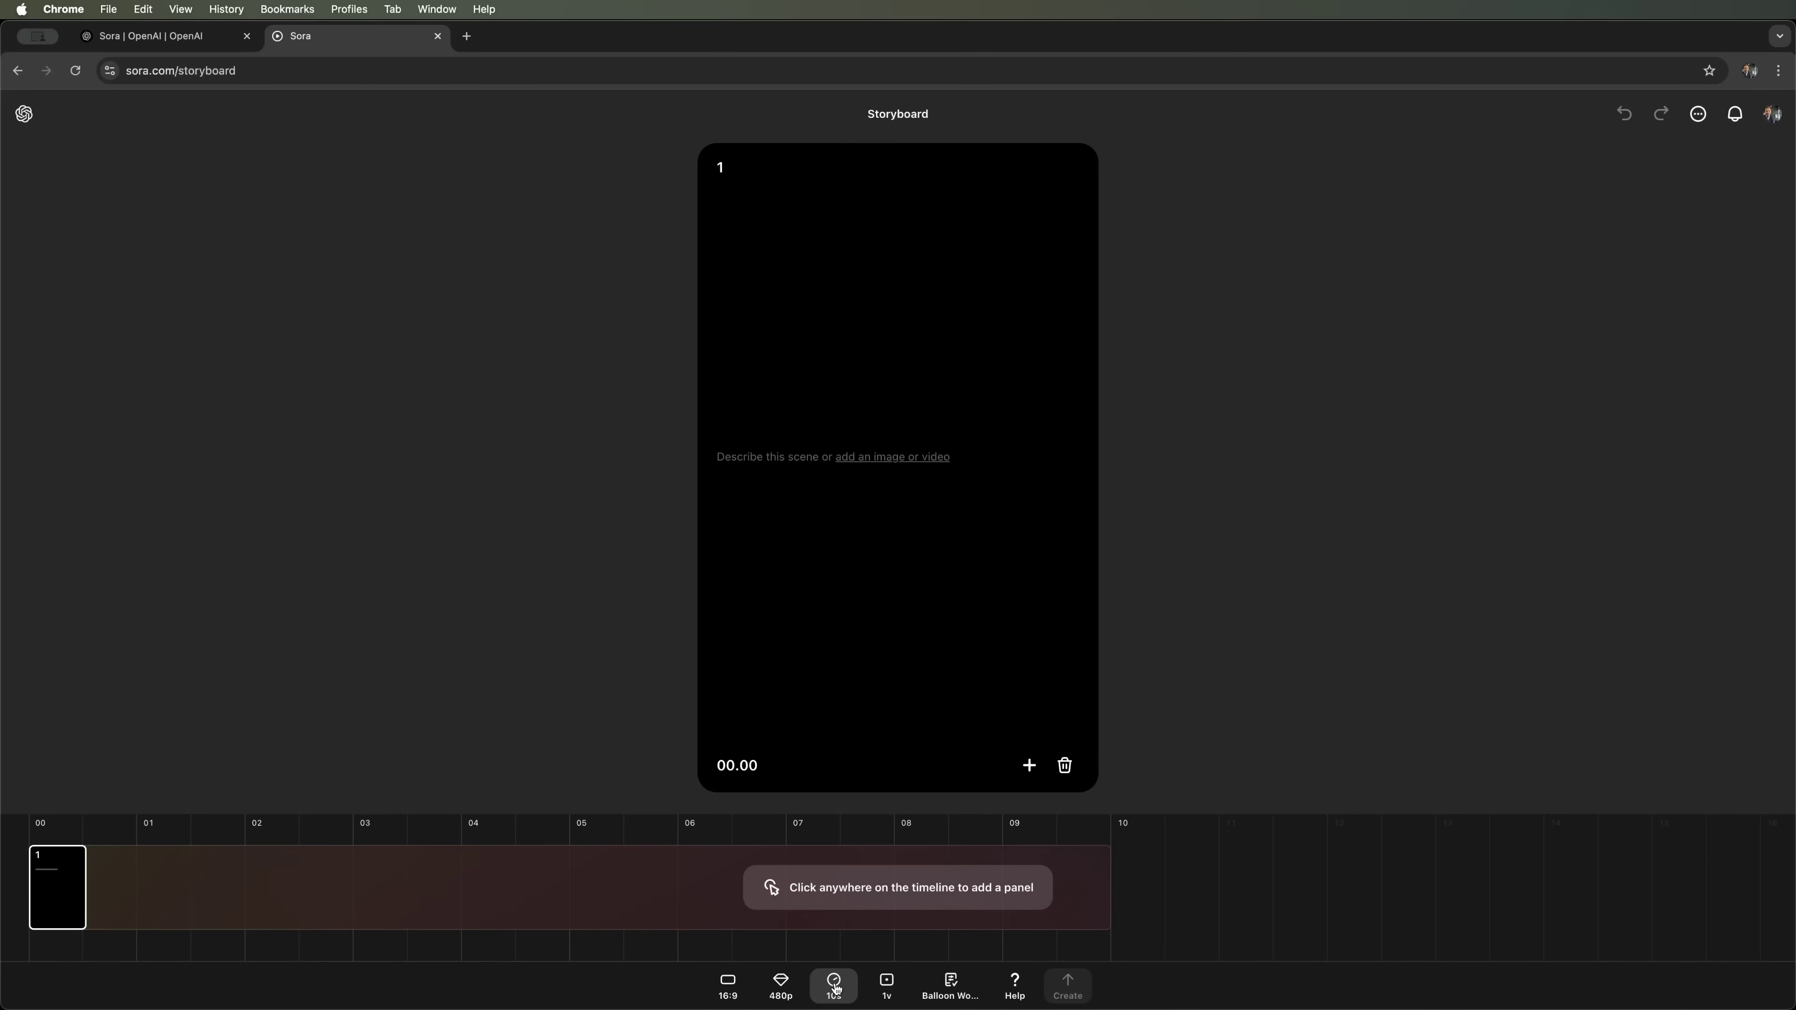
pyautogui.click(835, 989)
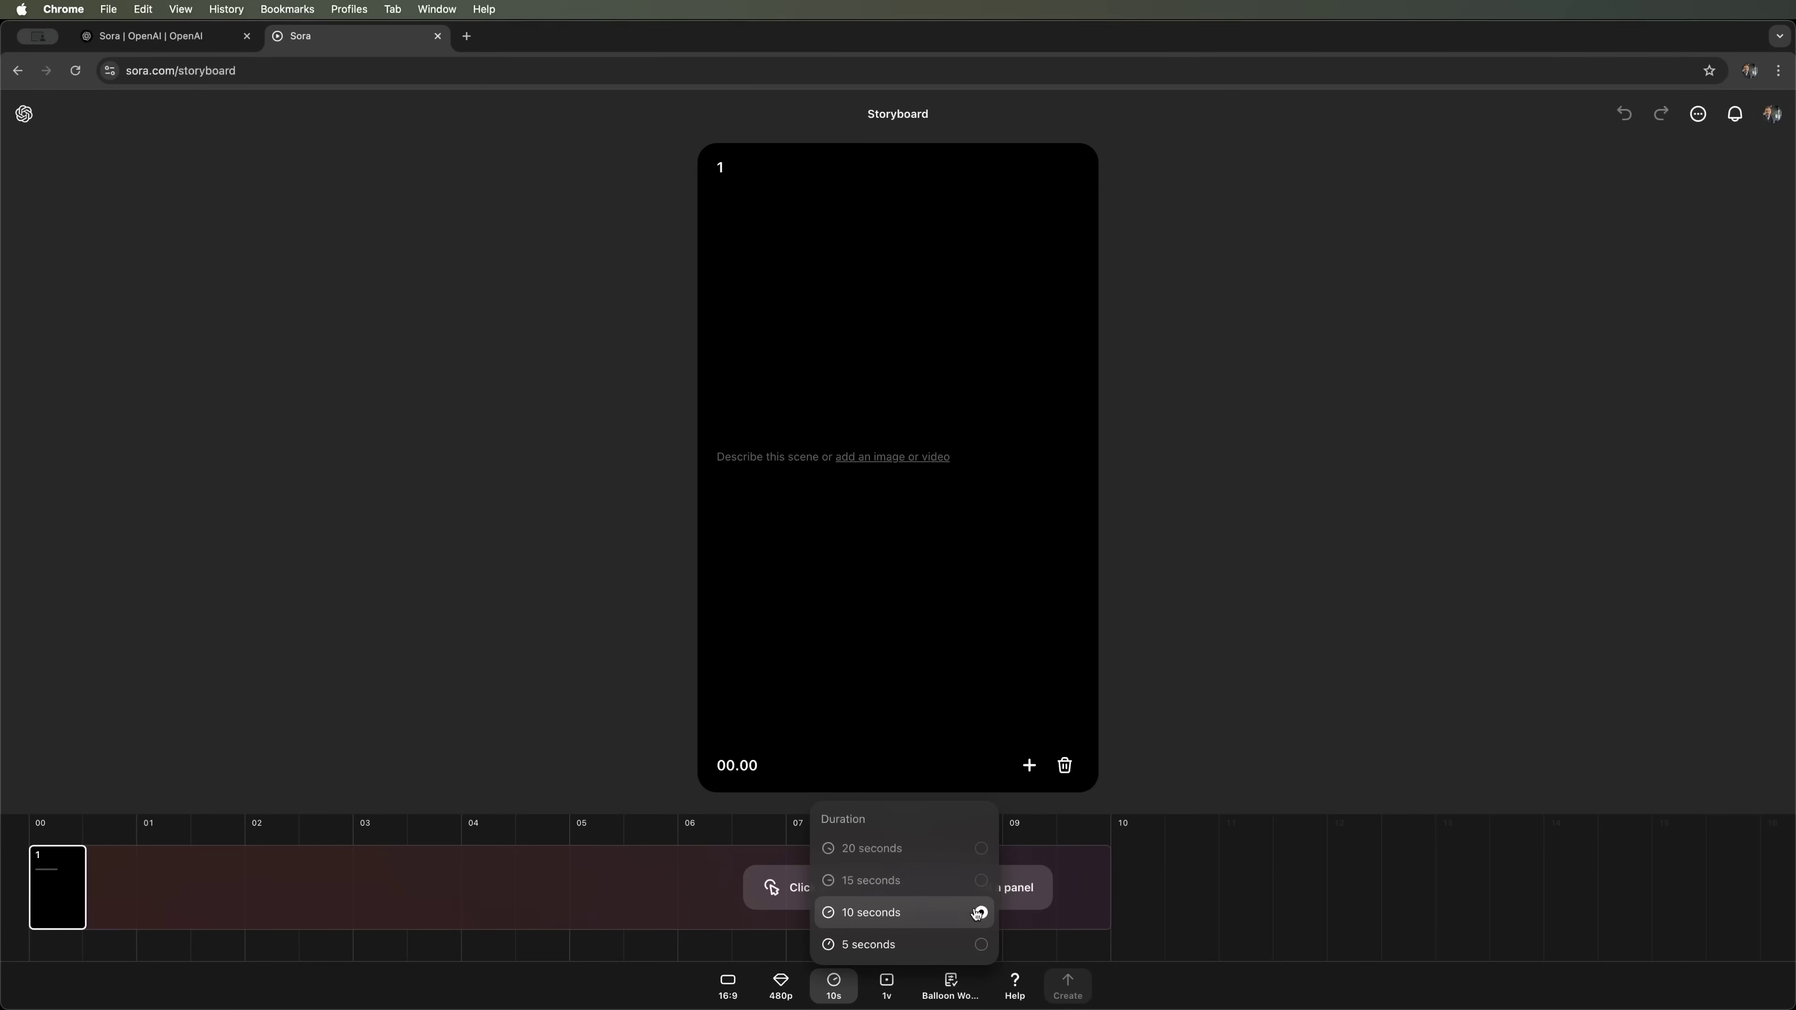
pyautogui.click(887, 990)
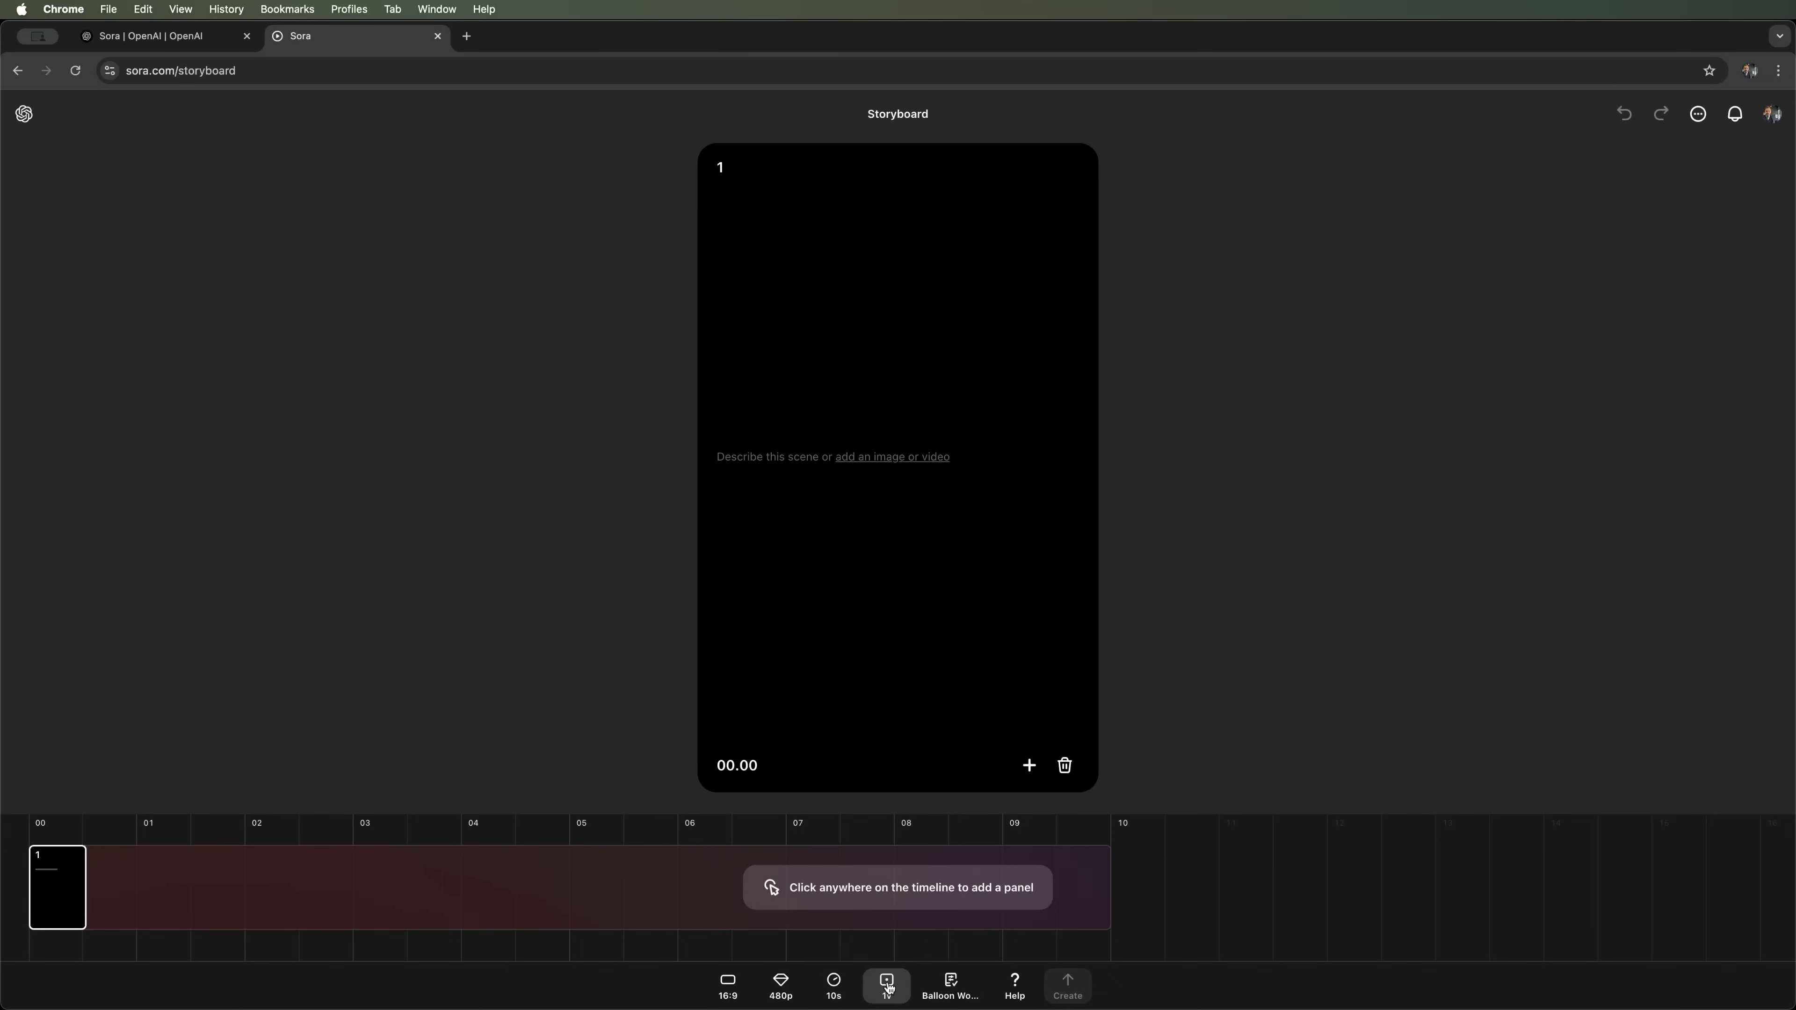
pyautogui.click(951, 988)
pyautogui.click(1084, 784)
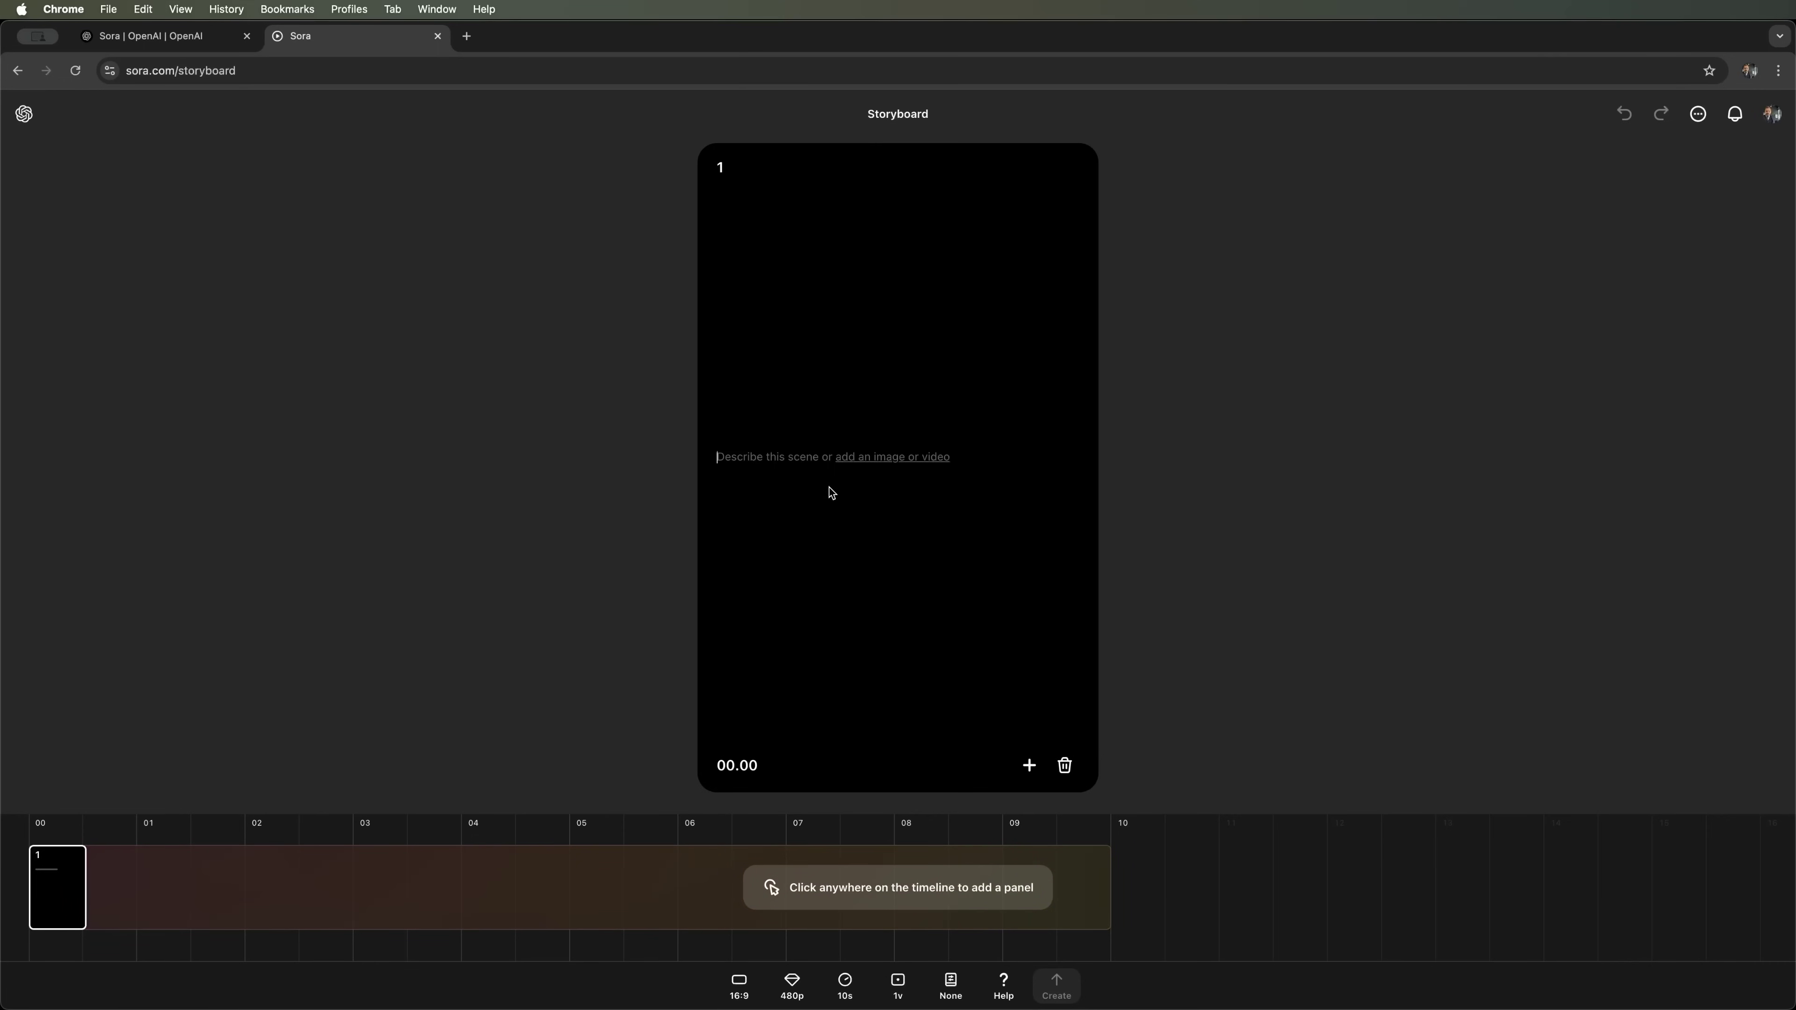
# Describe scene 1 as a city sunrise wide shot, add a bright-jacket cyclist scene 2 and empty scene 3.
pyautogui.write('Wide shot: sunrise over the city, with the energy of a new day in the air')
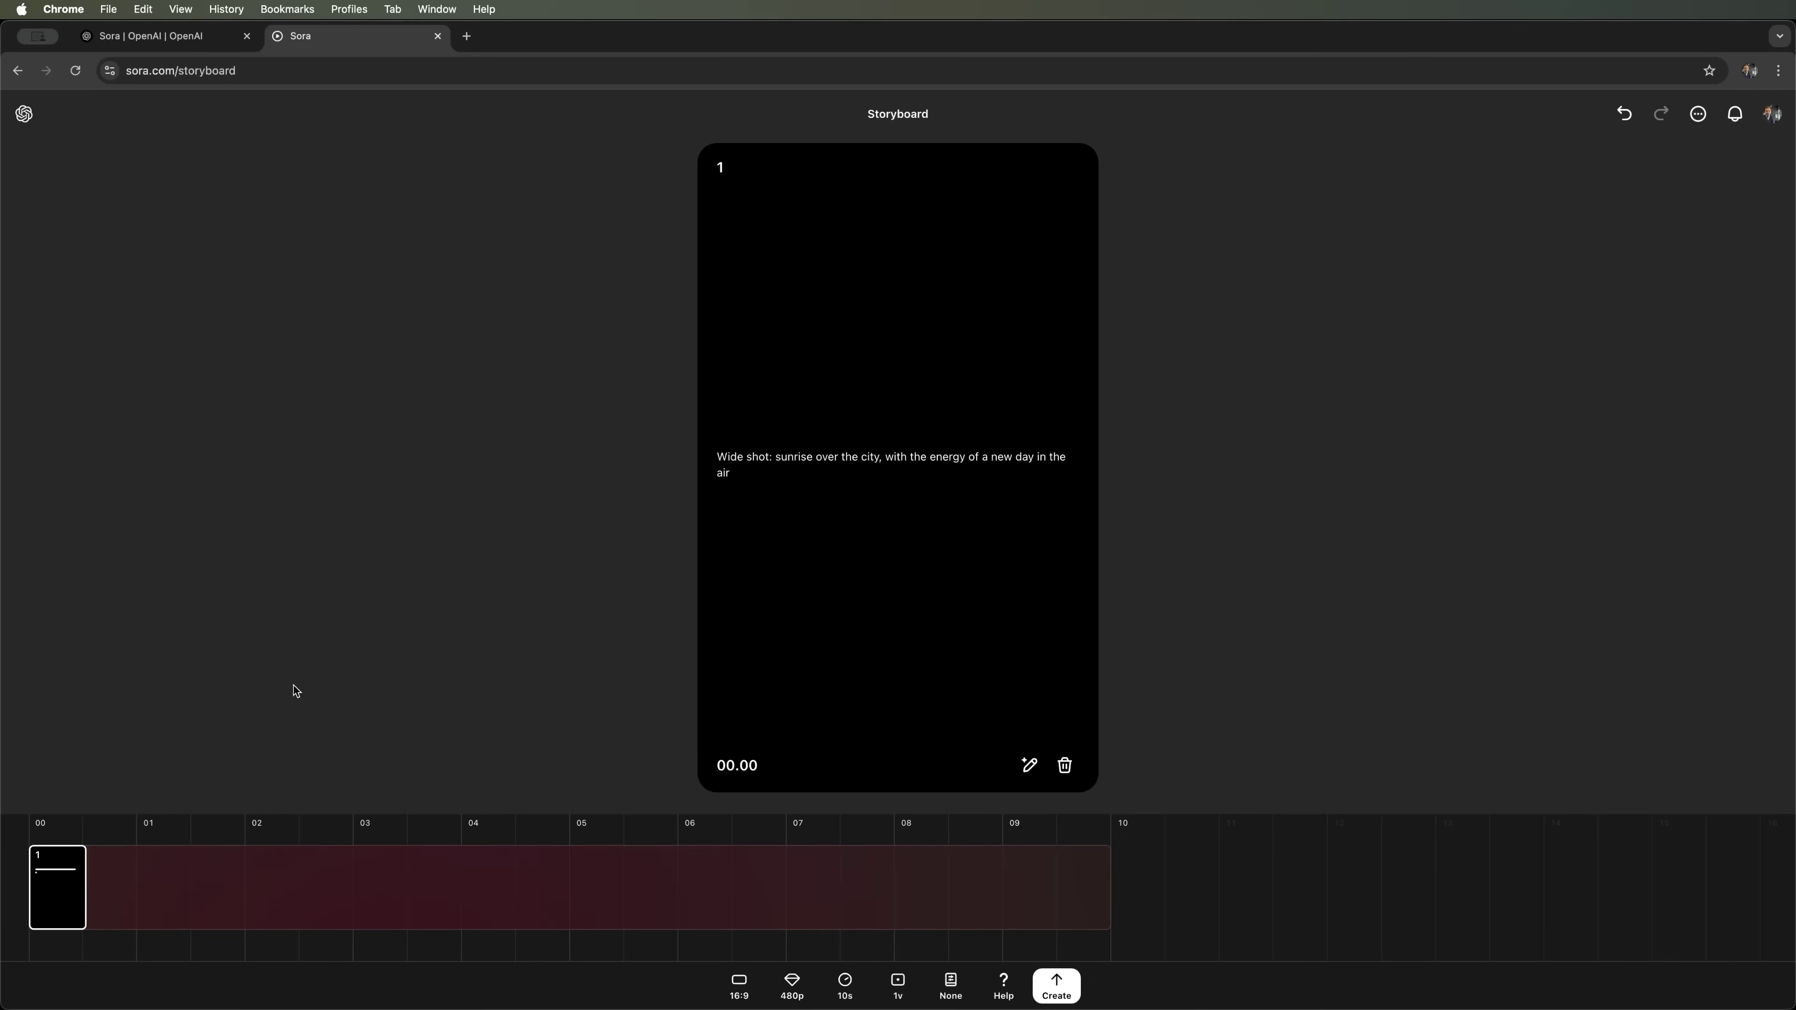
pyautogui.click(97, 901)
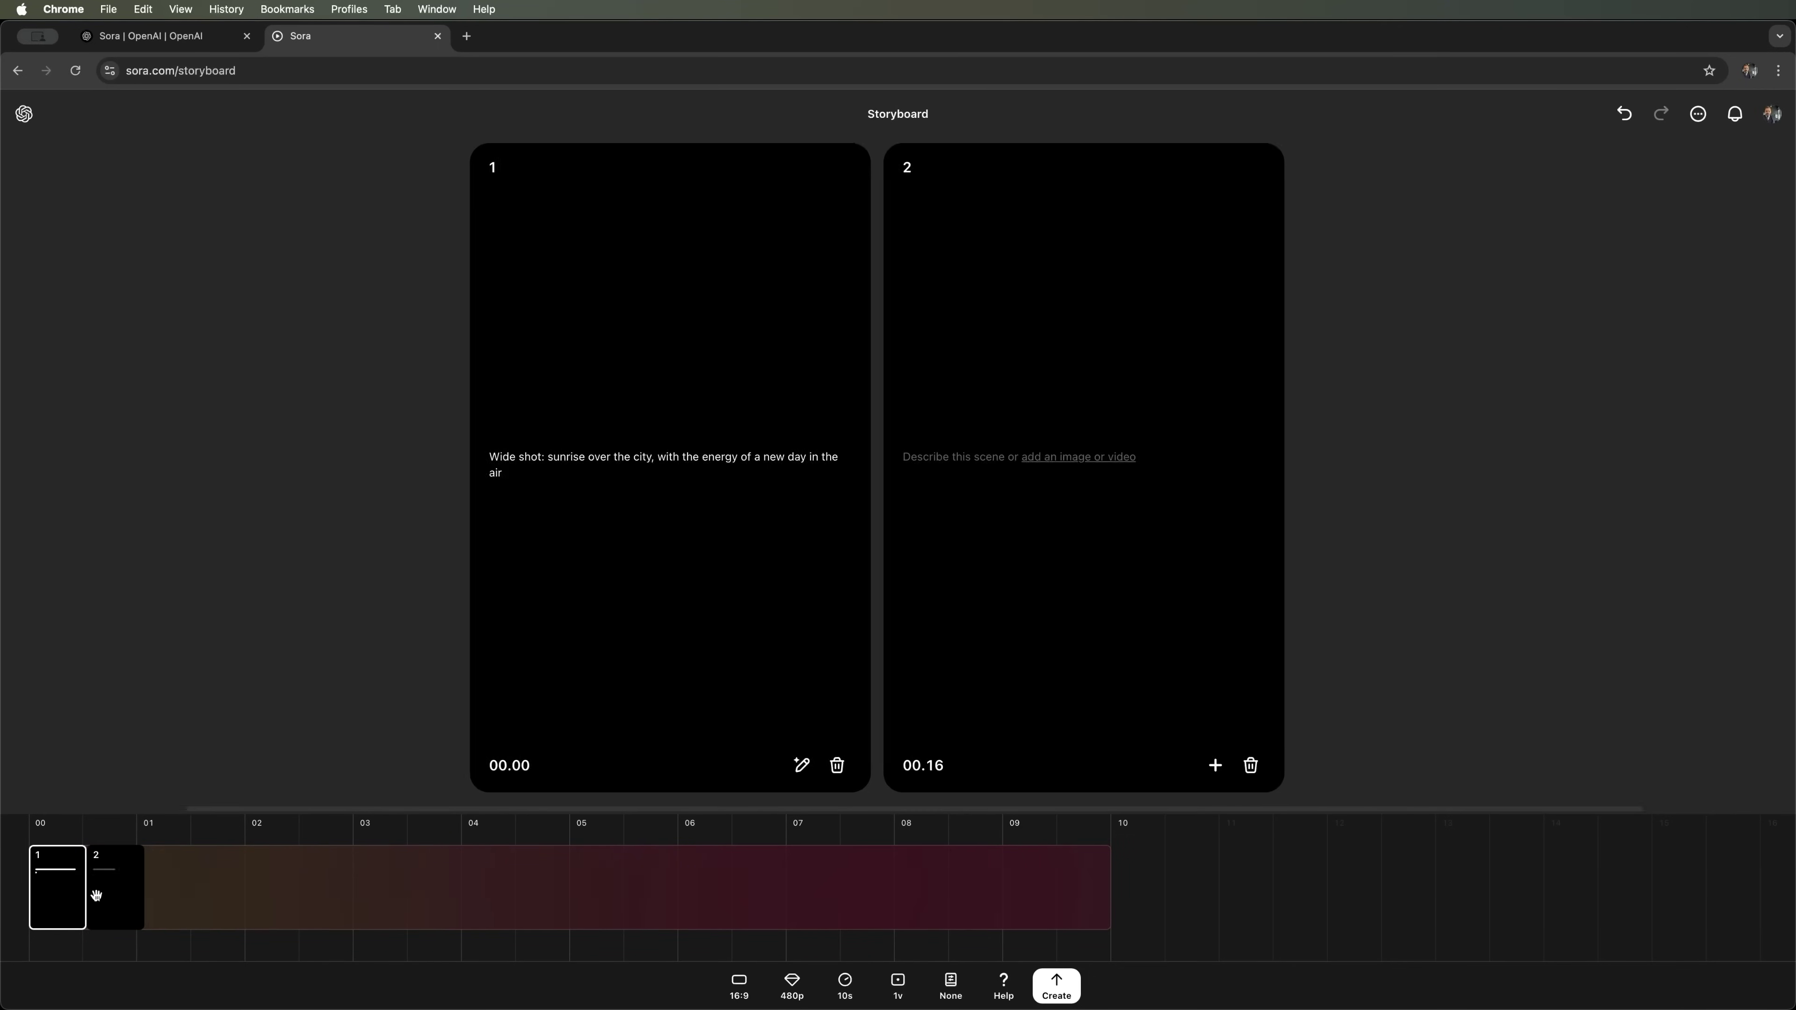
pyautogui.click(726, 453)
pyautogui.write('A person in a bright jacket rides a bicycle along a bustling street, smiling to convey a sense of freedom and motion.')
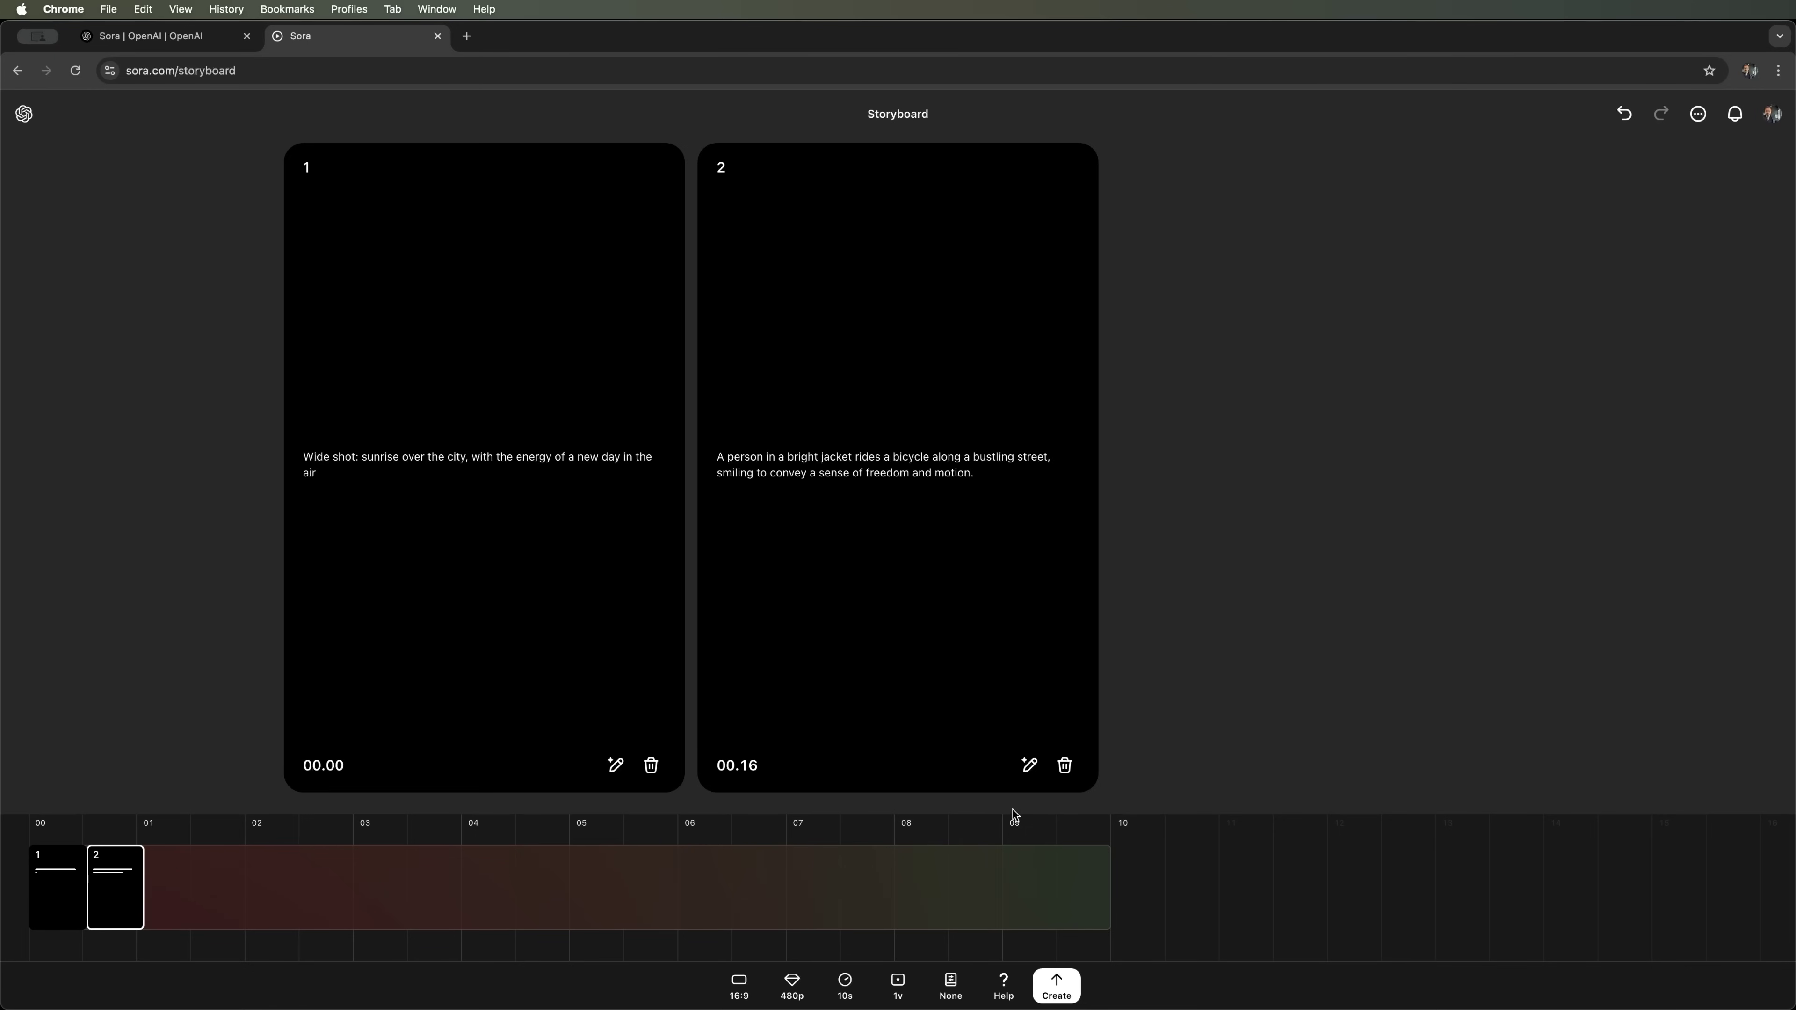
pyautogui.click(164, 866)
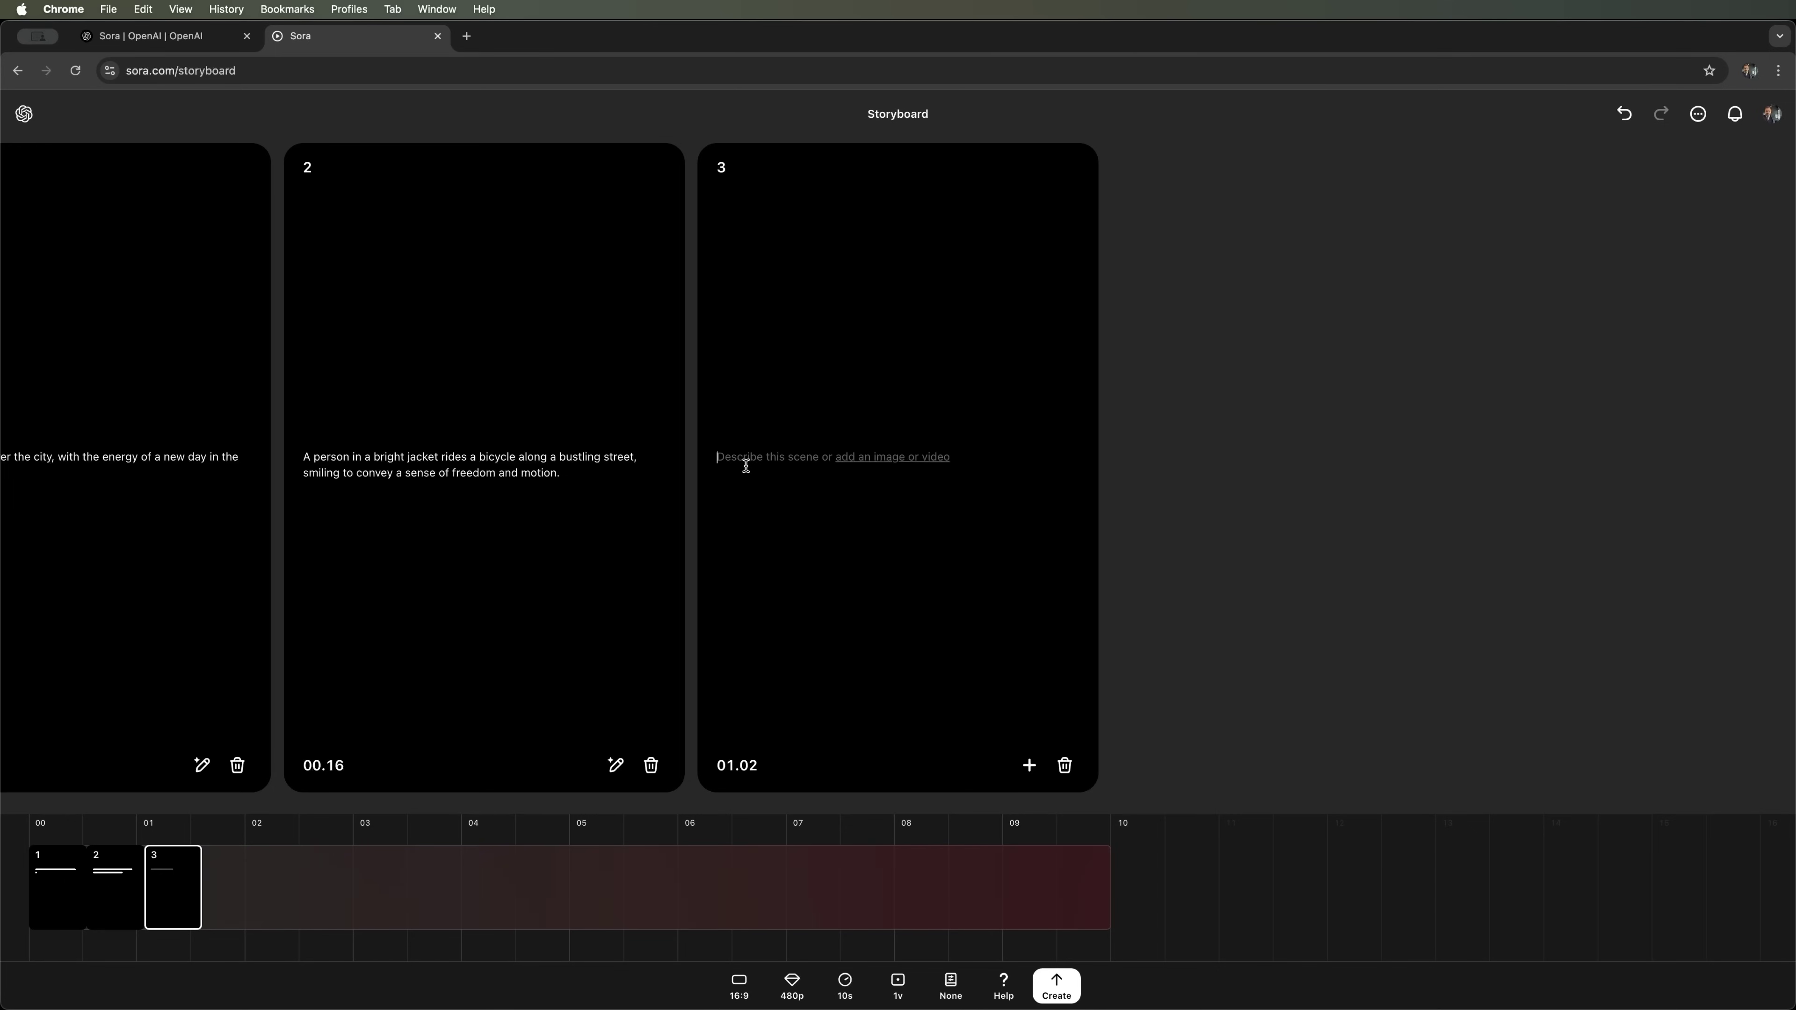
# Fill scene 3 with the Lumio logo glowing on a neon gradient with pulsing lights.
pyautogui.write('the Lumio smartphone logo glowing against a vibrant neon gradient background, with pulsing lights emphasizing the futuristic feel.')
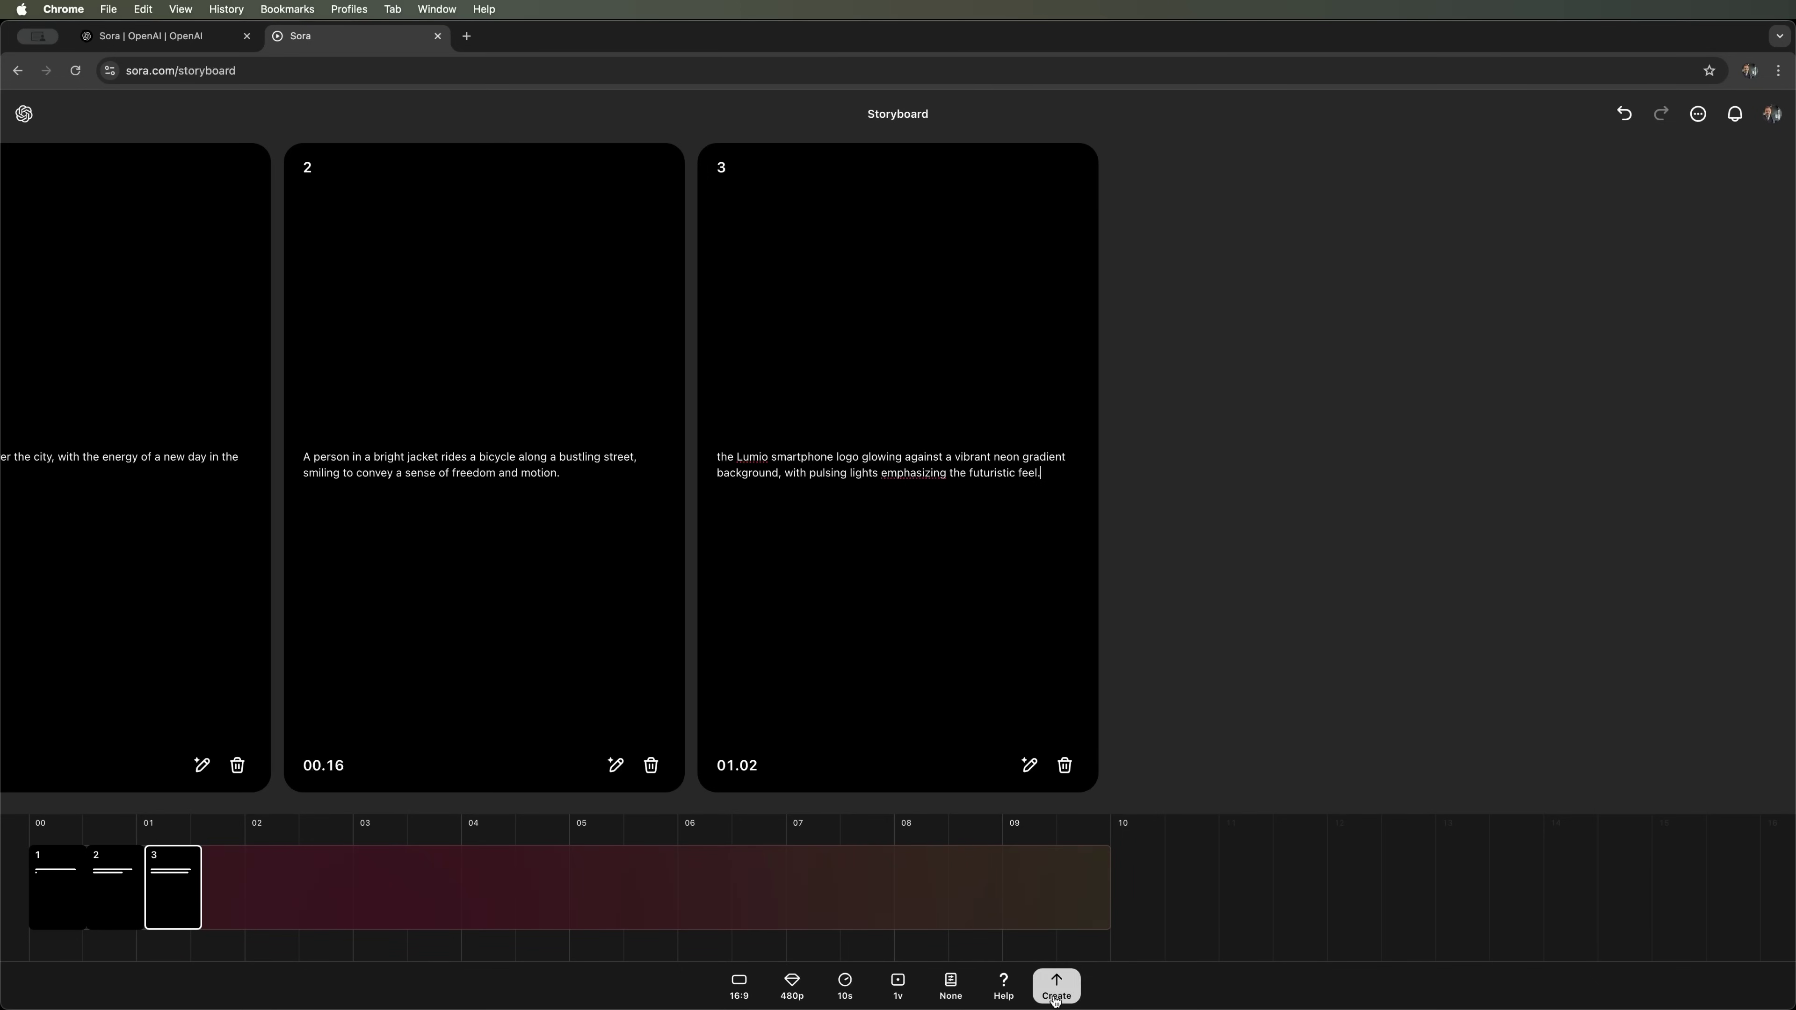
pyautogui.moveTo(1003, 984)
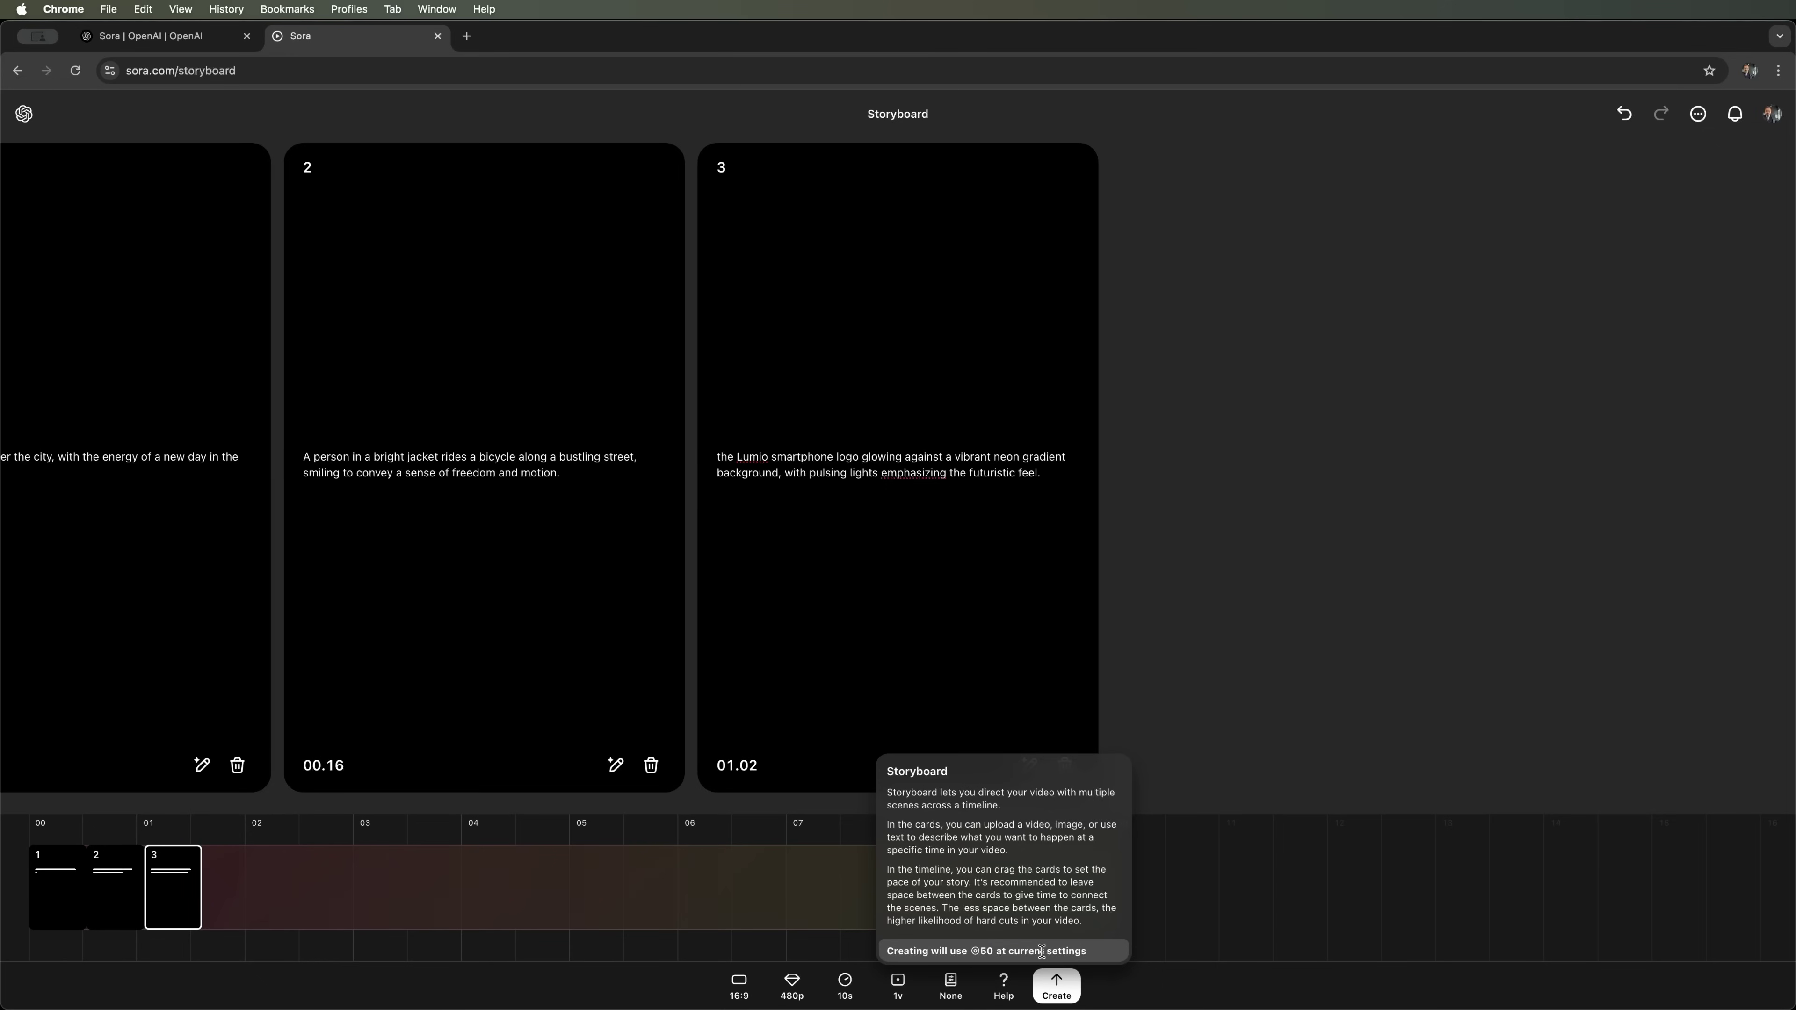
# Create the storyboard video 'City Sunrise Ride', check its queue progress, and return to the library.
pyautogui.click(1055, 987)
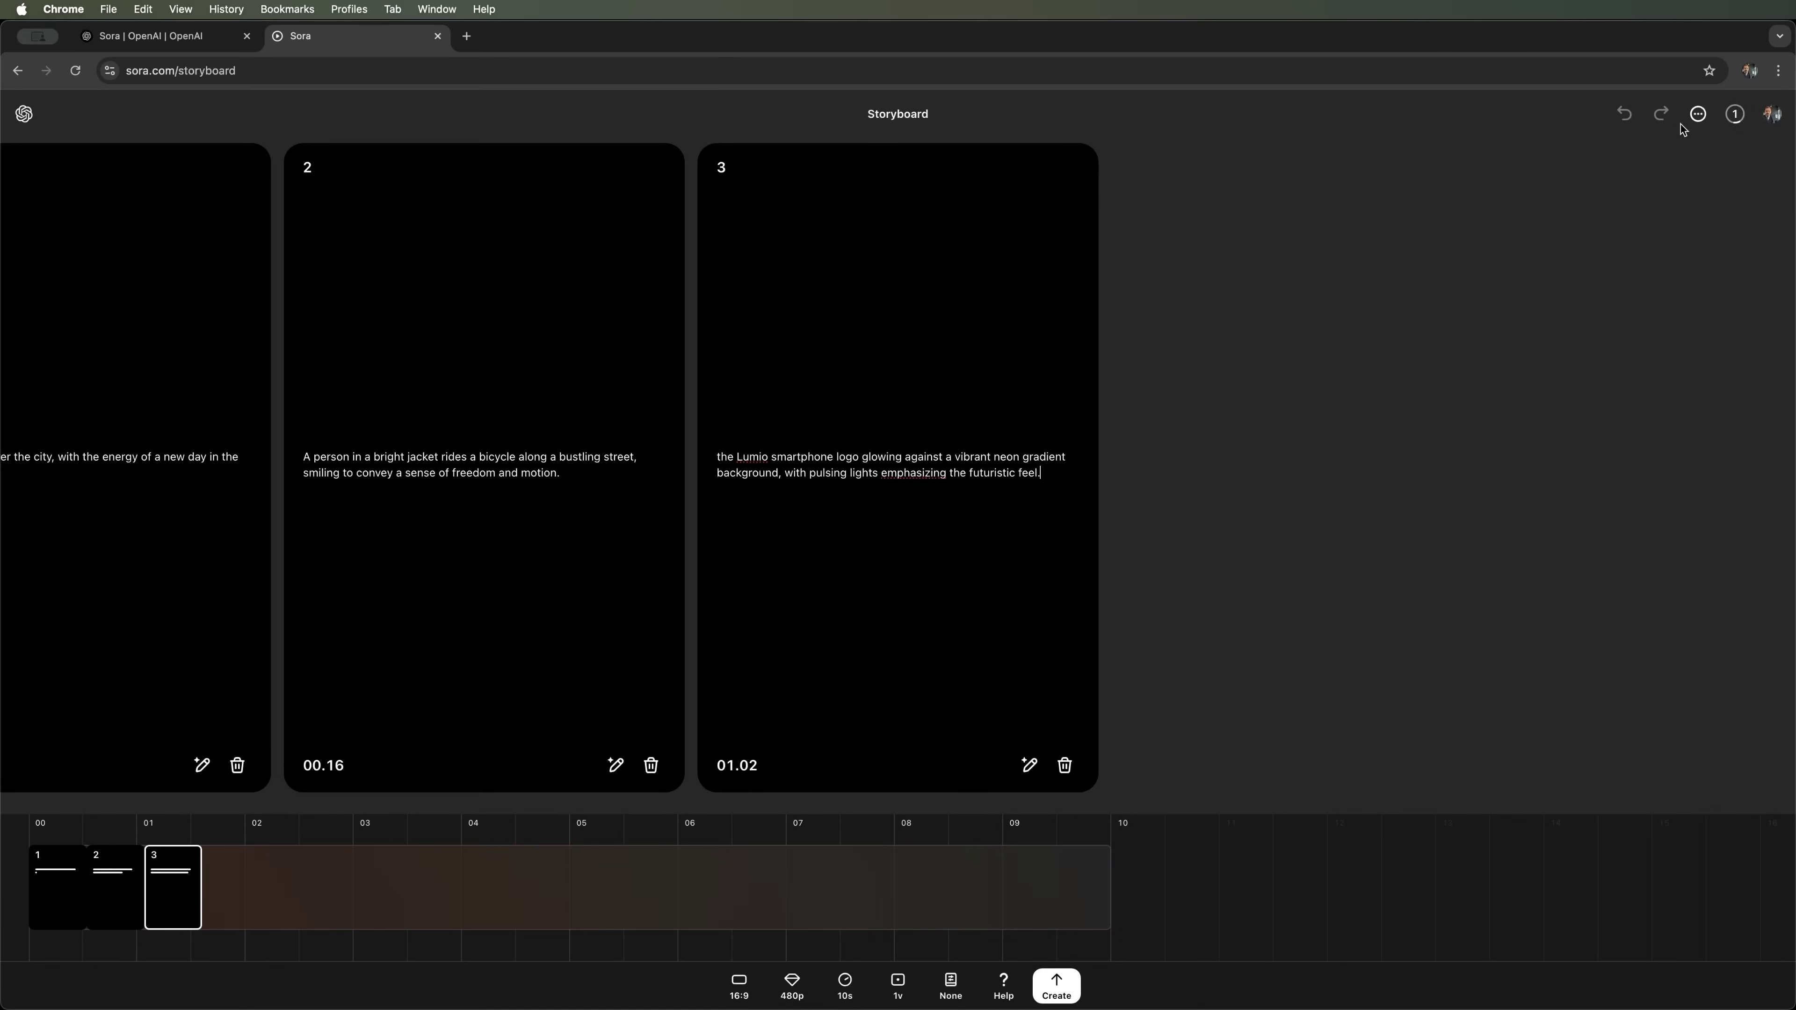
pyautogui.click(1734, 114)
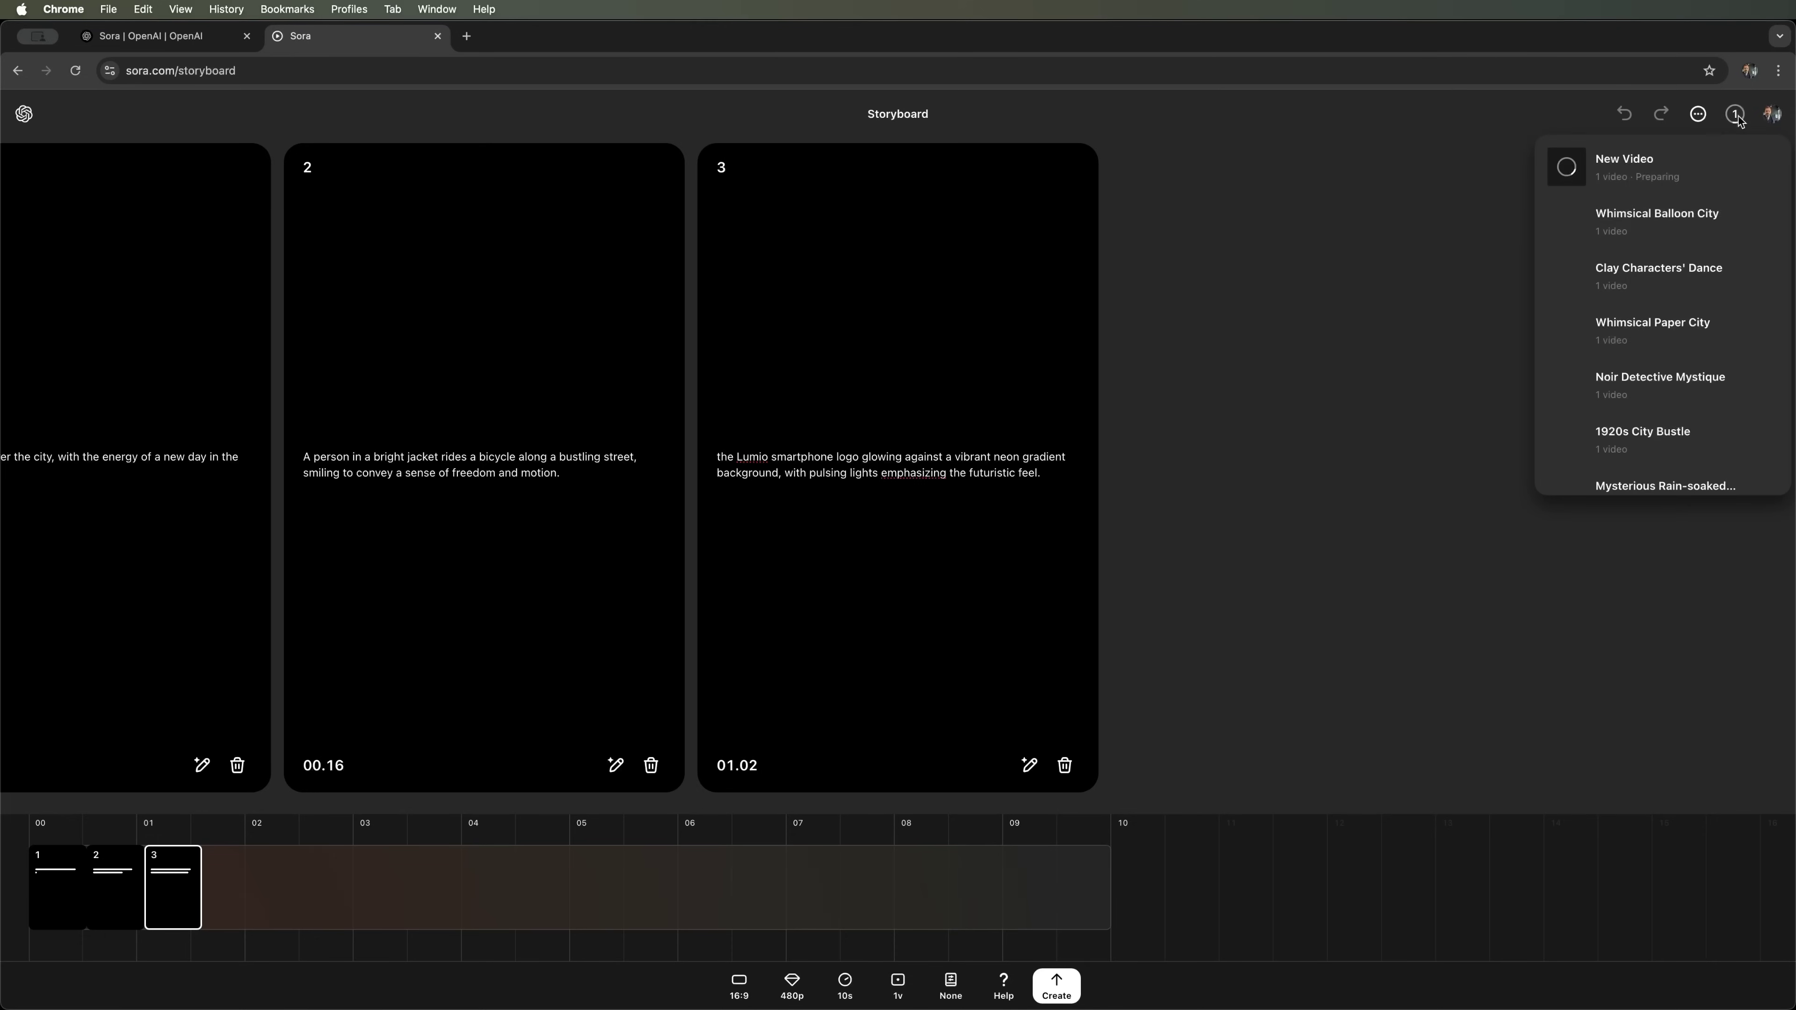
pyautogui.click(1402, 189)
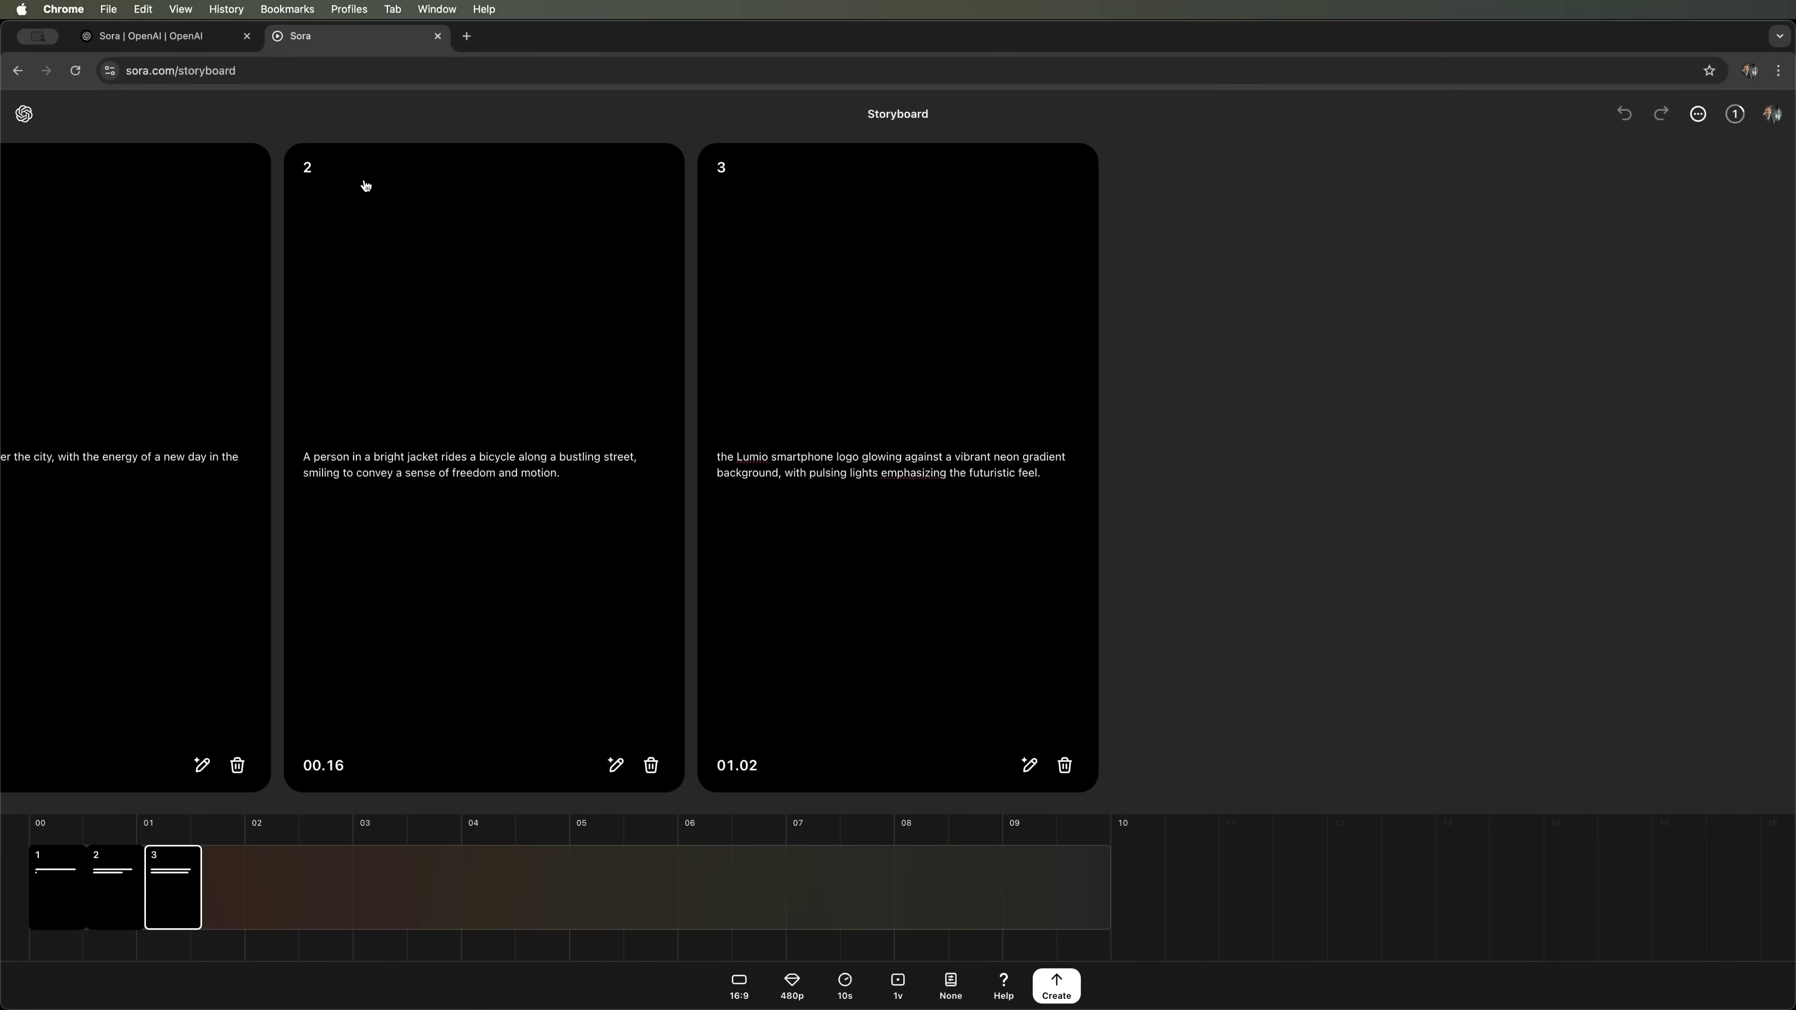
pyautogui.click(24, 114)
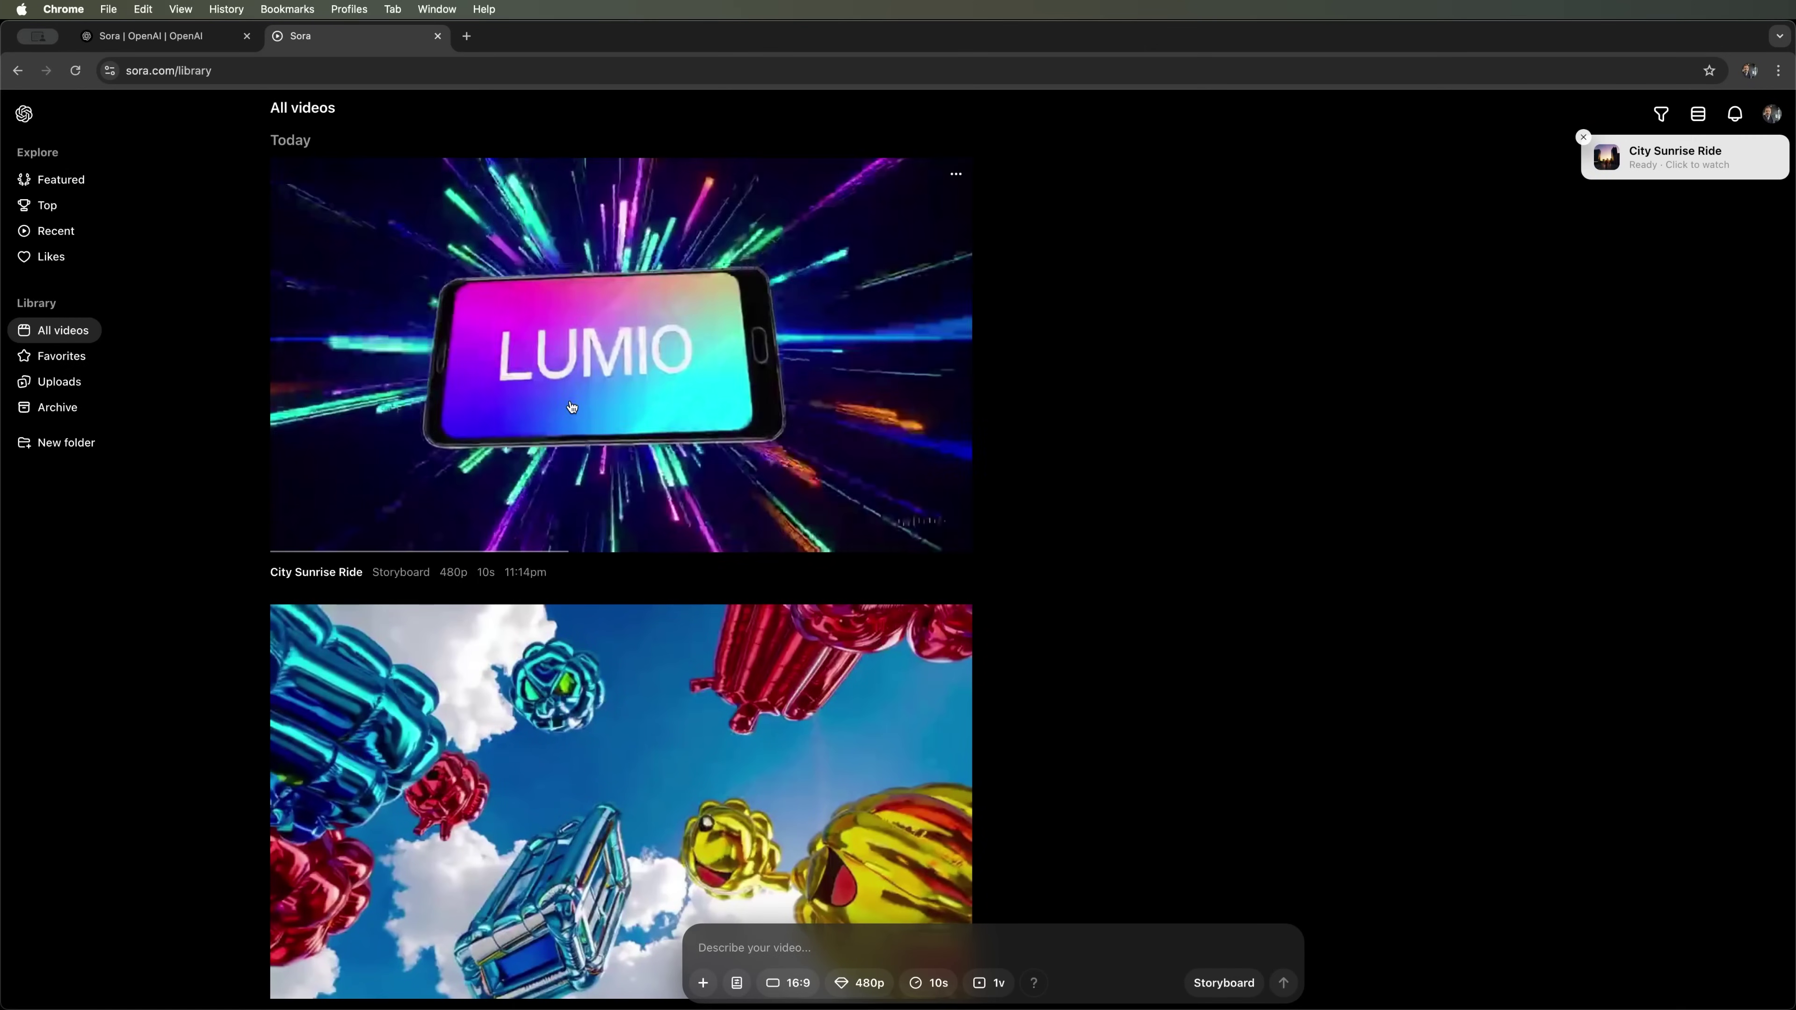
pyautogui.click(676, 418)
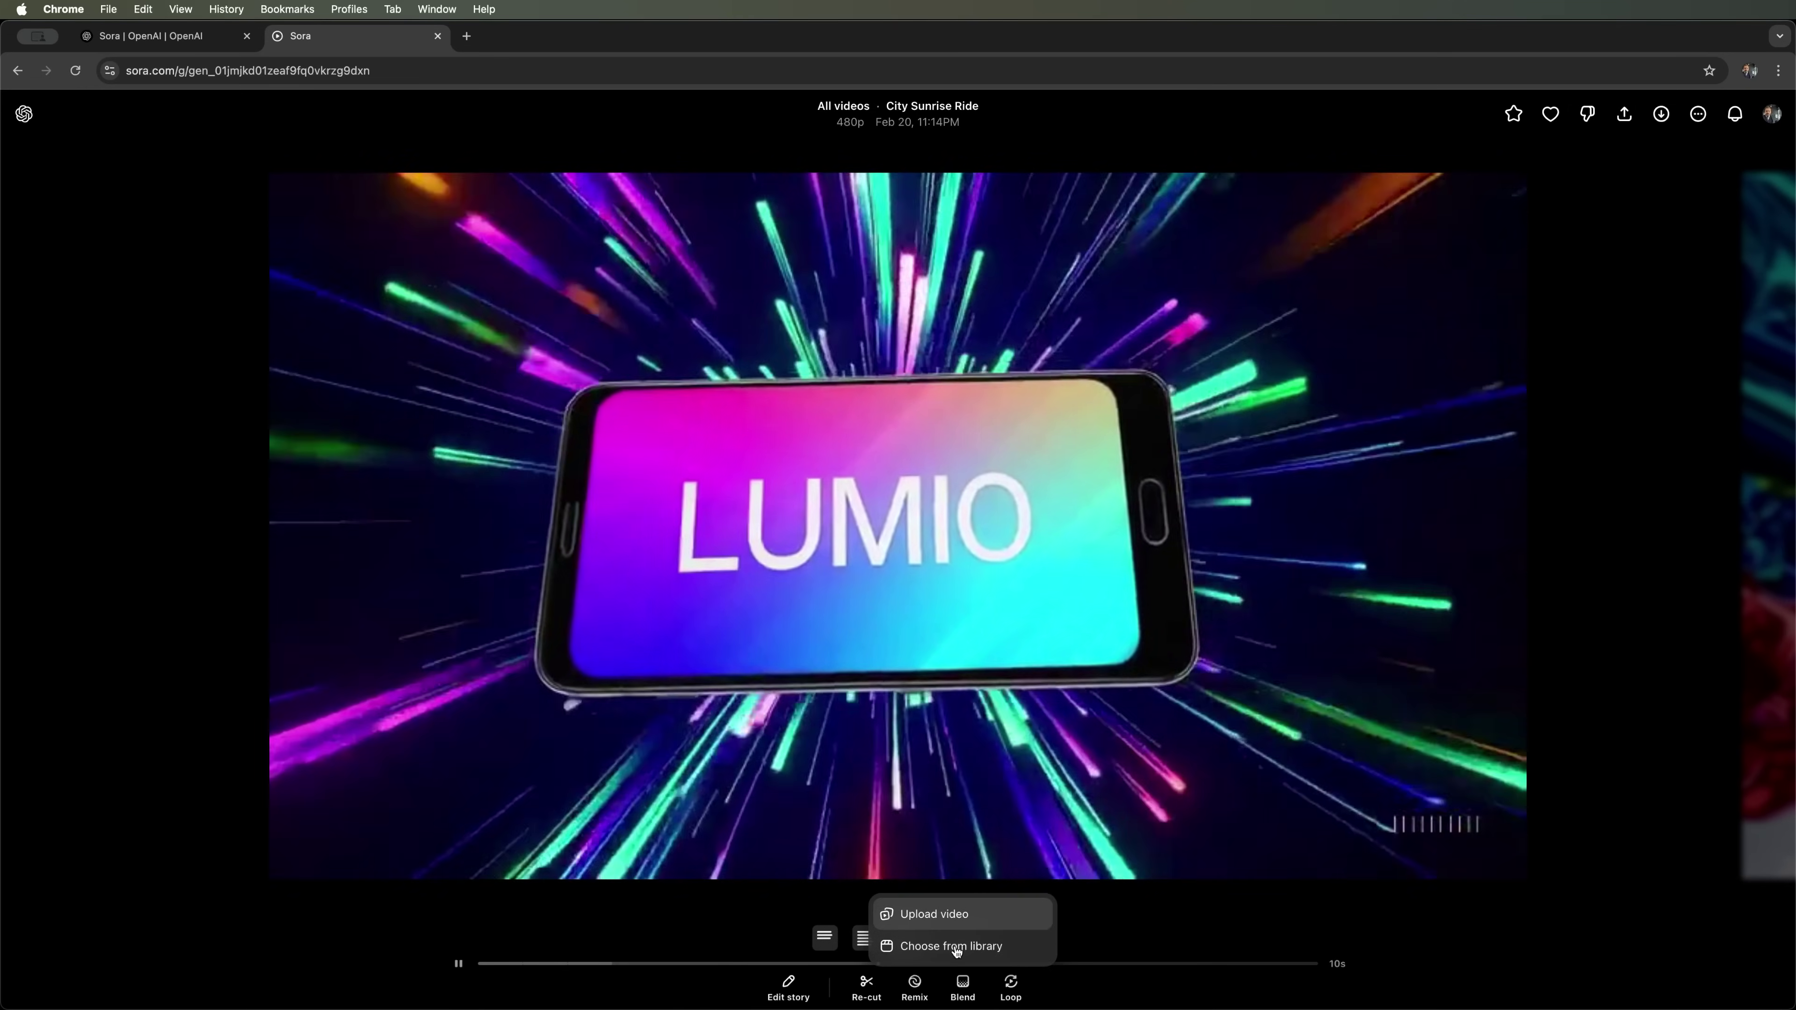
pyautogui.click(962, 991)
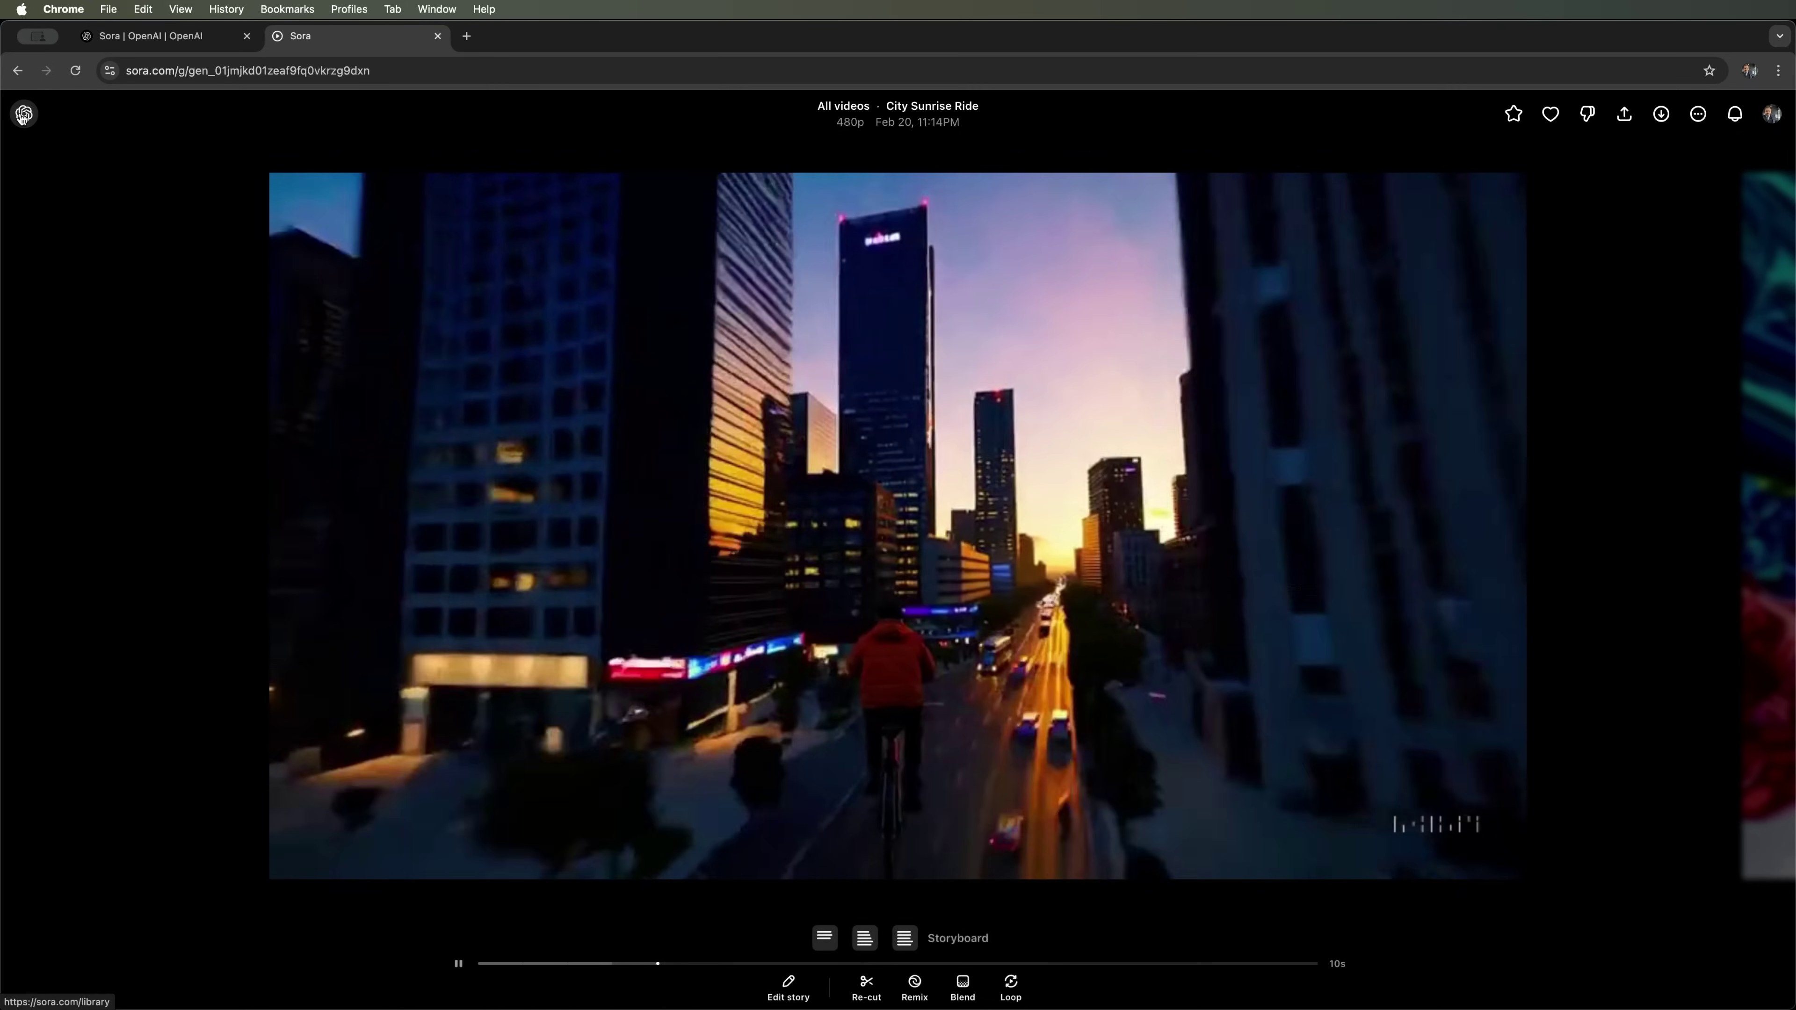
pyautogui.click(23, 114)
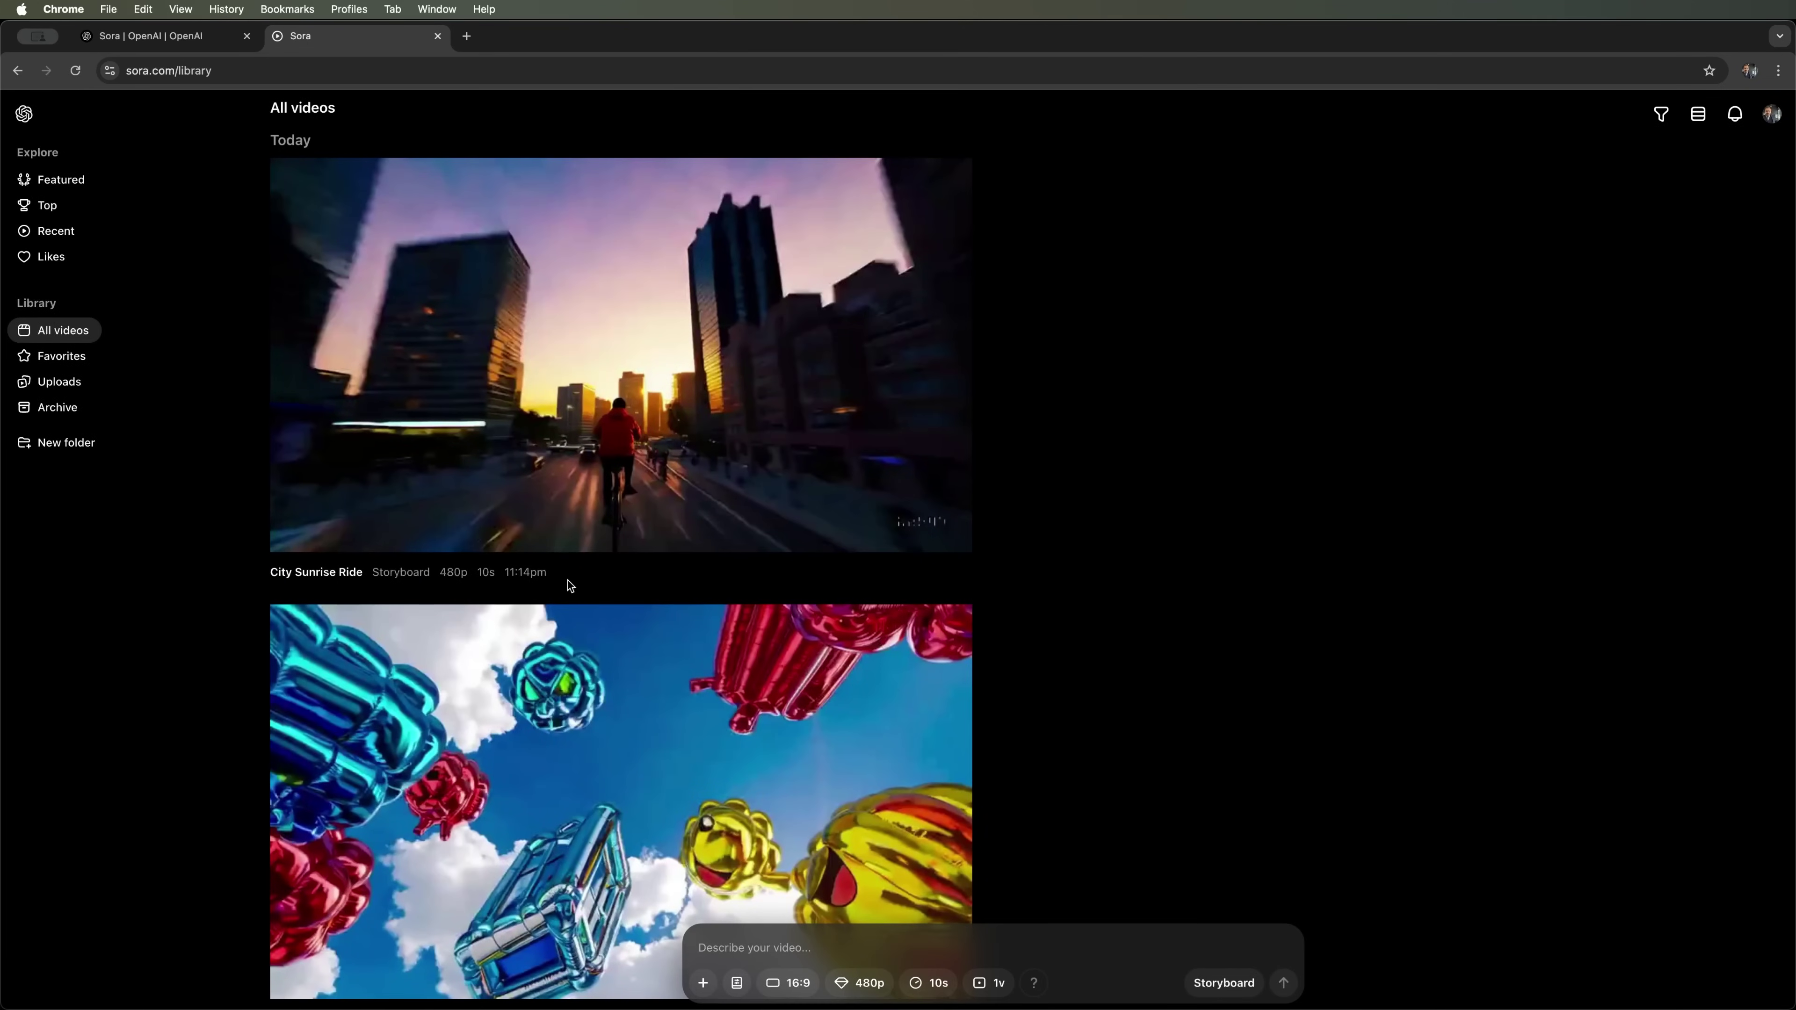
# Scroll down the All videos library toward the Explore Top videos of the day.
pyautogui.scroll(-15, 569, 586)
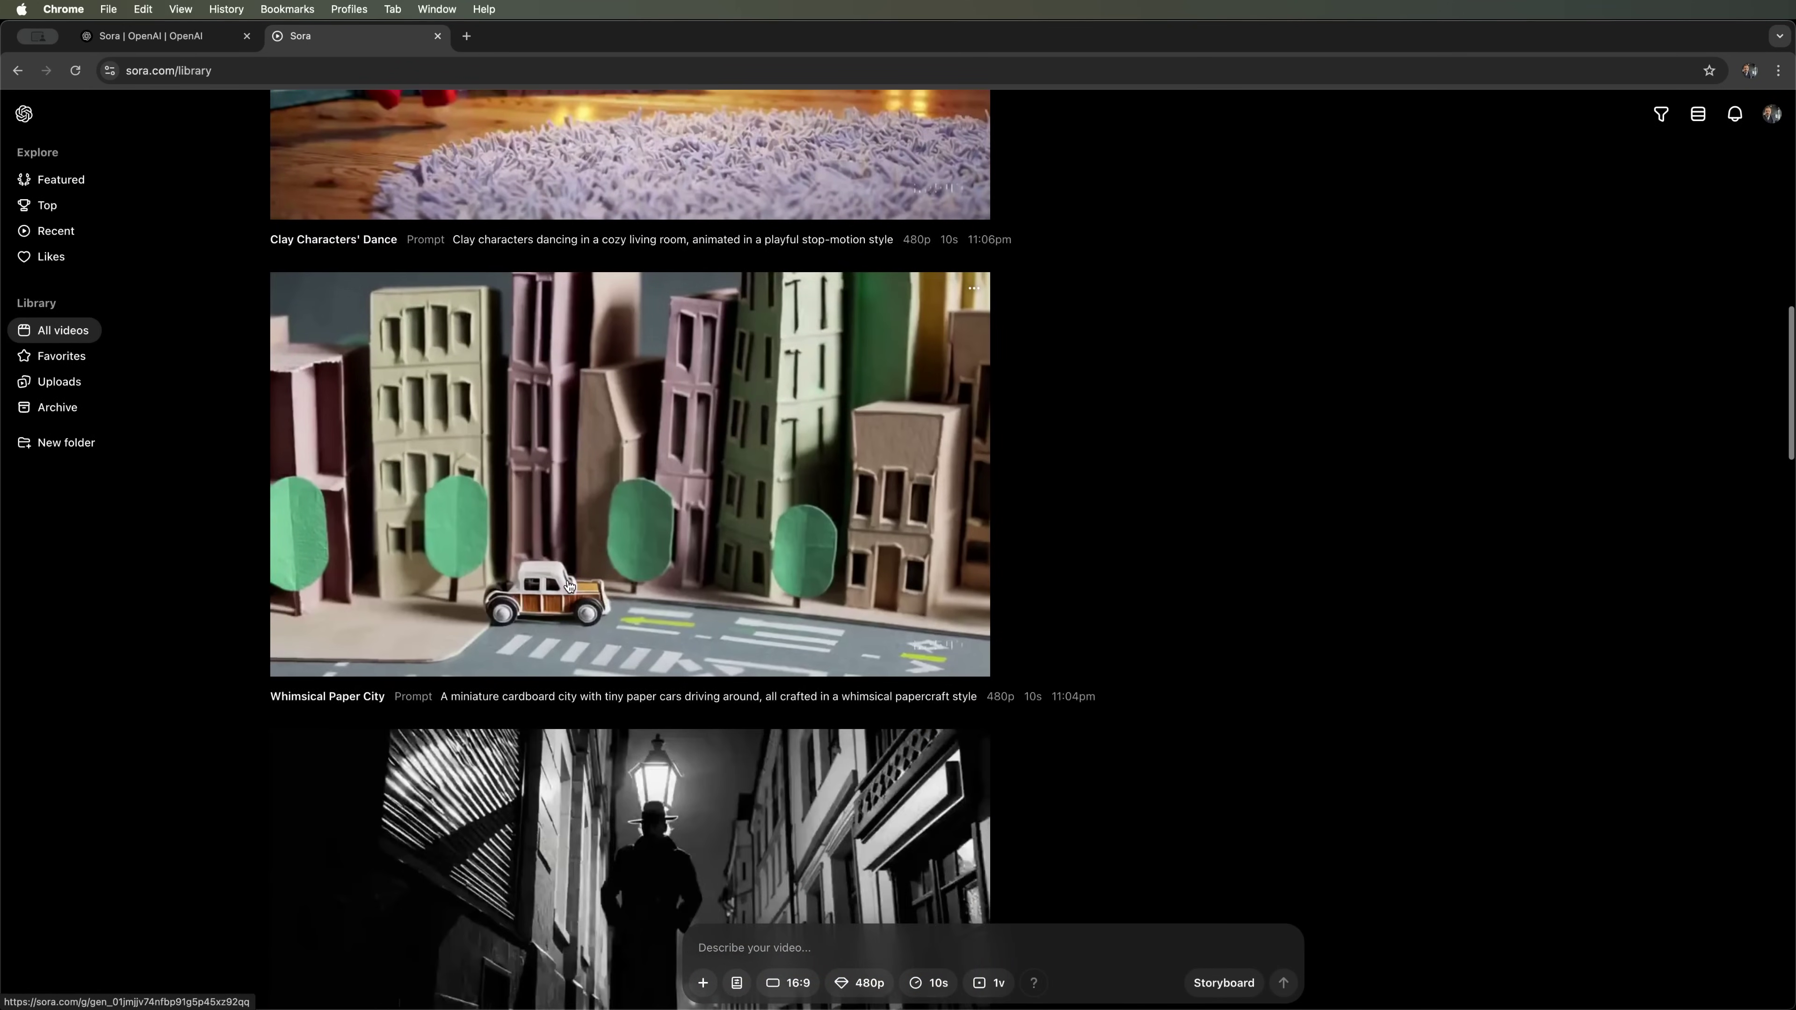
pyautogui.scroll(-15, 569, 586)
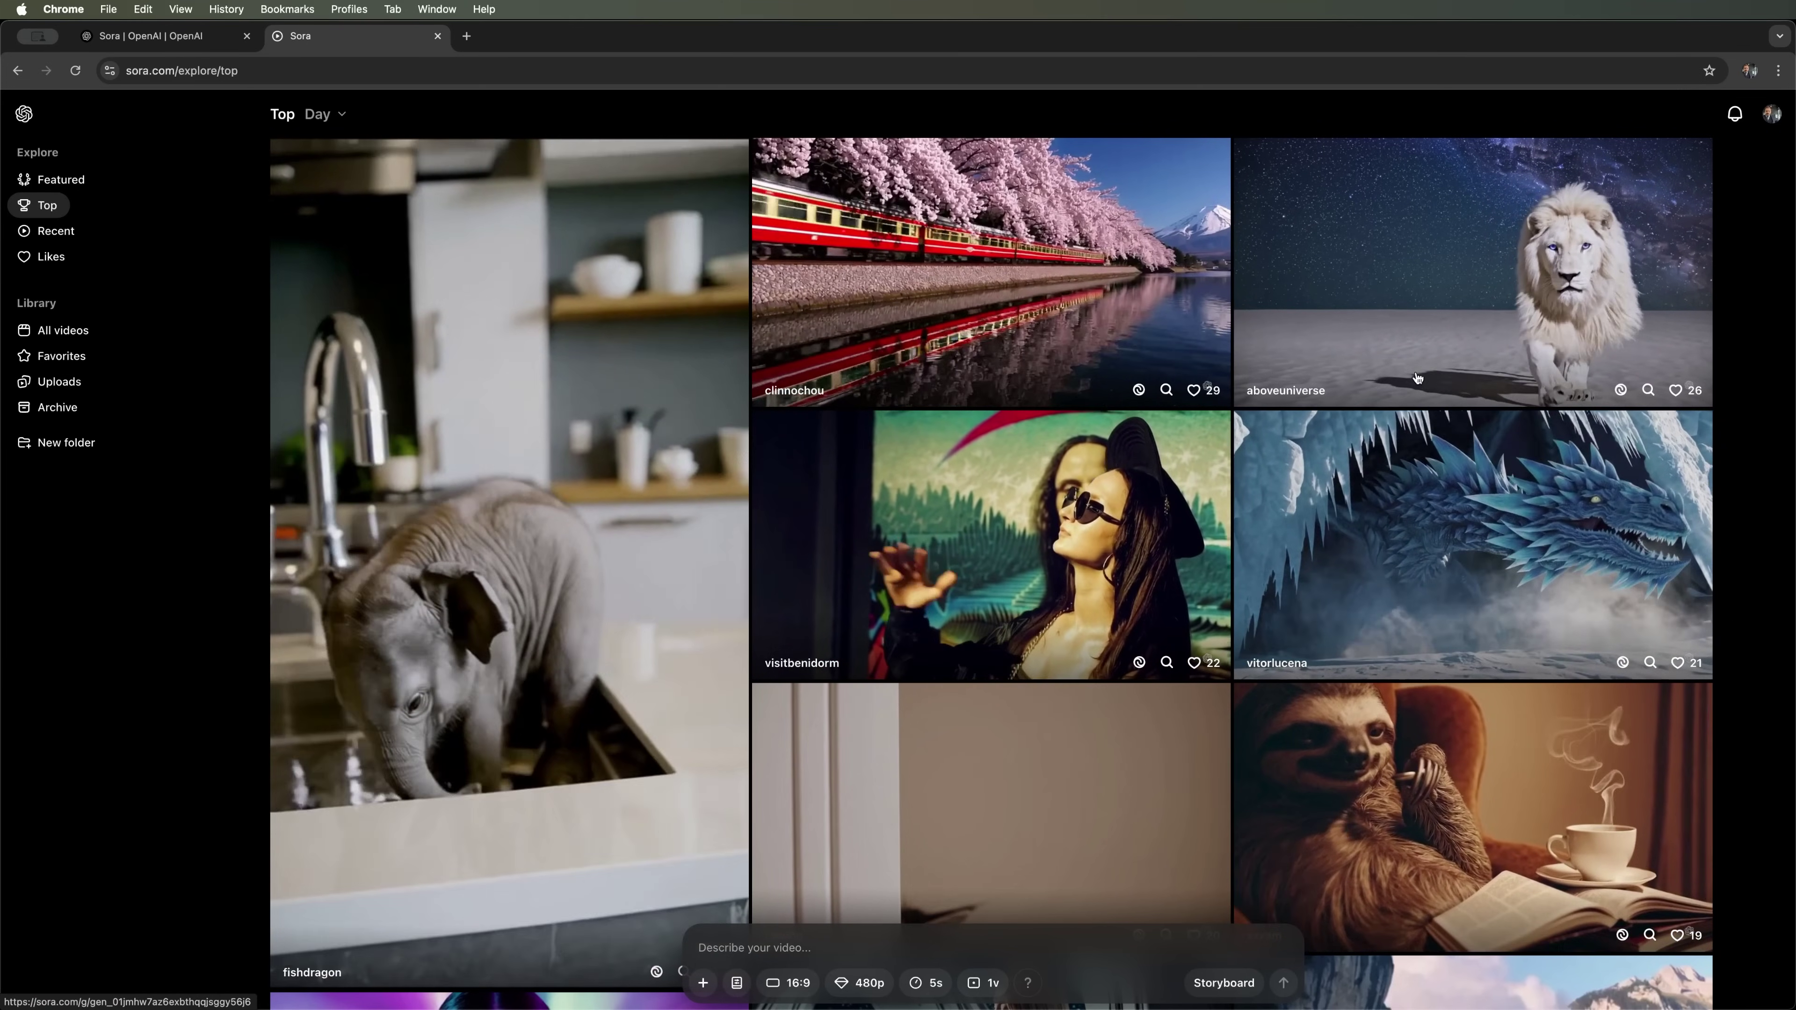
# Watch a Top community video, then switch to the Sora | OpenAI browser tab.
pyautogui.click(1417, 377)
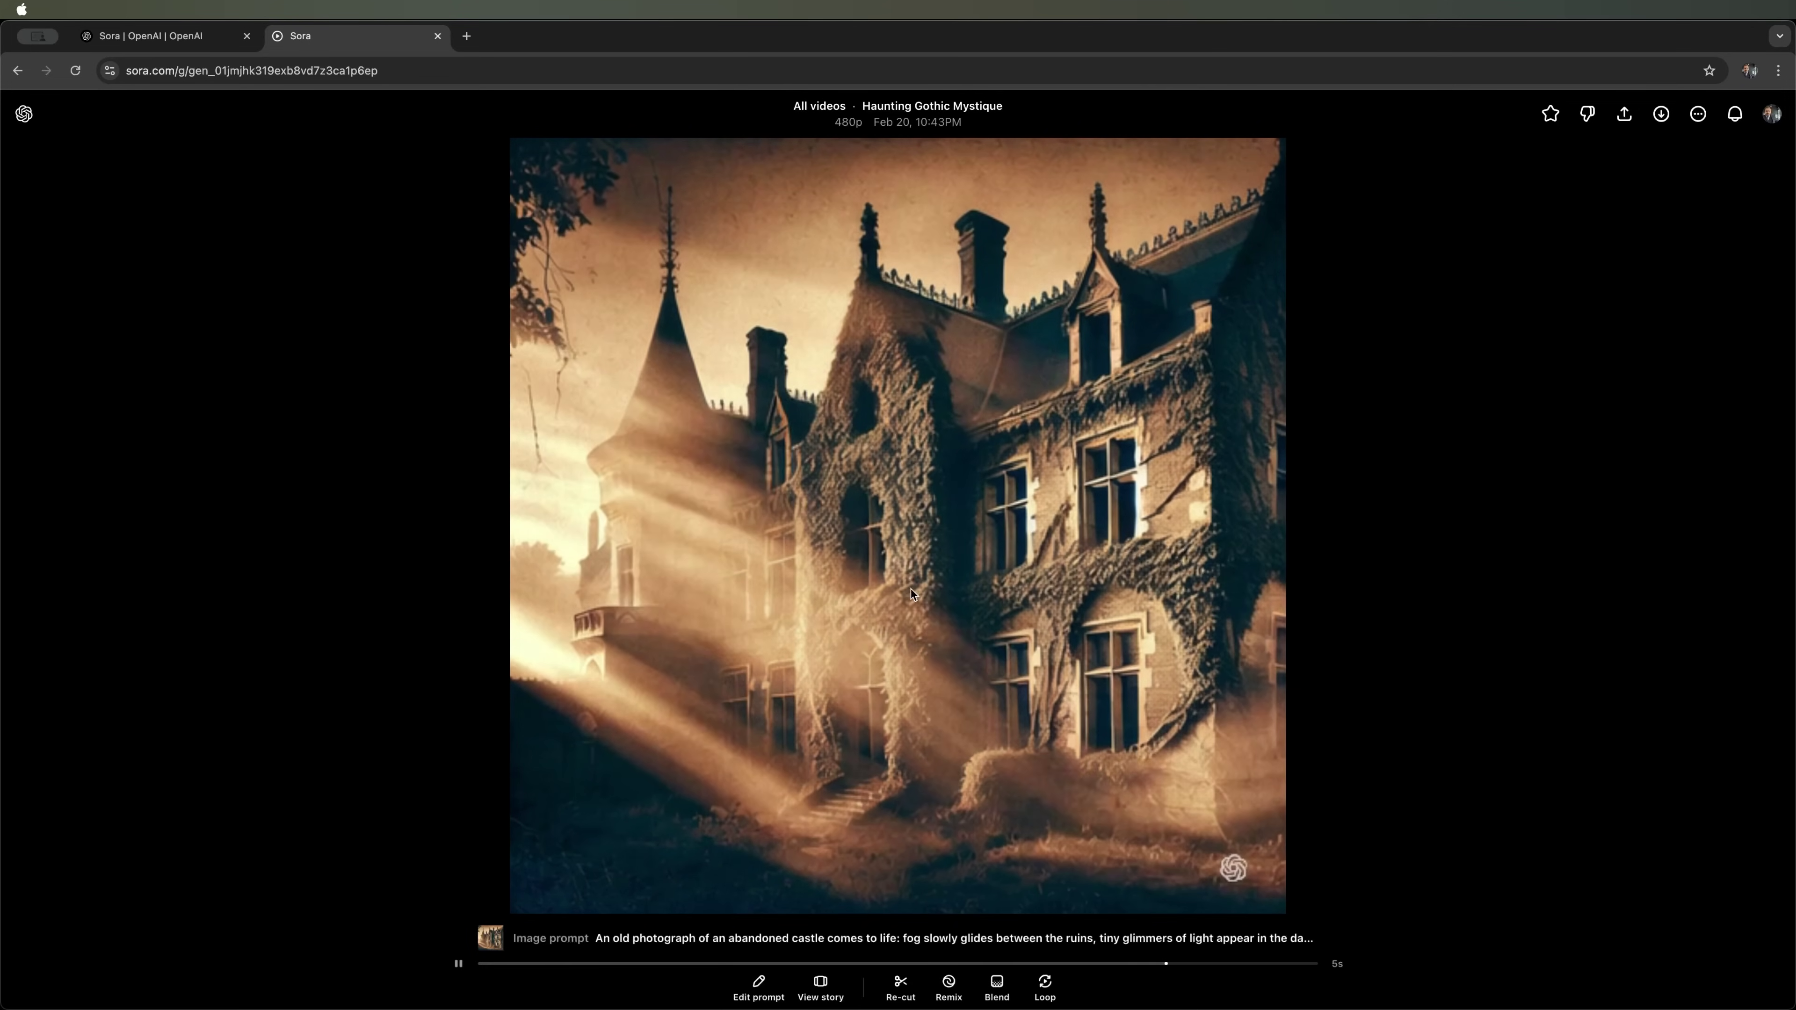
pyautogui.click(152, 35)
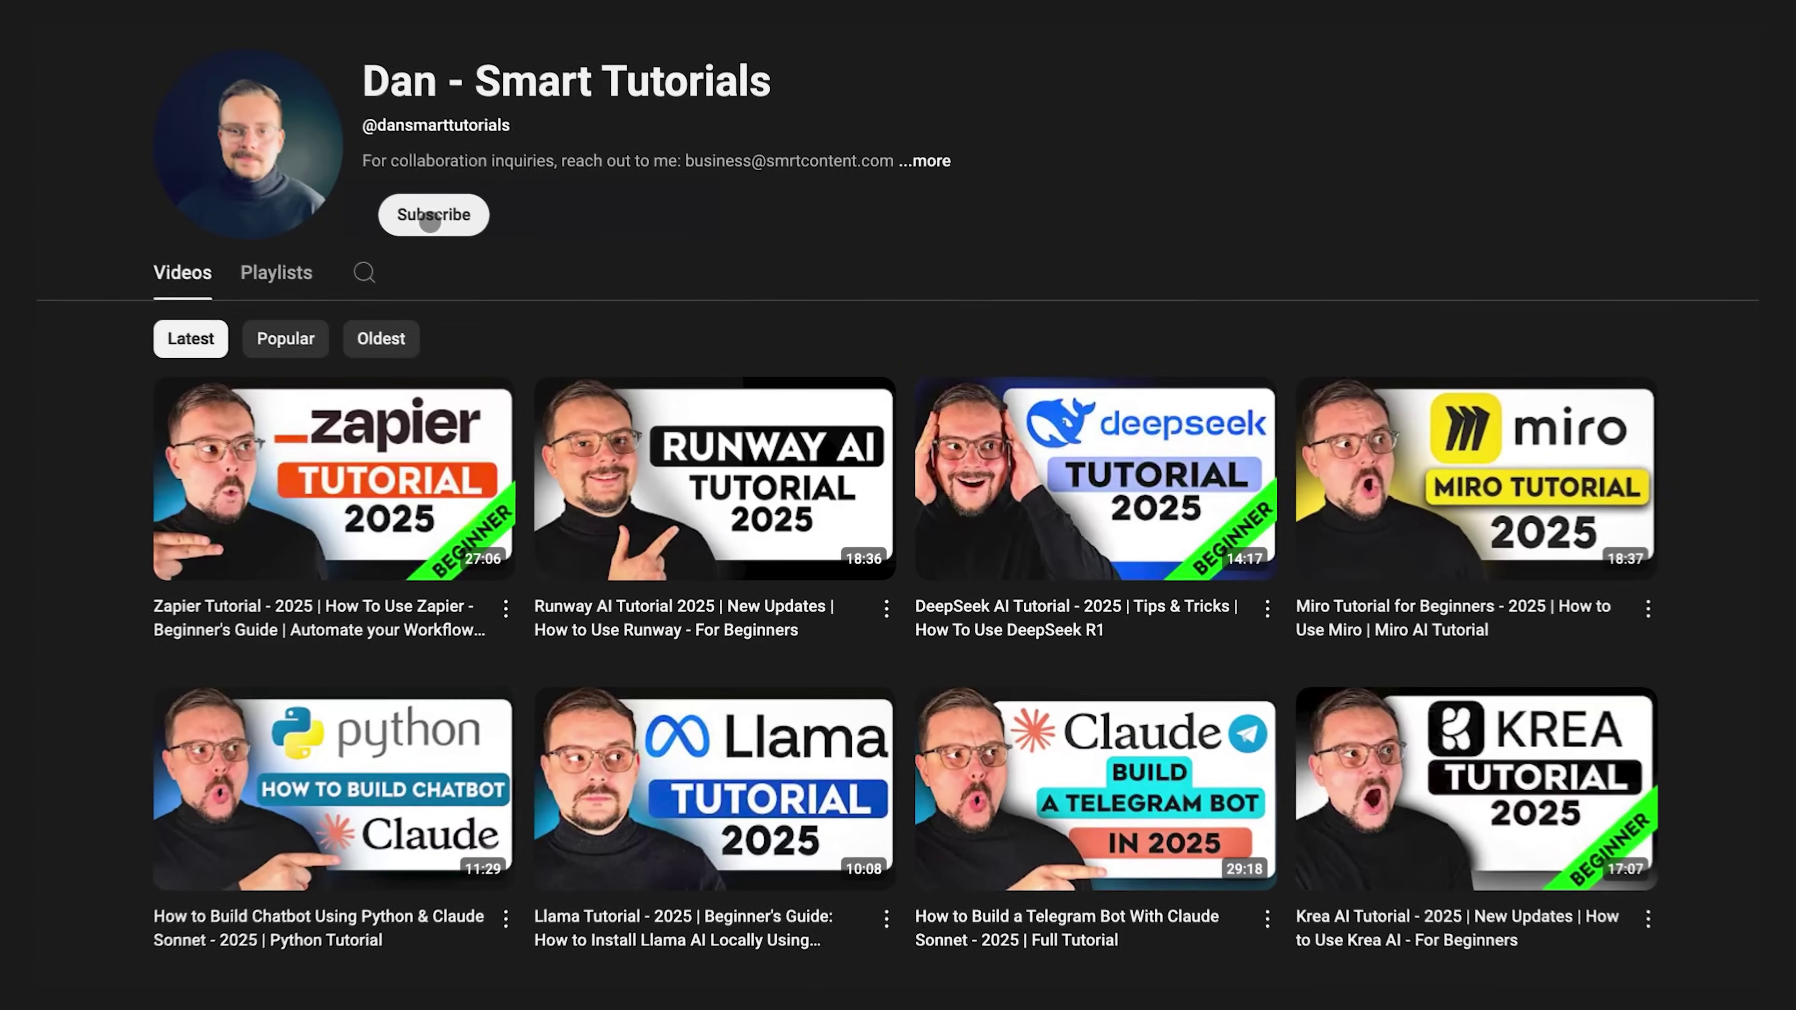
# Subscribe to the YouTube AI-tools tutorial channel, leaving its notification settings unchanged.
pyautogui.click(421, 212)
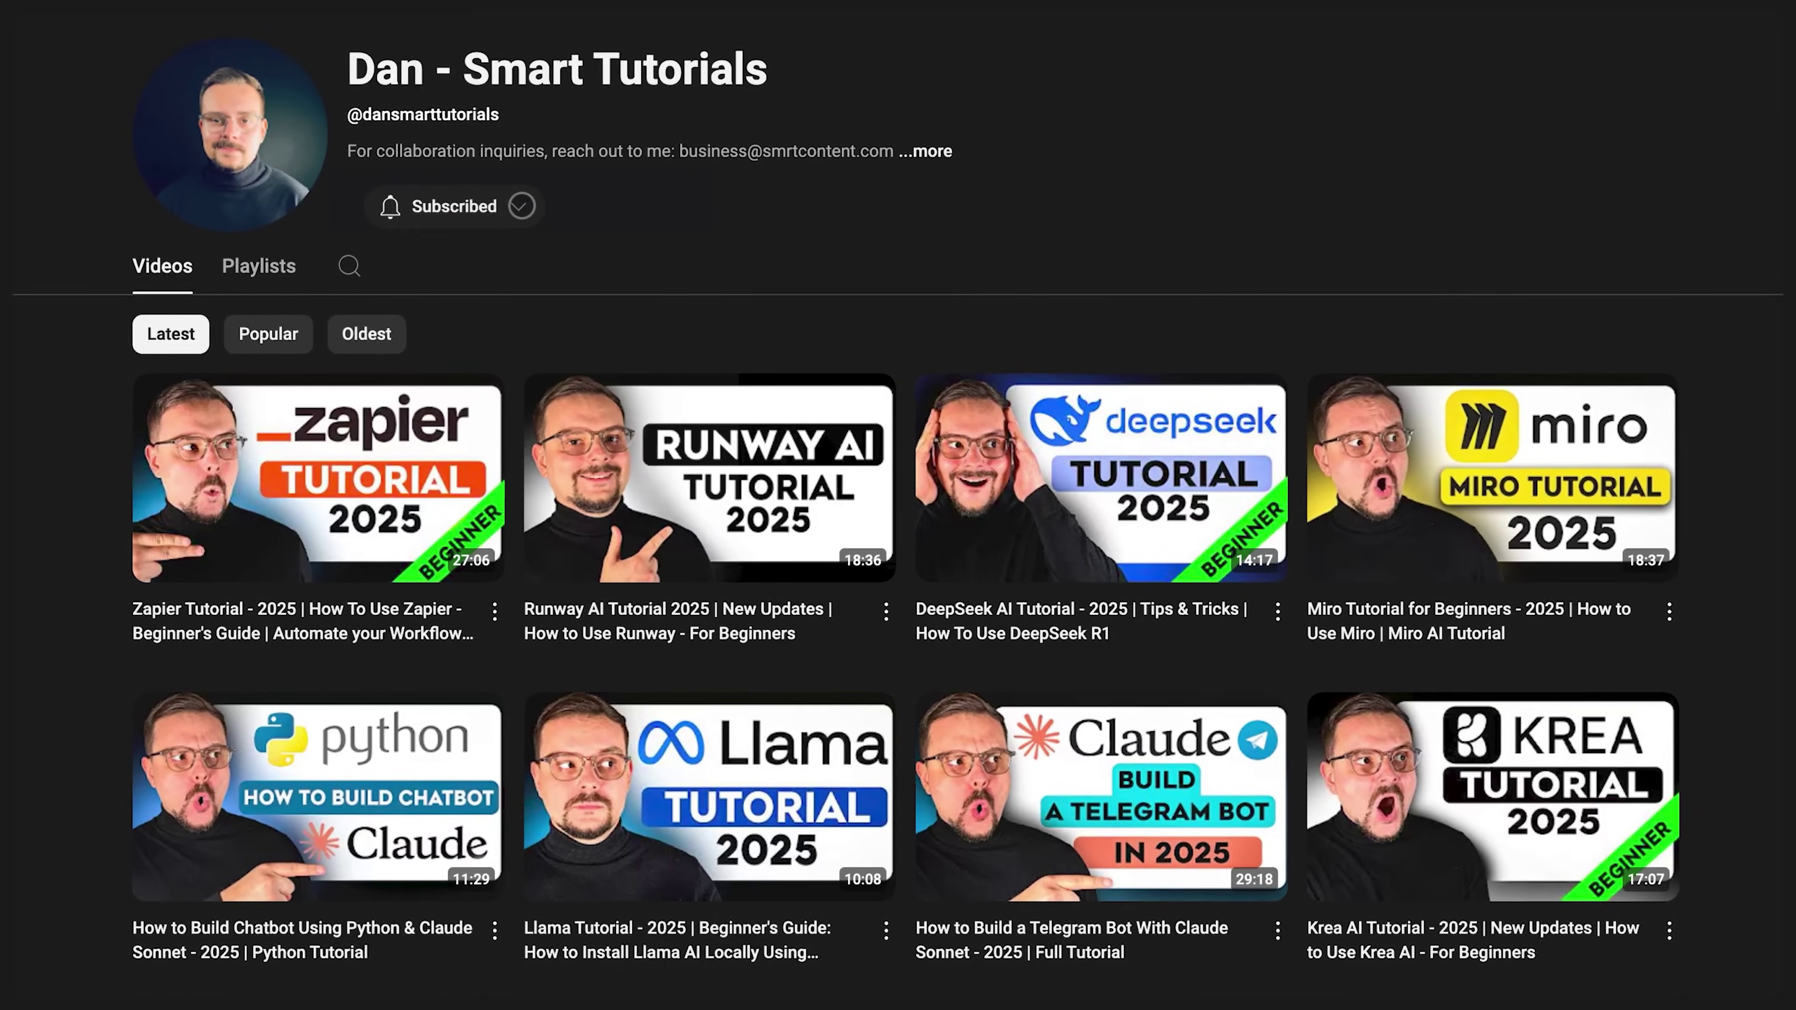
pyautogui.click(424, 210)
pyautogui.click(419, 249)
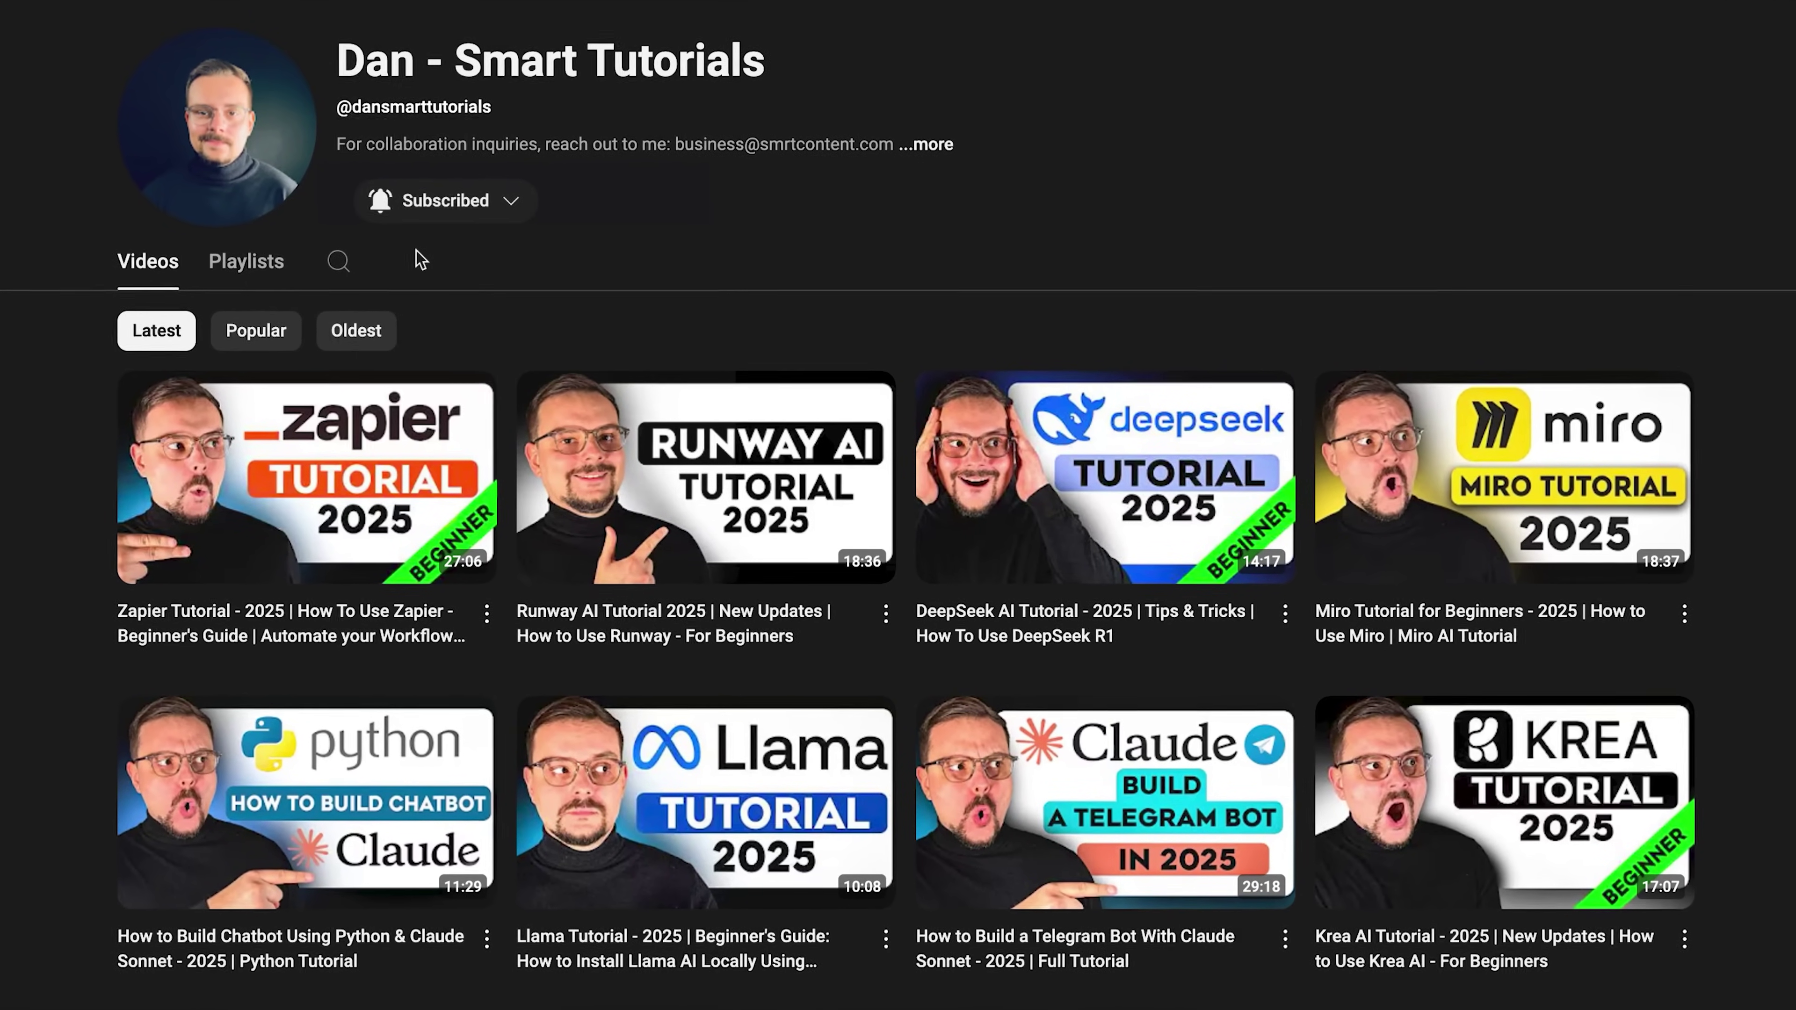